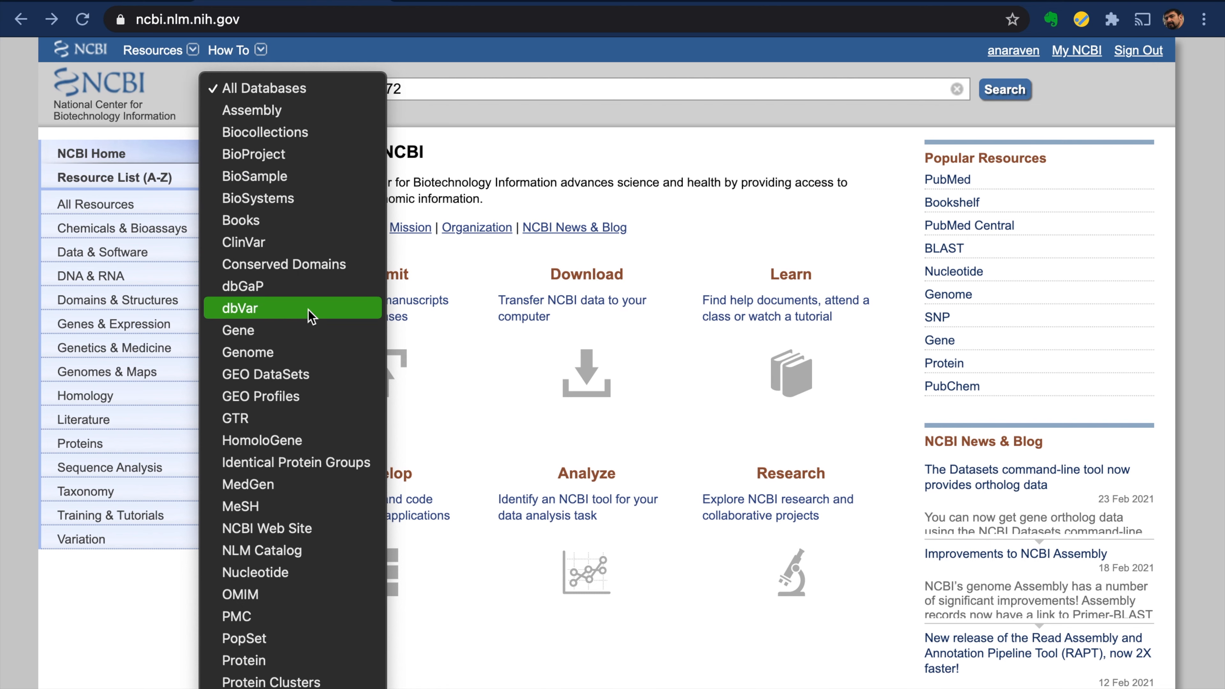
- Search the NCBI Protein database for txid582672 and keep only RefSeq entries
scroll(305, 547, "down", 2)
left_click(309, 598)
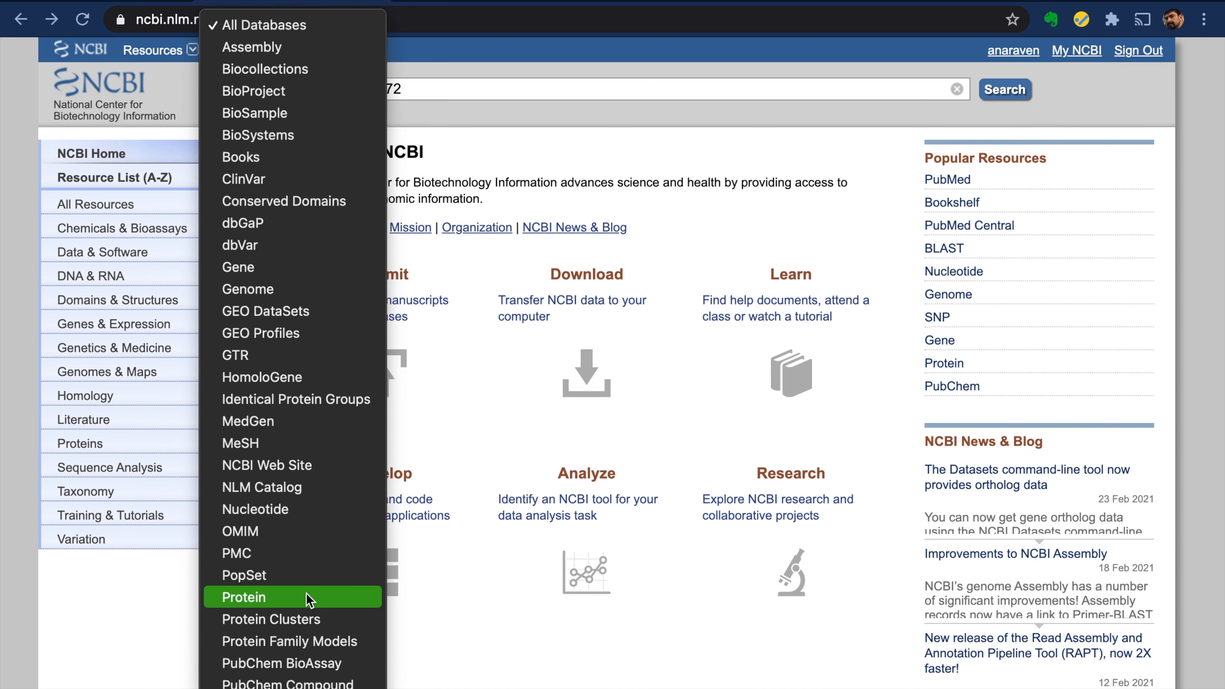
left_click(1004, 90)
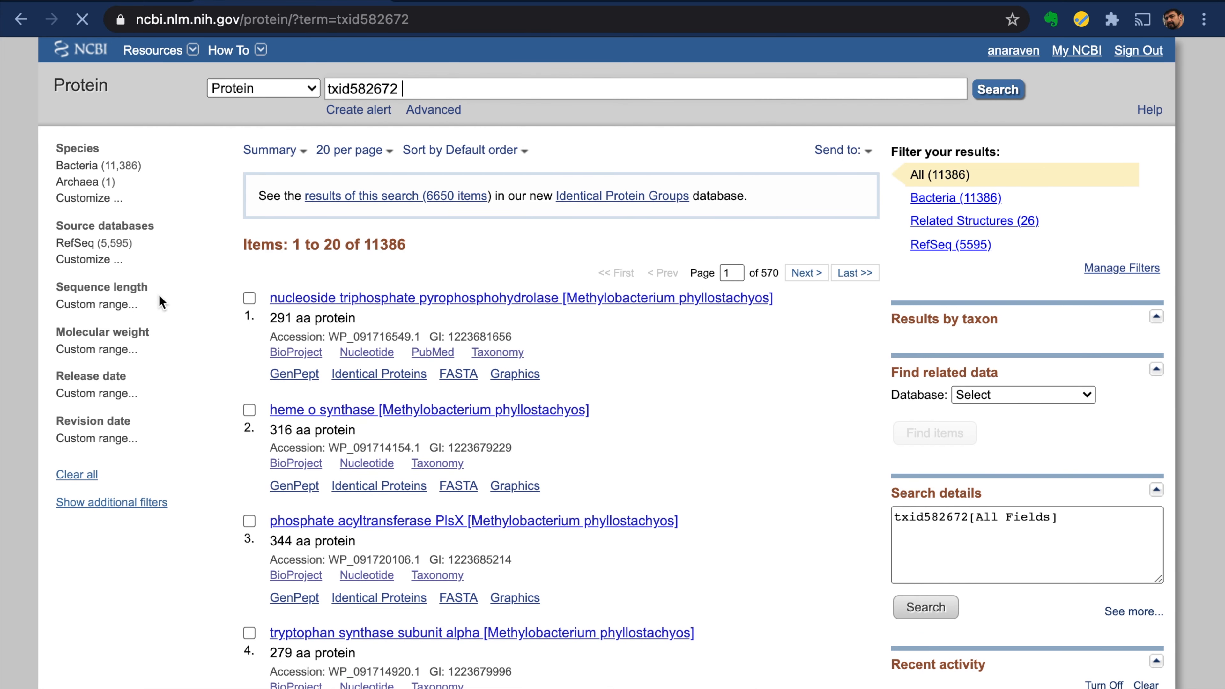
left_click(83, 246)
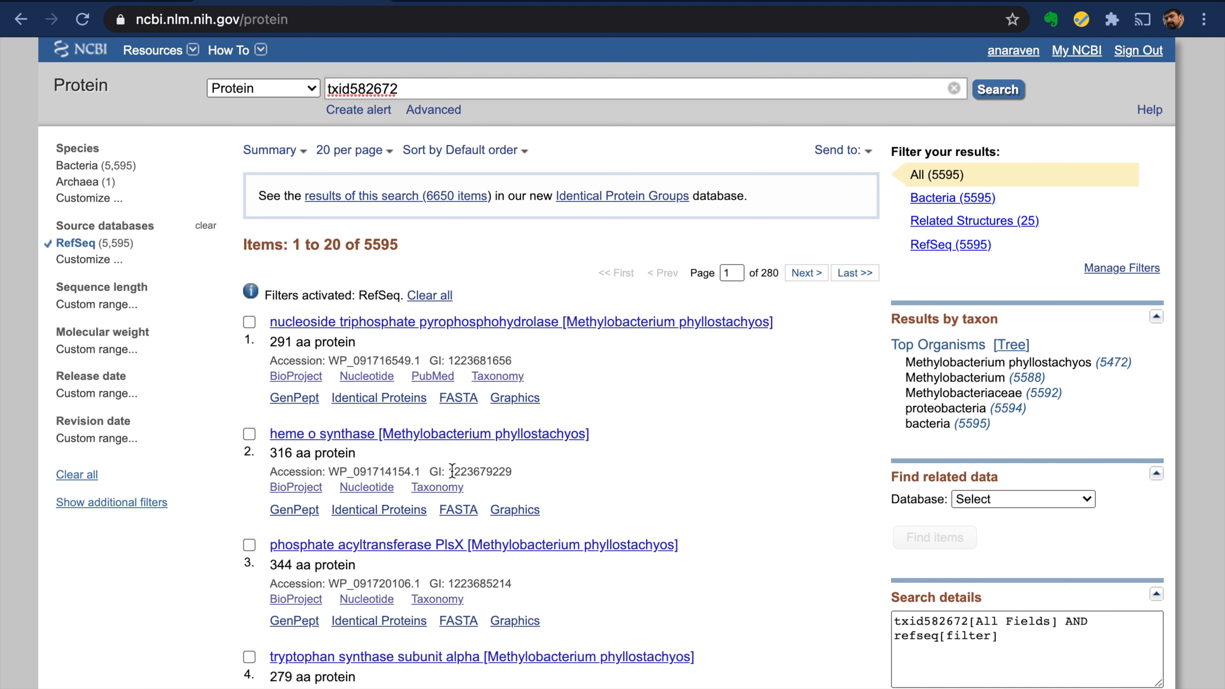
- Show the RefSeq protein results 50 per page
left_click(389, 157)
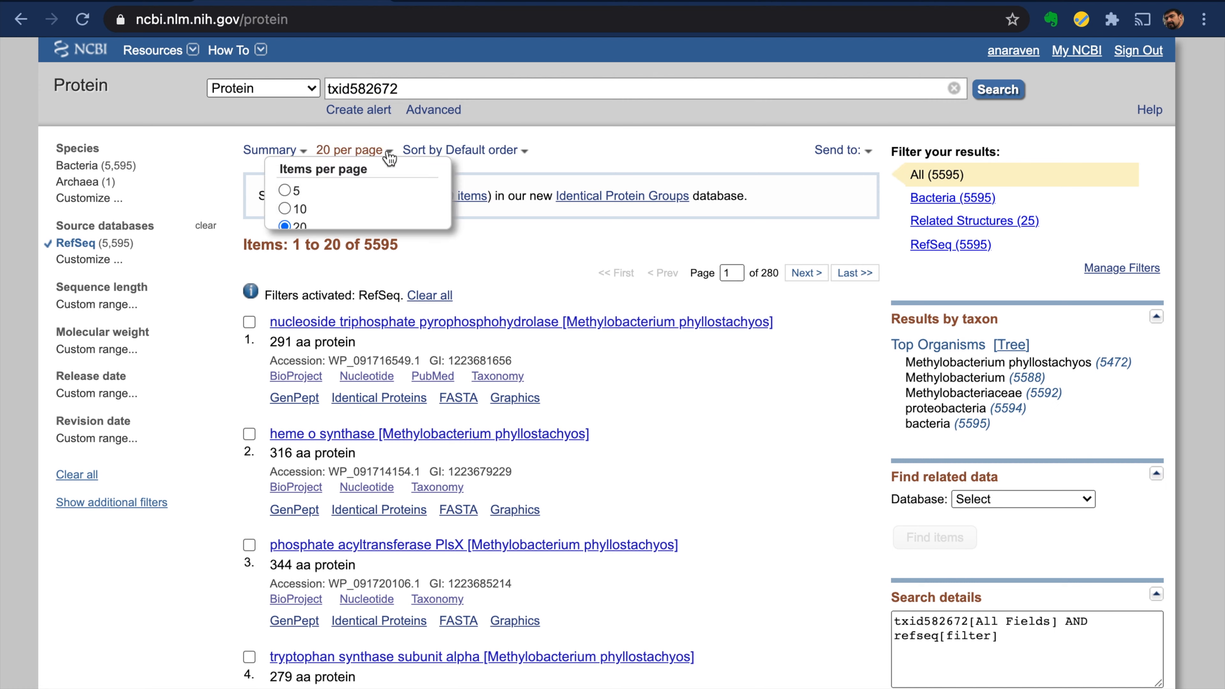
left_click(285, 247)
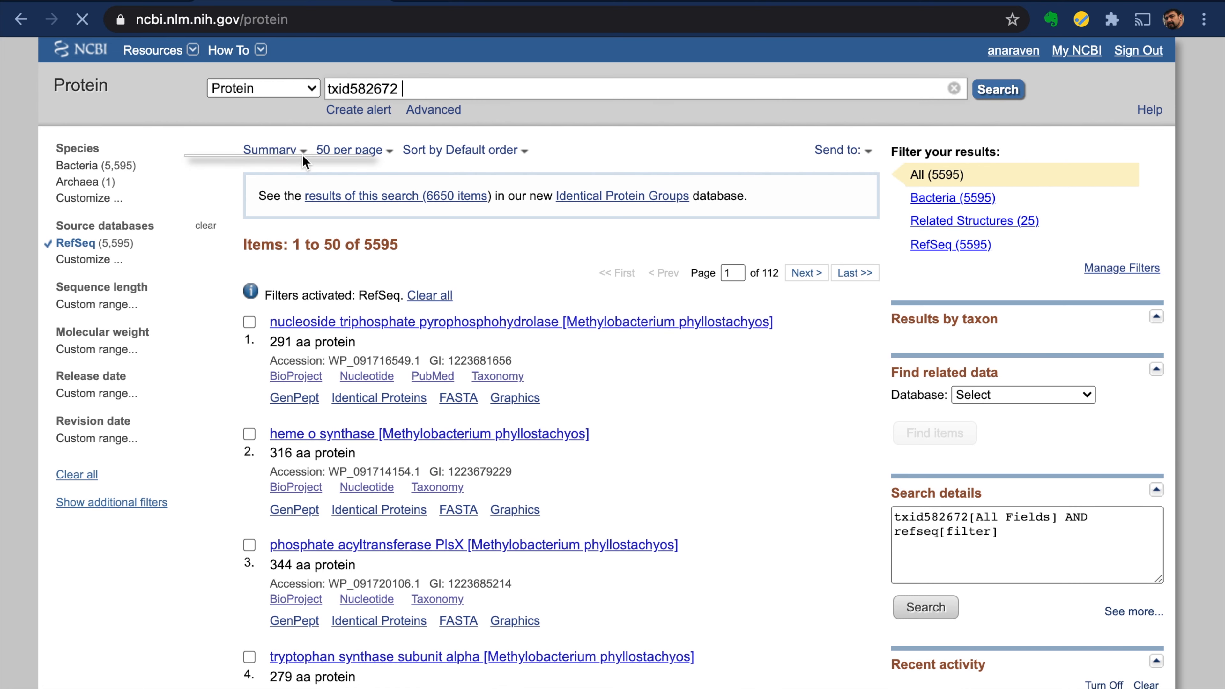
left_click(303, 154)
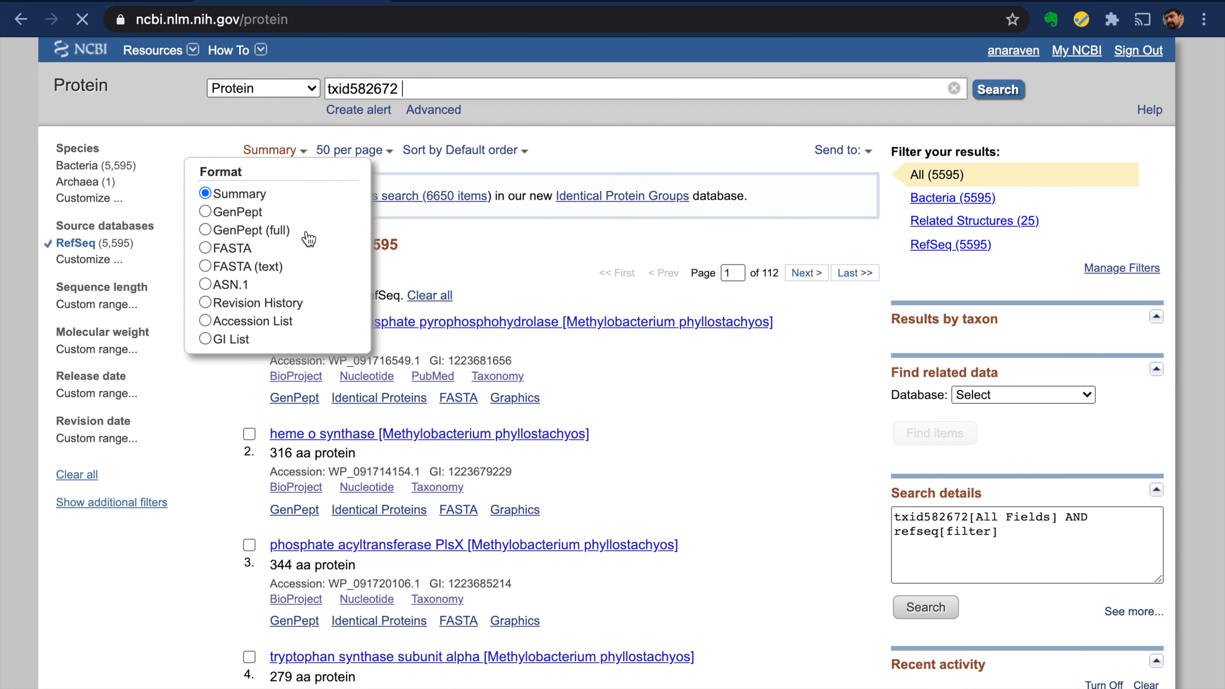
- Display the protein results as an Accession List of WP_ identifiers
left_click(206, 322)
scroll(220, 193, "down", 2)
scroll(219, 193, "up", 2)
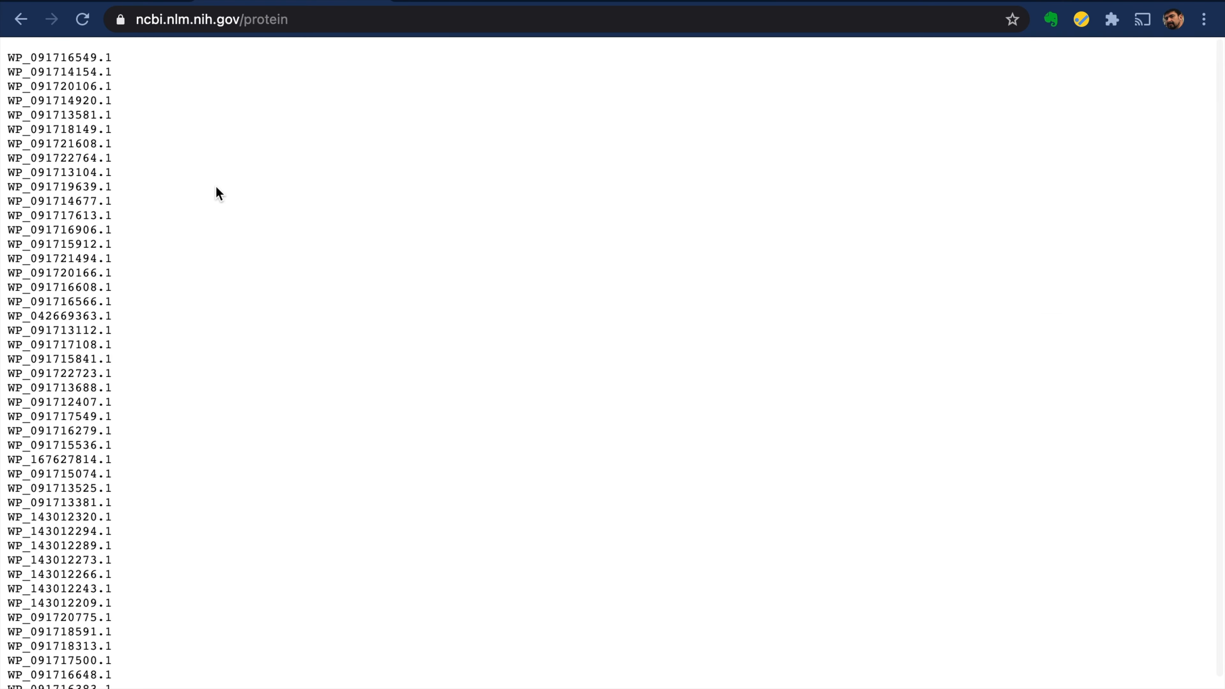
- Select the entire accession list and copy it
right_click(153, 167)
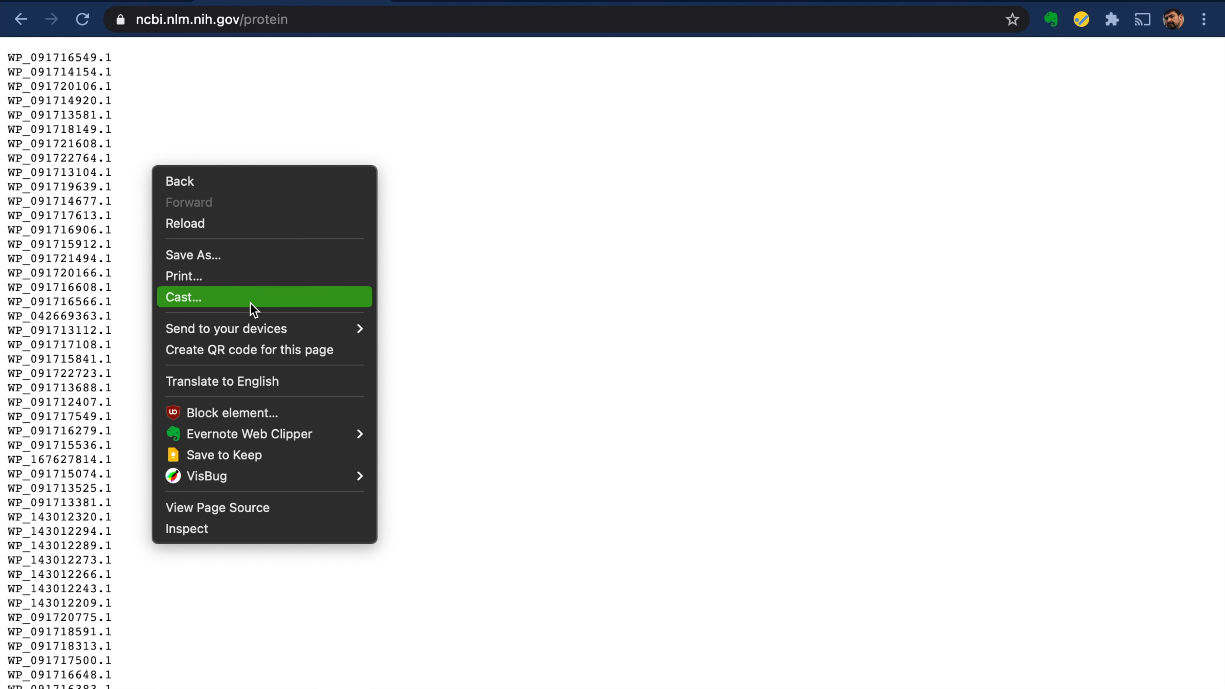
mouse_move(260, 331)
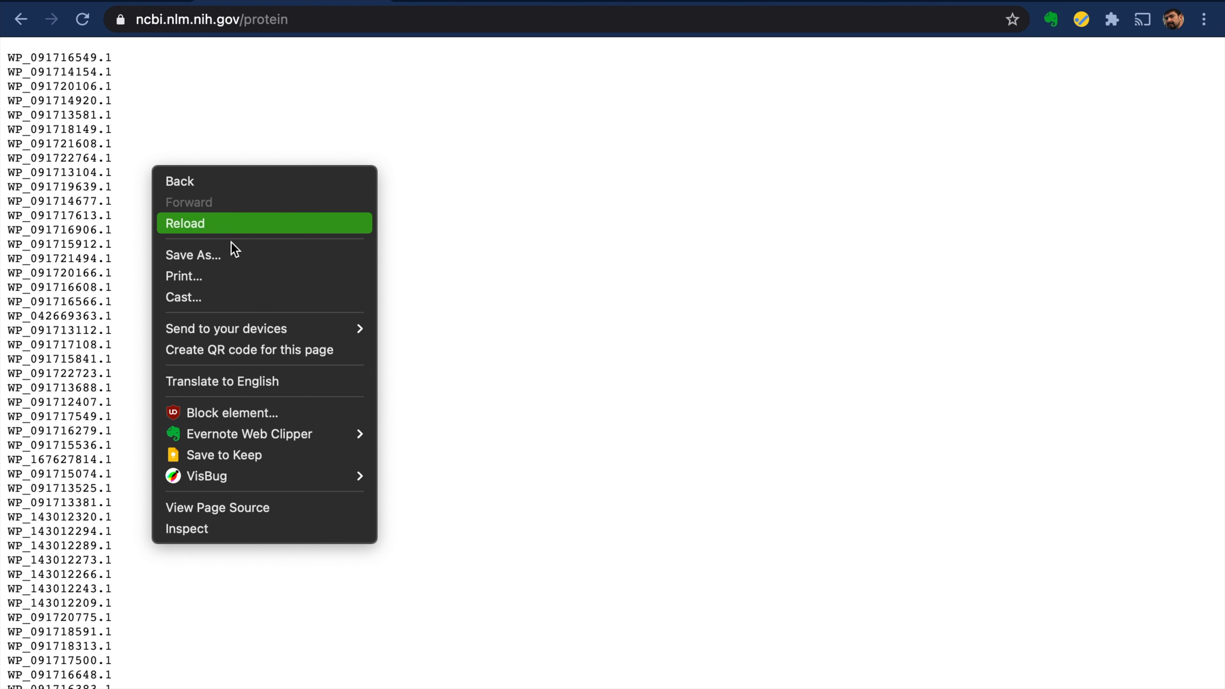
left_click(468, 242)
key("super+a")
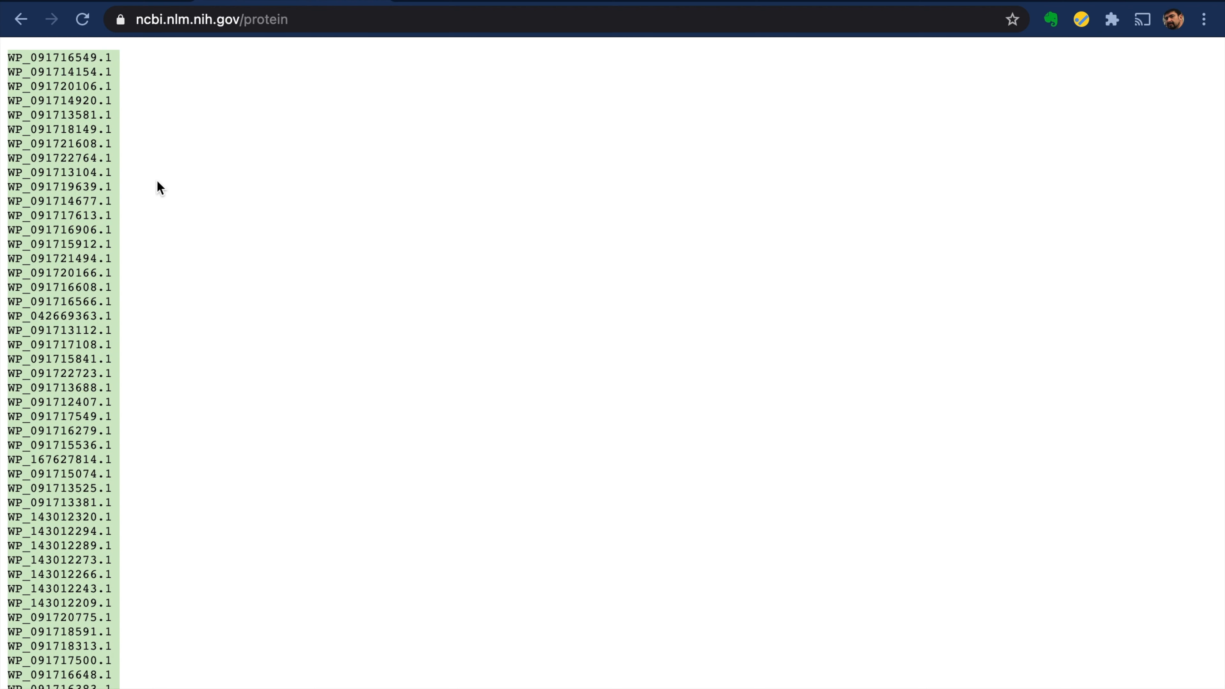
right_click(80, 160)
left_click(159, 213)
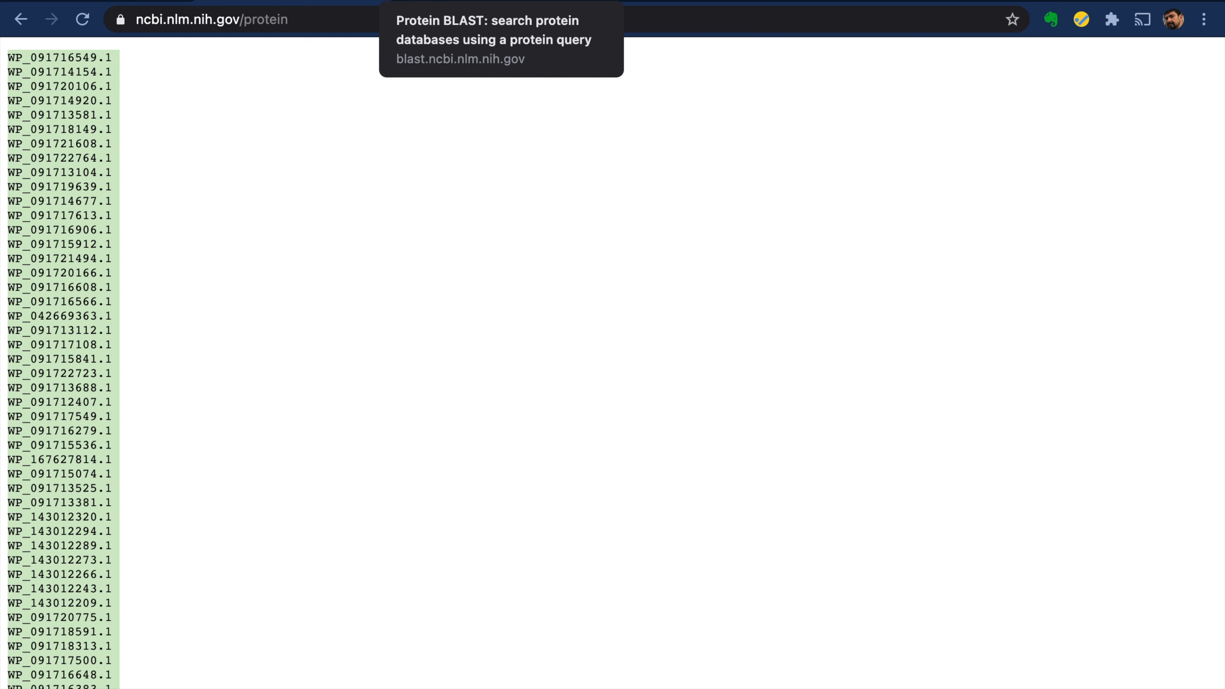
- Paste the copied WP_ accessions into the blastp query box
left_click(478, 1)
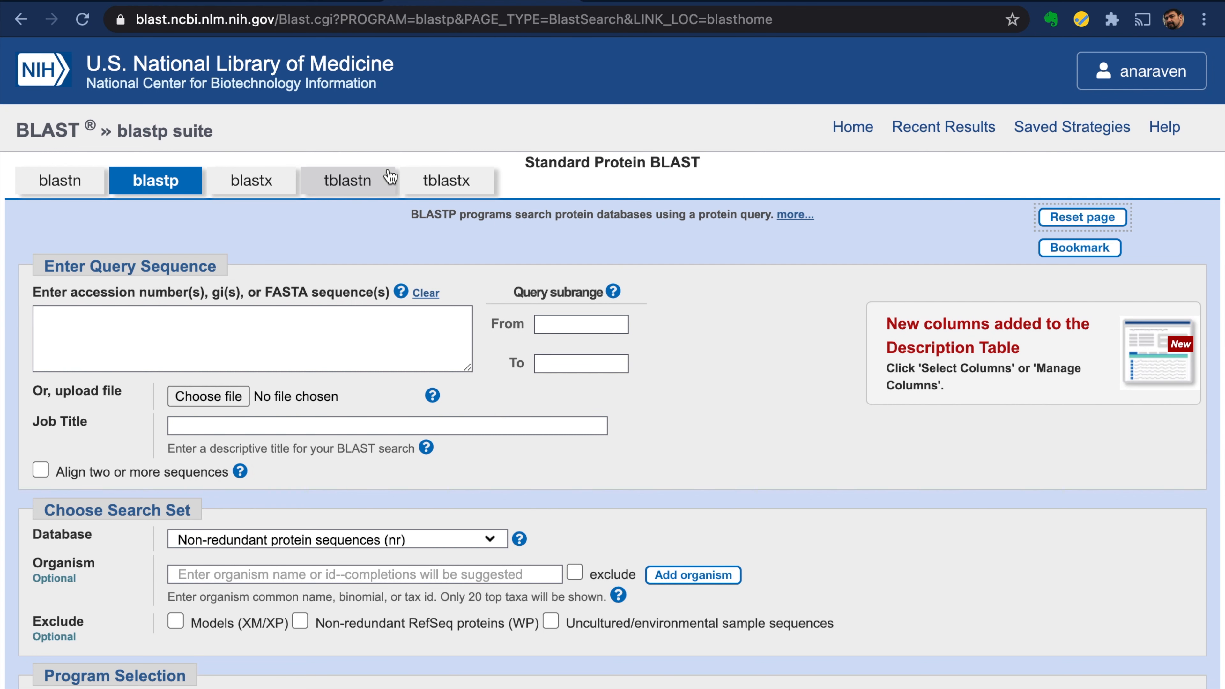
left_click(87, 319)
right_click(88, 317)
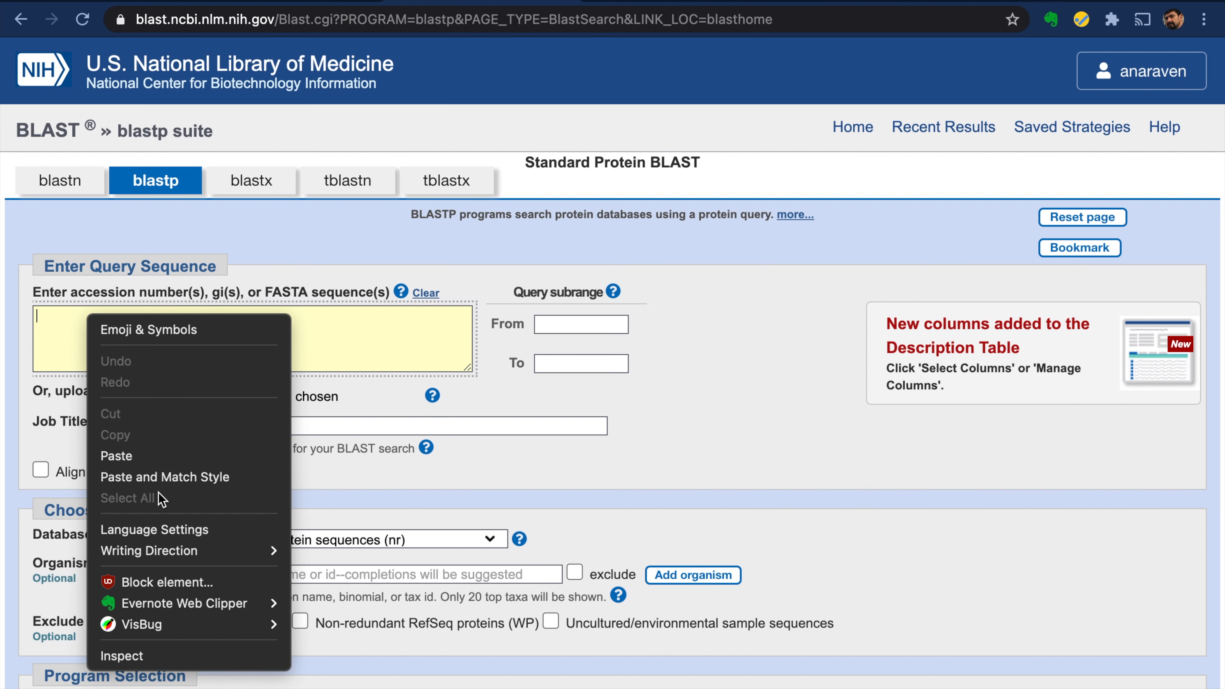
left_click(209, 457)
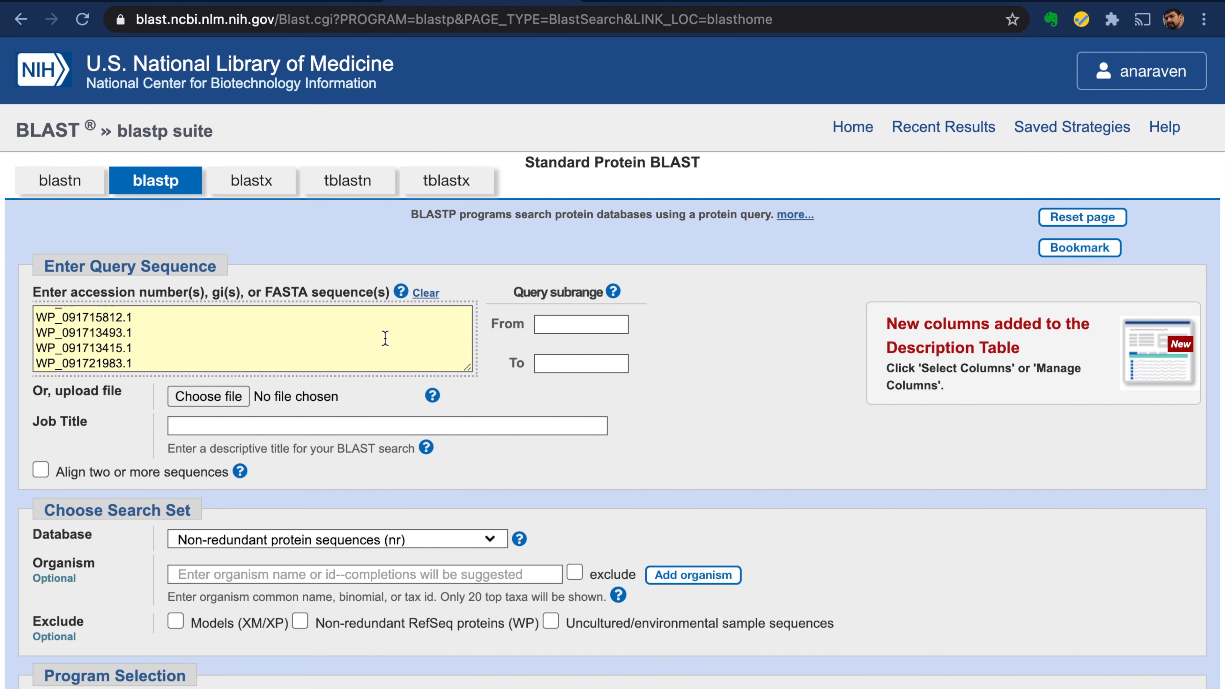
- Set the job title to 'M to A' and the database to Reference proteins (refseq_protein)
left_click(243, 430)
type("M to A")
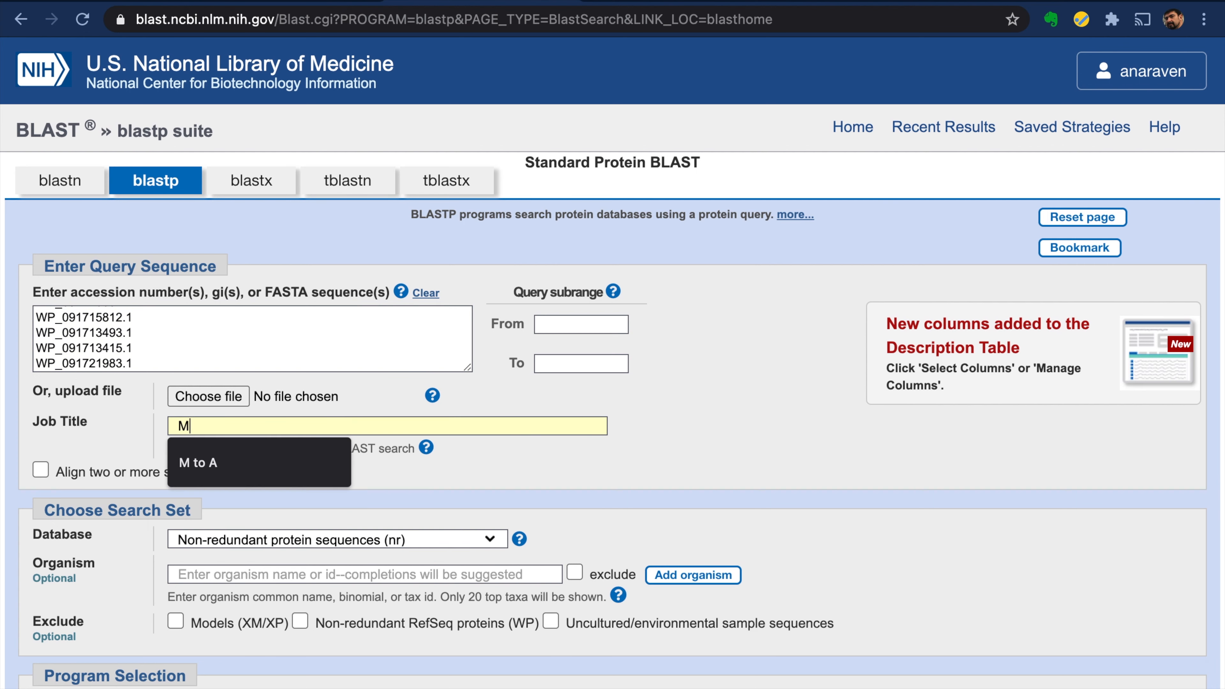
left_click(238, 463)
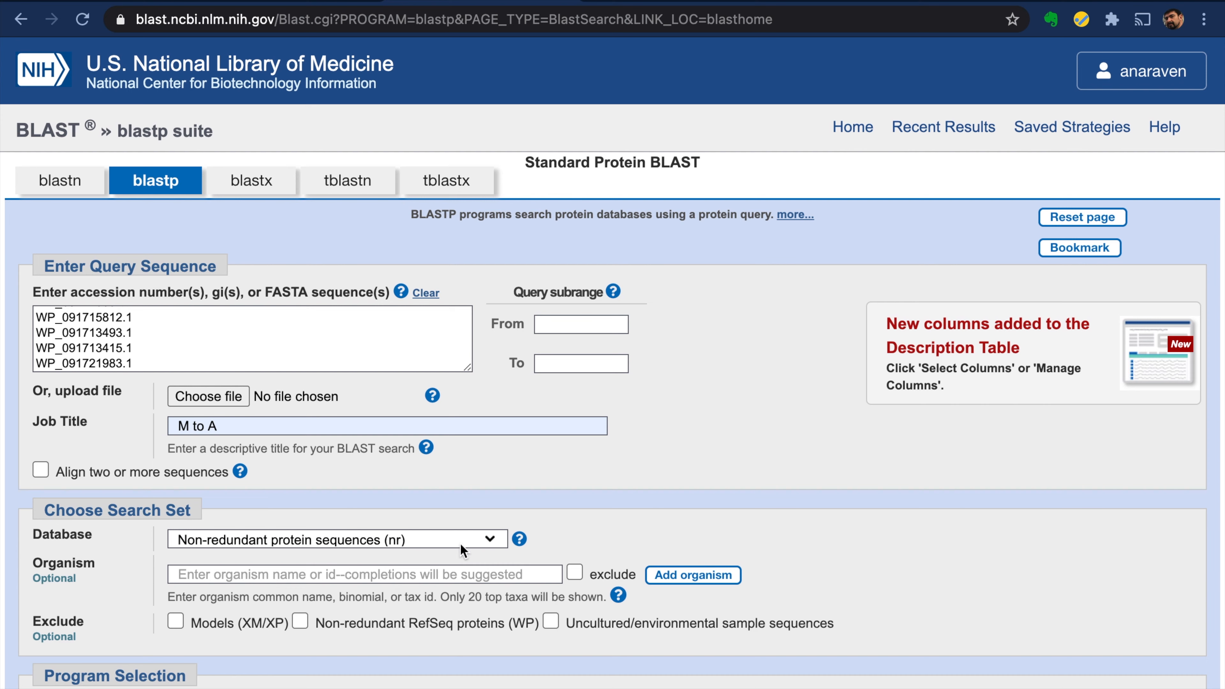
left_click(493, 537)
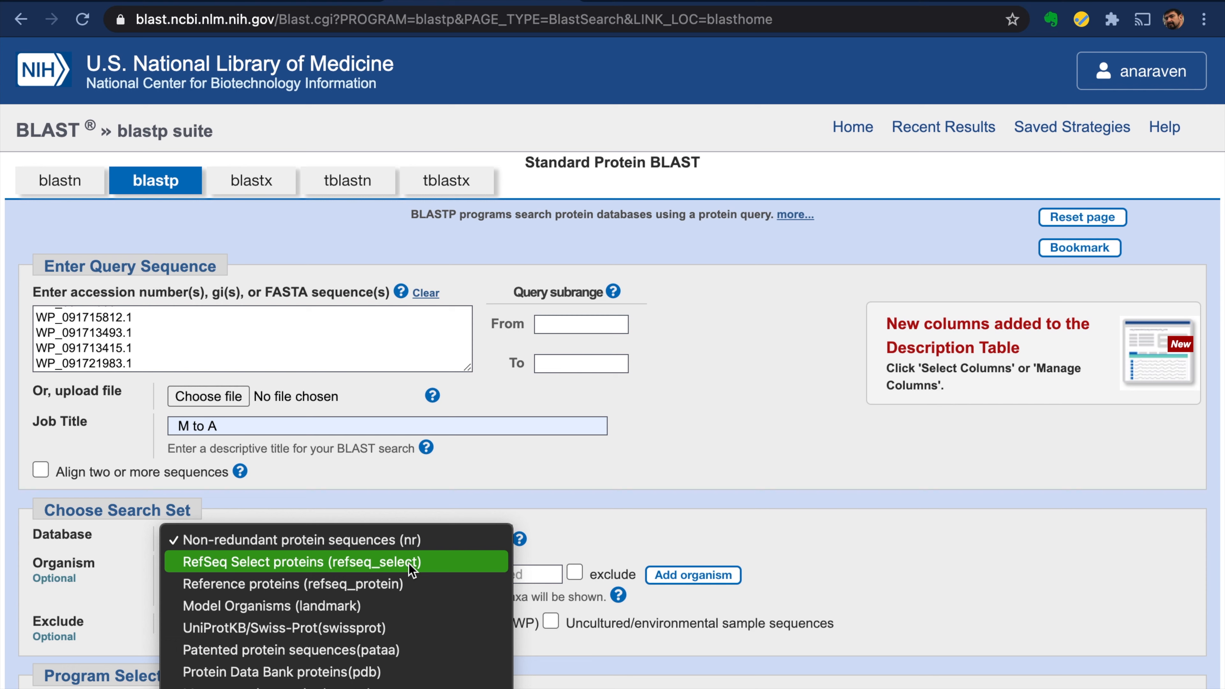
scroll(406, 579, "down", 1)
left_click(404, 575)
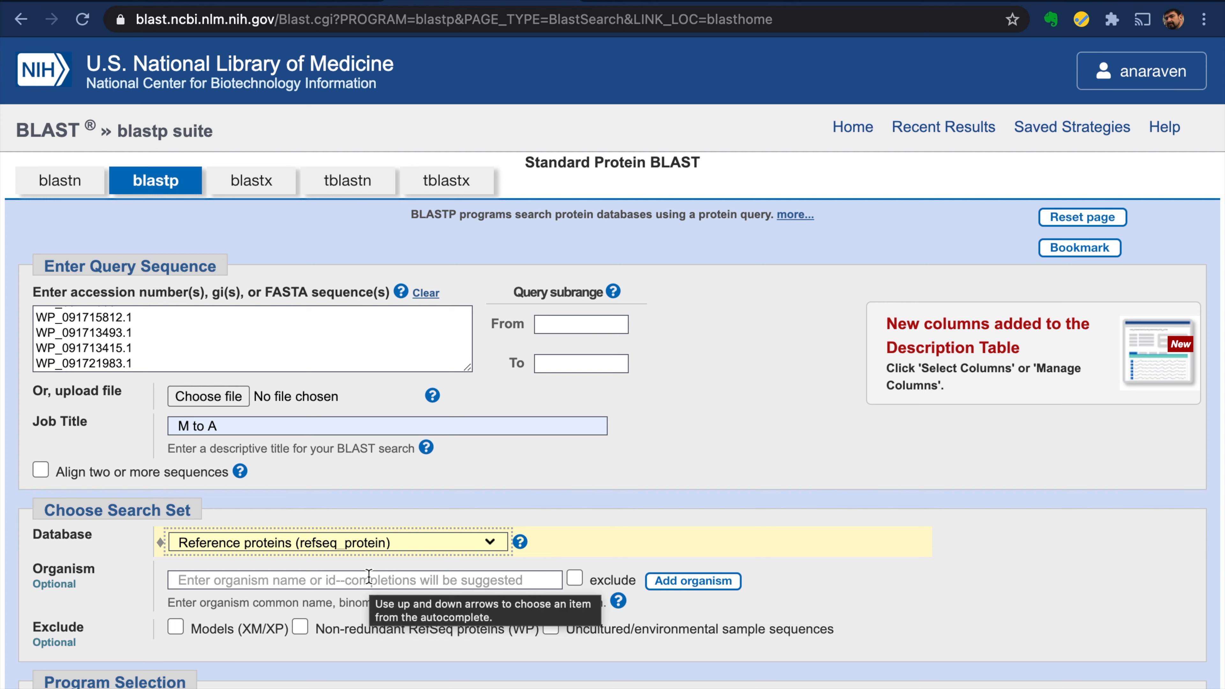
- Select 'Acidithiobacillus albertensis' in the dry-lab.org question, then return to BLAST
left_click(67, 1)
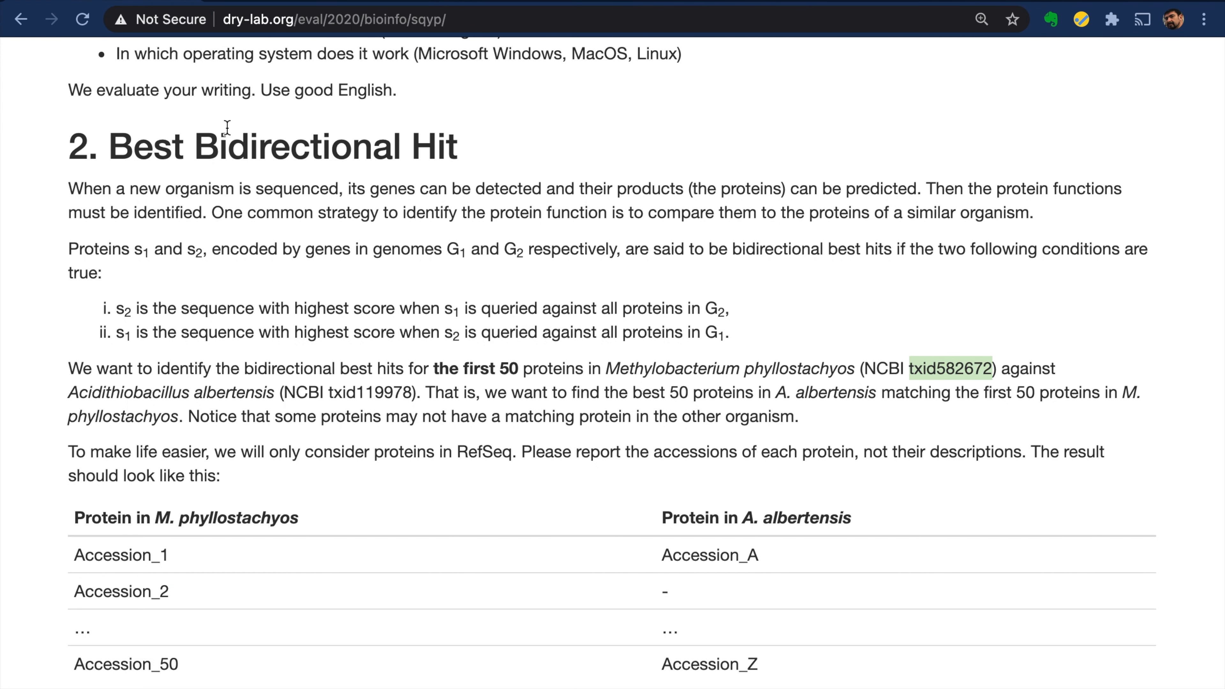
left_click(728, 408)
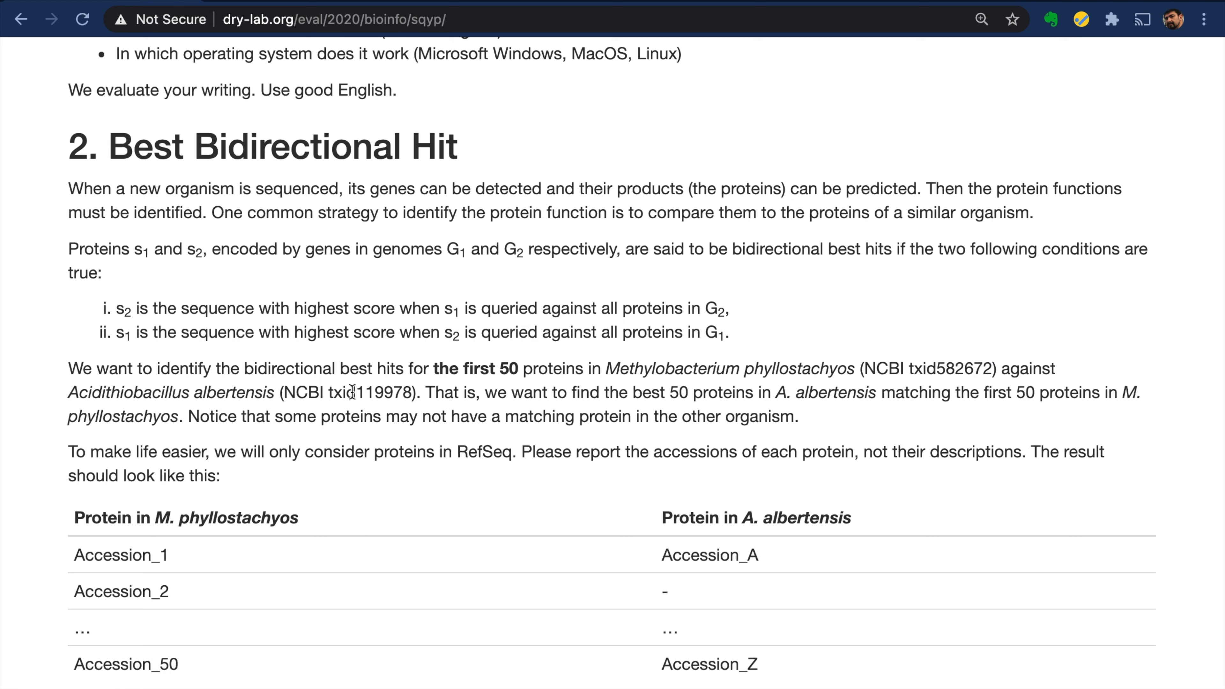
left_click_drag(70, 392, 256, 395)
key("super+c")
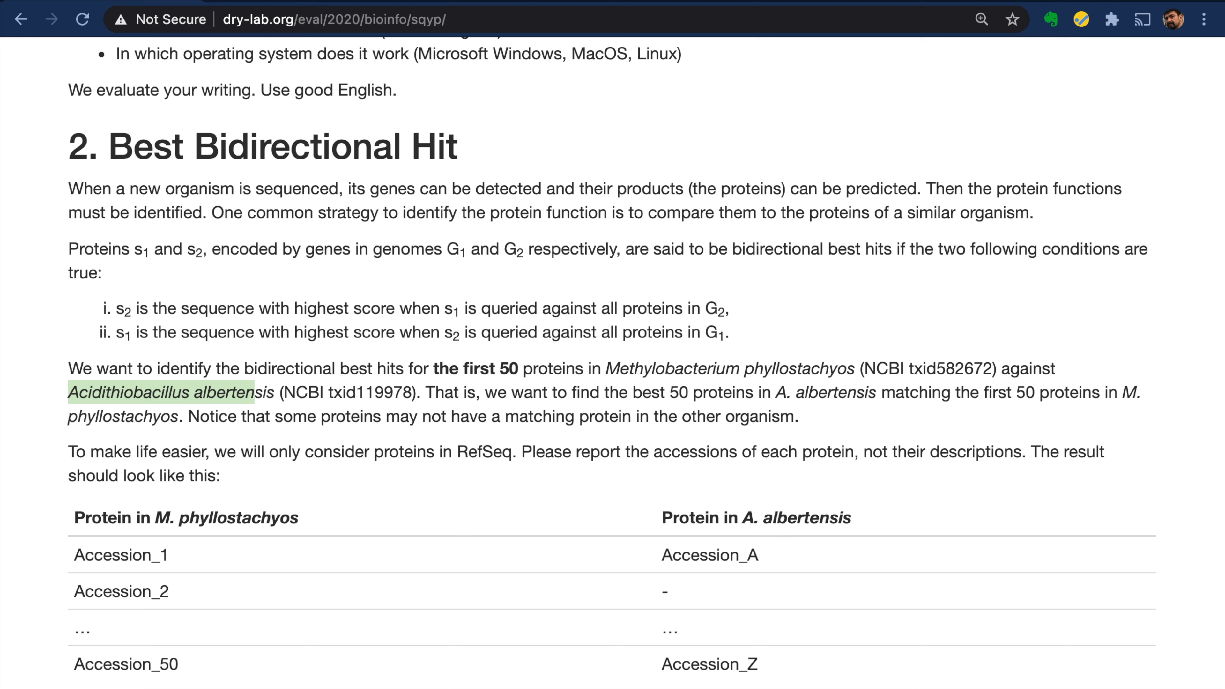
left_click(671, 2)
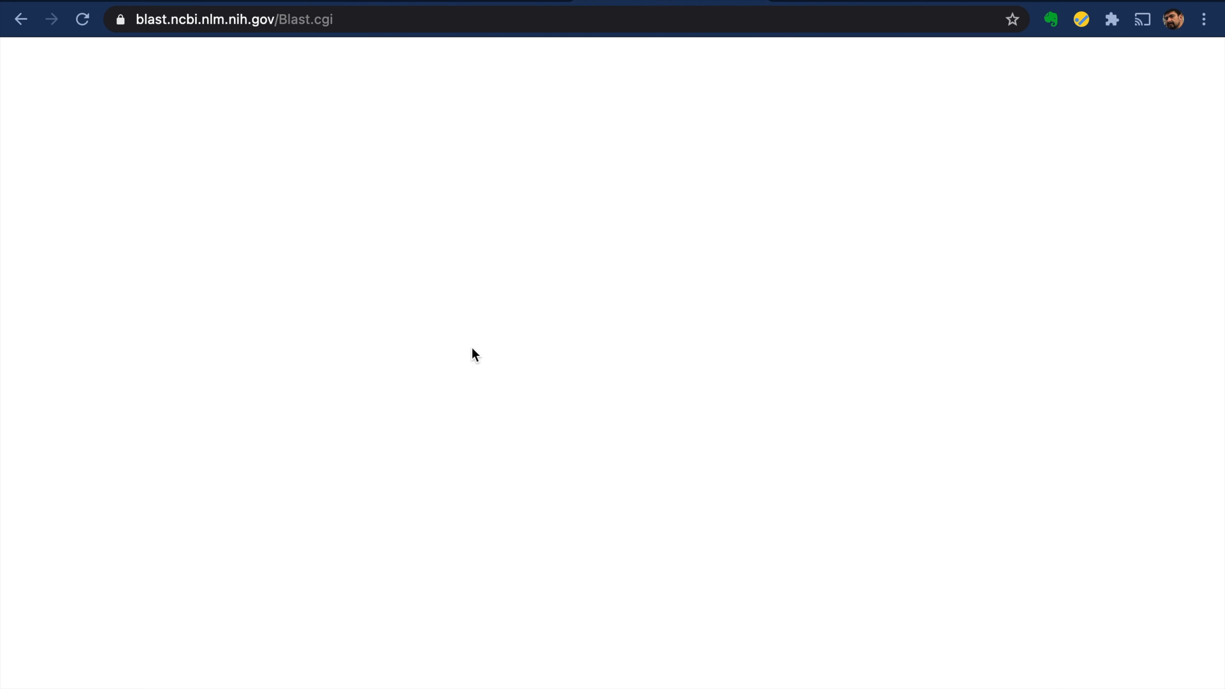
- Set the organism to Acidithiobacillus albertensis (taxid:119978)
left_click(189, 582)
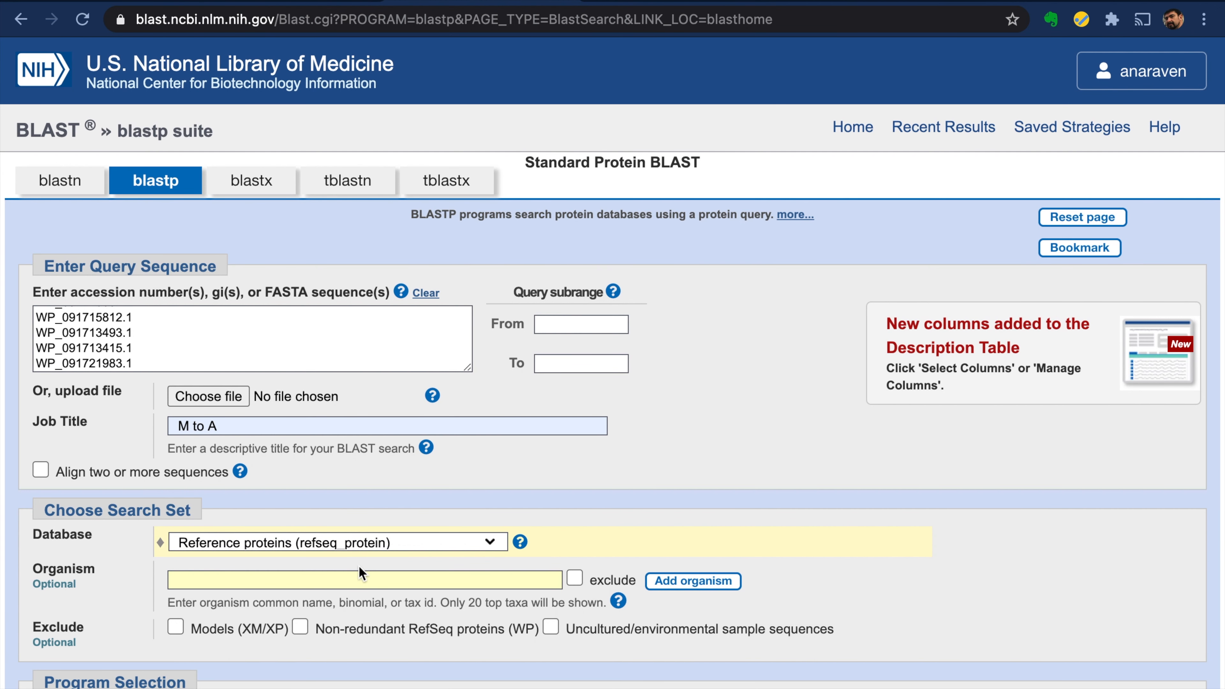
key("super+v")
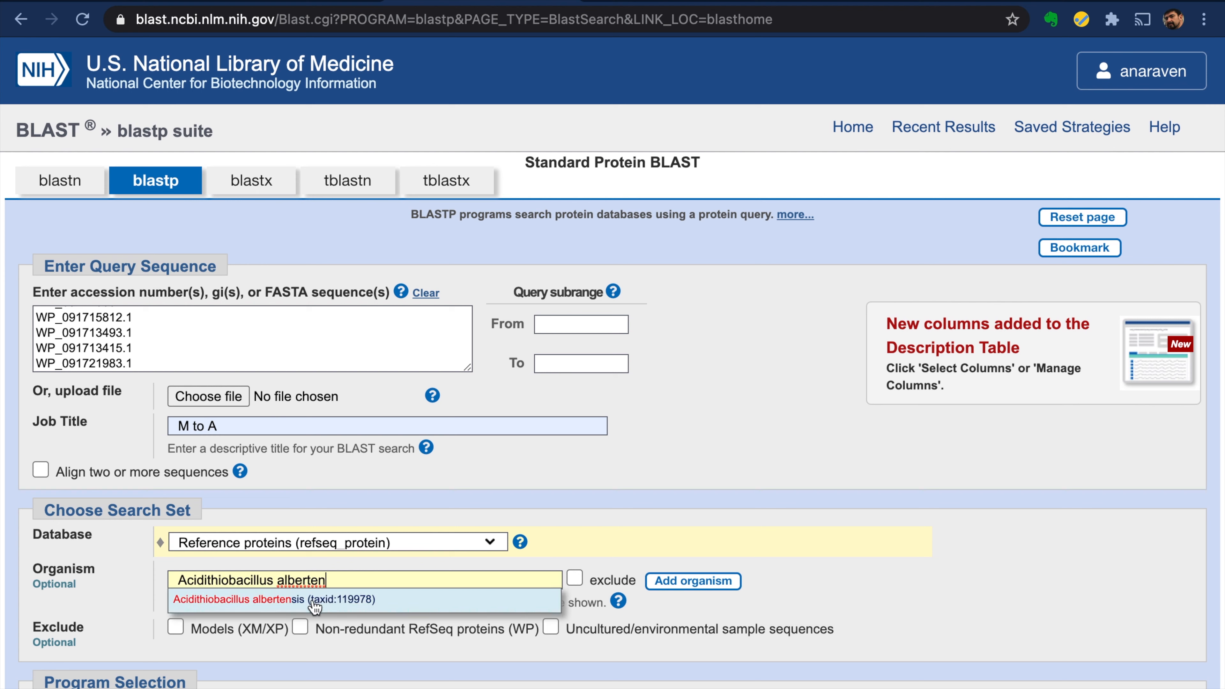
left_click(344, 603)
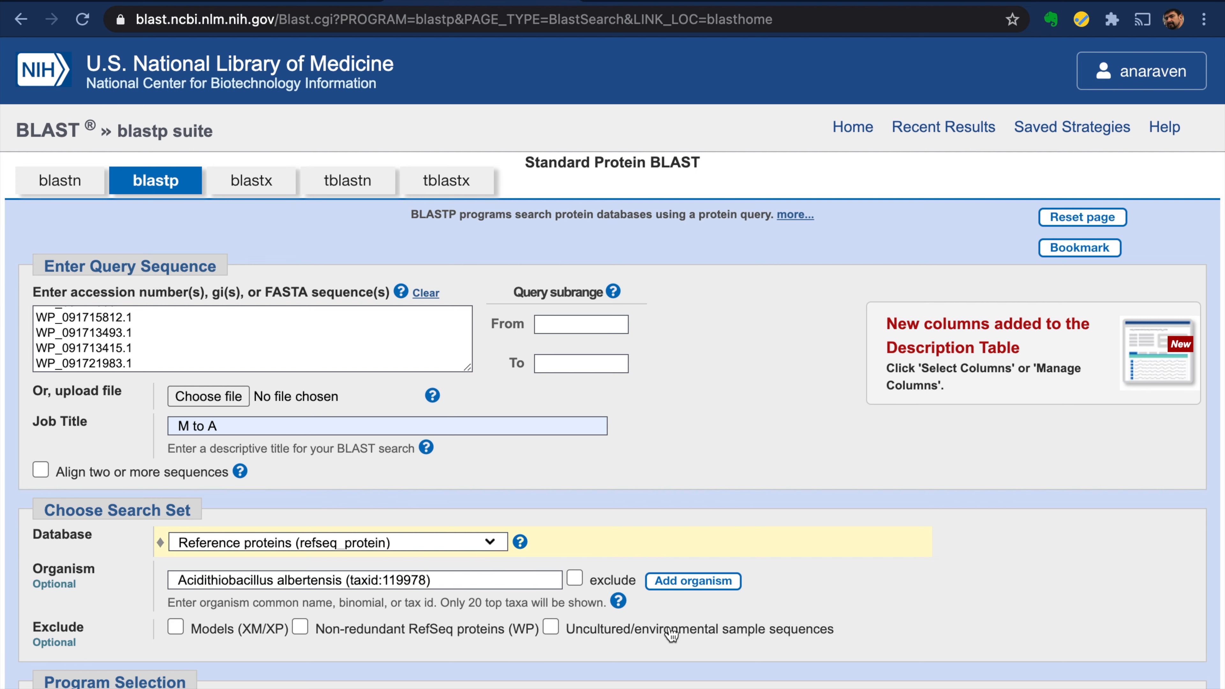
- Limit Max target sequences to 10 and go to the 'M to A' results tab
scroll(691, 636, "down", 3)
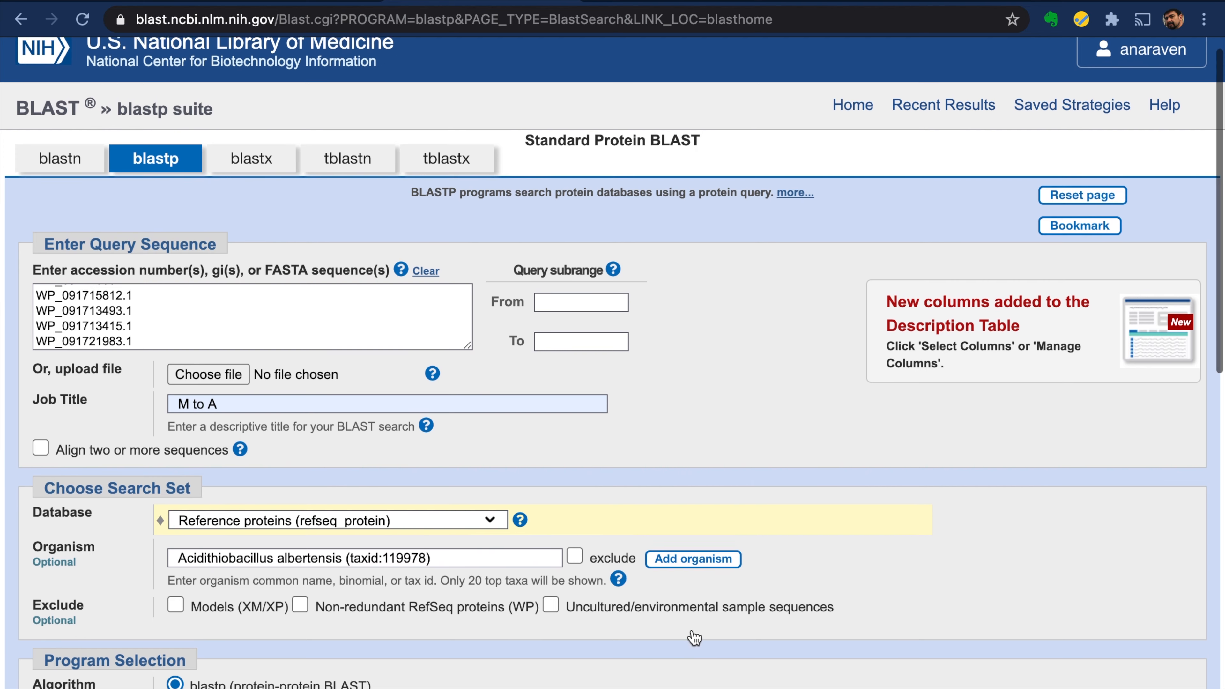
scroll(692, 630, "down", 3)
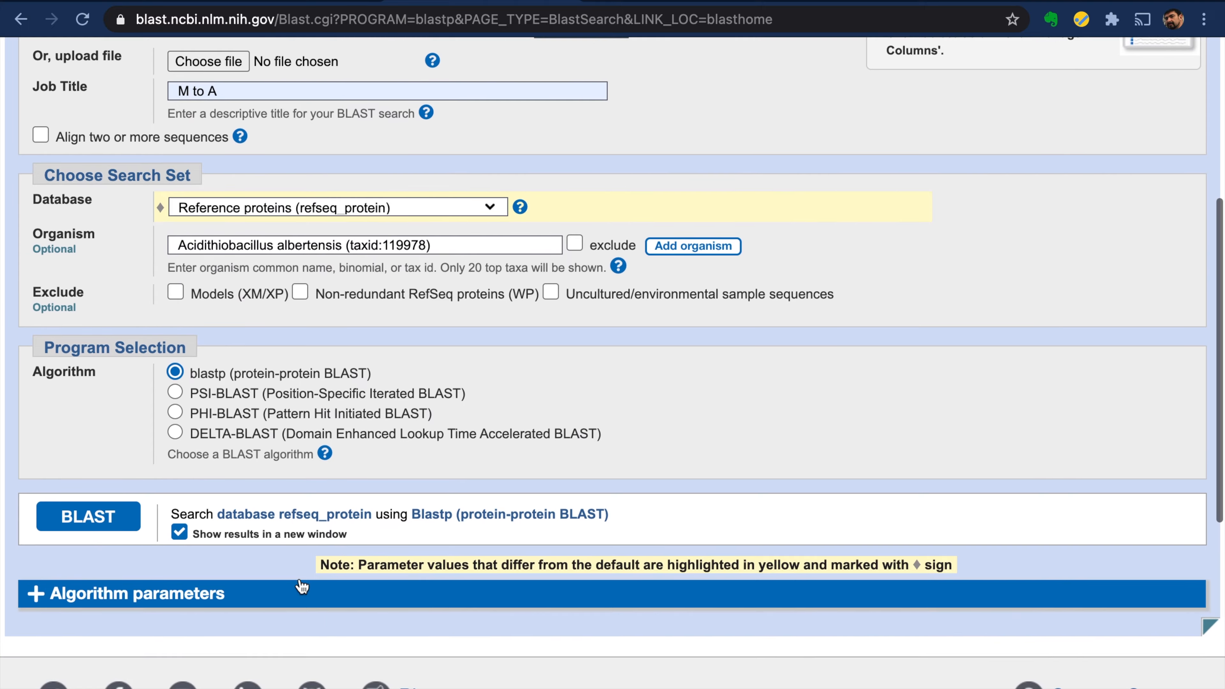
left_click(91, 586)
scroll(309, 577, "down", 5)
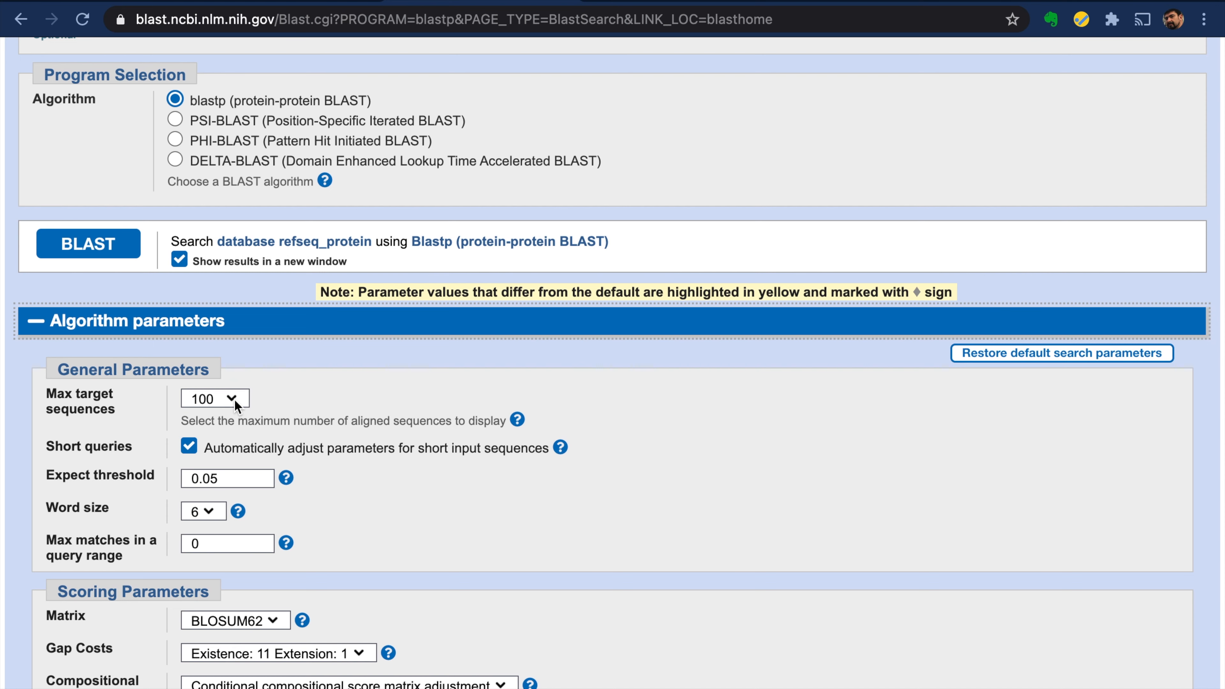
left_click(234, 399)
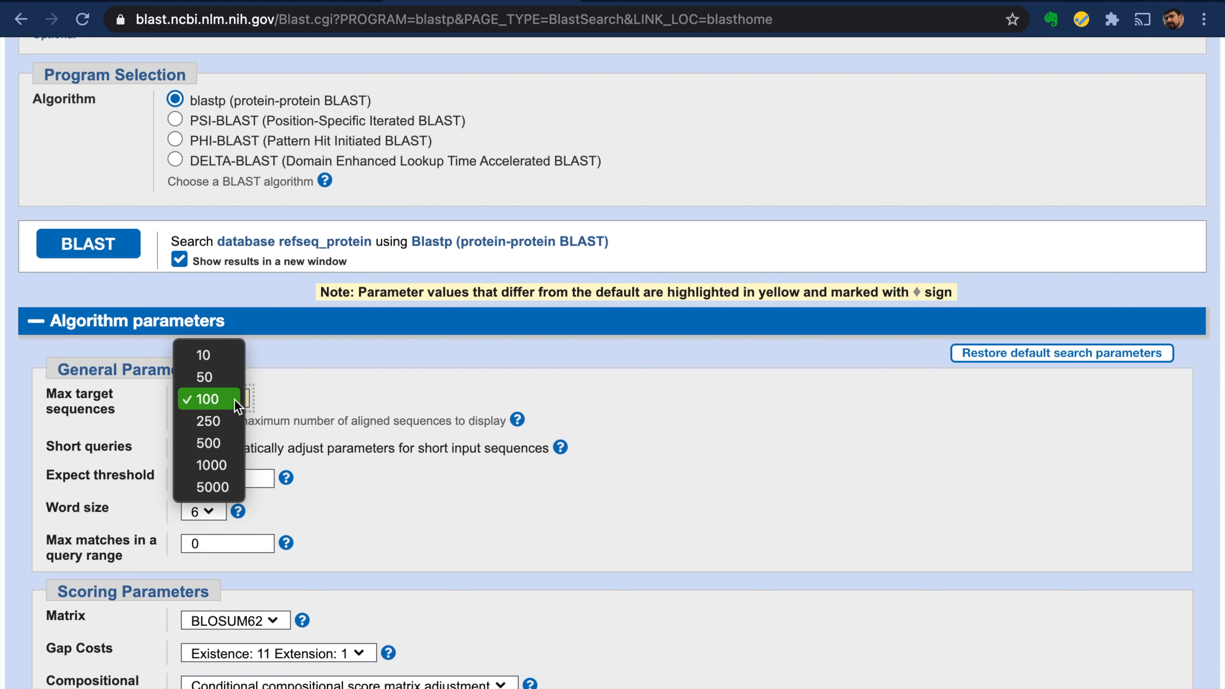
left_click(232, 358)
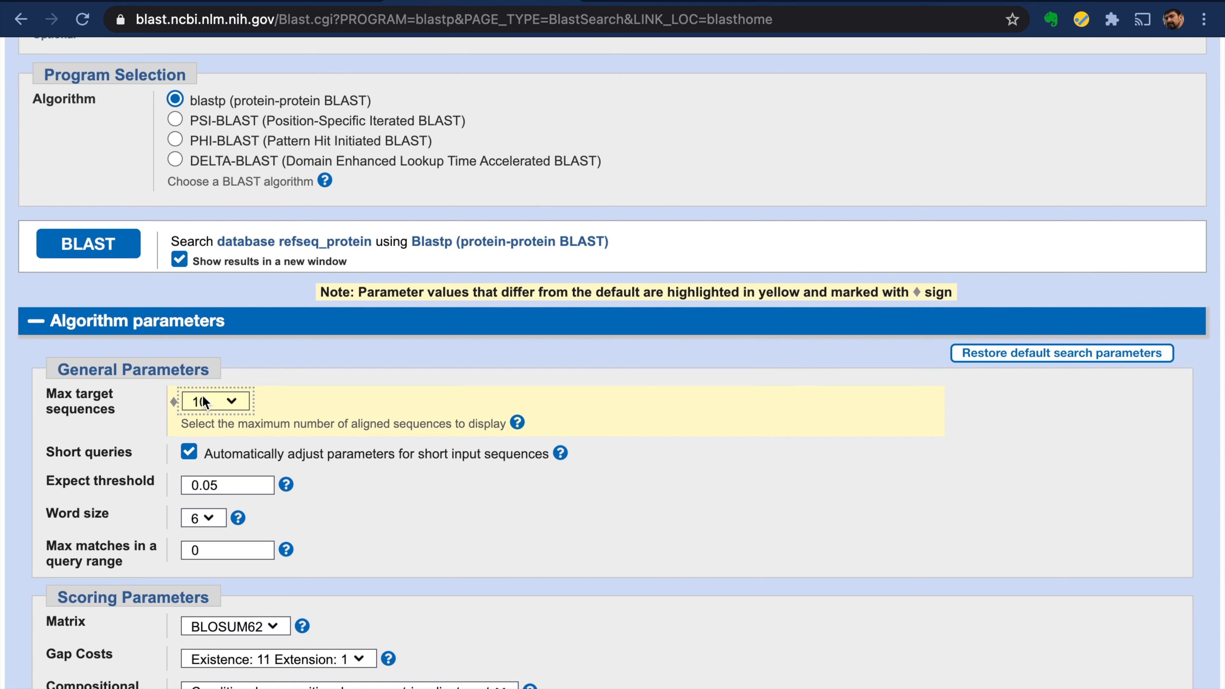
scroll(439, 519, "down", 5)
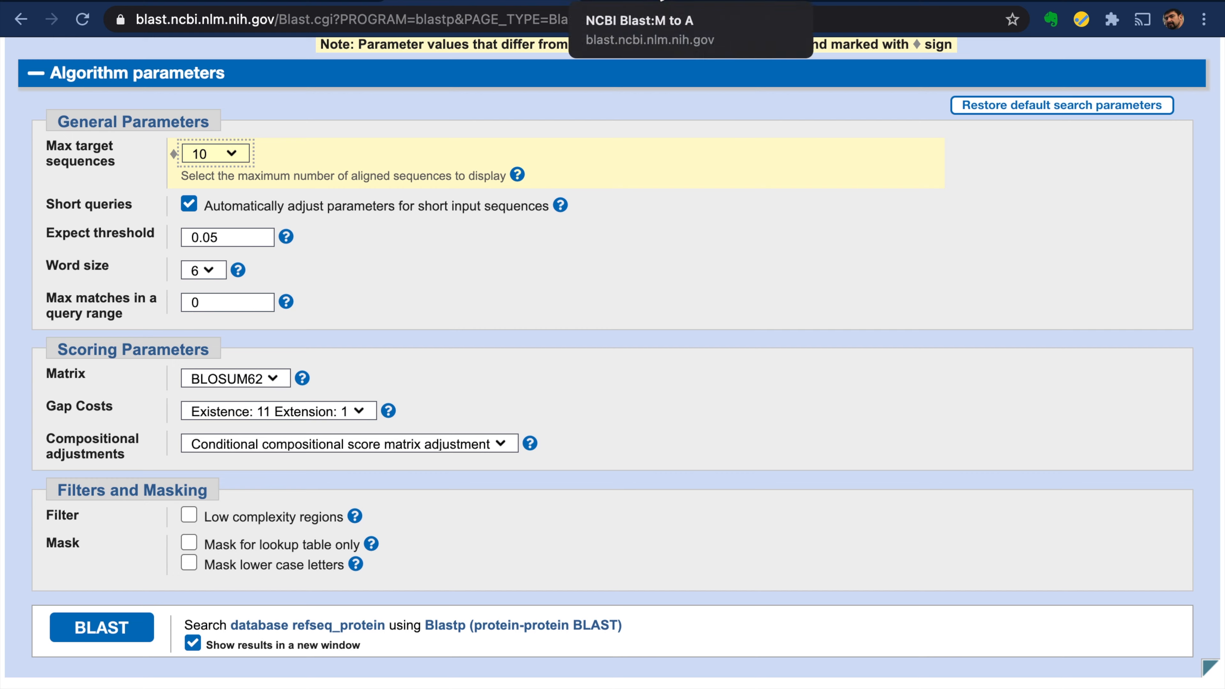
left_click(627, 2)
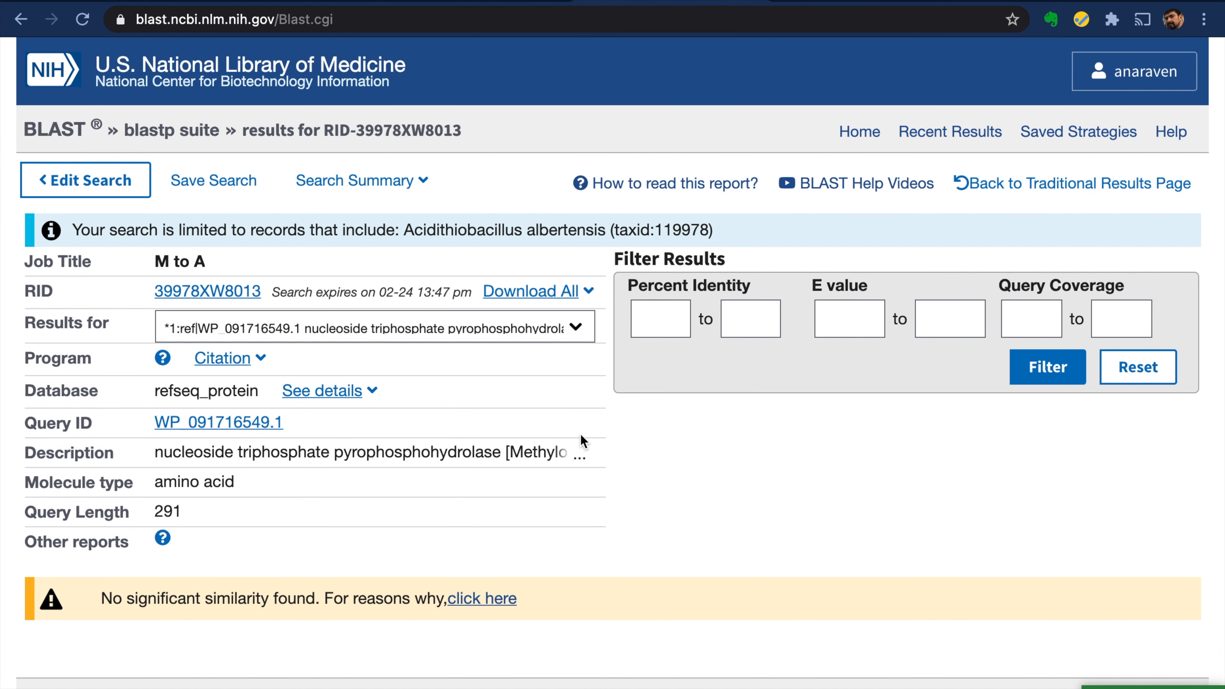
- Keep the first query in Results for and download all results as Hit Table (text)
left_click(580, 333)
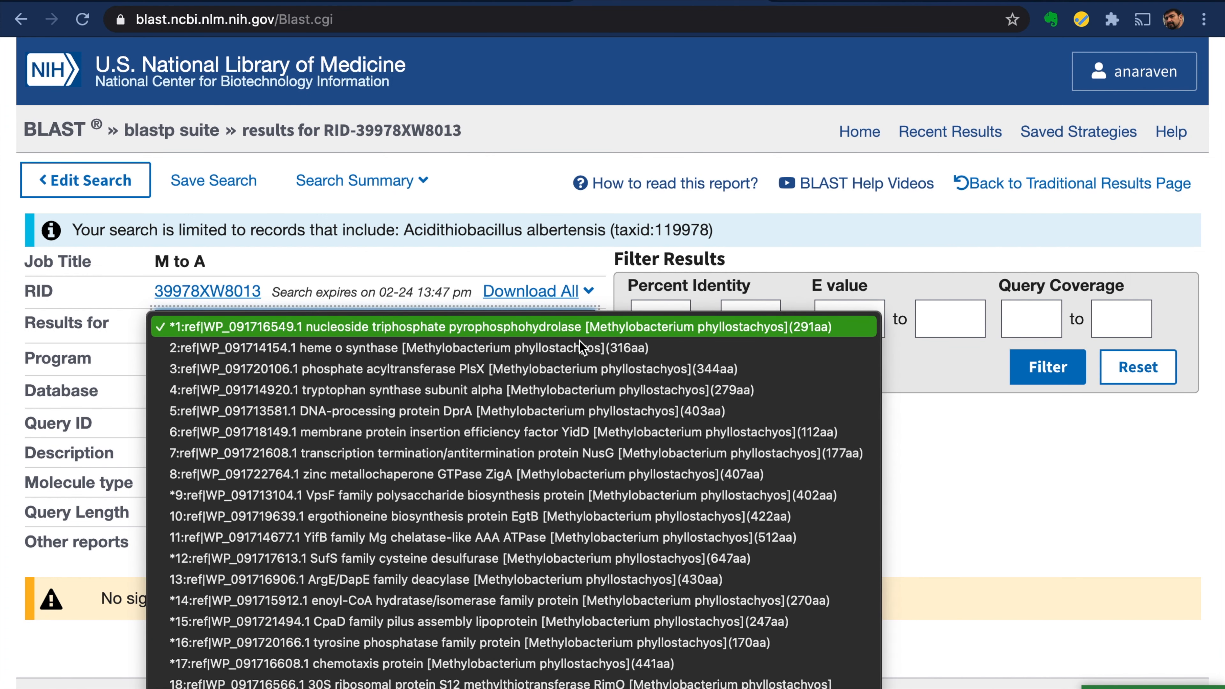
scroll(577, 458, "down", 6)
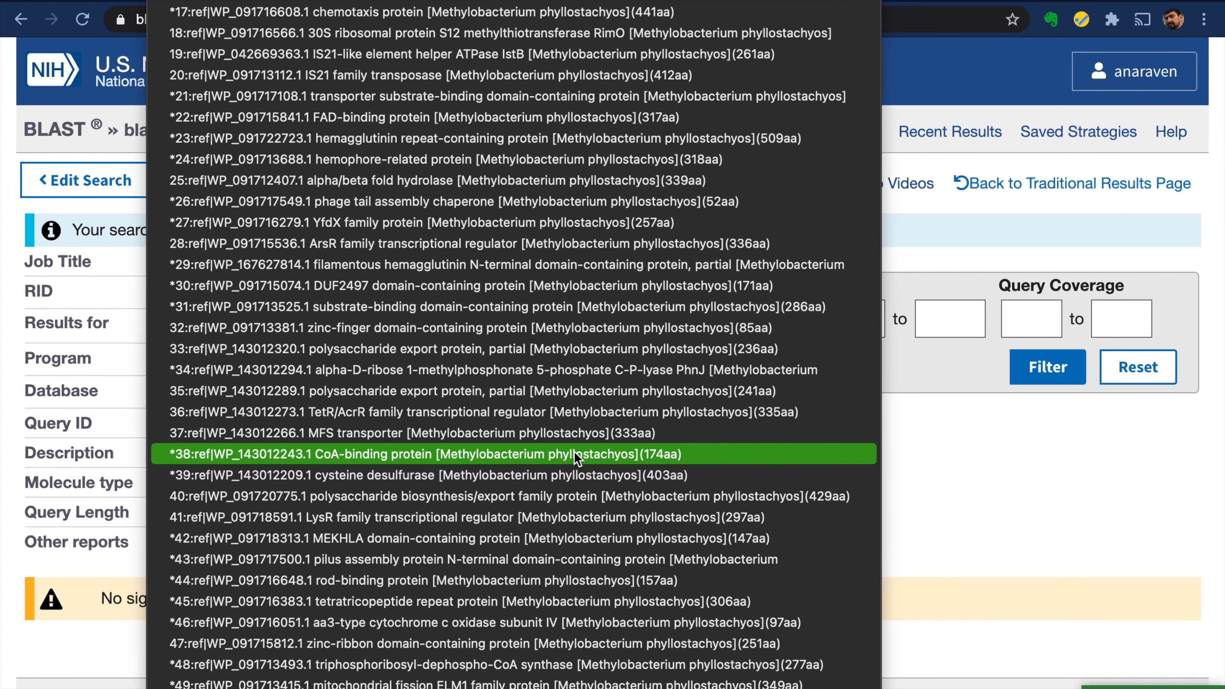
scroll(504, 546, "up", 4)
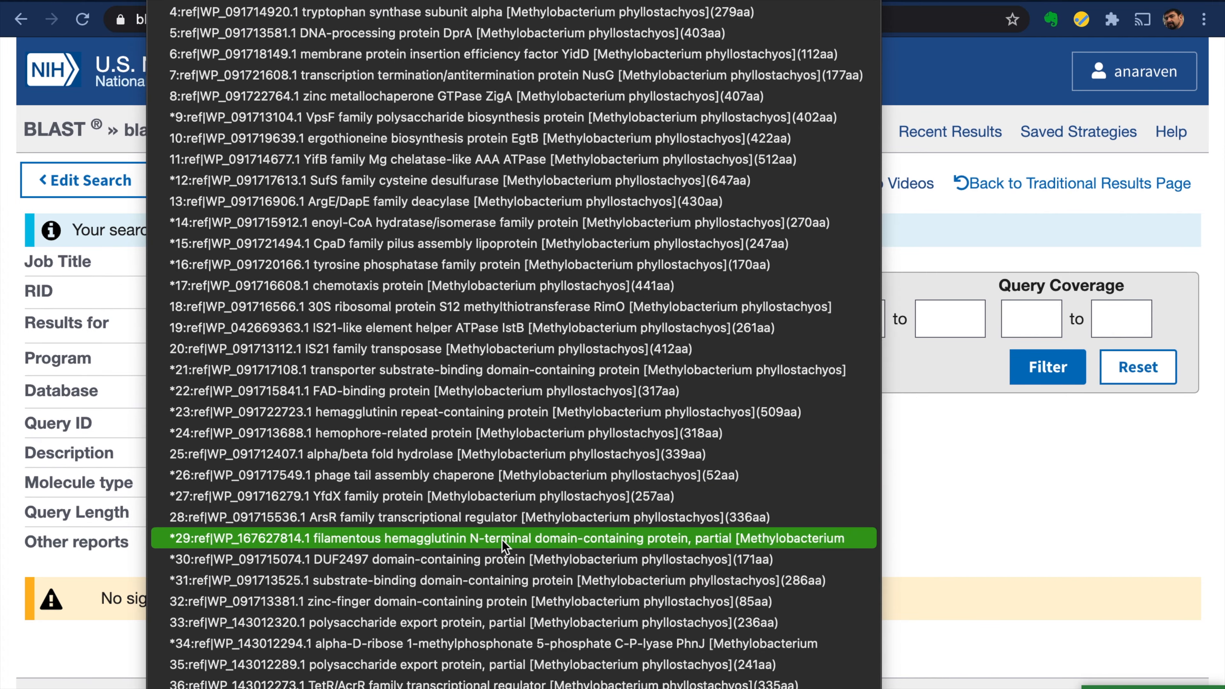
scroll(504, 545, "up", 1)
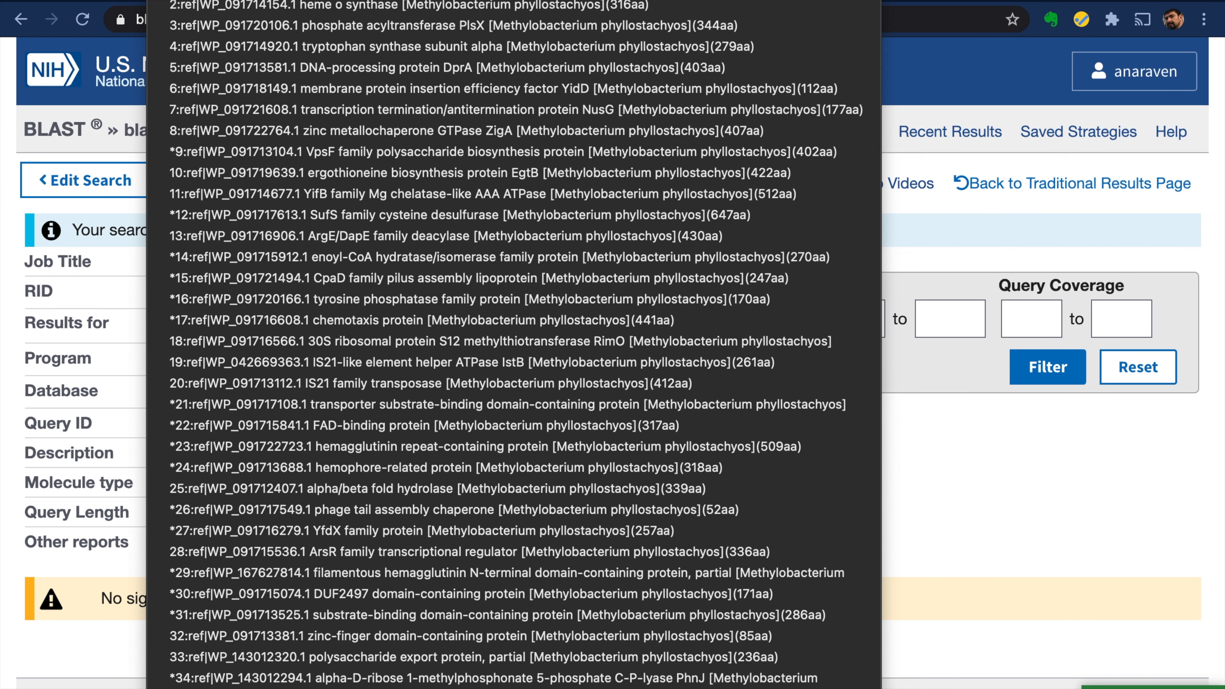
left_click(955, 471)
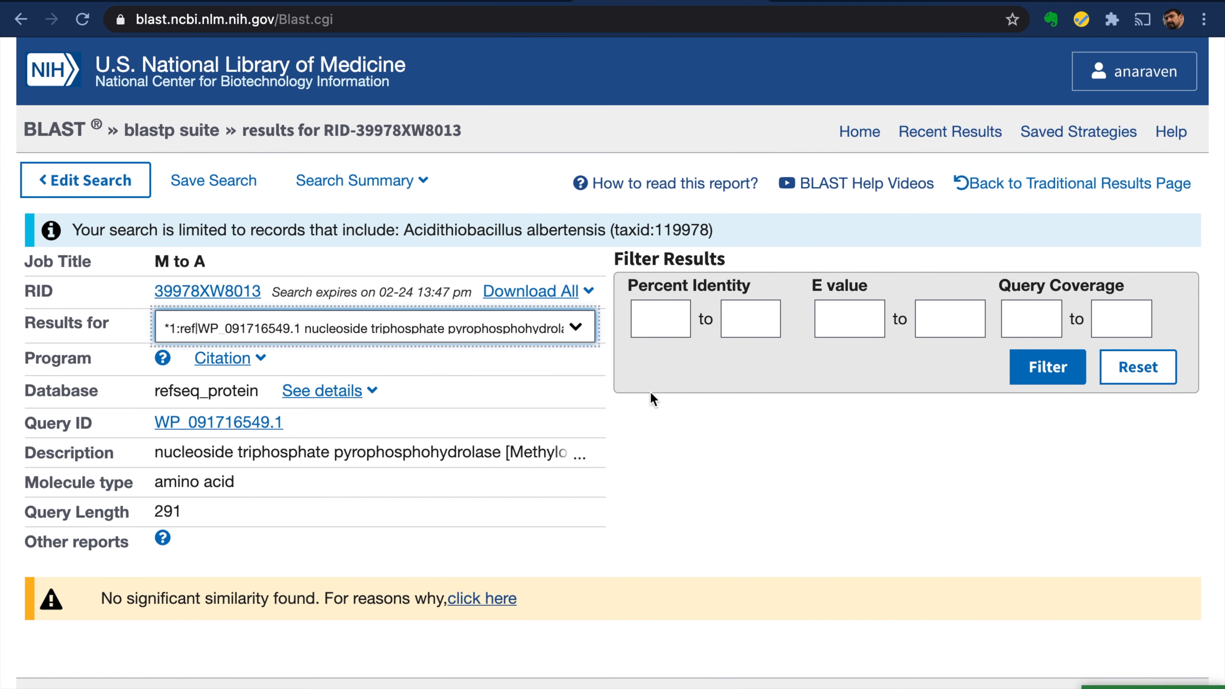
left_click(589, 294)
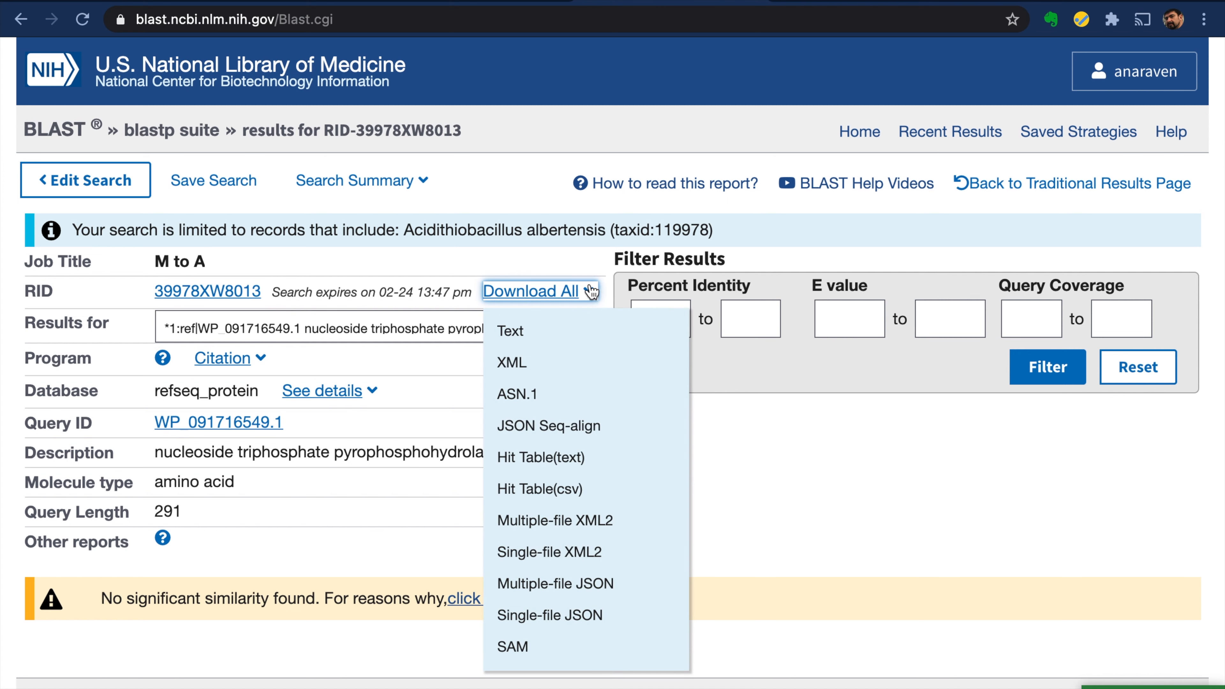
left_click(610, 463)
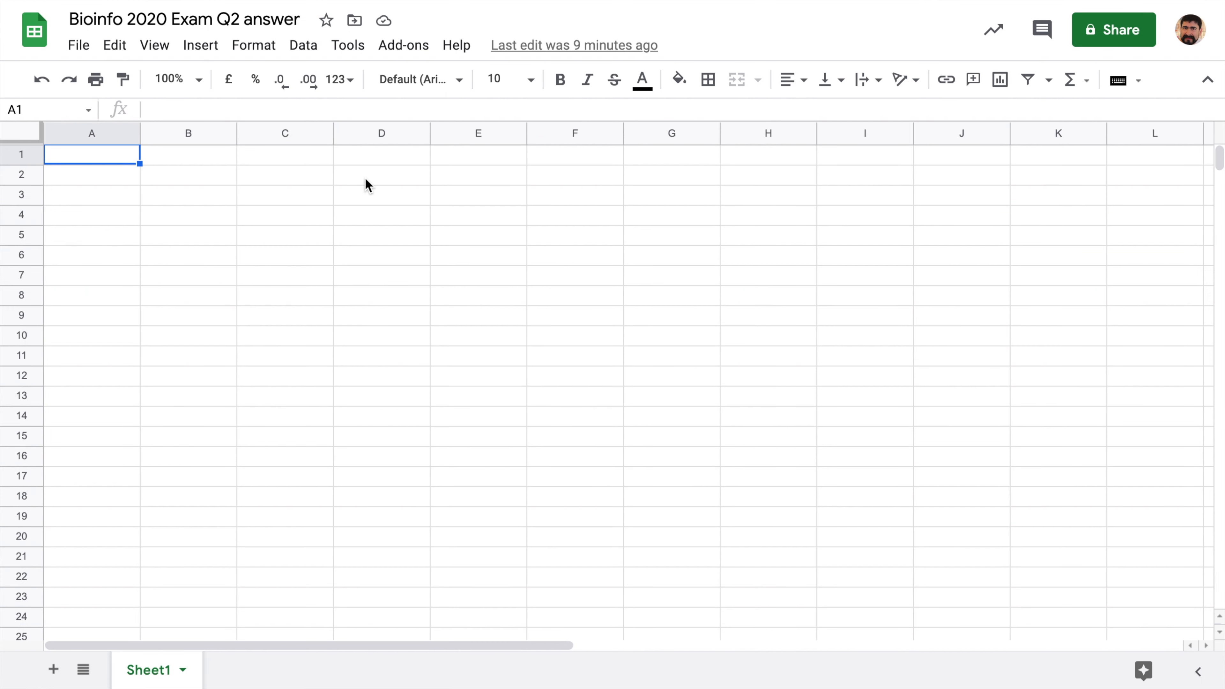
- Upload 39978XW8013-Alignment.txt from Downloads through File > Import
left_click(78, 46)
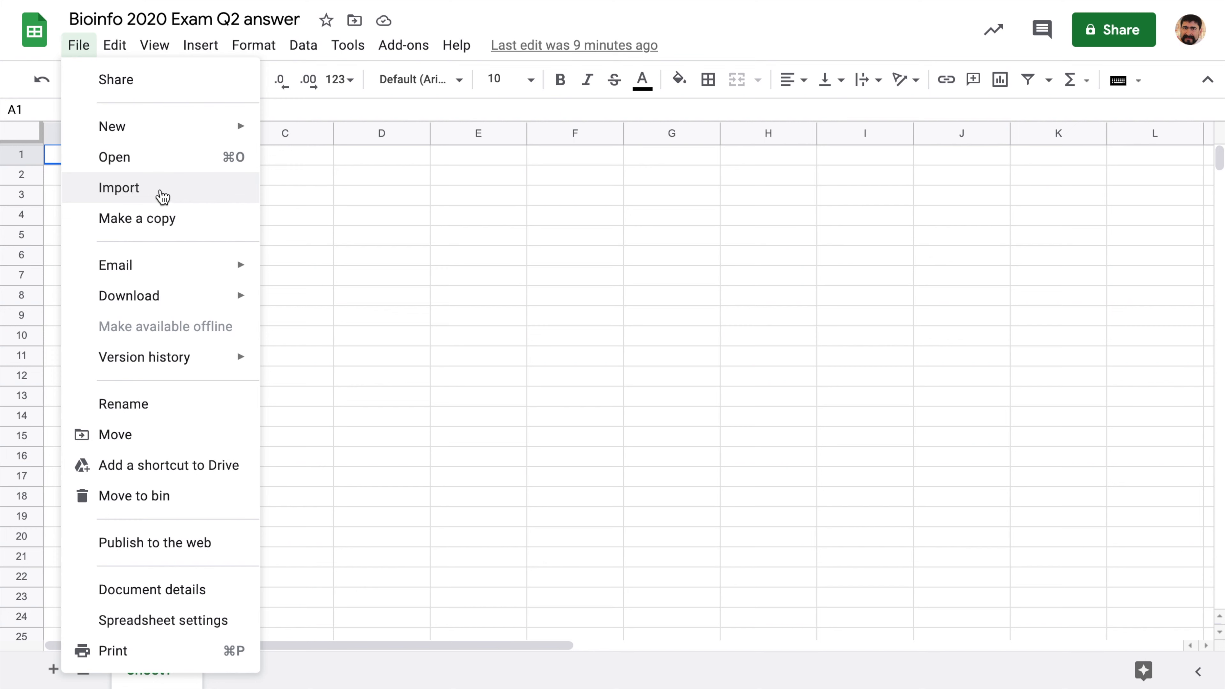
left_click(160, 190)
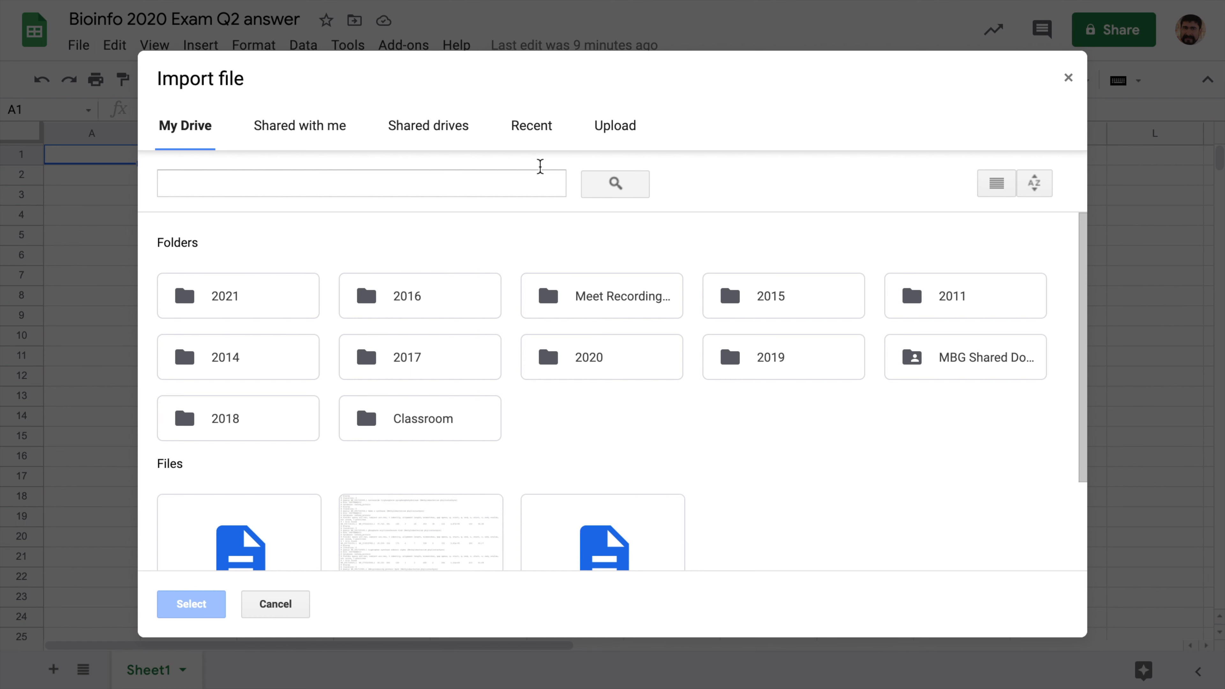
left_click(610, 126)
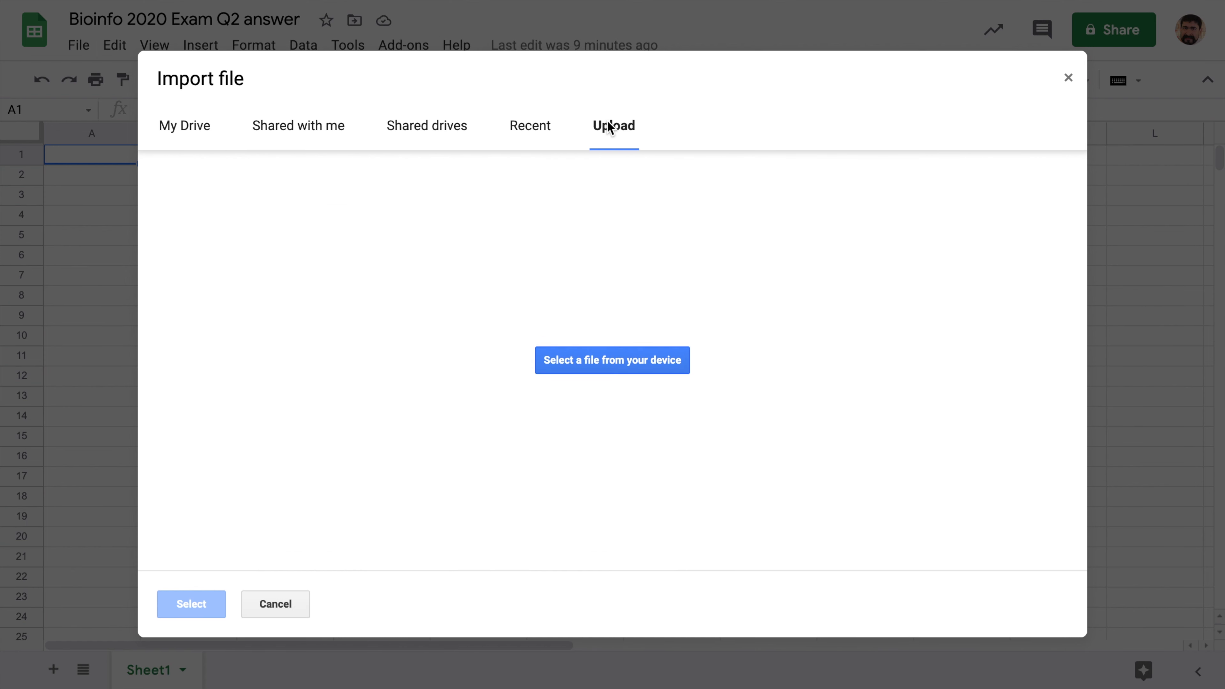
left_click(637, 393)
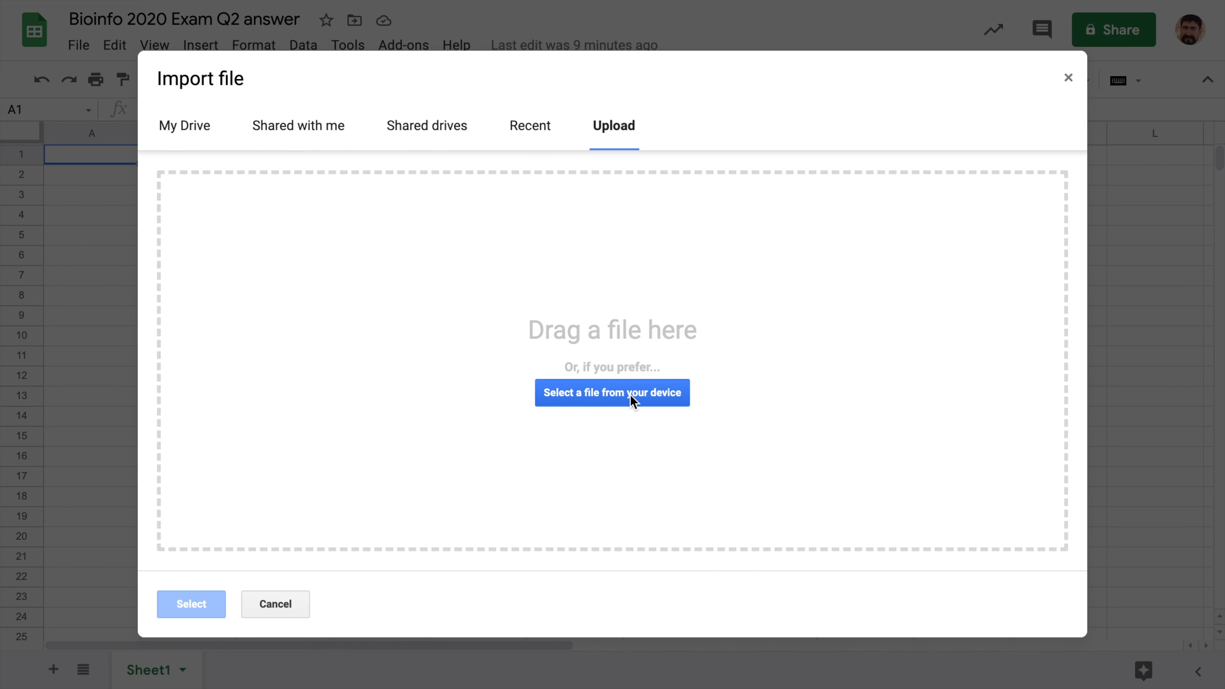
left_click(626, 399)
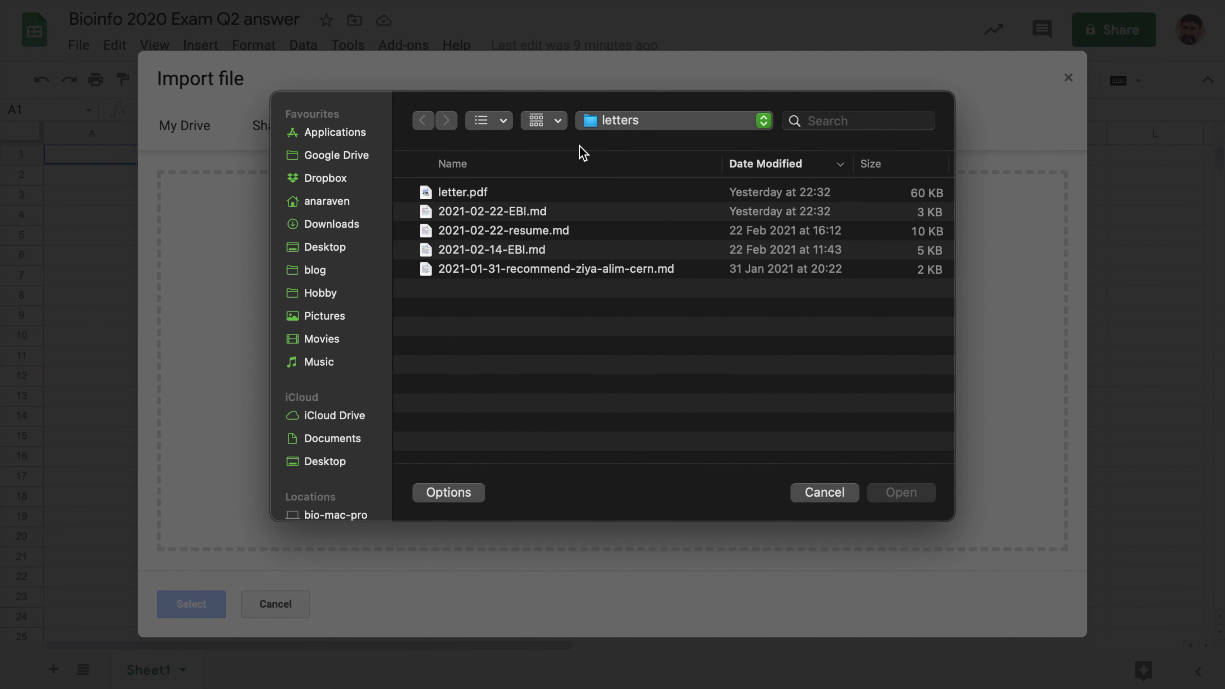
left_click(331, 224)
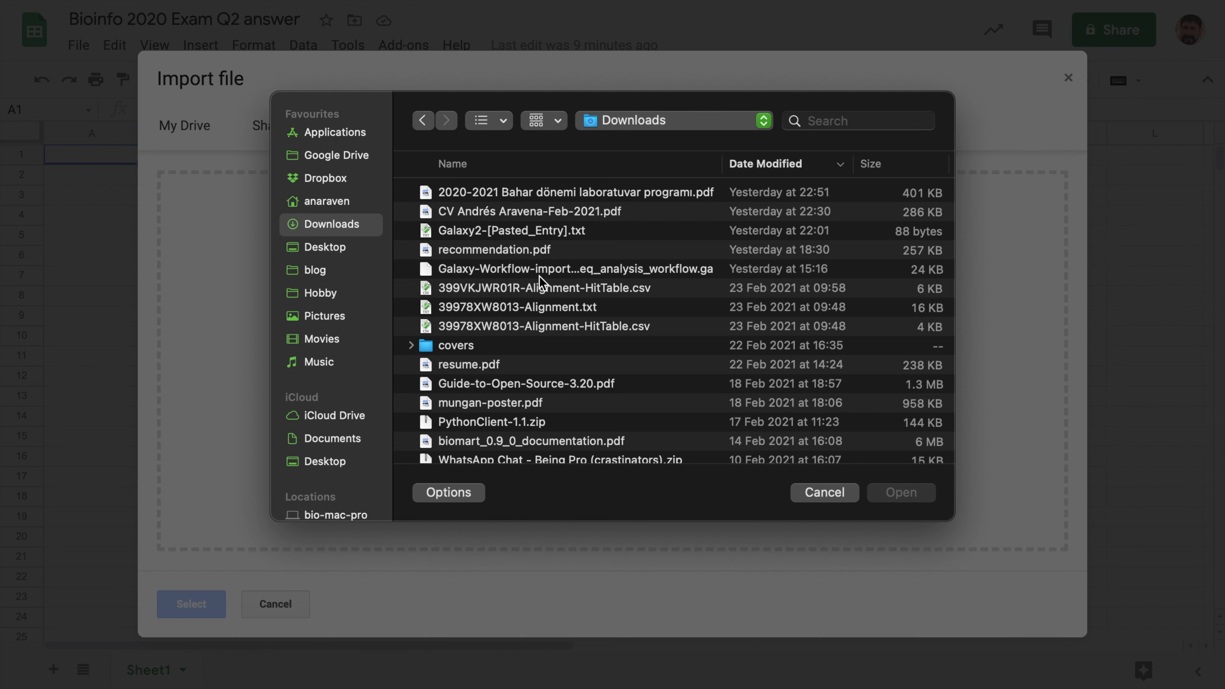
left_click(558, 313)
left_click(919, 493)
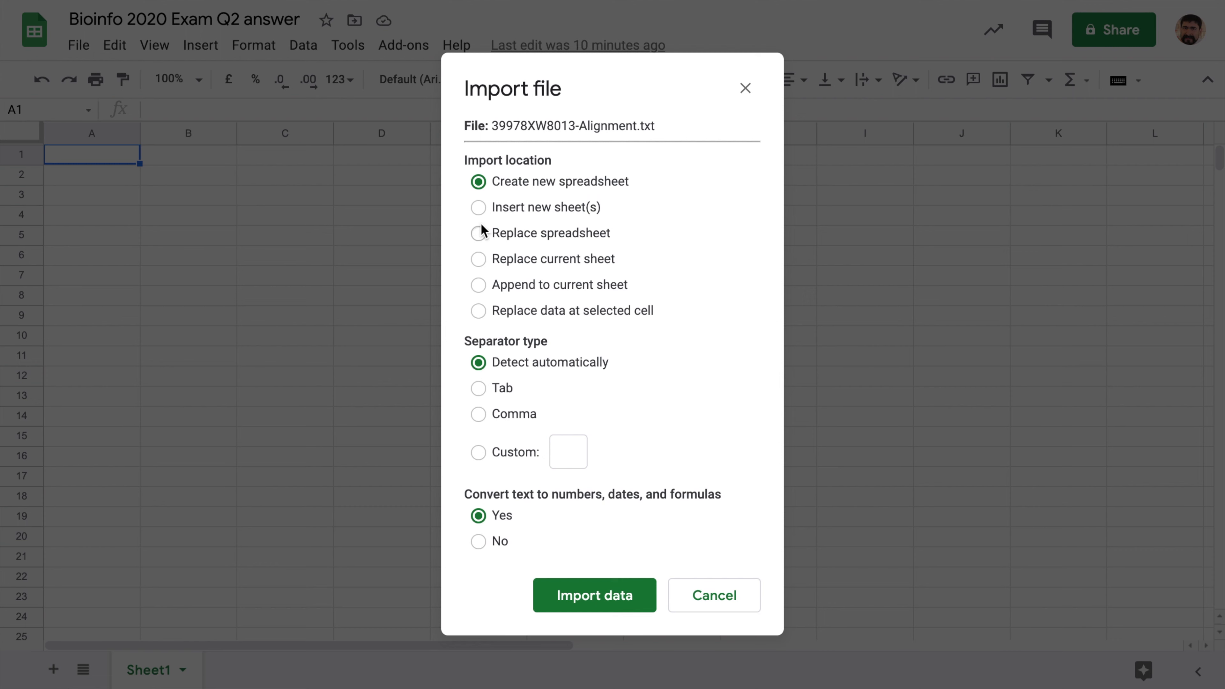
- Import the file into a new sheet with Tab as the separator
left_click(478, 208)
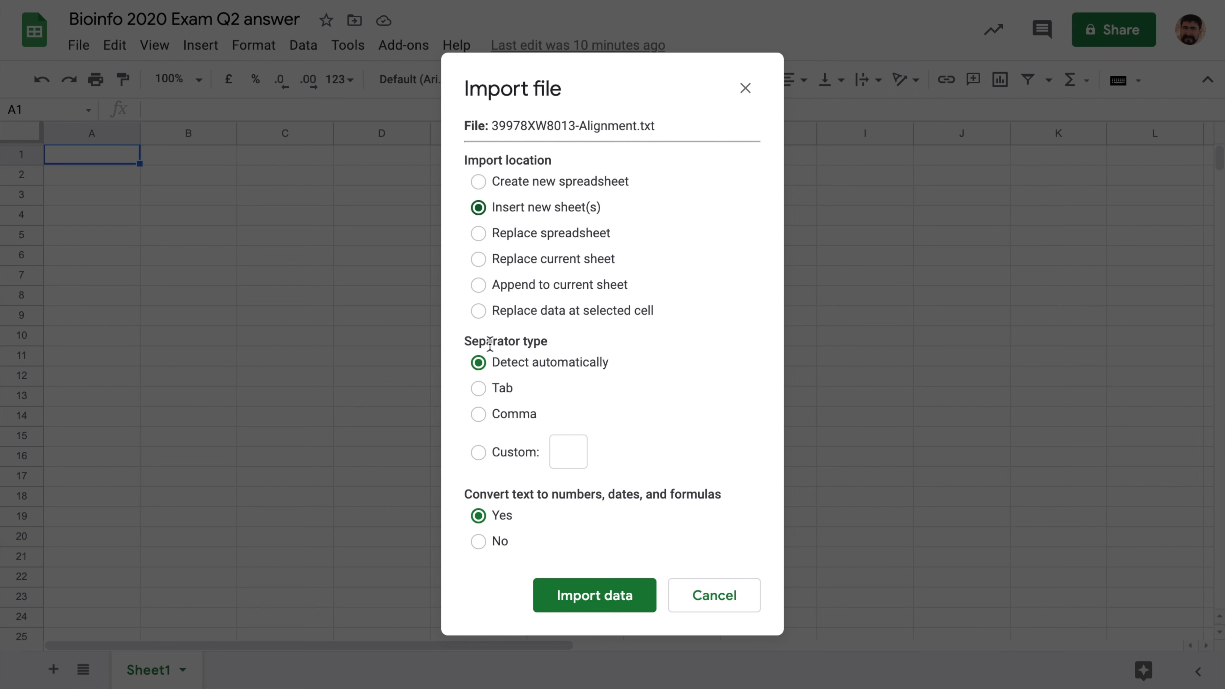
left_click(479, 390)
left_click(597, 595)
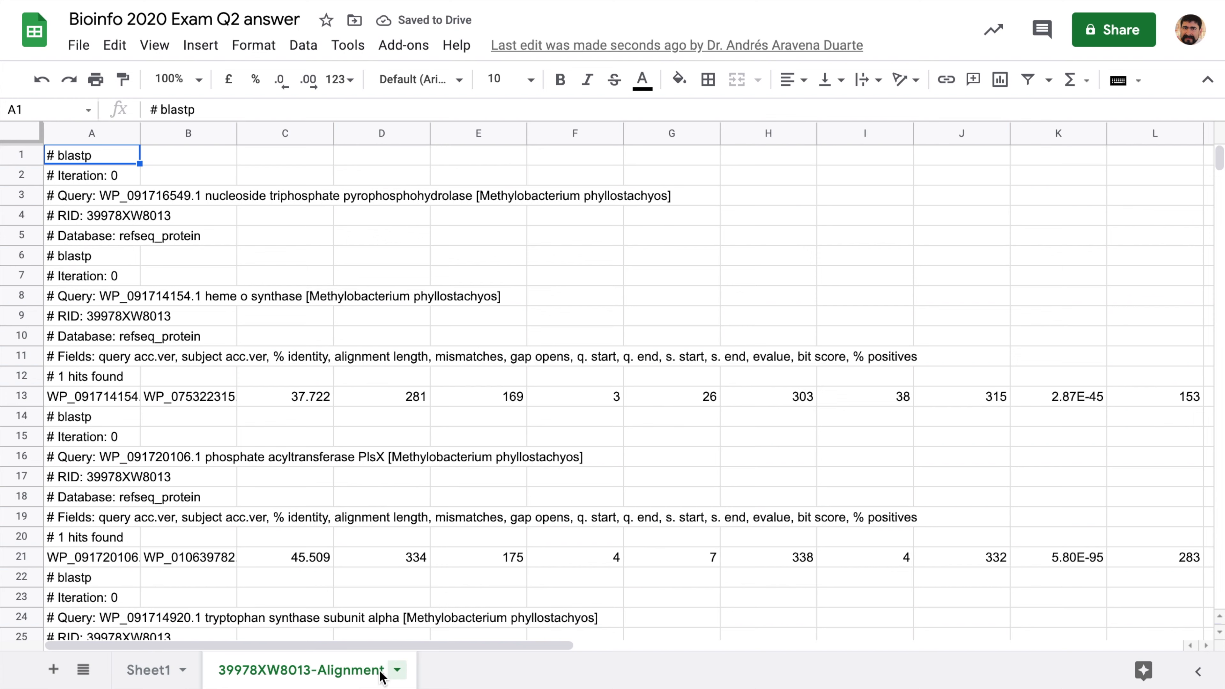
- Rename the imported sheet to 'M to A txt' and select the # Fields header in A11
left_click(397, 670)
left_click(283, 431)
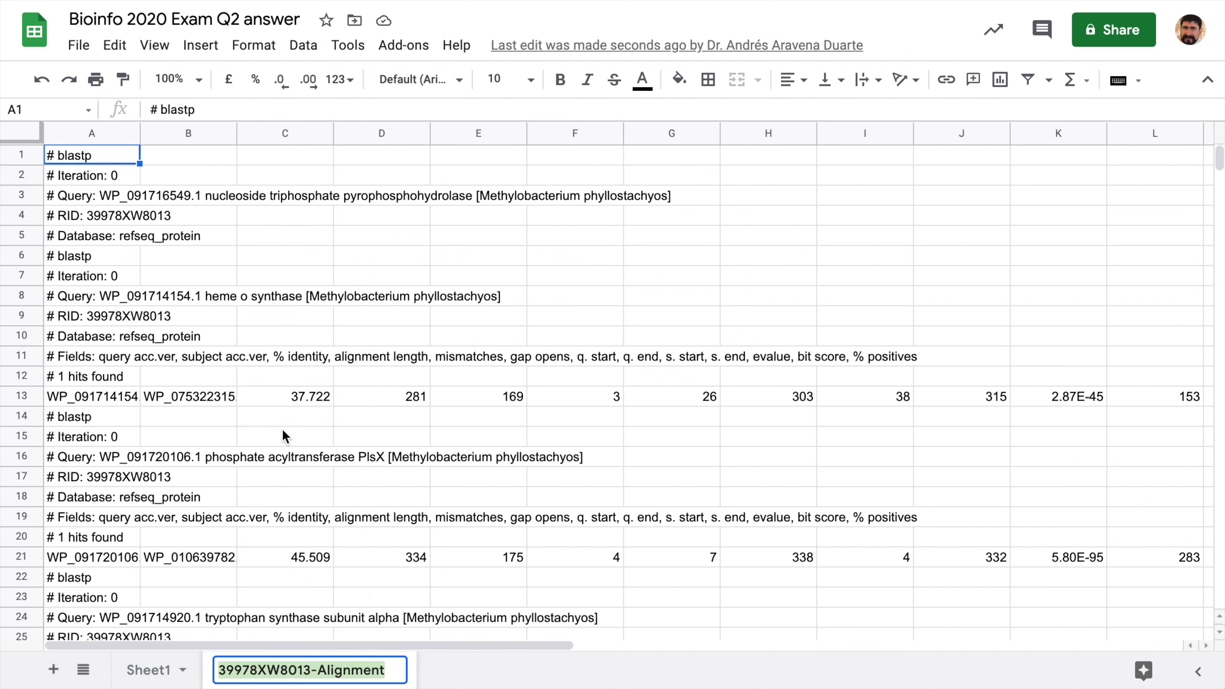
type("M to ")
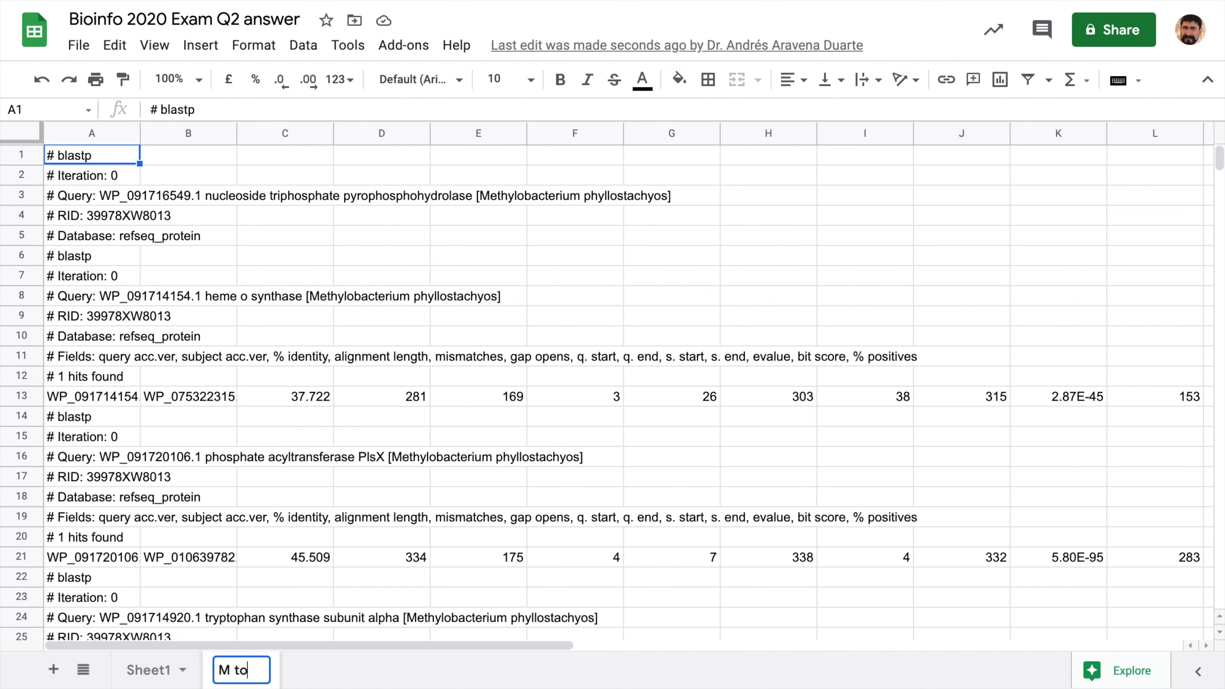
type("A")
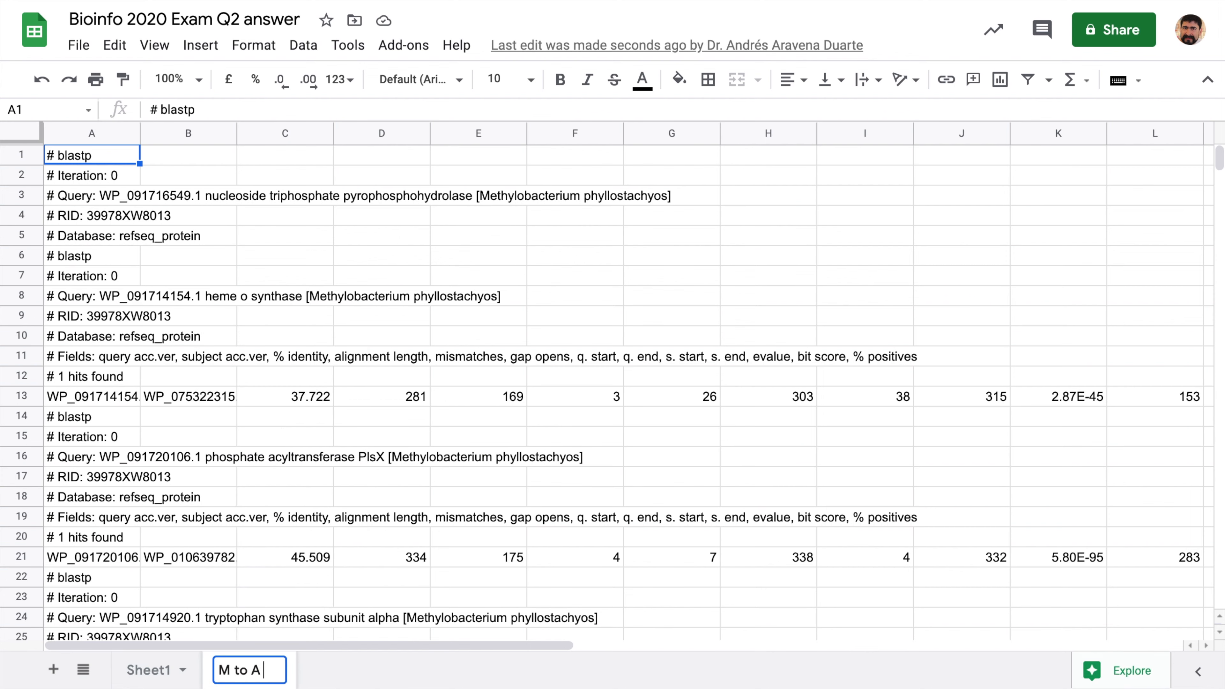
type(" txt")
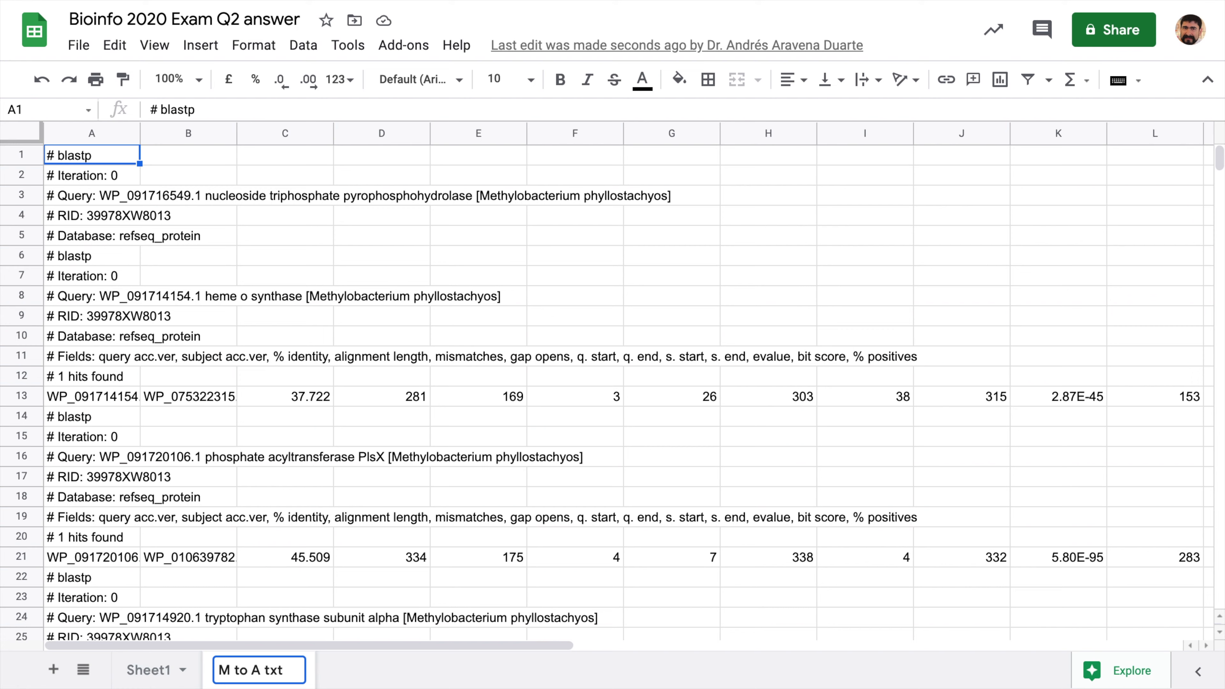
key("Return")
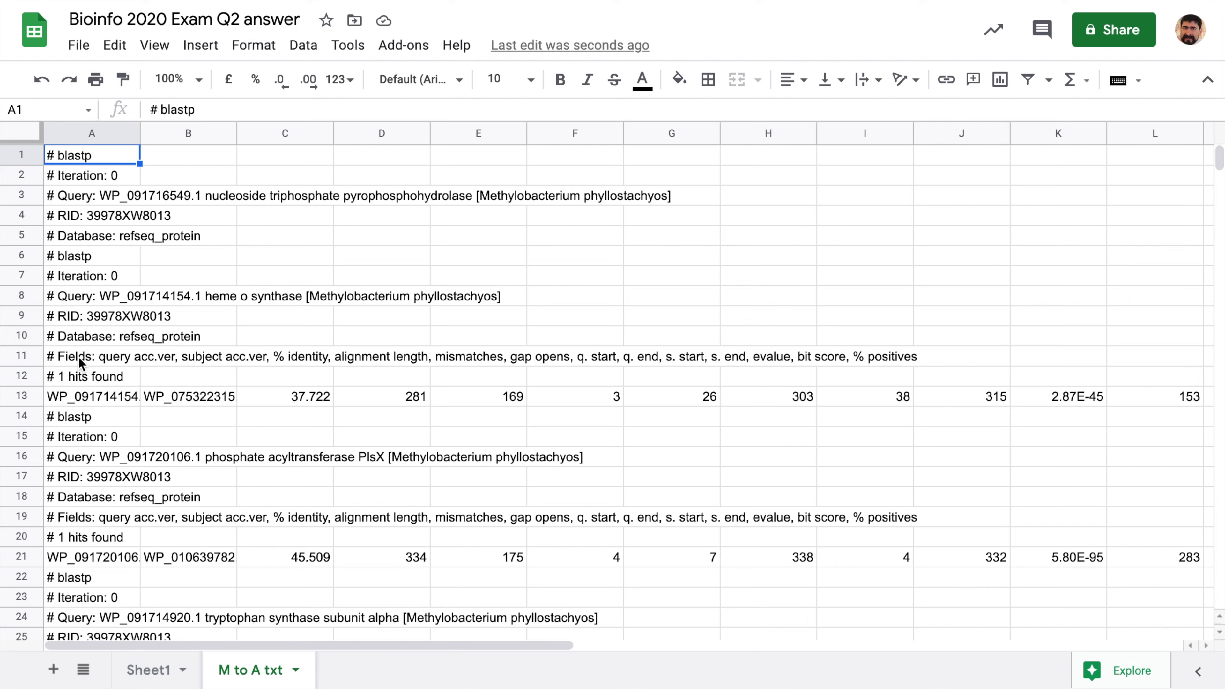
left_click(98, 357)
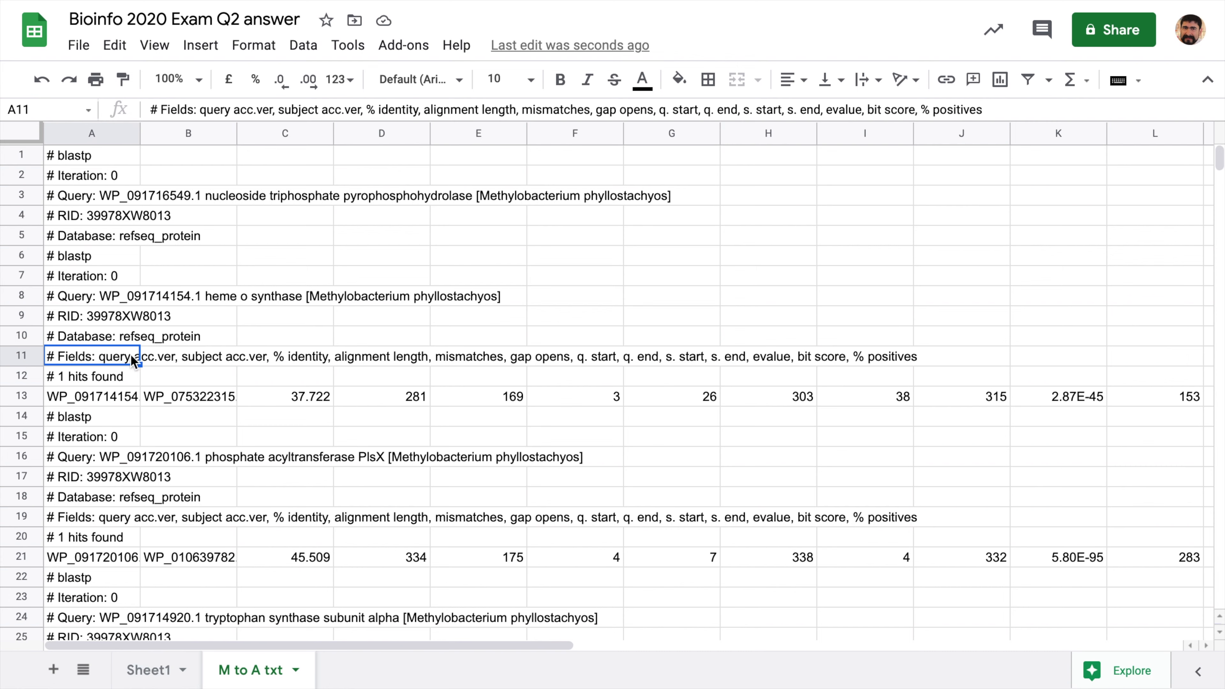
- Split the A11 field list into separate column headers, then return to the BLAST results
left_click(304, 46)
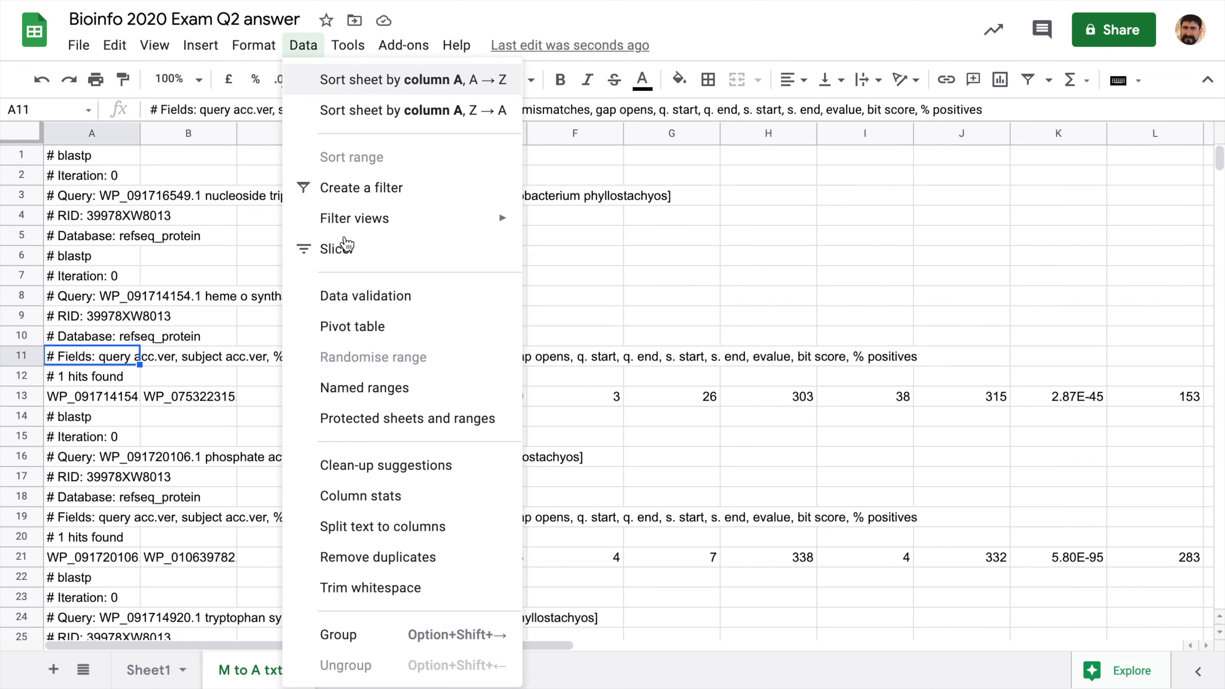
left_click(429, 529)
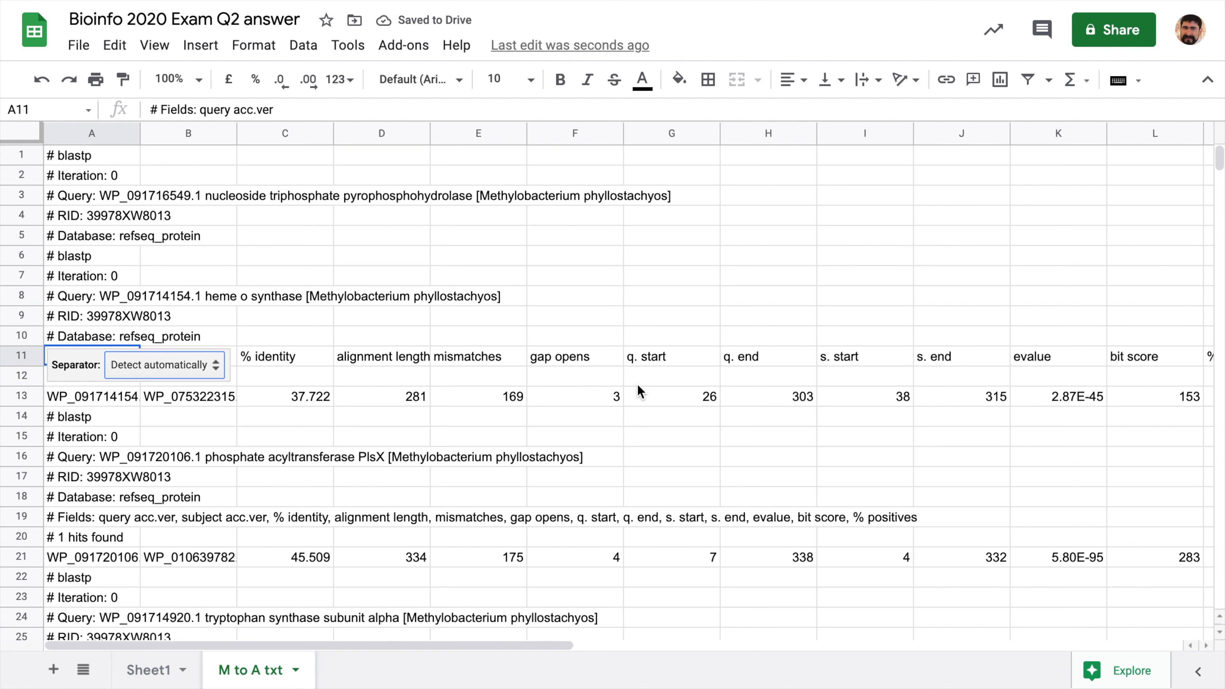
left_click(636, 368)
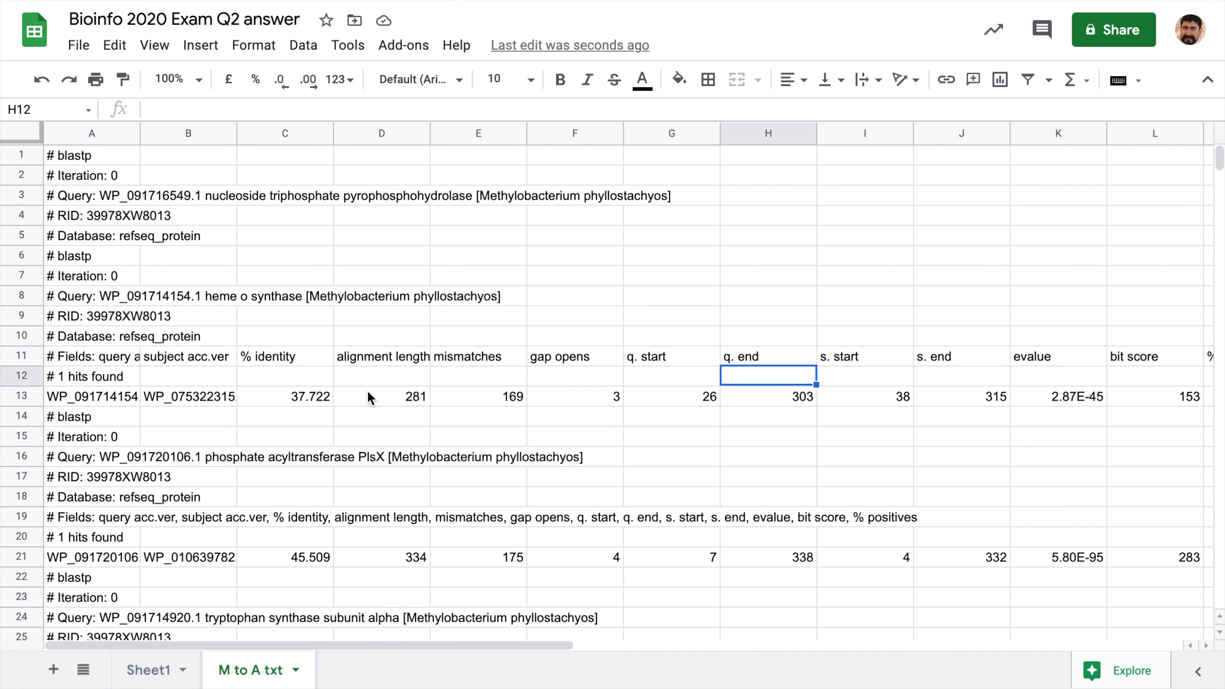
left_click(124, 358)
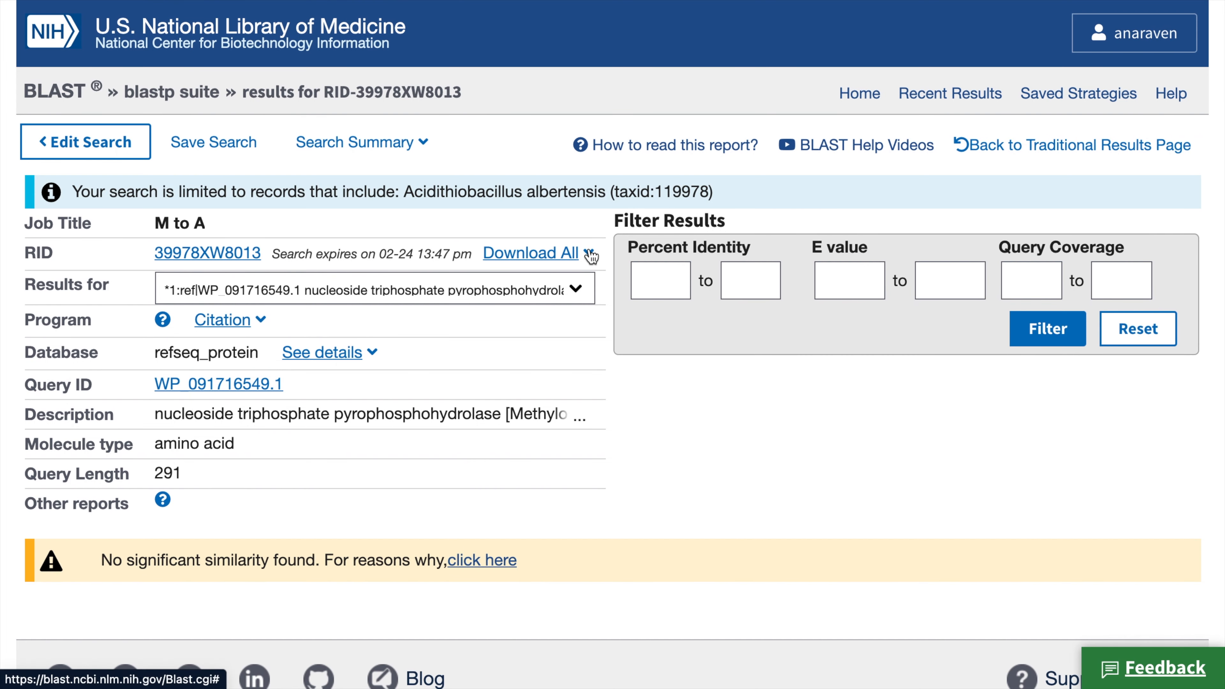
left_click(581, 252)
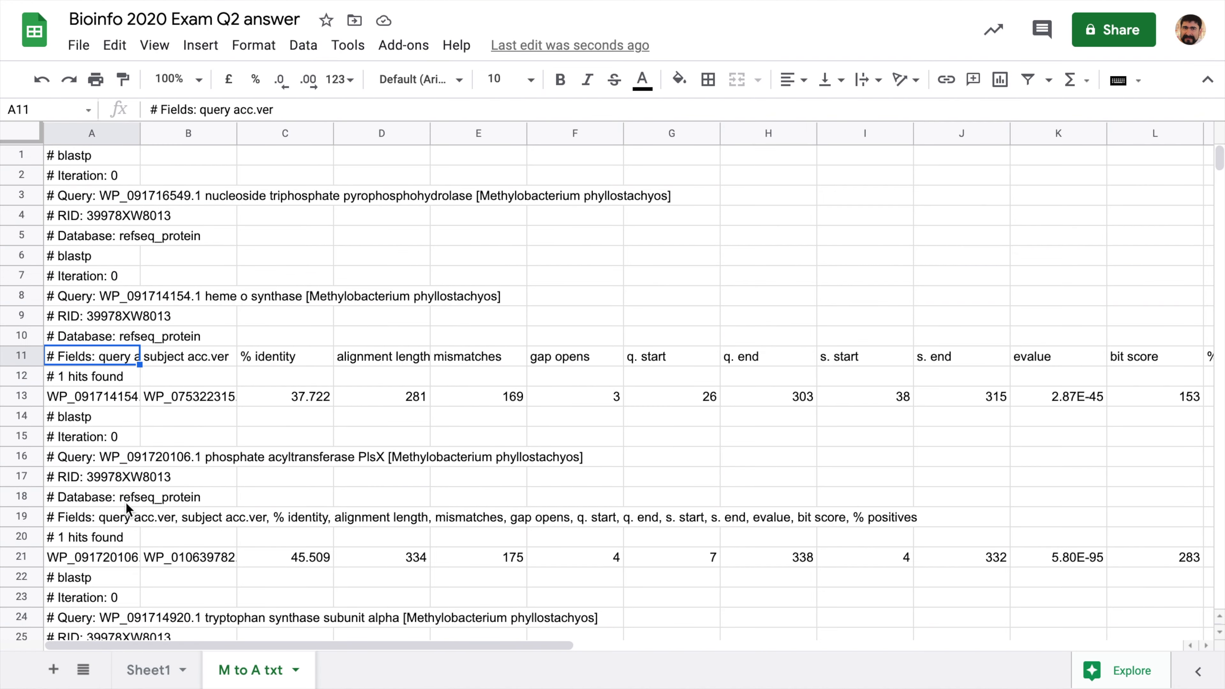
- Import 39978XW8013-Alignment-HitTable.csv as a new sheet with comma separator
left_click(74, 45)
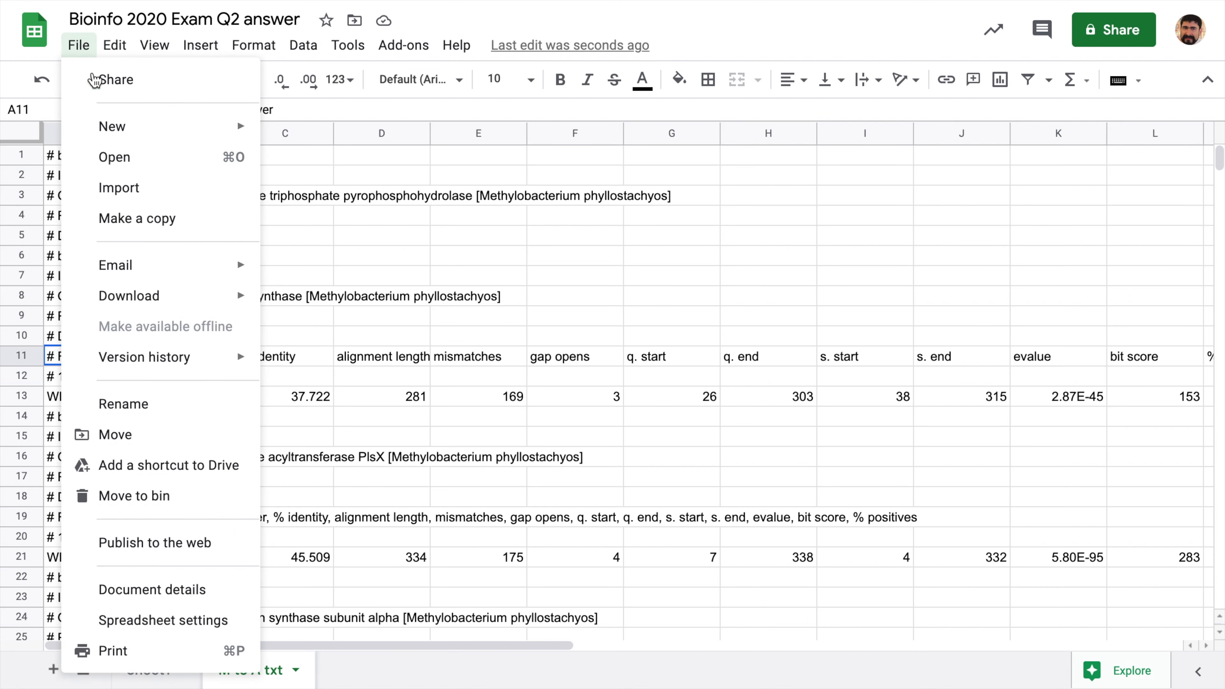
mouse_move(111, 118)
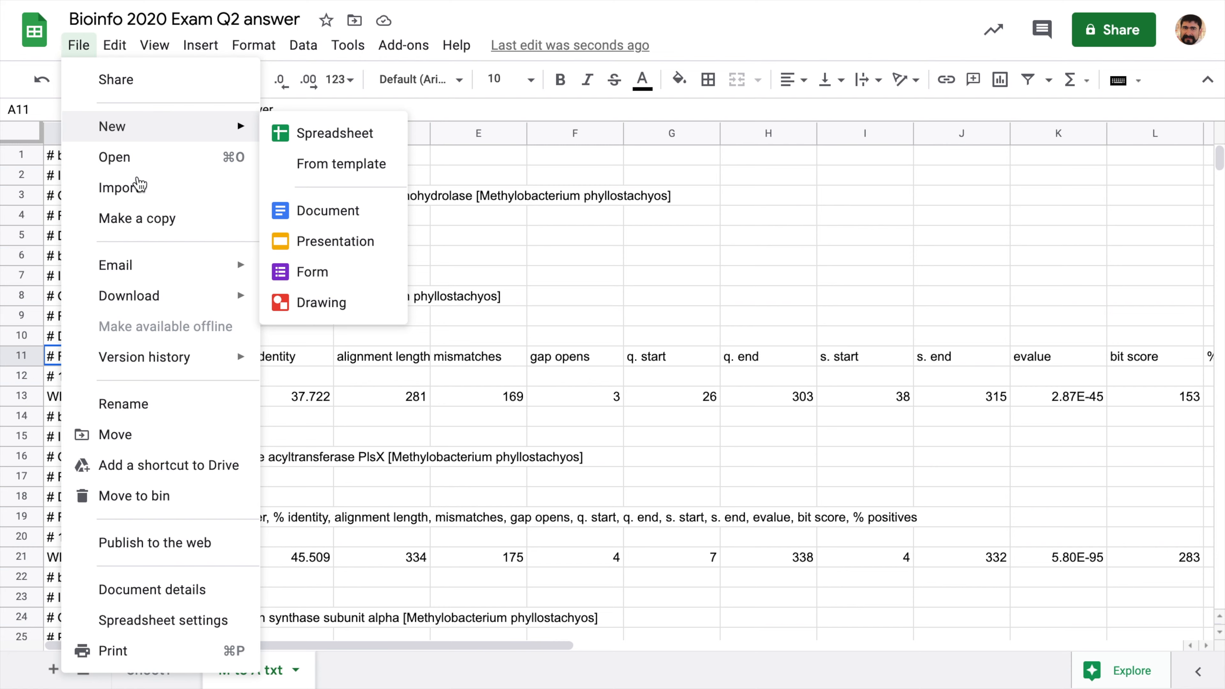
left_click(142, 193)
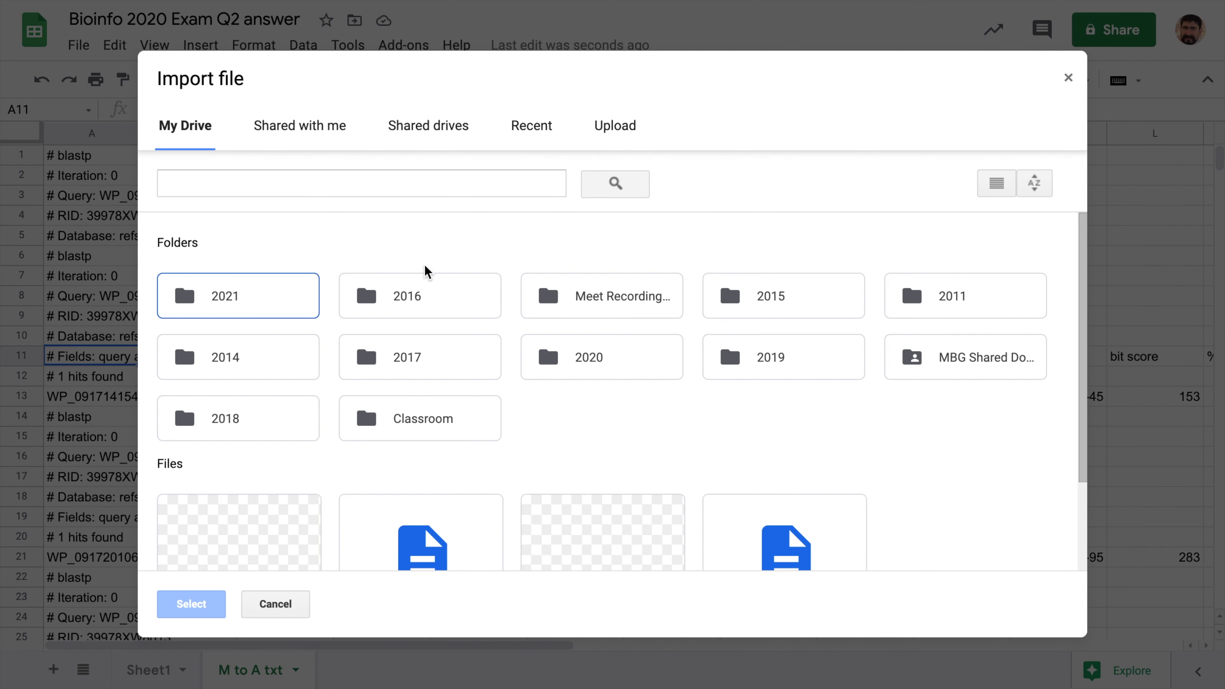
left_click(623, 129)
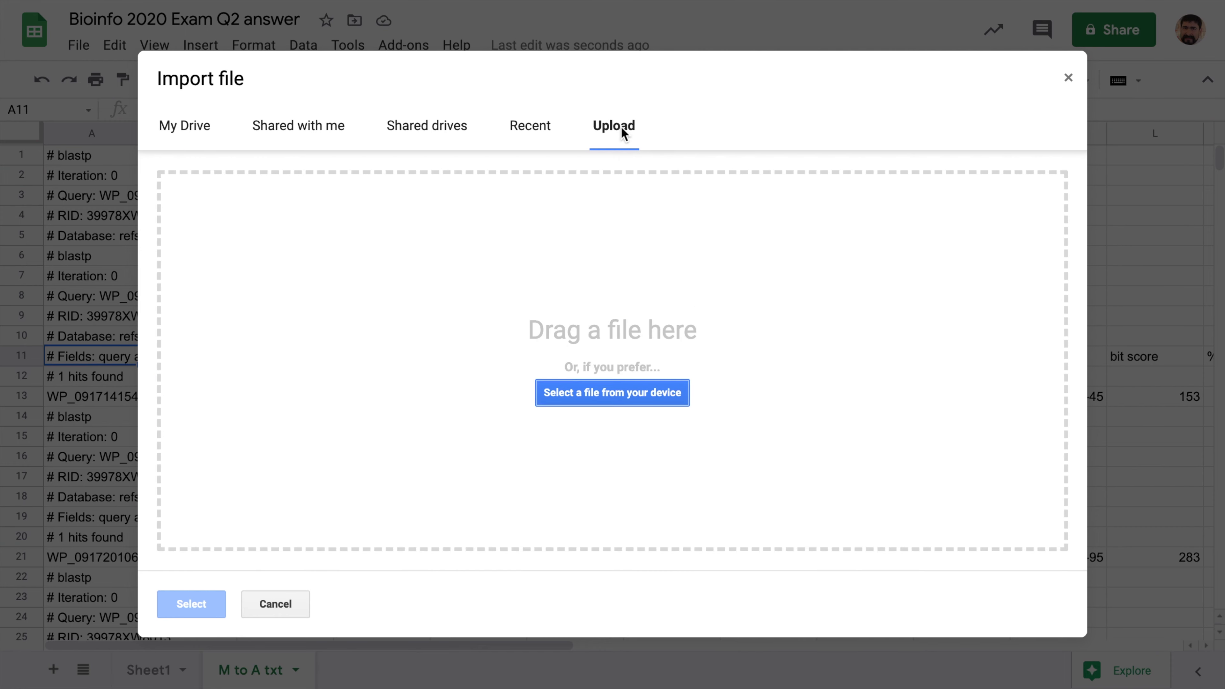
left_click(640, 391)
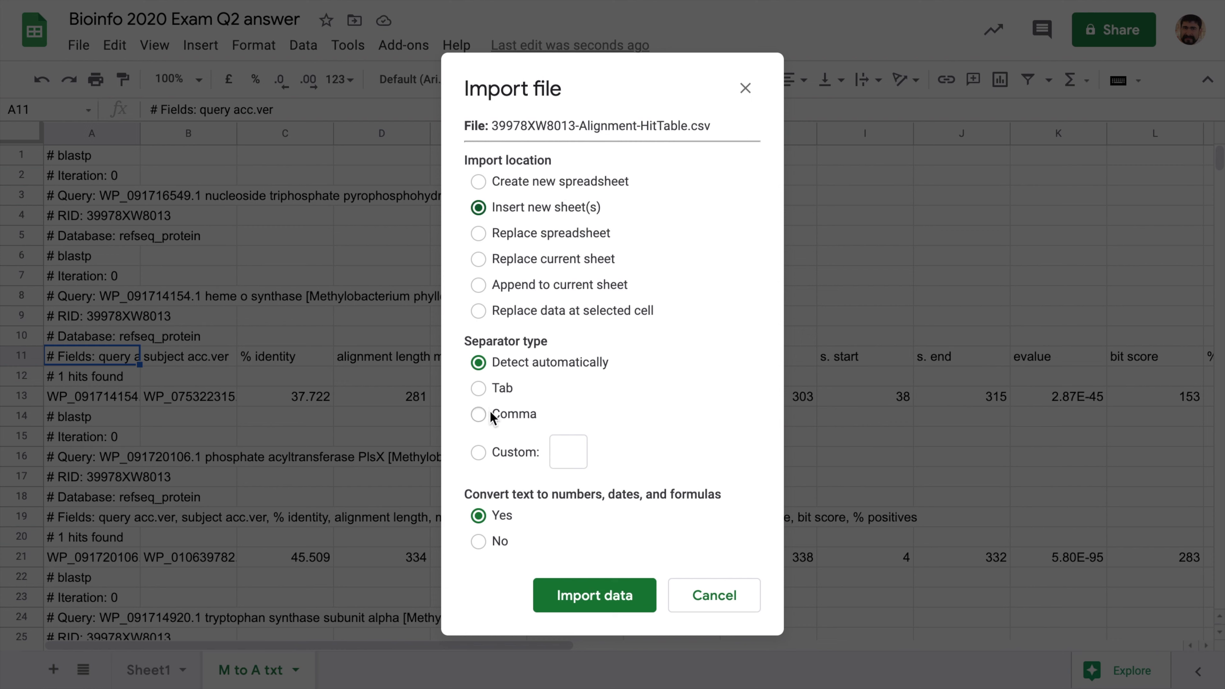
left_click(478, 415)
left_click(579, 607)
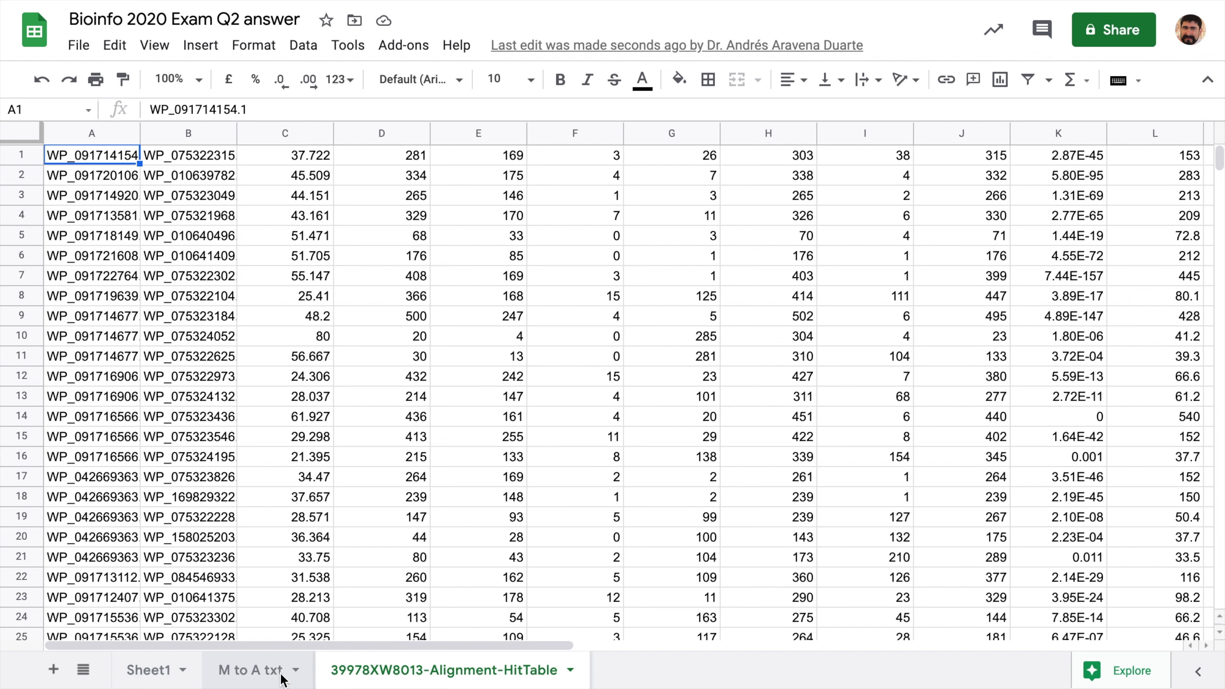
- Rename the imported sheet to 'M to A'
left_click(569, 670)
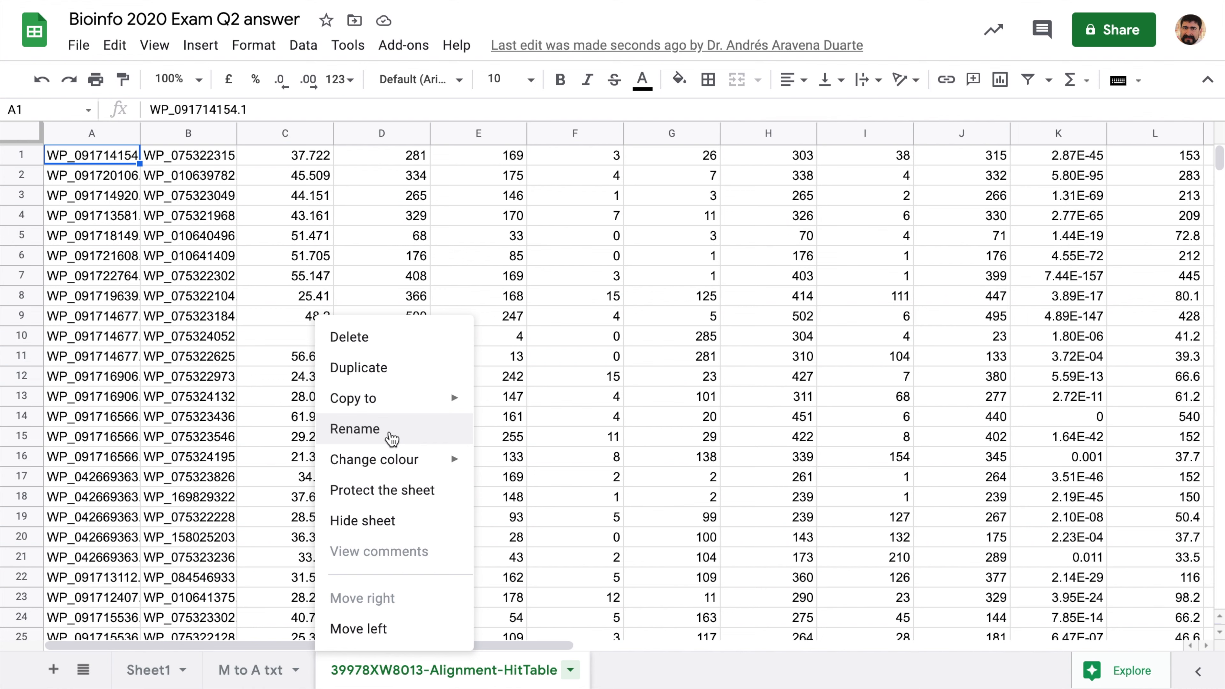
left_click(392, 438)
type("M to A")
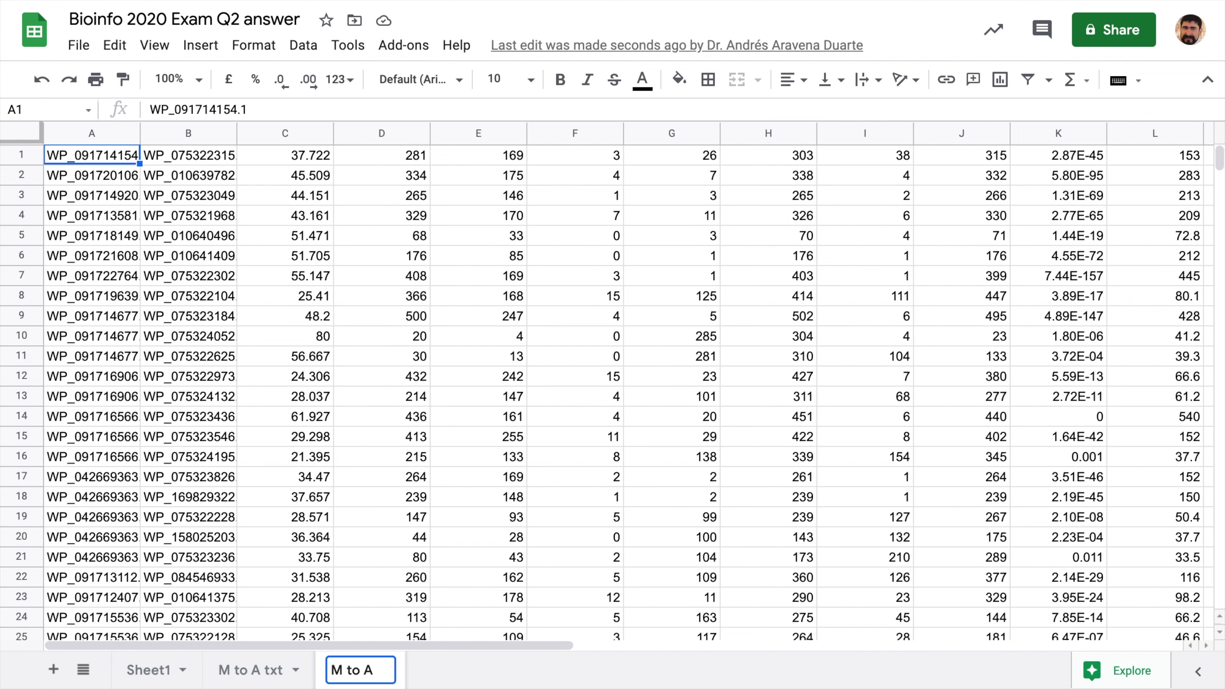
key("Return")
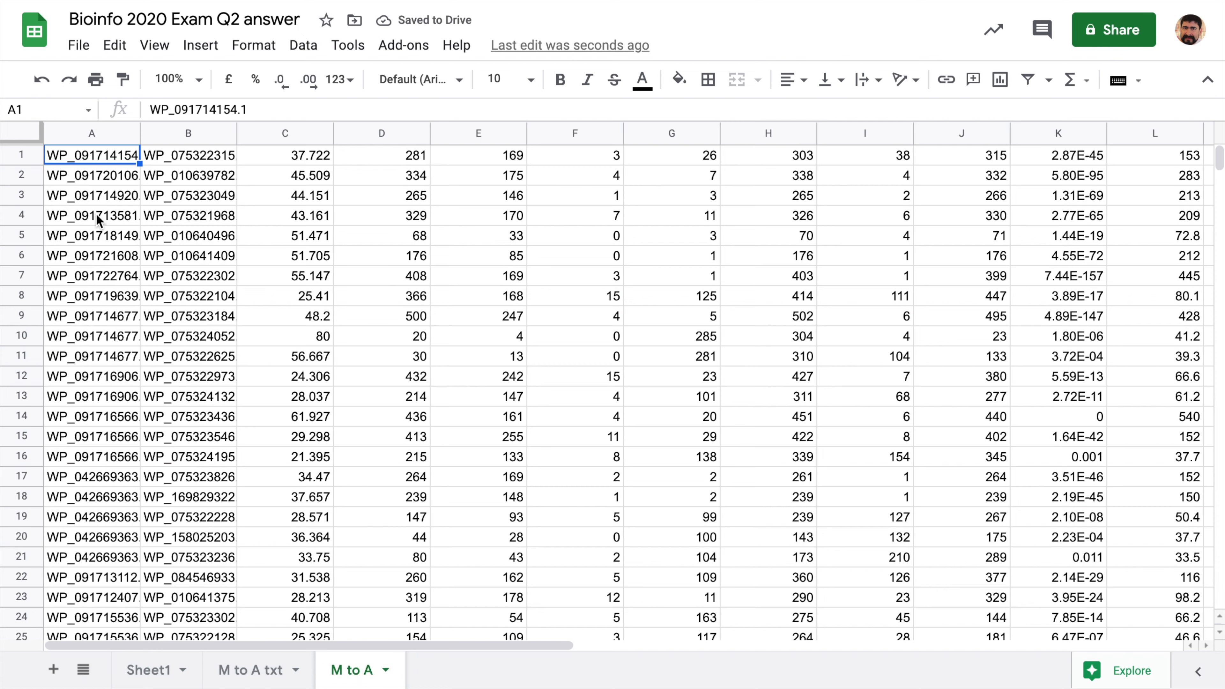
- Insert an empty row 1 and paste the field names from row 11 of 'M to A txt' into it
left_click(25, 155)
right_click(25, 154)
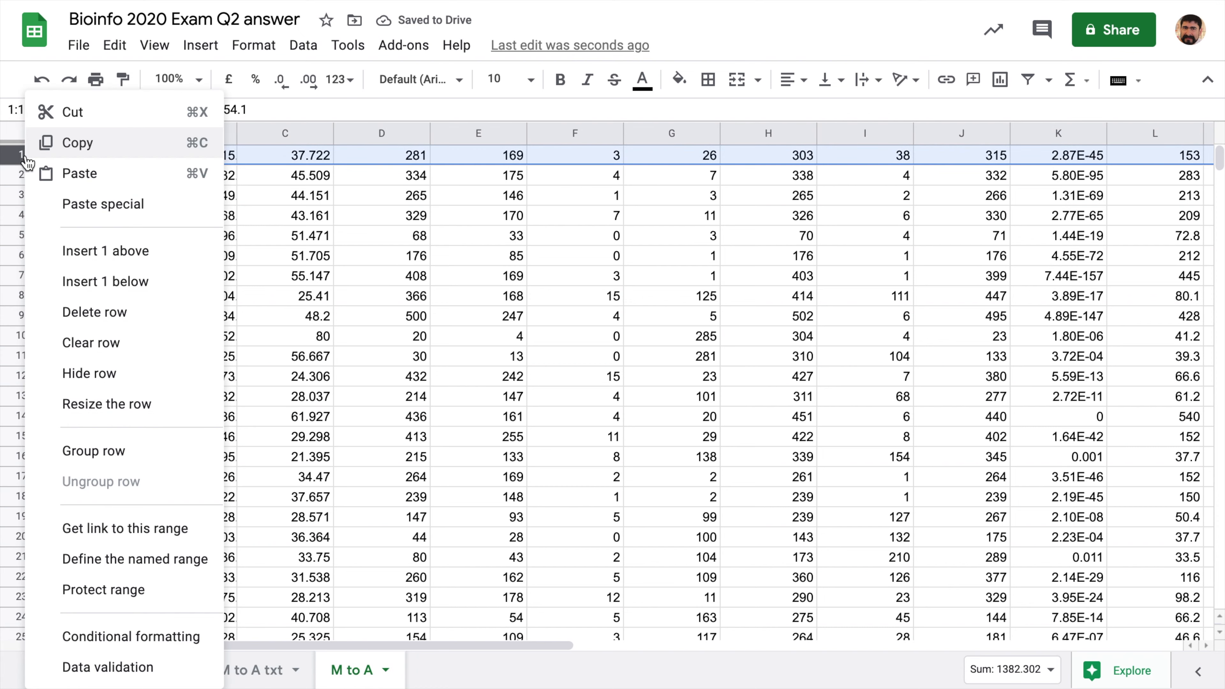
left_click(107, 251)
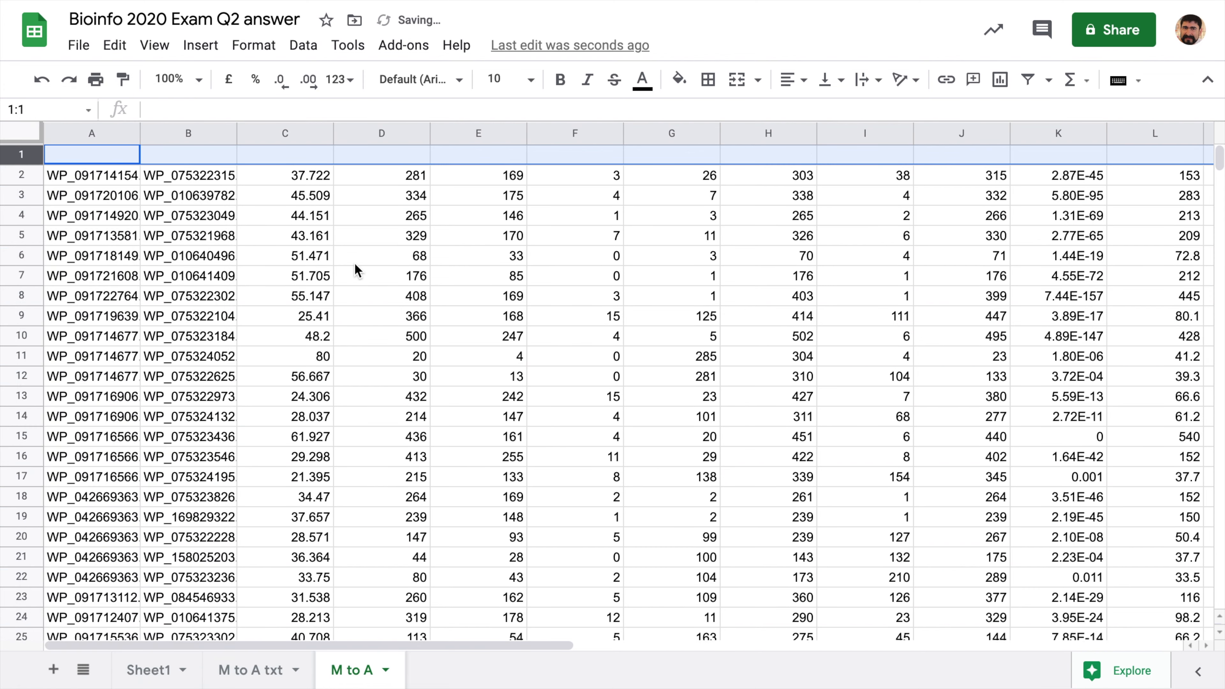
left_click(250, 671)
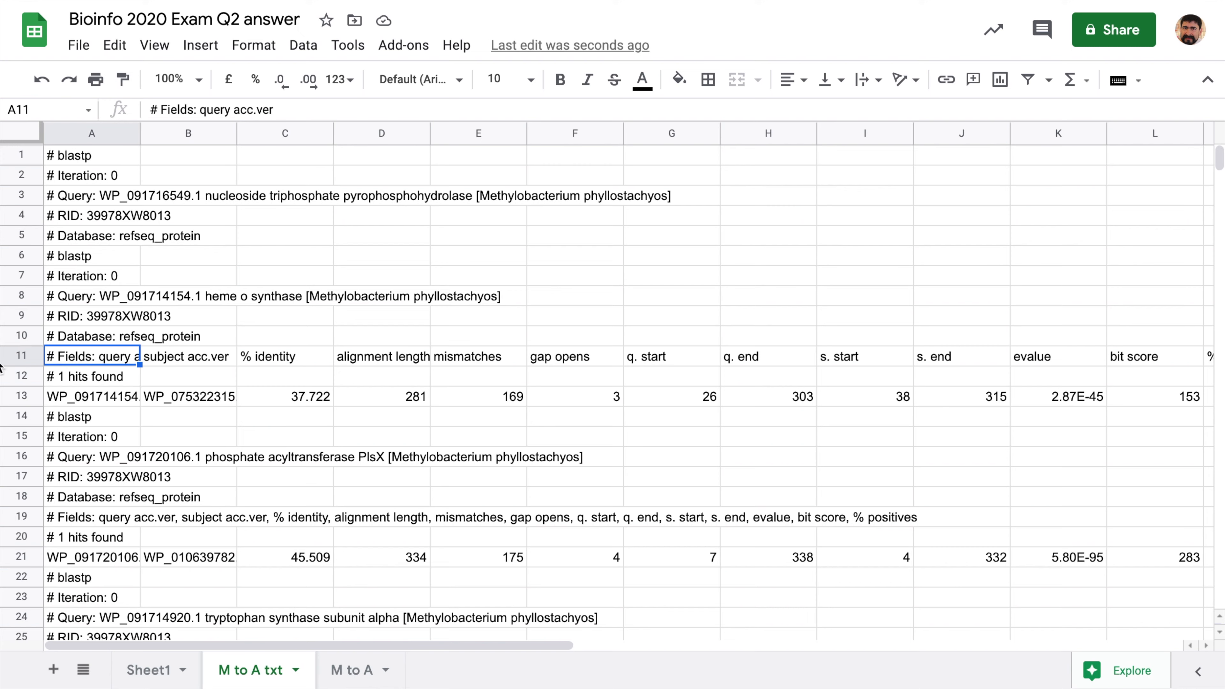
left_click(21, 357)
right_click(22, 357)
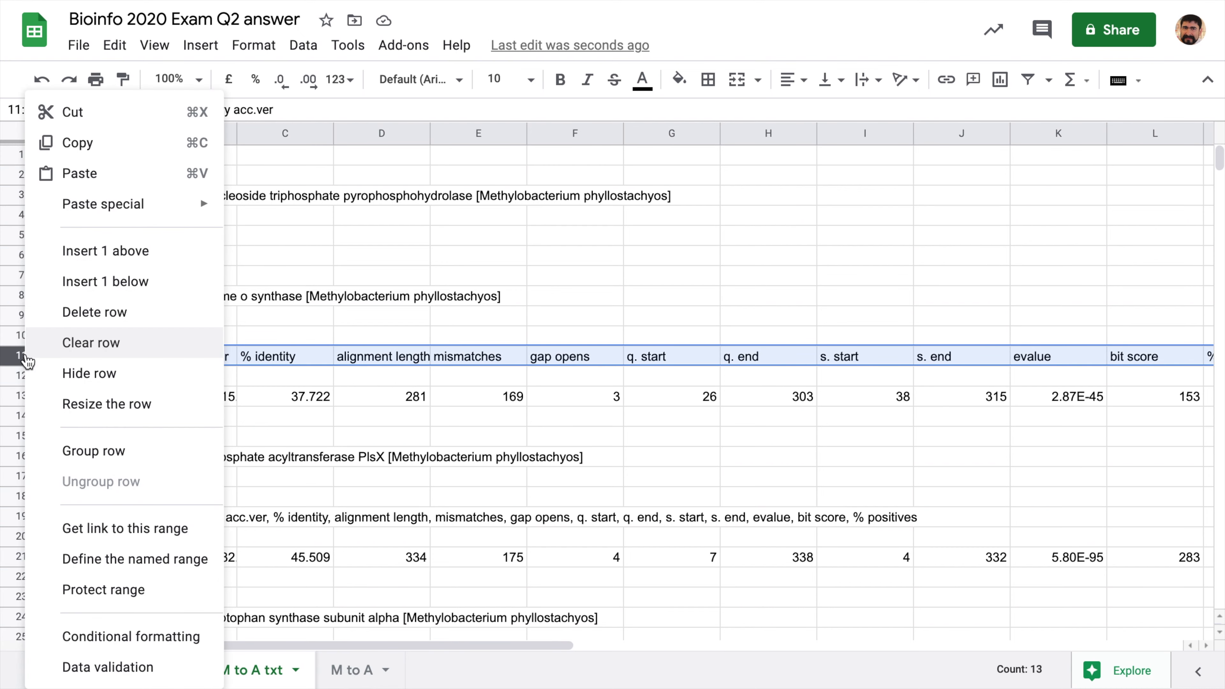
left_click(103, 150)
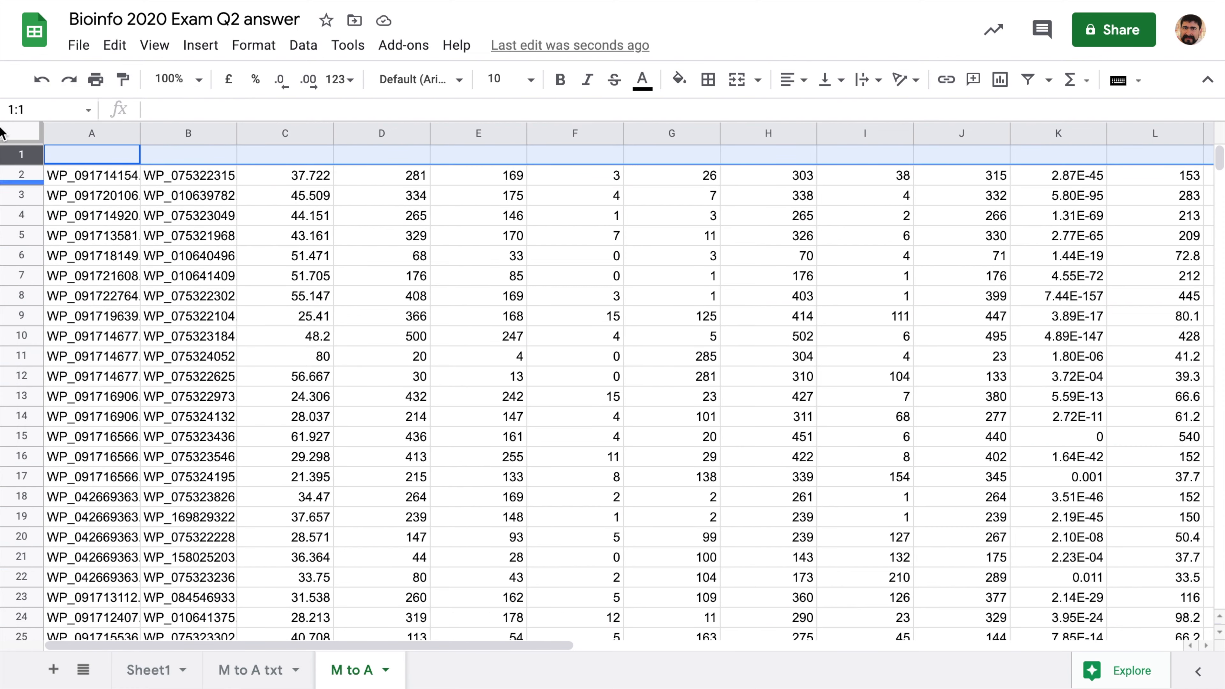
right_click(22, 156)
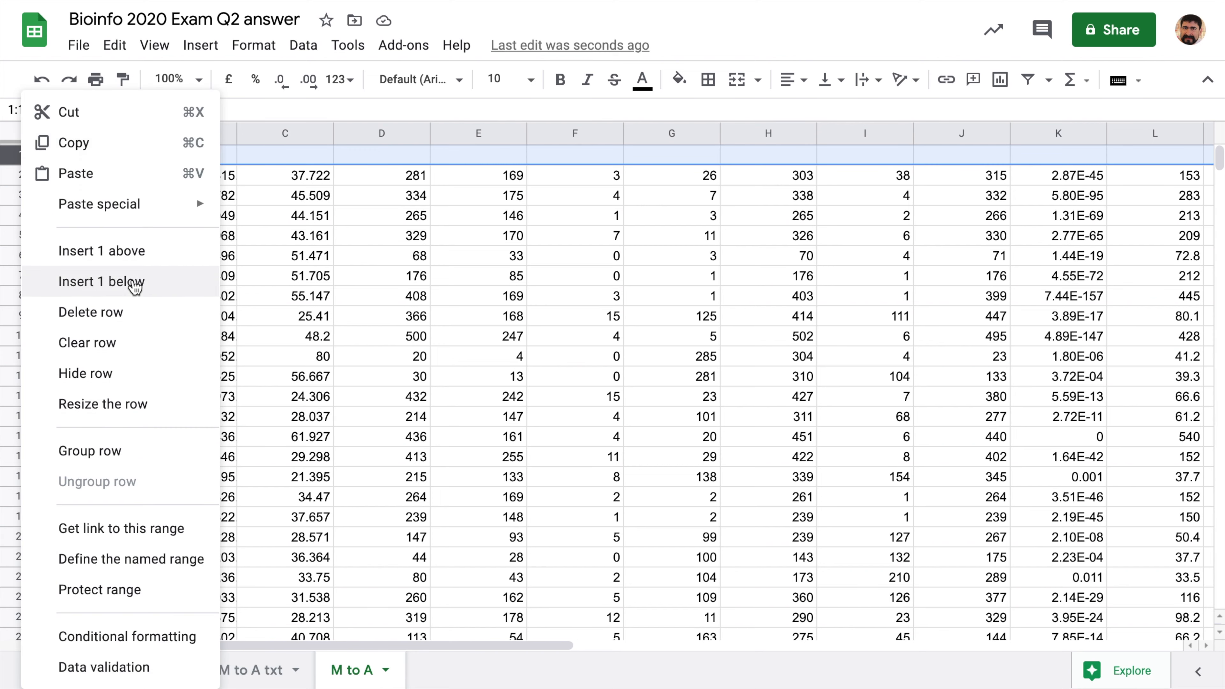
left_click(125, 175)
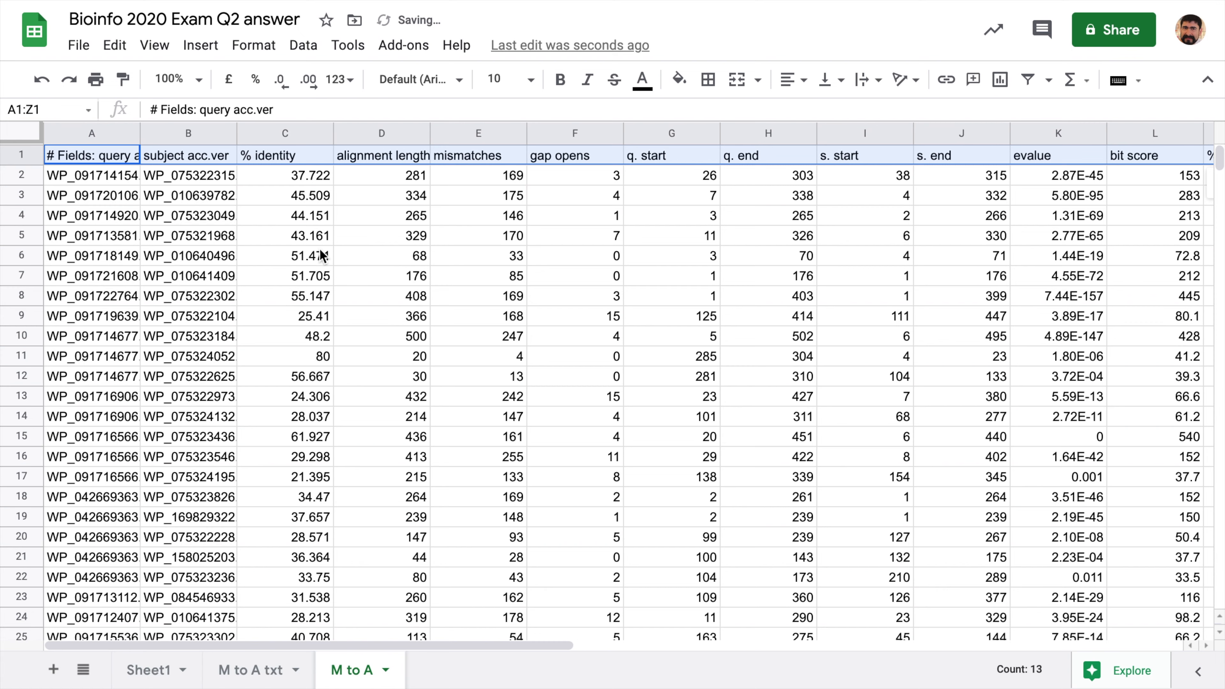
- Bold the header row and auto-fit every column to its contents
left_click(560, 86)
left_click(786, 87)
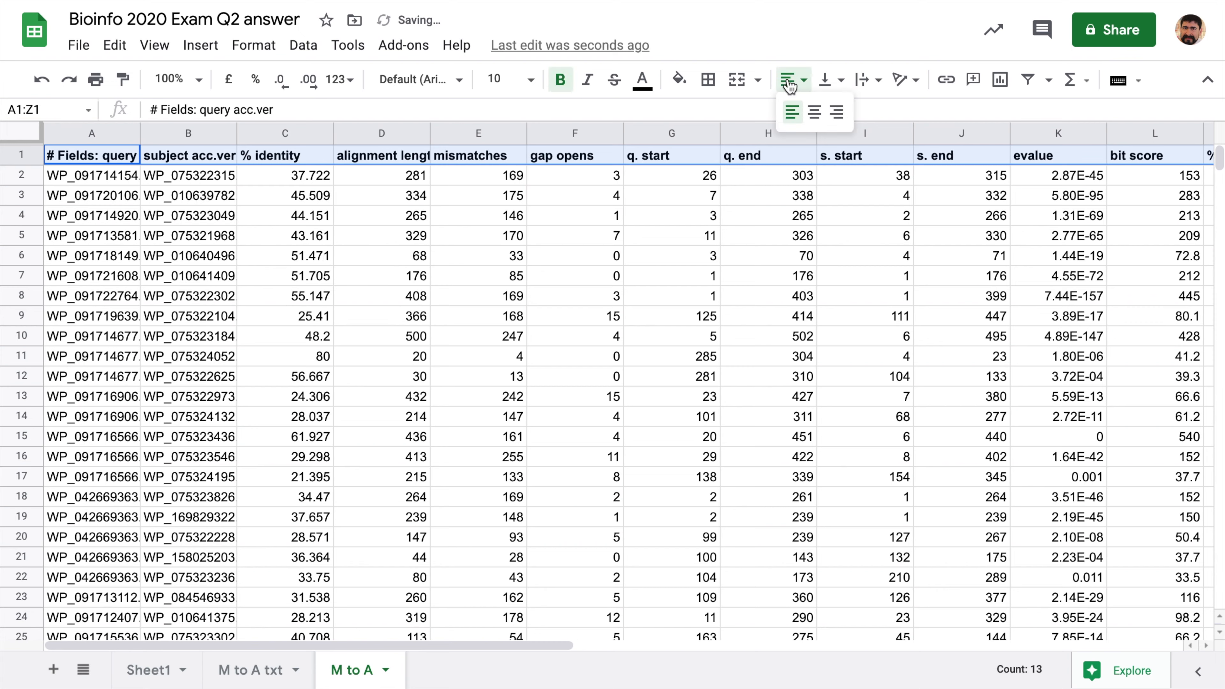
left_click(812, 201)
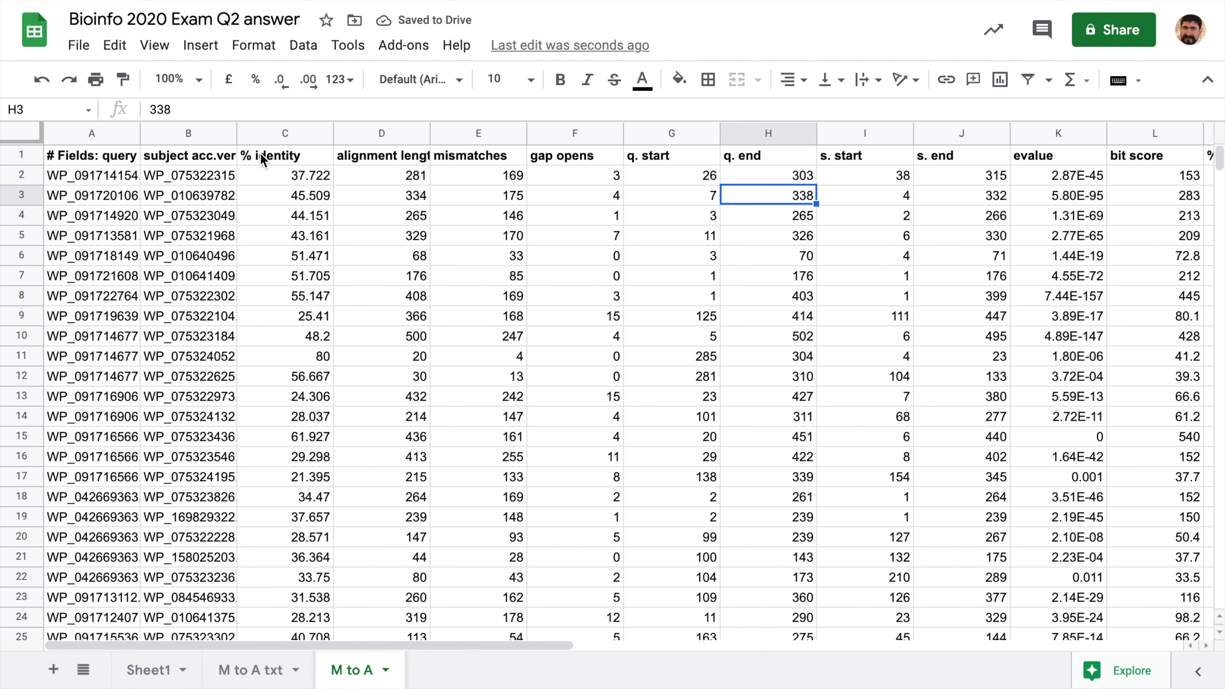
left_click(117, 161)
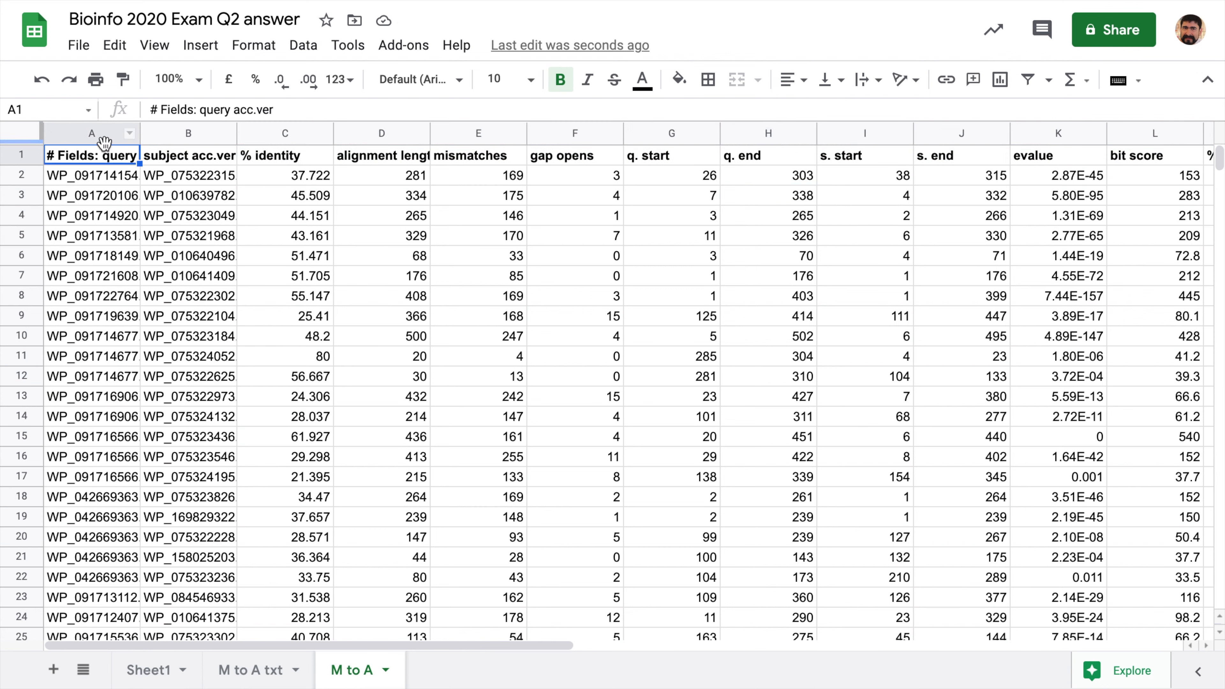
left_click_drag(331, 128, 327, 128)
double_click(322, 129)
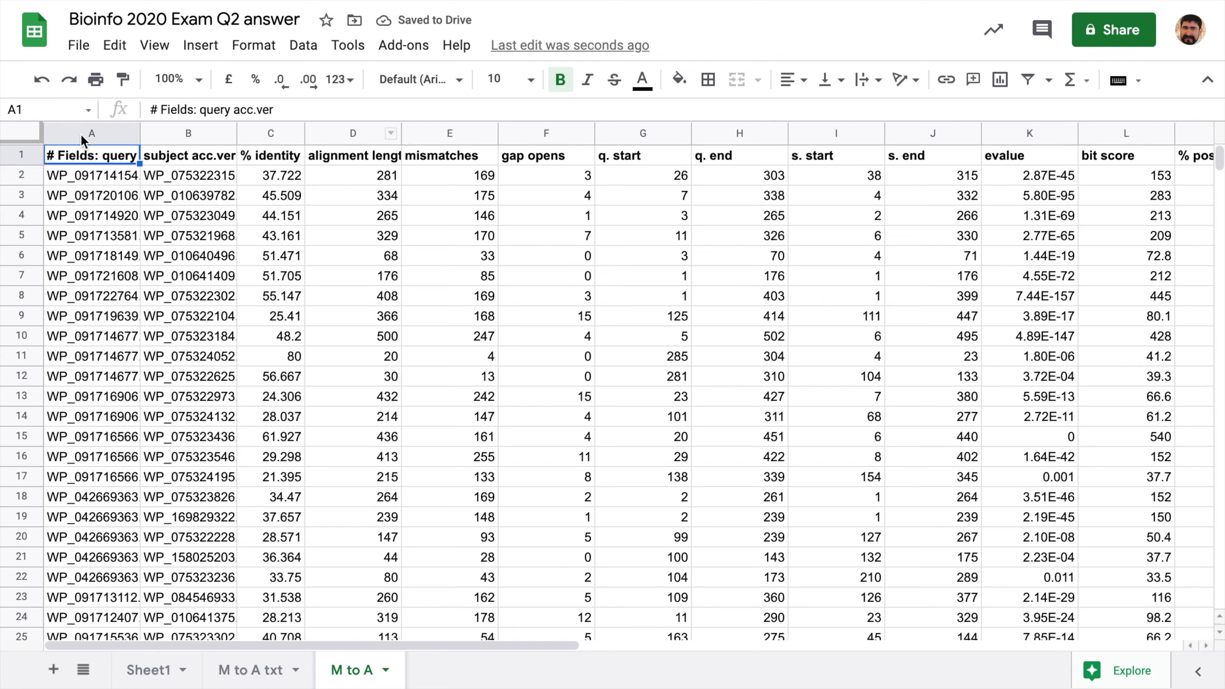
left_click(37, 129)
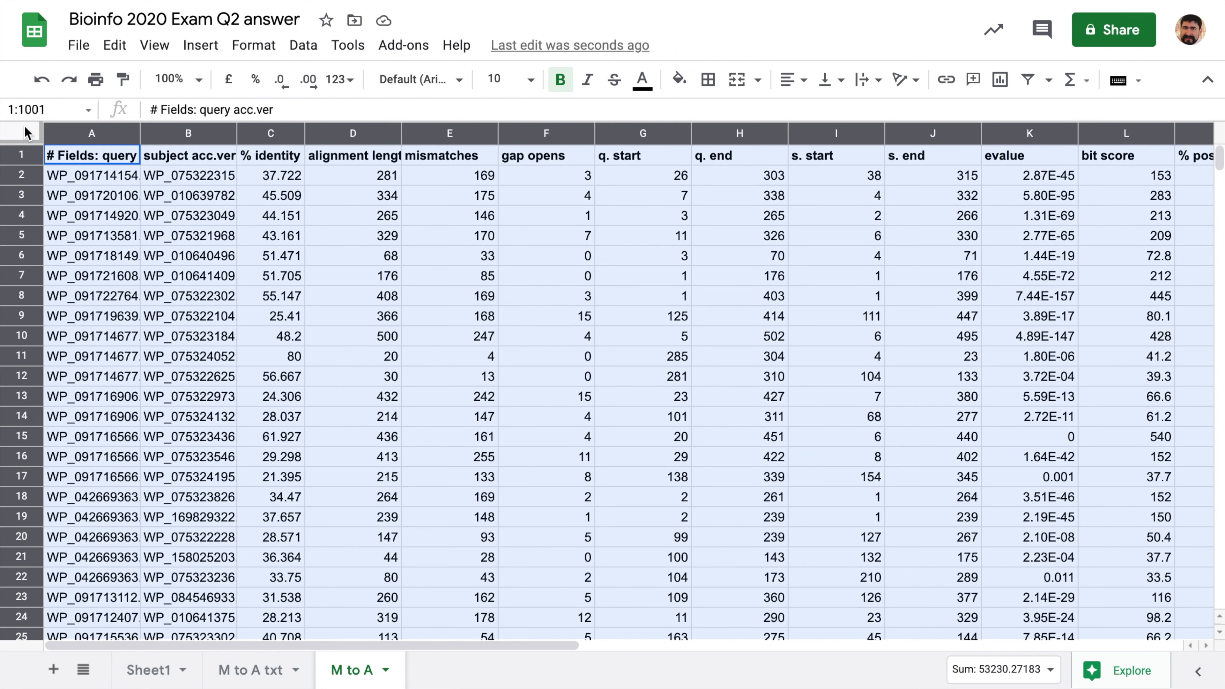
double_click(399, 133)
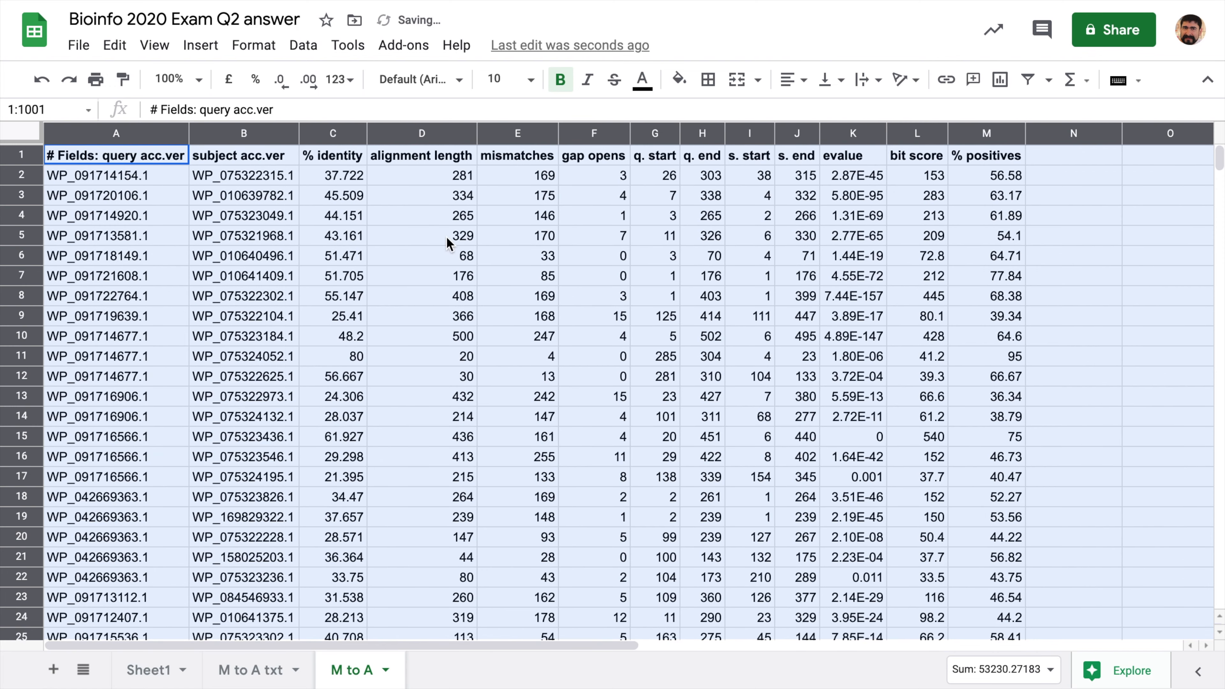
left_click(945, 215)
key("ctrl+Home")
- Apply all borders to the header cells A1:M1
left_click_drag(585, 181, 984, 162)
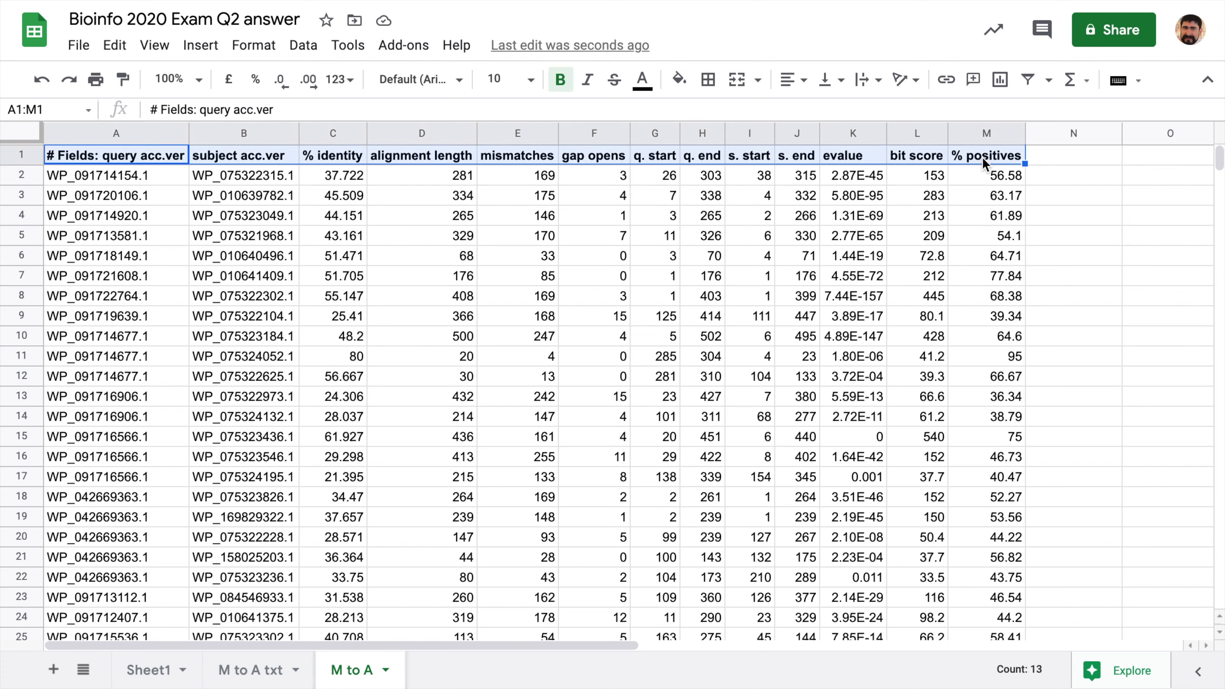
left_click(708, 79)
left_click(716, 117)
left_click(751, 376)
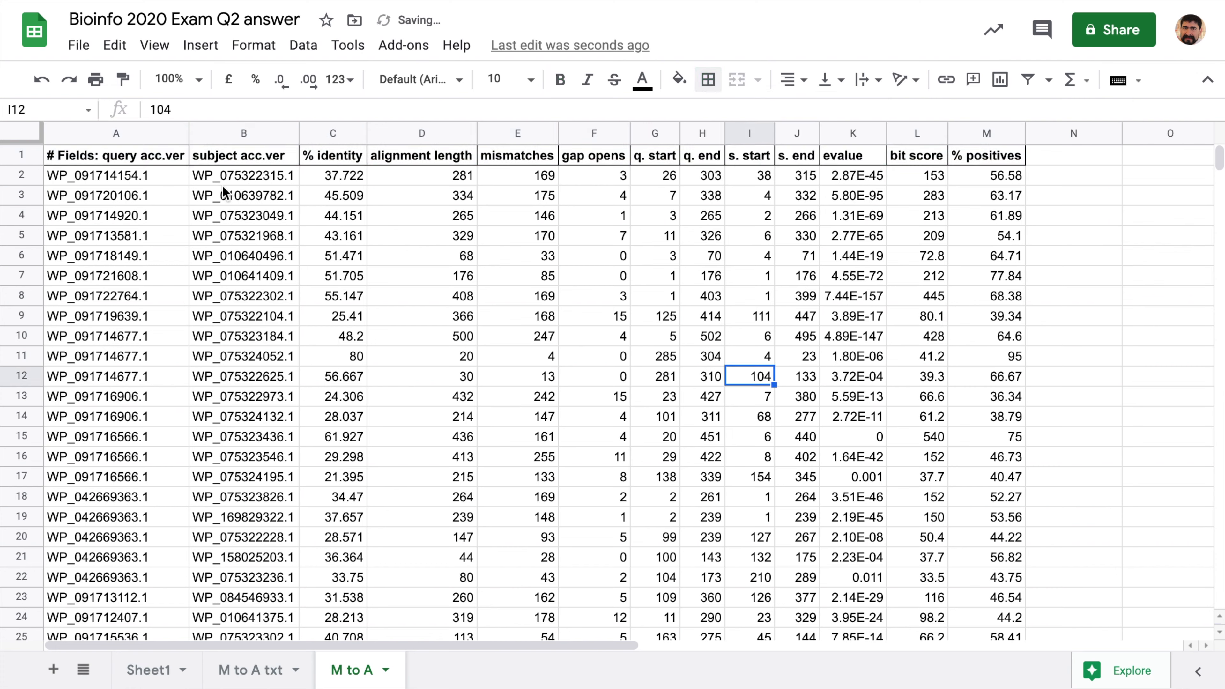
- Remove the '# Fields: ' prefix so A1 reads 'query acc.ver', and fit column A
left_click(121, 161)
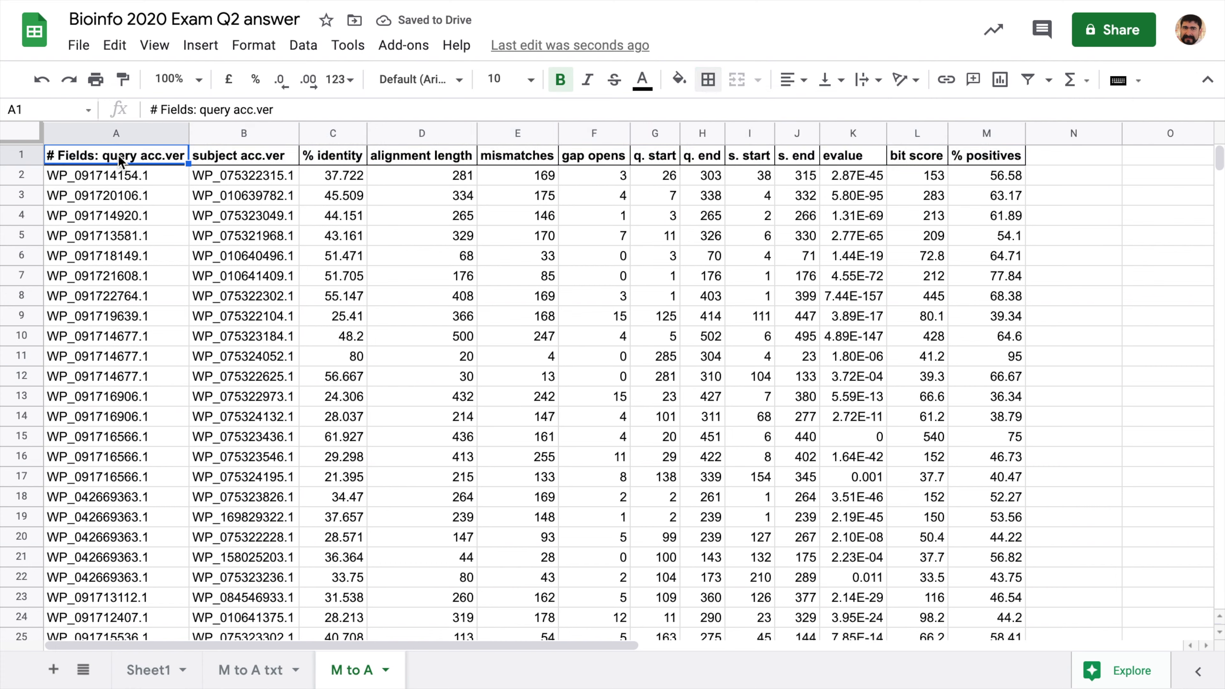
left_click_drag(200, 110, 153, 112)
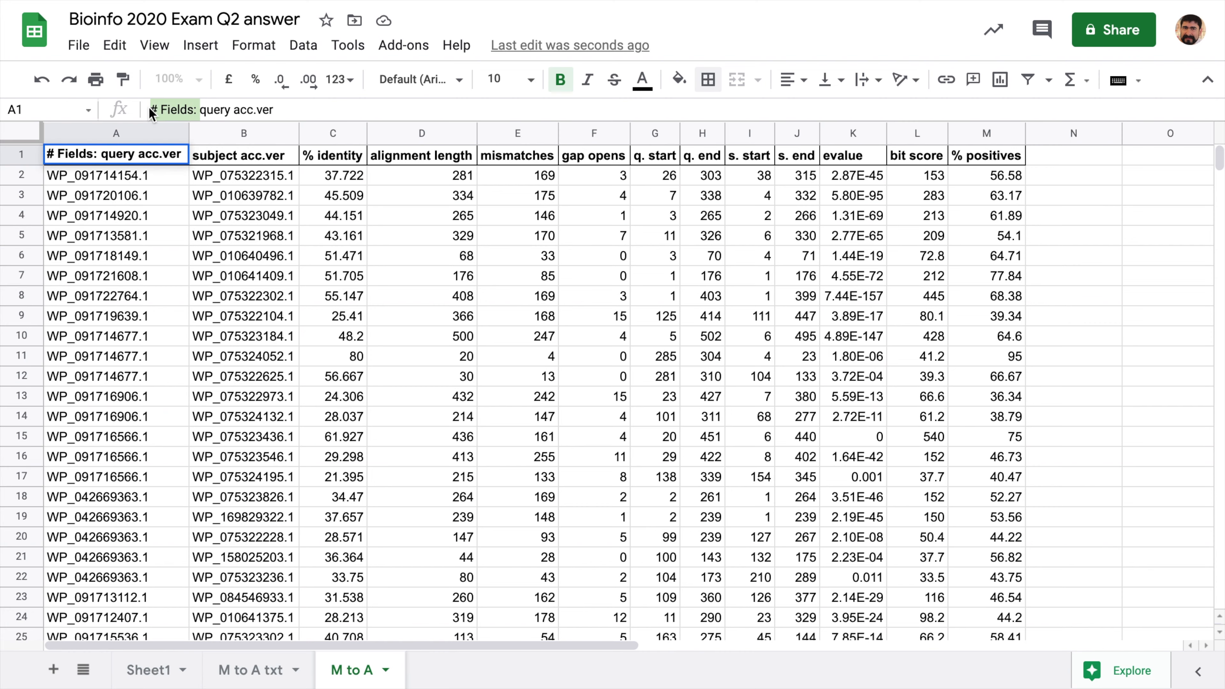
key("BackSpace")
key("Return")
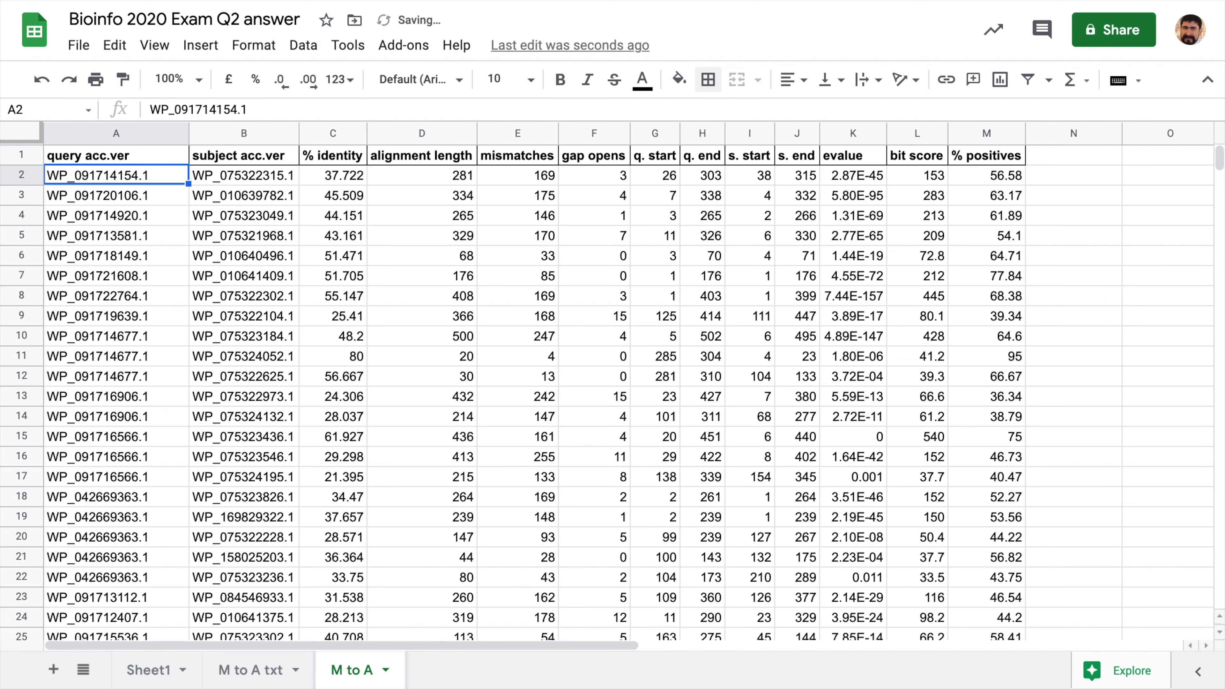
double_click(191, 132)
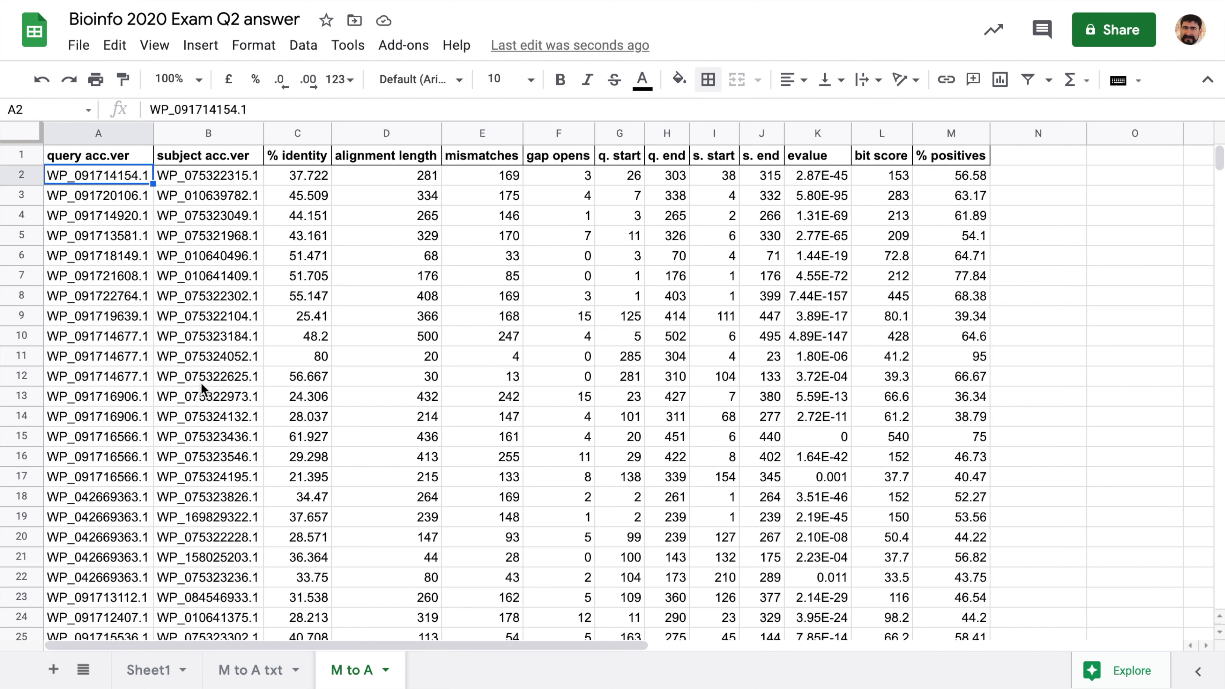
- On 'M to A txt', auto-fit all columns and scroll through the hit rows
left_click(264, 669)
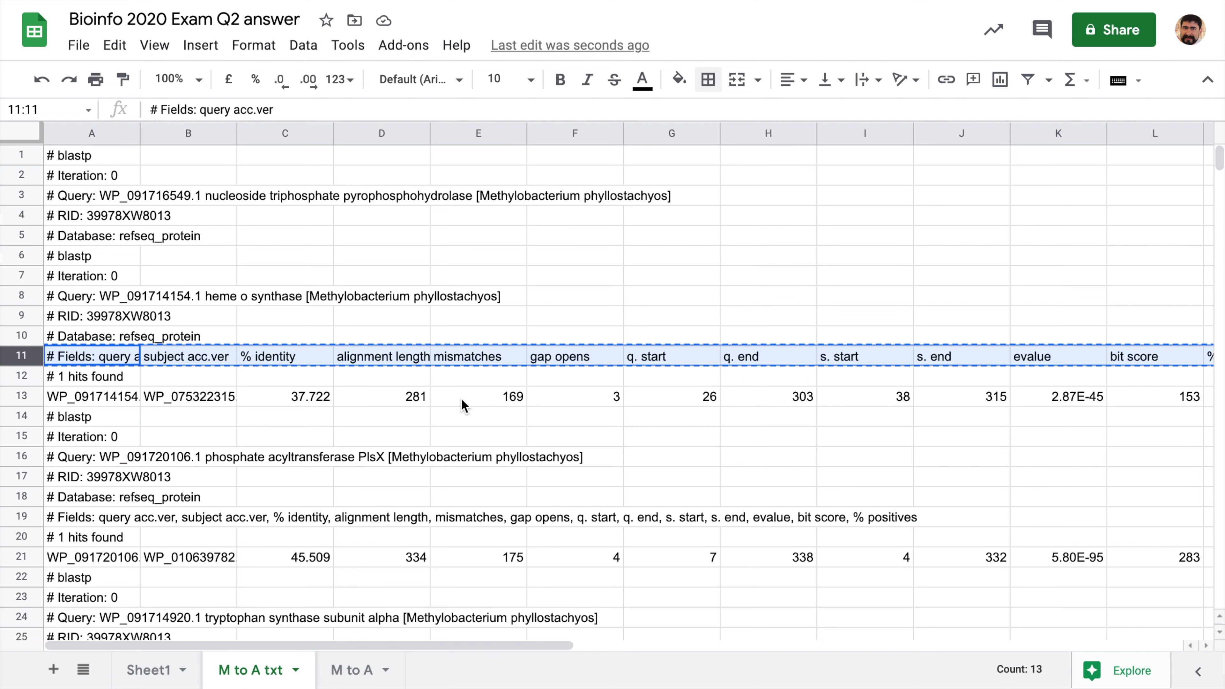
scroll(461, 398, "down", 5)
scroll(461, 400, "down", 10)
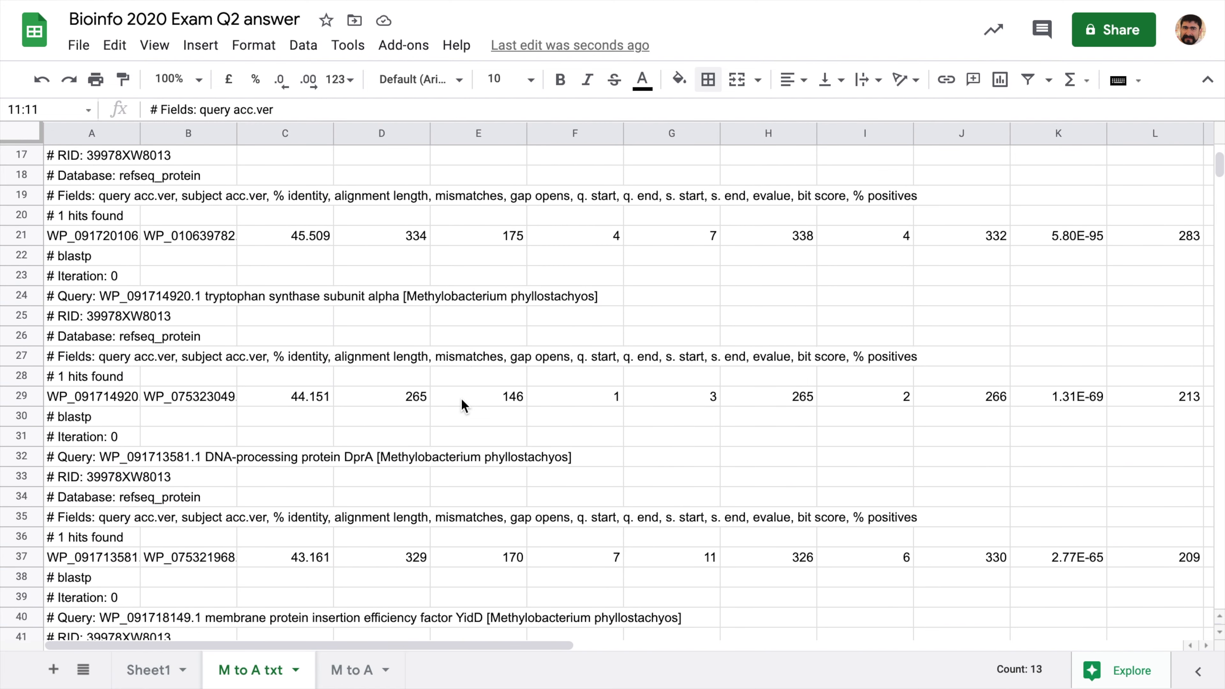
scroll(463, 406, "down", 10)
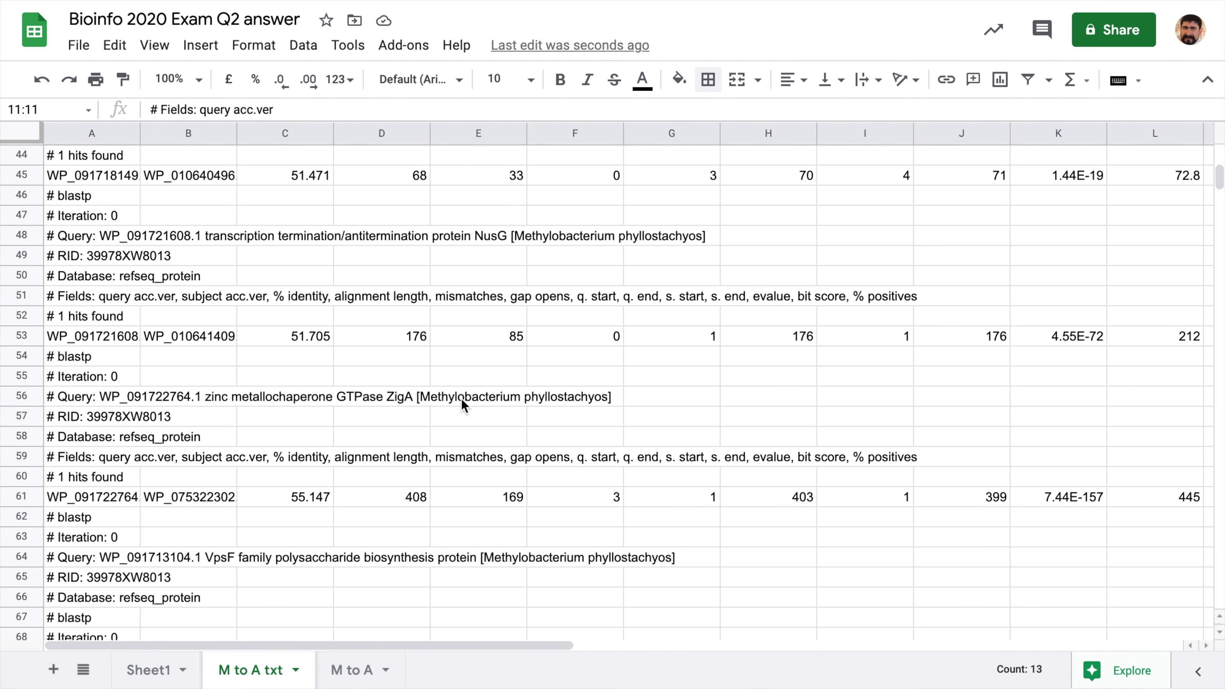
scroll(463, 406, "down", 2)
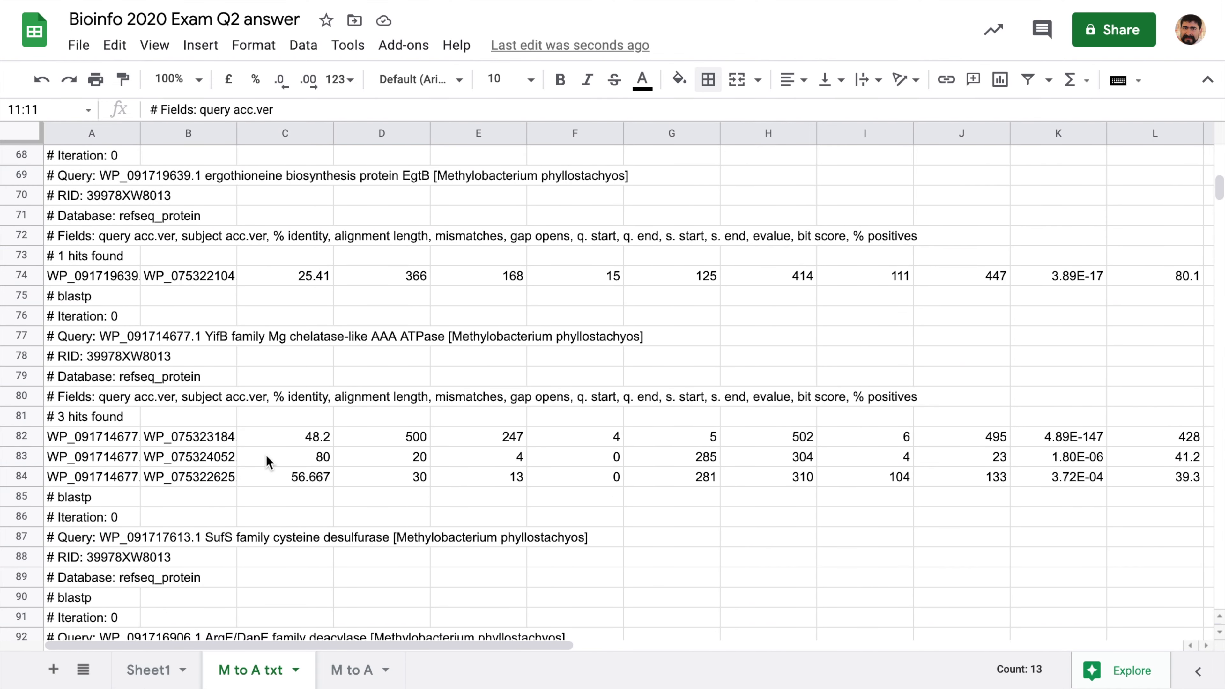
scroll(365, 464, "right", 4)
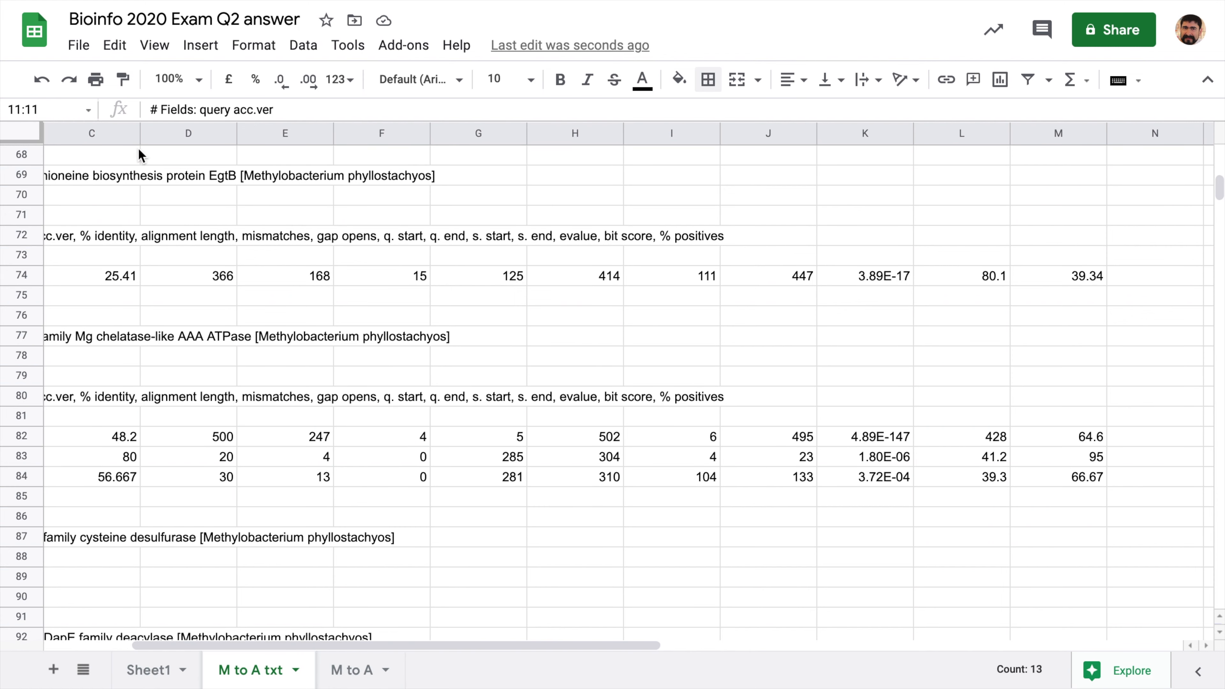
left_click(35, 140)
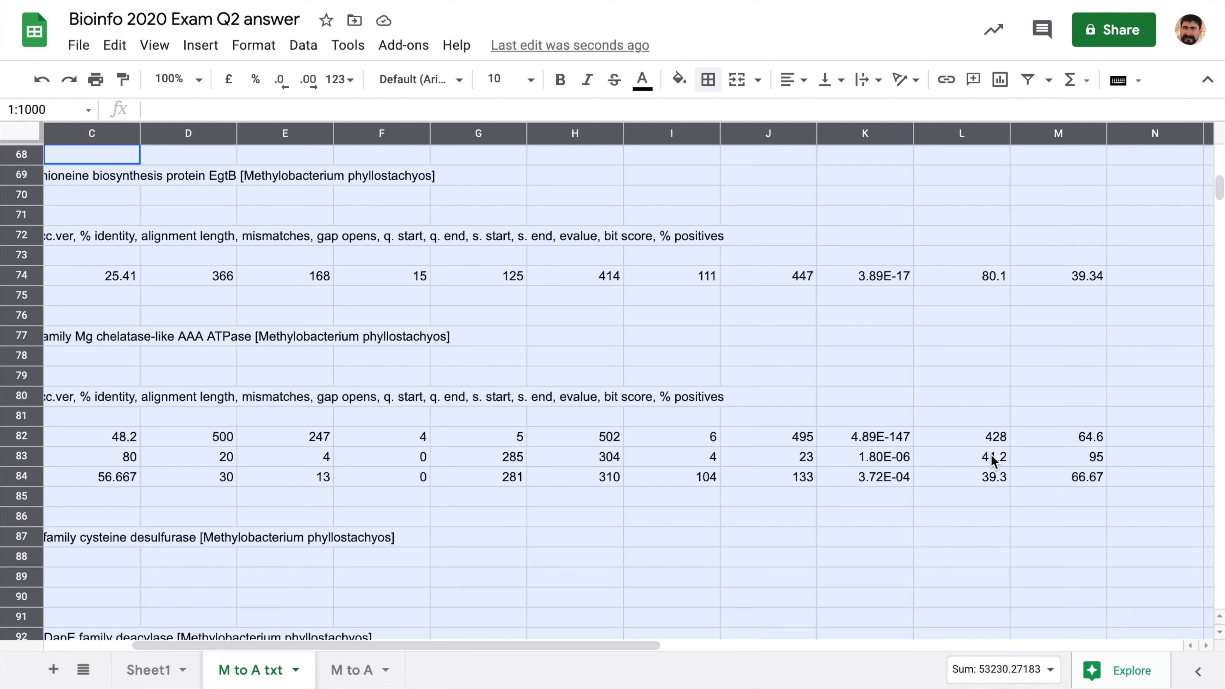
double_click(1010, 134)
scroll(748, 468, "left", 3)
scroll(748, 468, "down", 1)
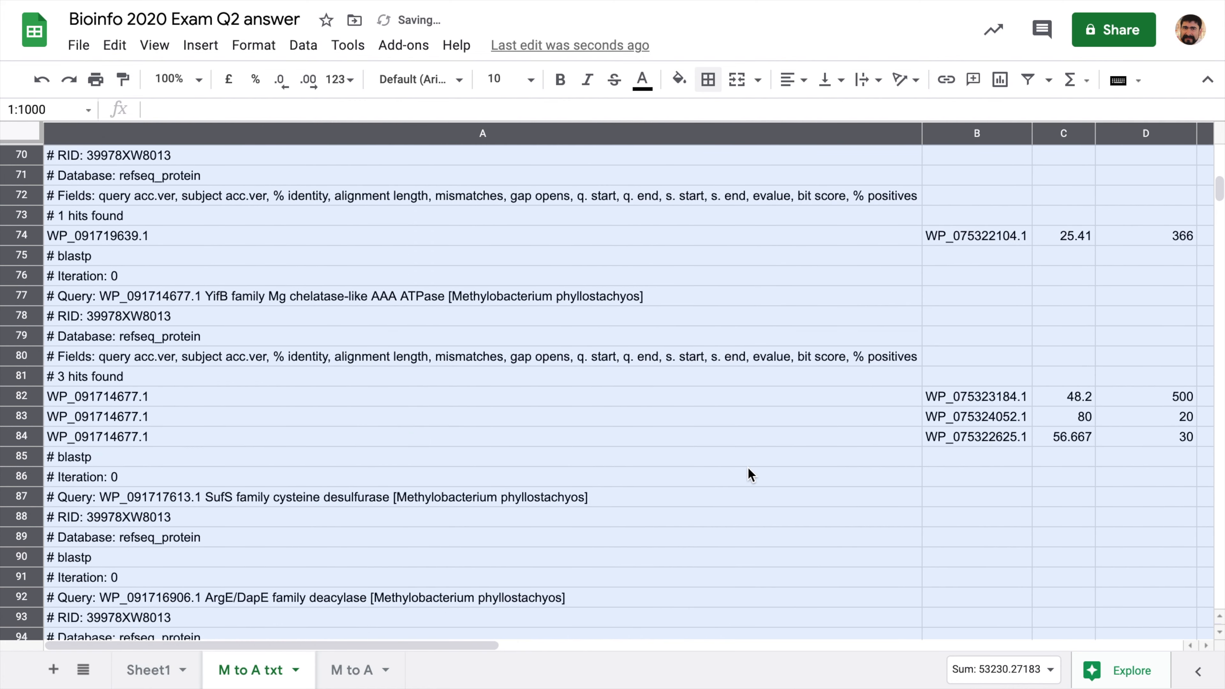
scroll(870, 352, "right", 10)
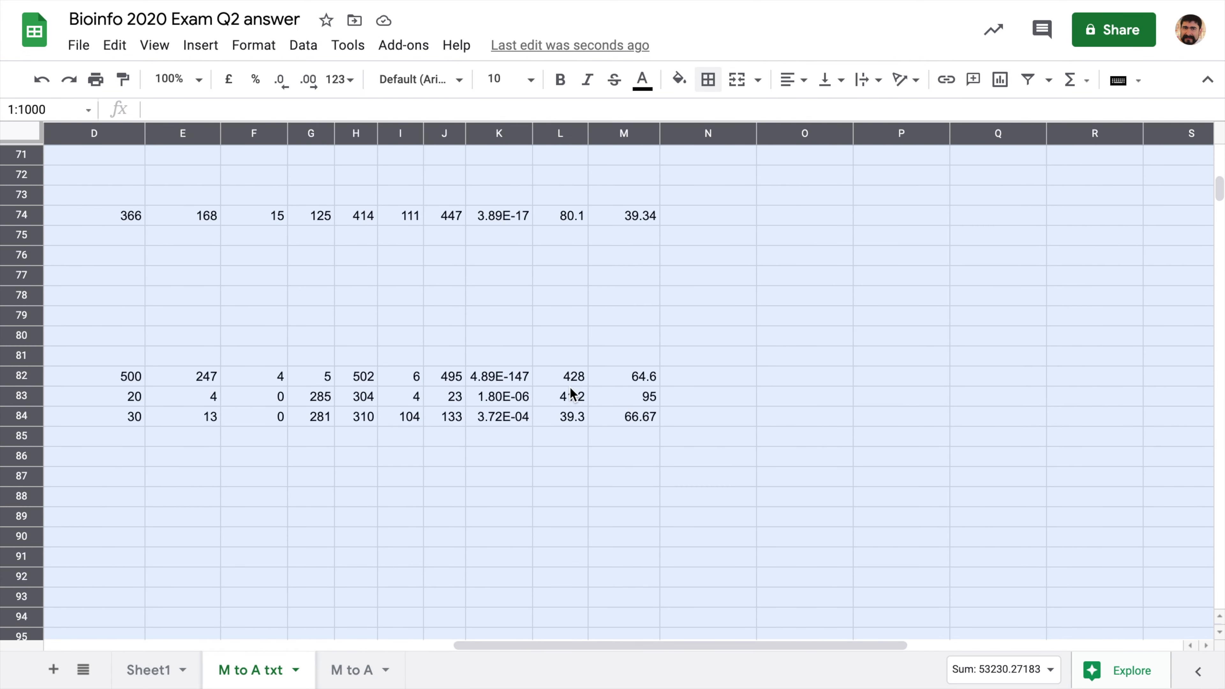
scroll(570, 413, "left", 10)
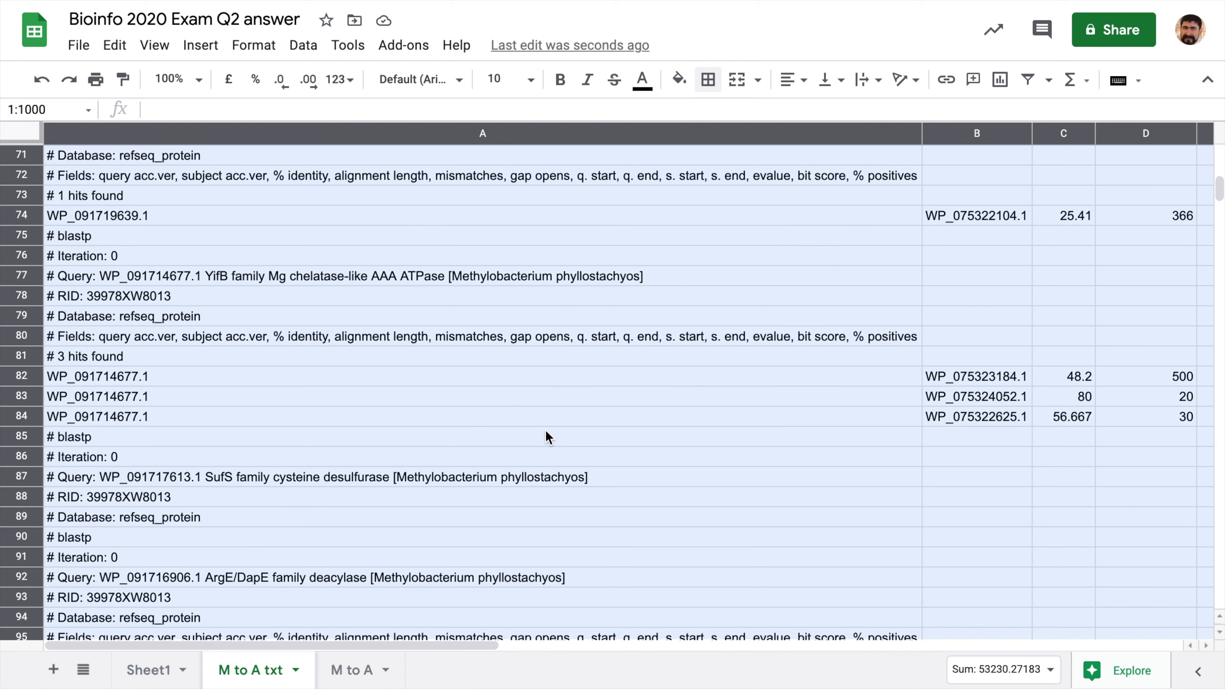
scroll(547, 433, "down", 2)
scroll(555, 459, "down", 1)
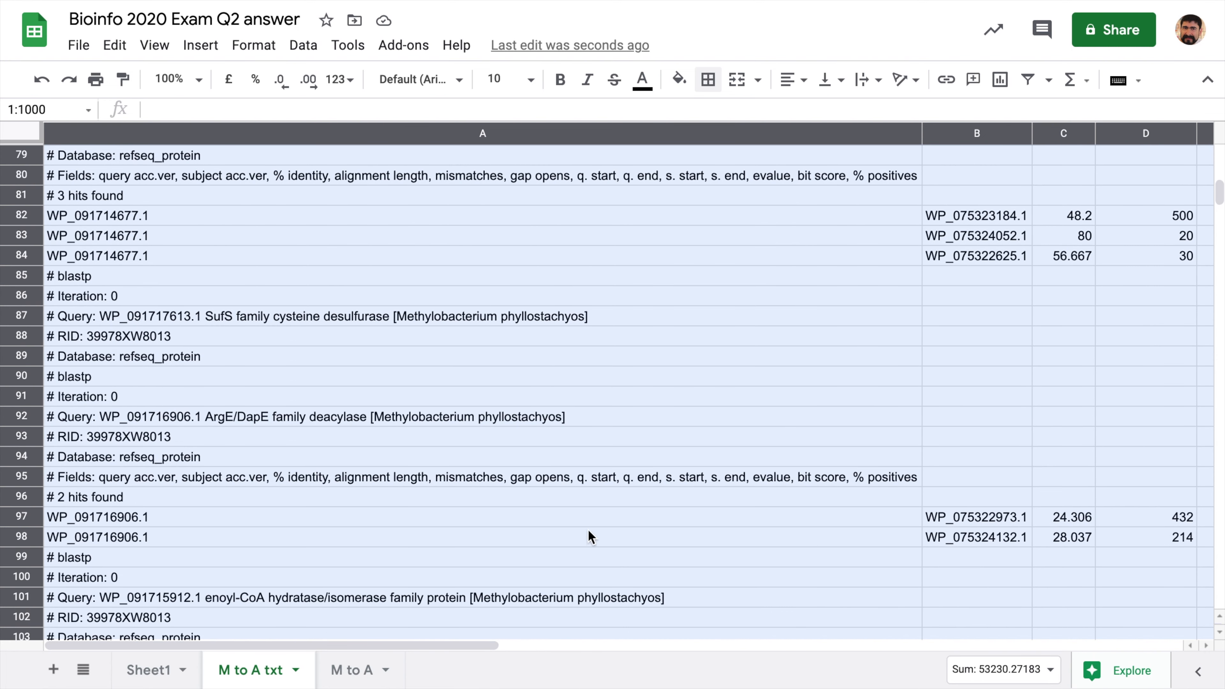
scroll(593, 527, "right", 5)
scroll(593, 526, "left", 5)
scroll(592, 527, "down", 10)
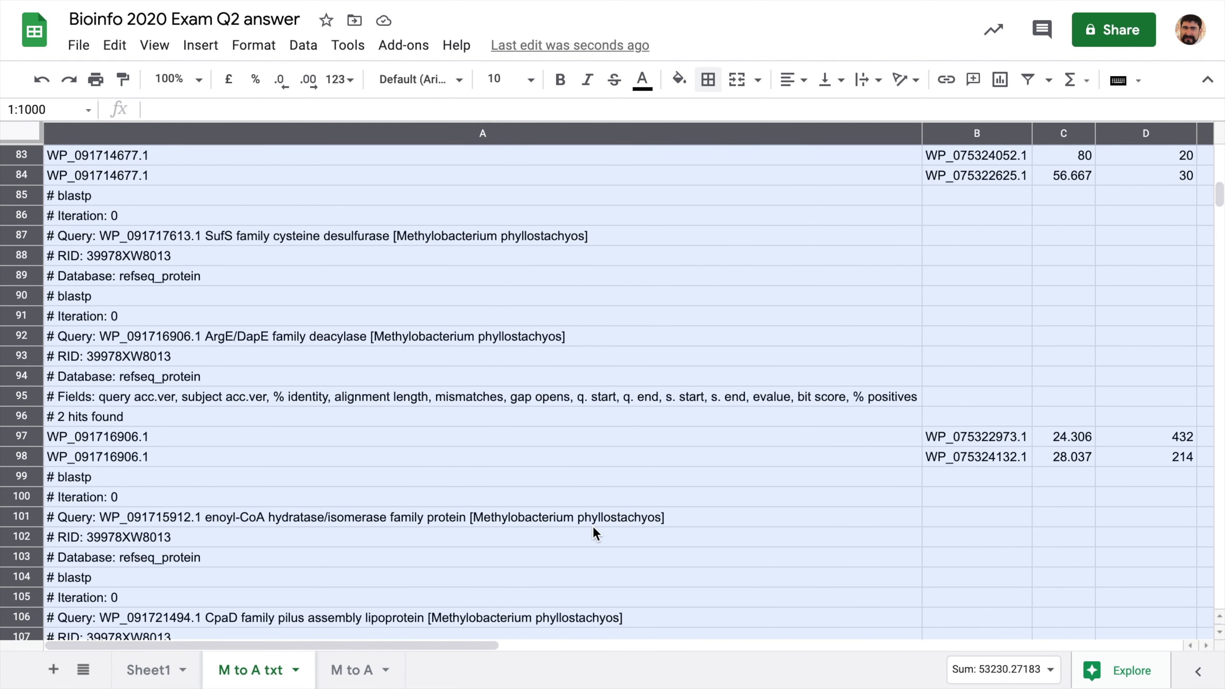
scroll(594, 527, "down", 3)
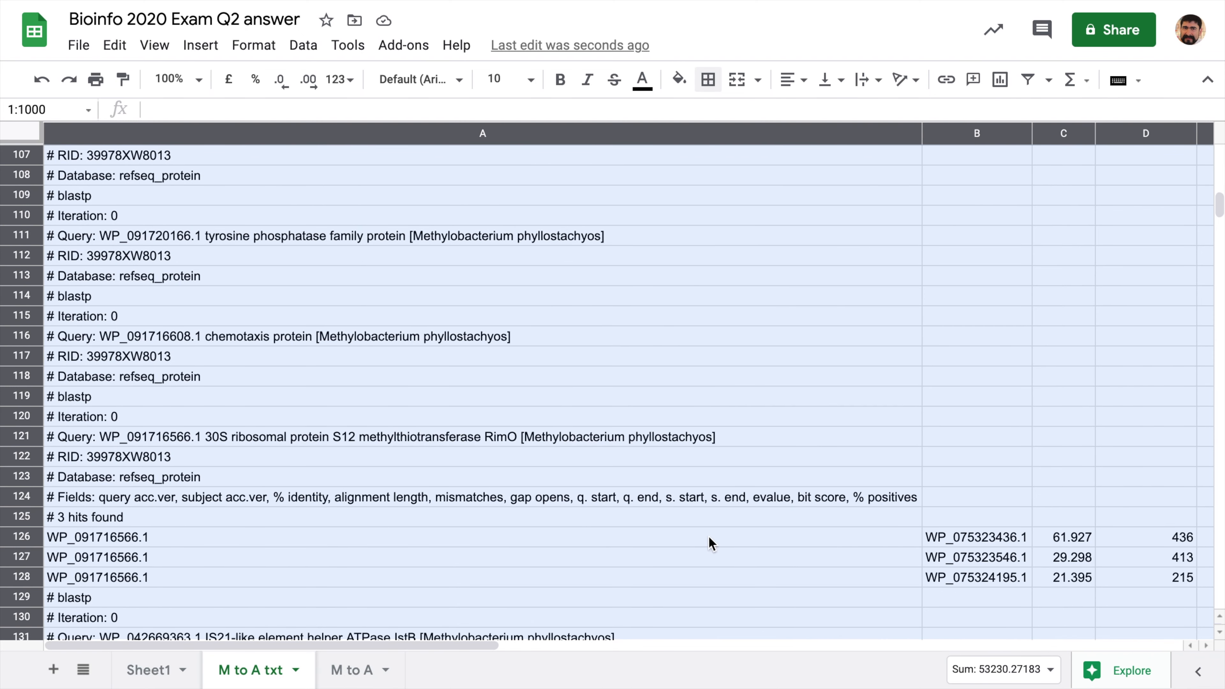
scroll(709, 536, "right", 5)
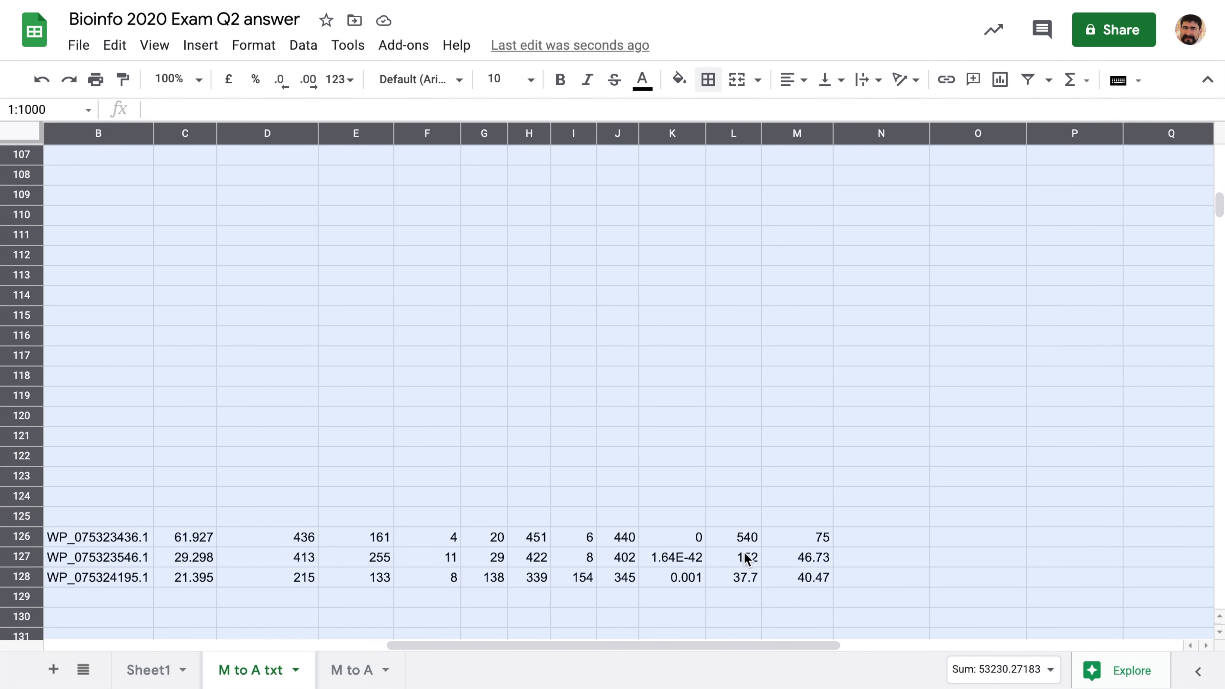
scroll(744, 544, "left", 5)
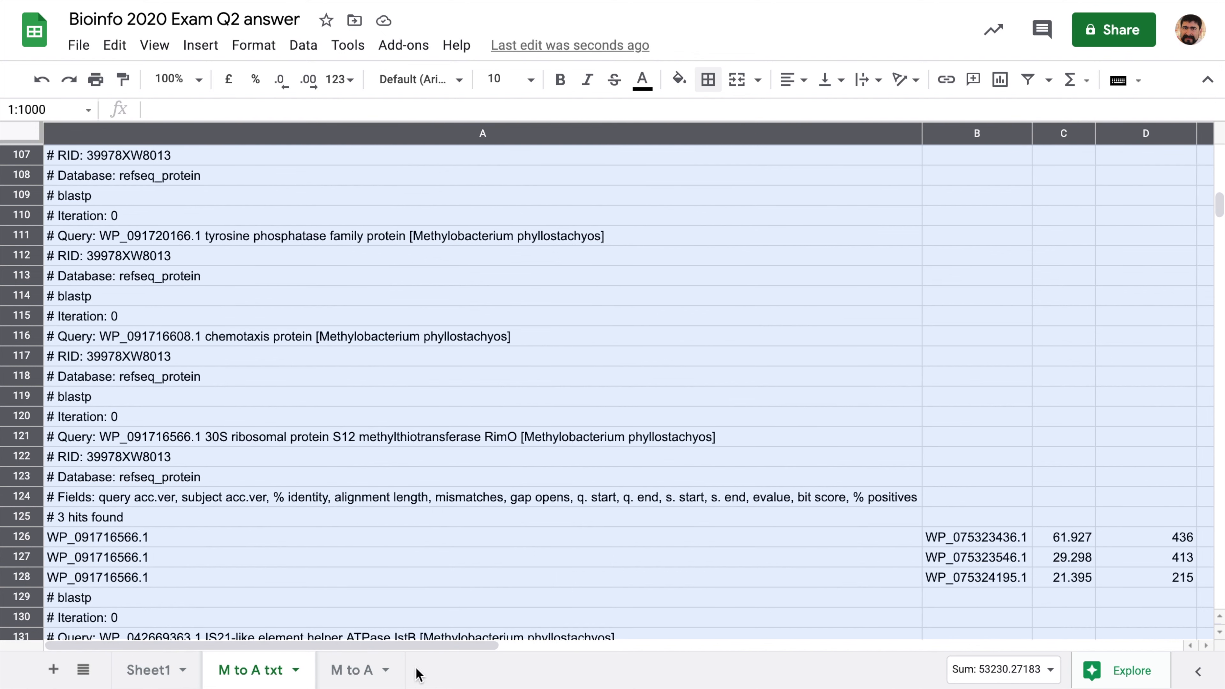
left_click(330, 325)
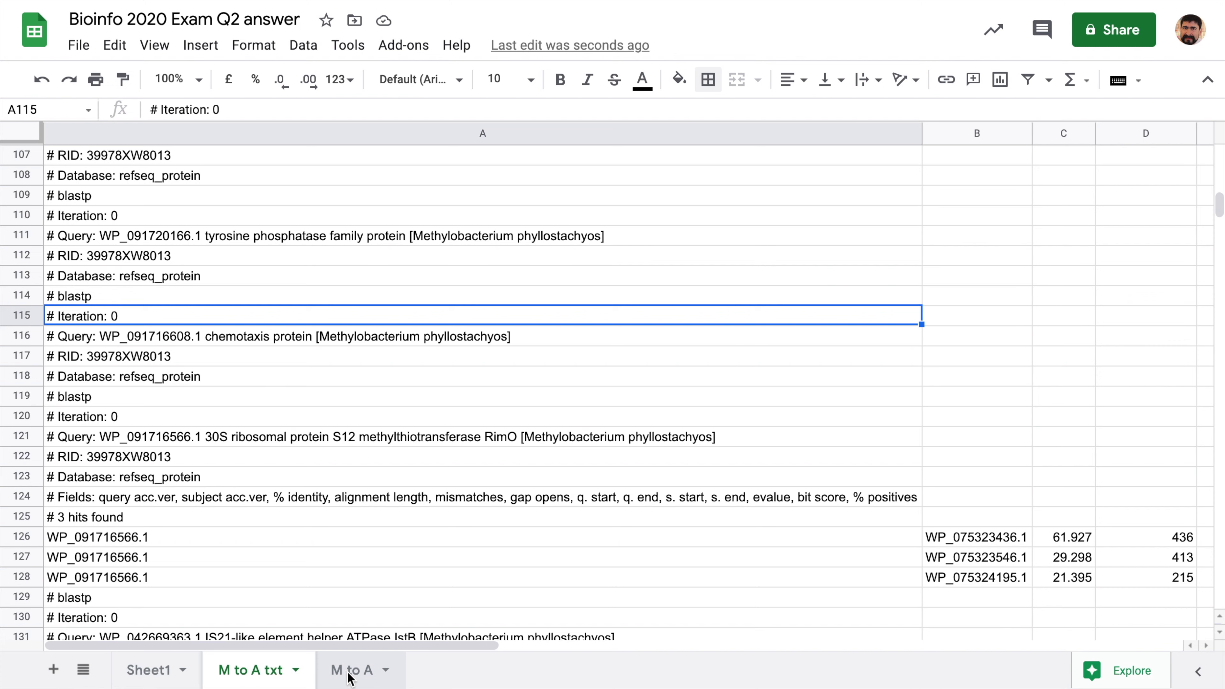
- On the M to A sheet, enter =A3<>A2 in N3 to flag a query change
left_click(351, 676)
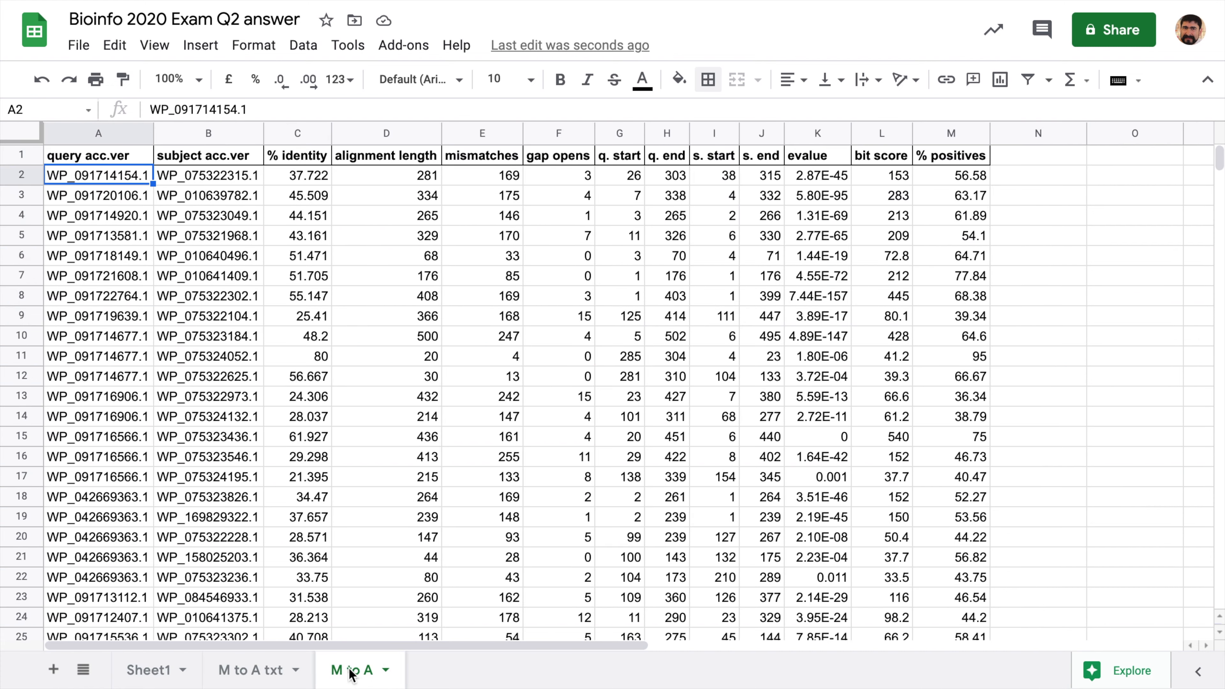
left_click(1027, 183)
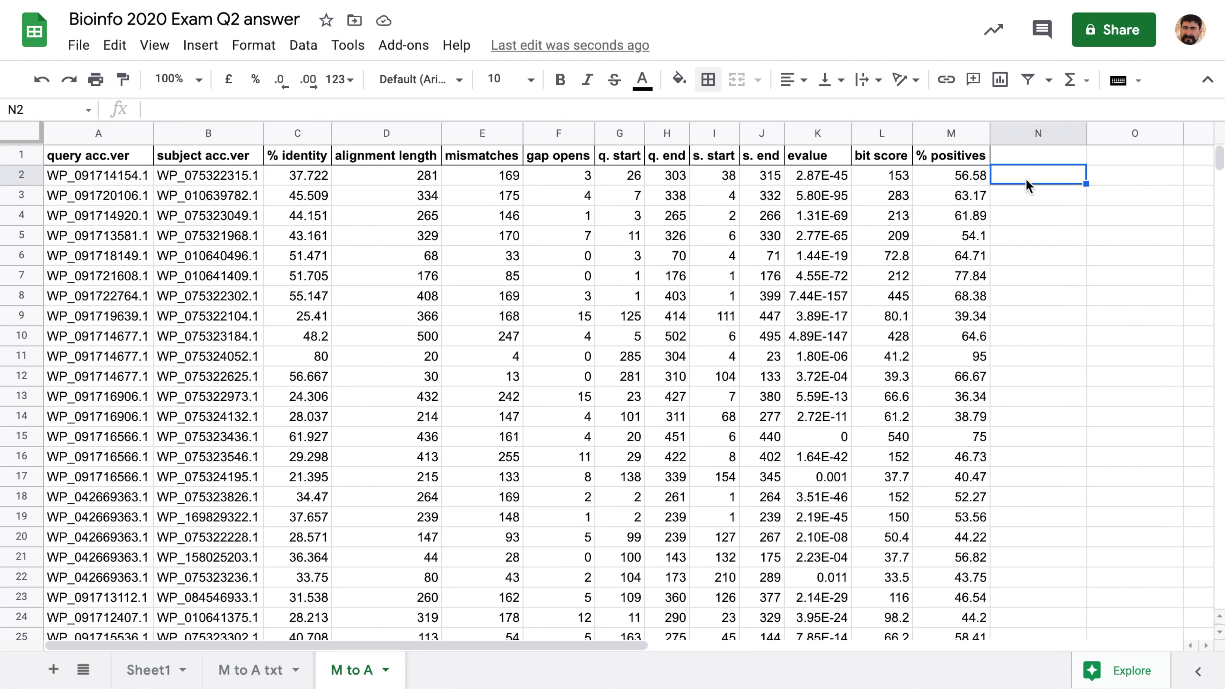
key("Down")
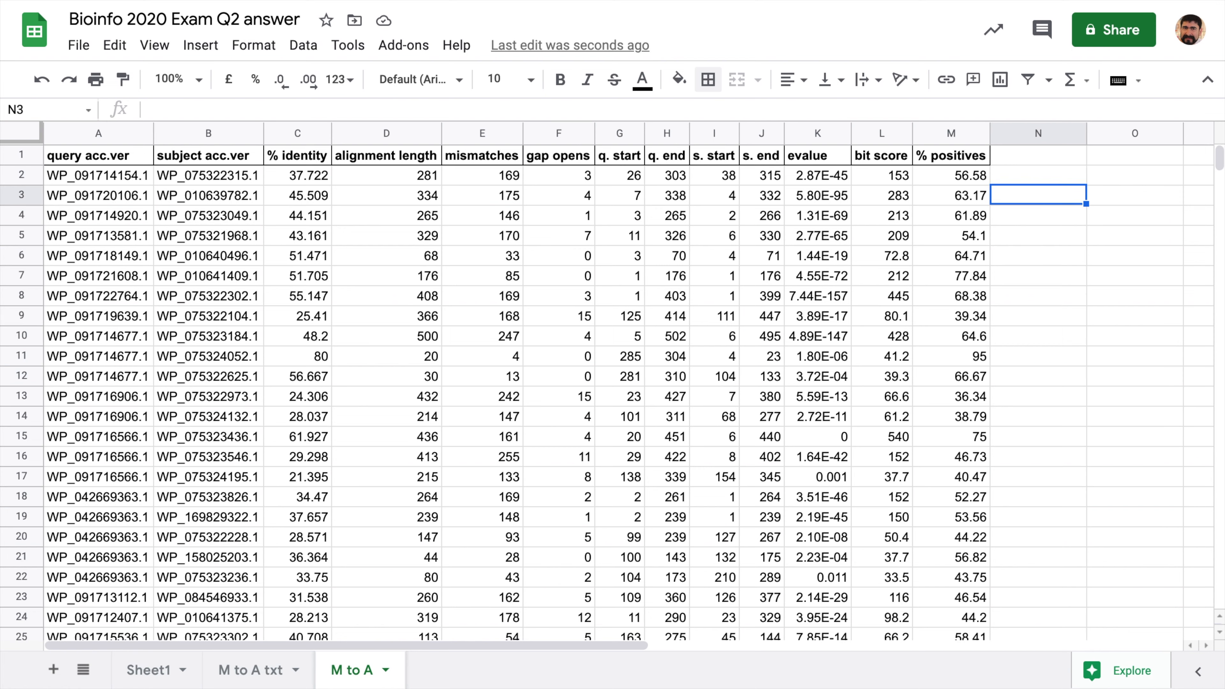
type("=")
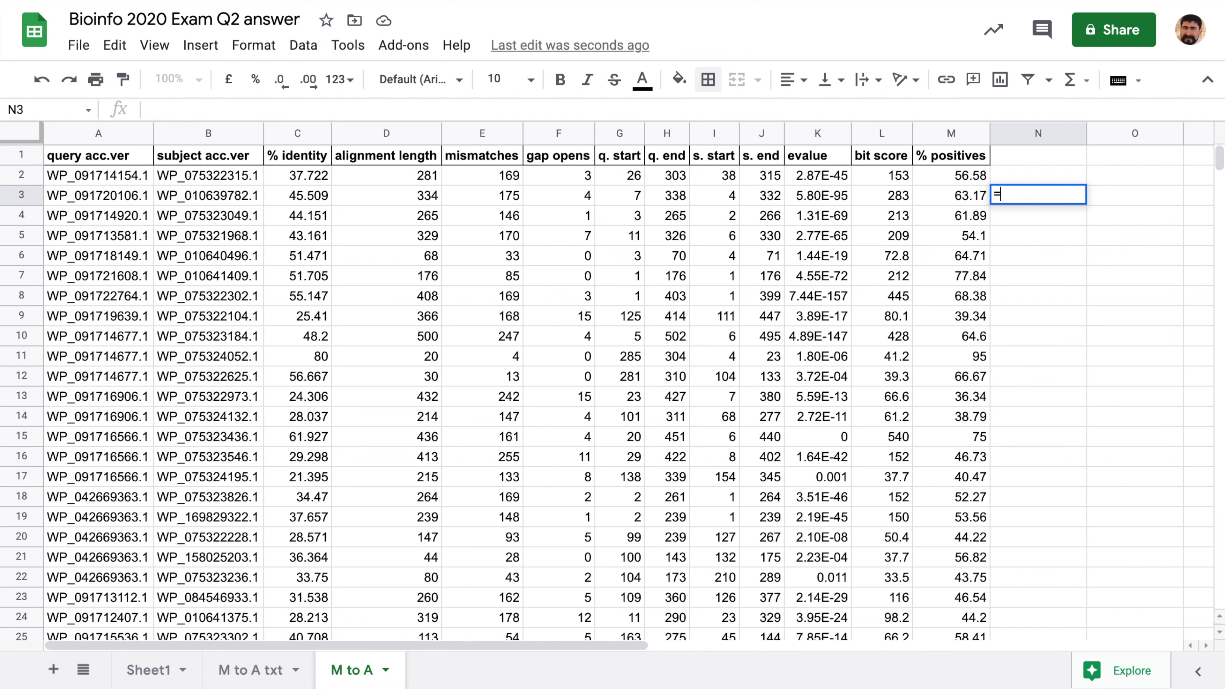
left_click(112, 201)
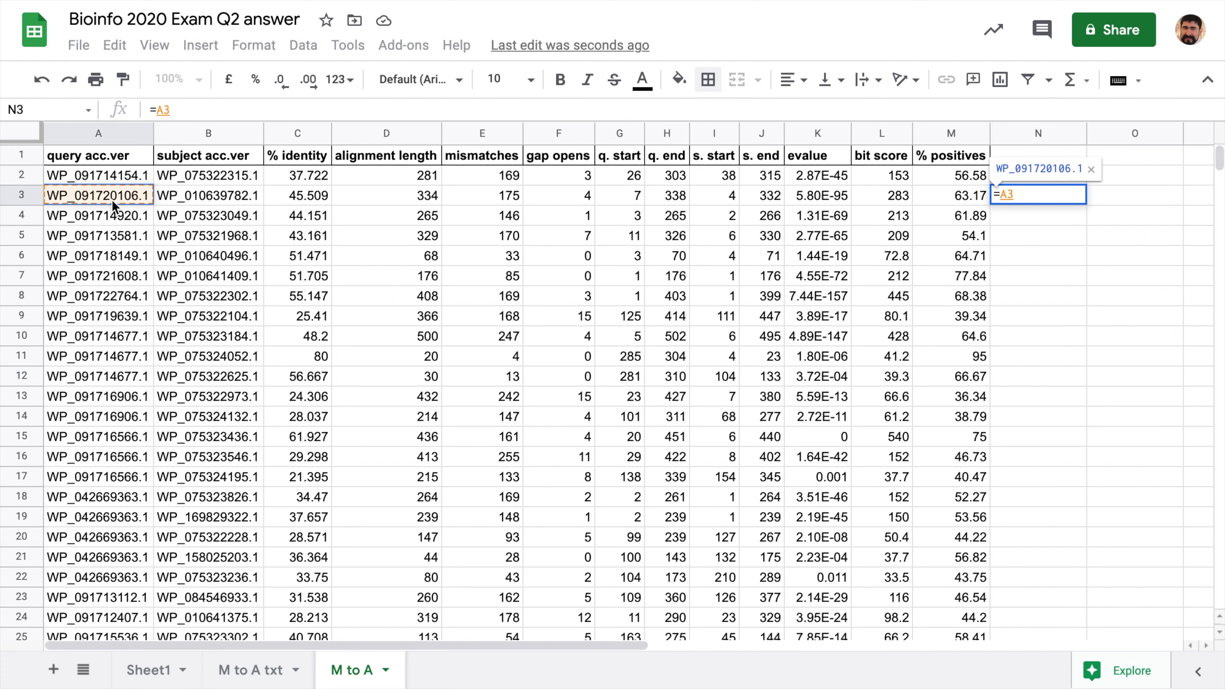
type("<>")
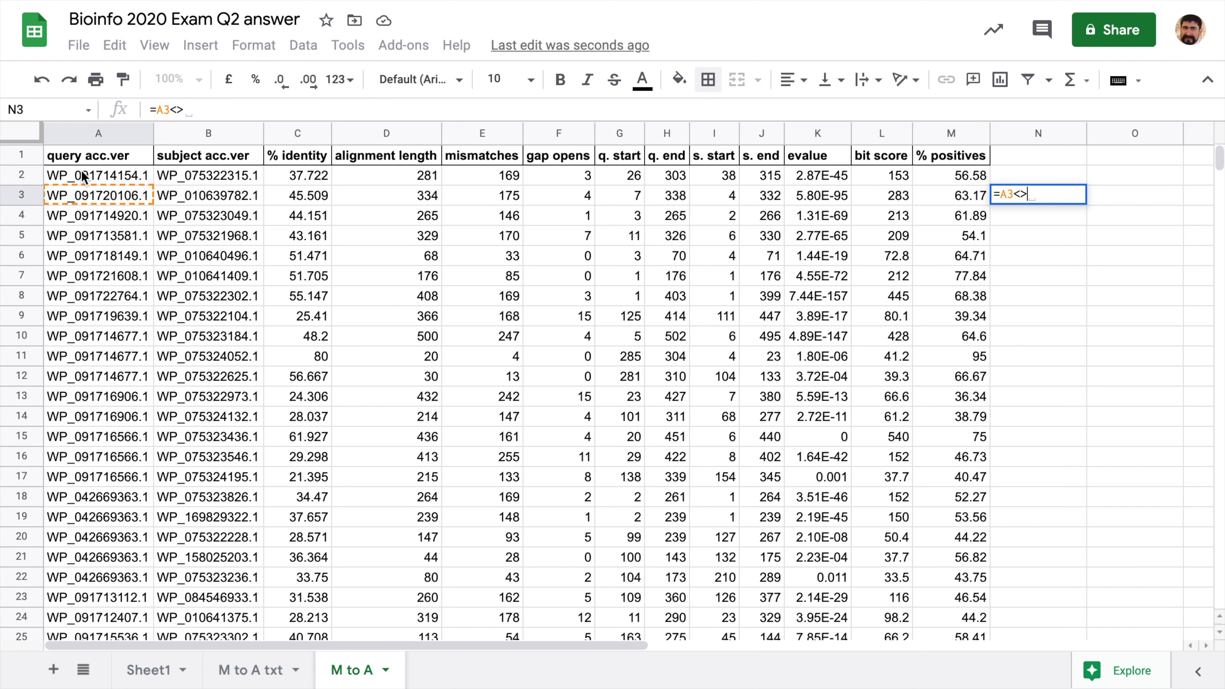
left_click(84, 178)
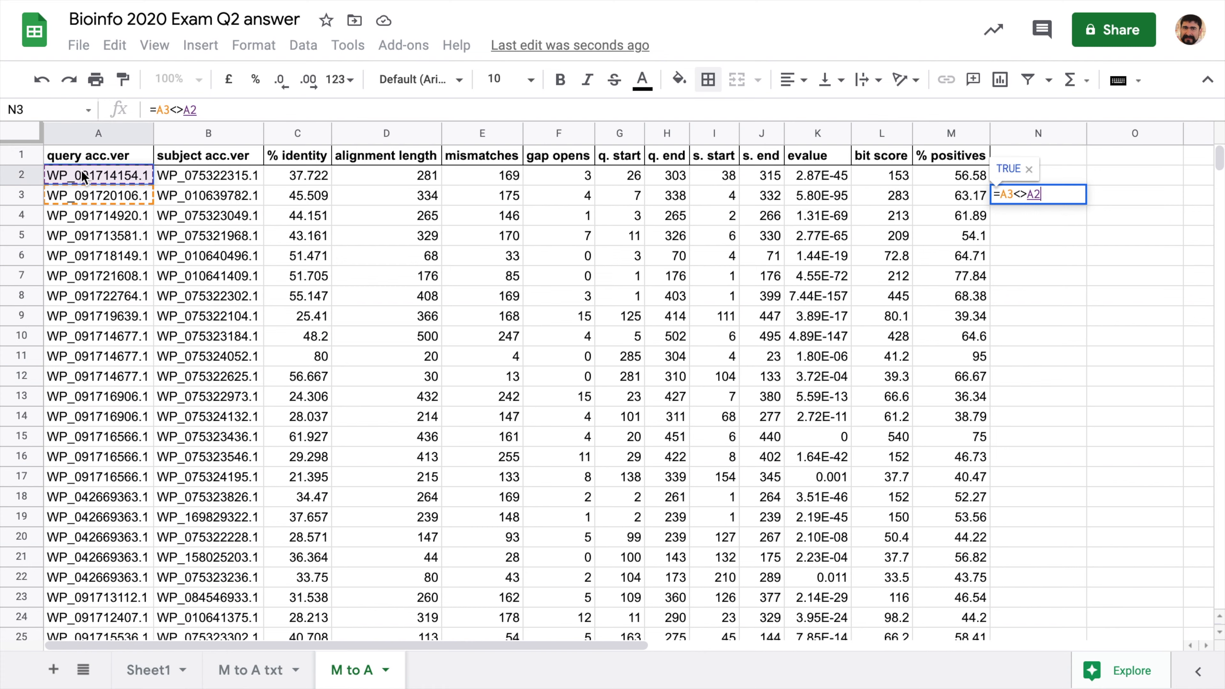
key("Return")
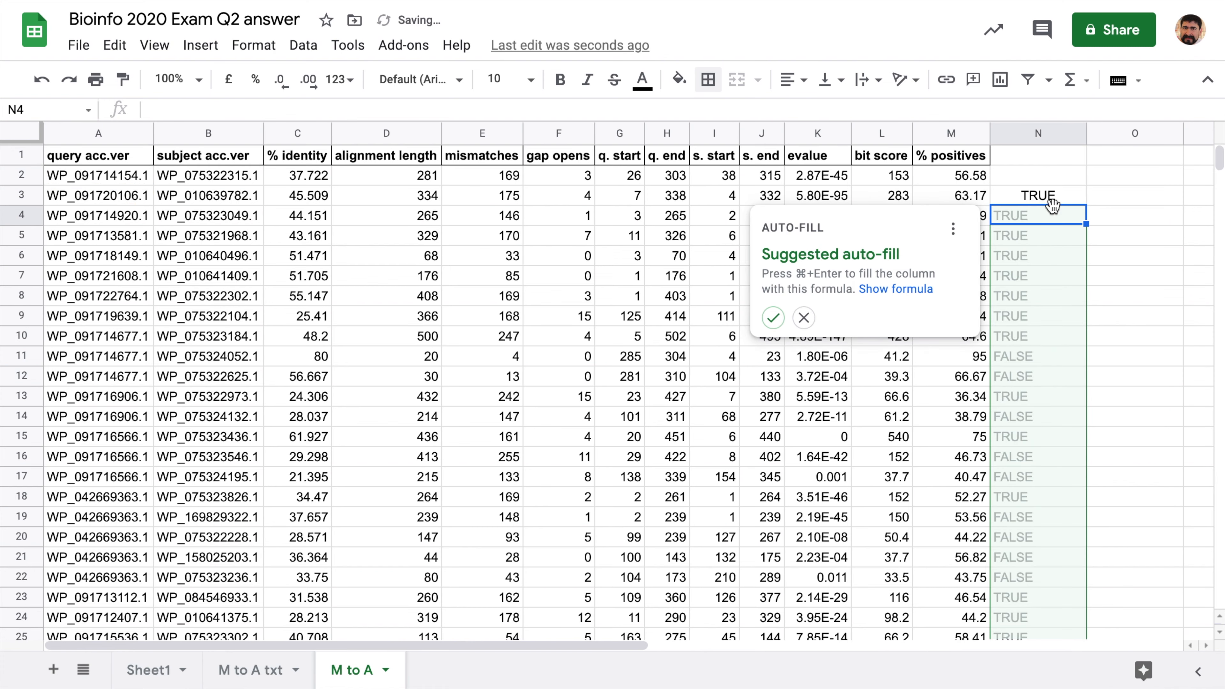
- Fill the comparison formula down column N and add a bold 'first?' header in N1
left_click(773, 317)
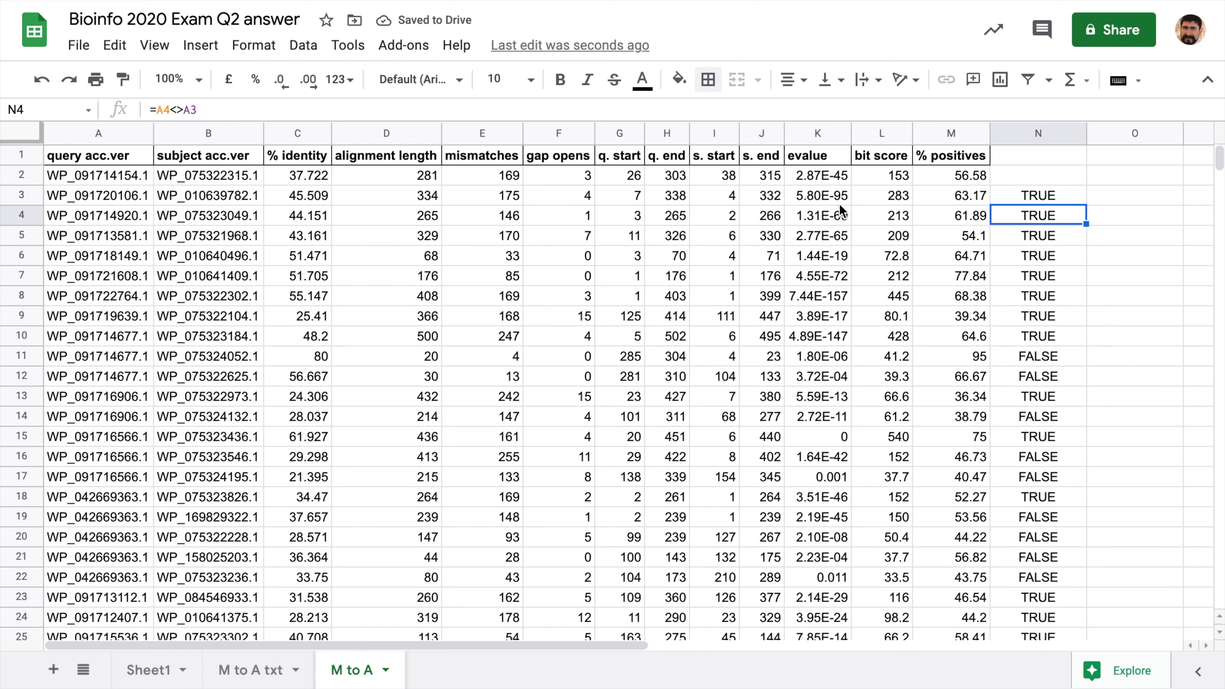
left_click(1043, 160)
key("ctrl+b")
type("firs")
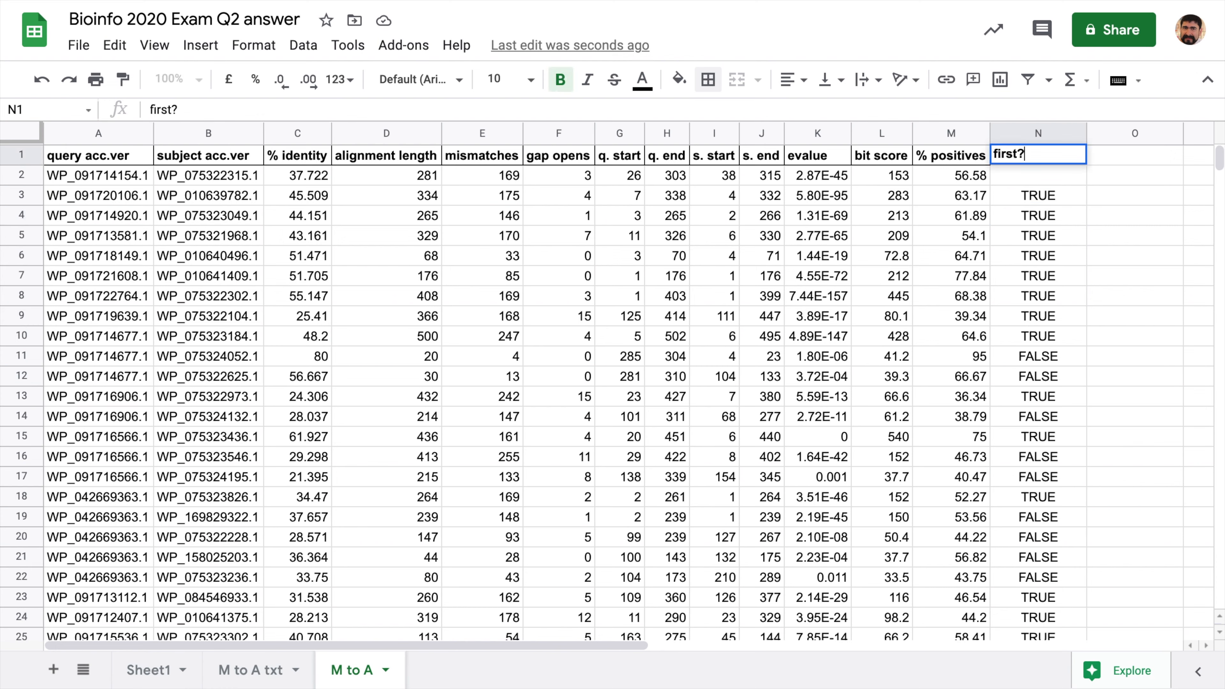
type("t?")
key("Return")
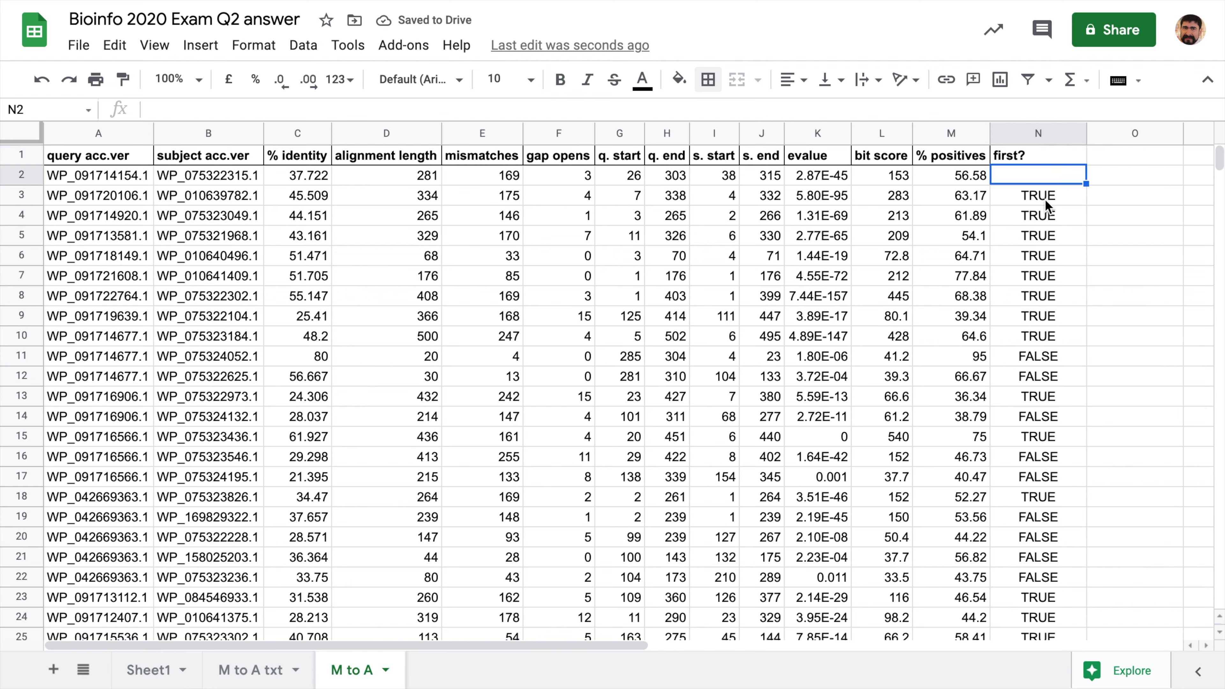
- Check the formulas in N3 and N11 against the queries in rows 10–12
left_click(1065, 198)
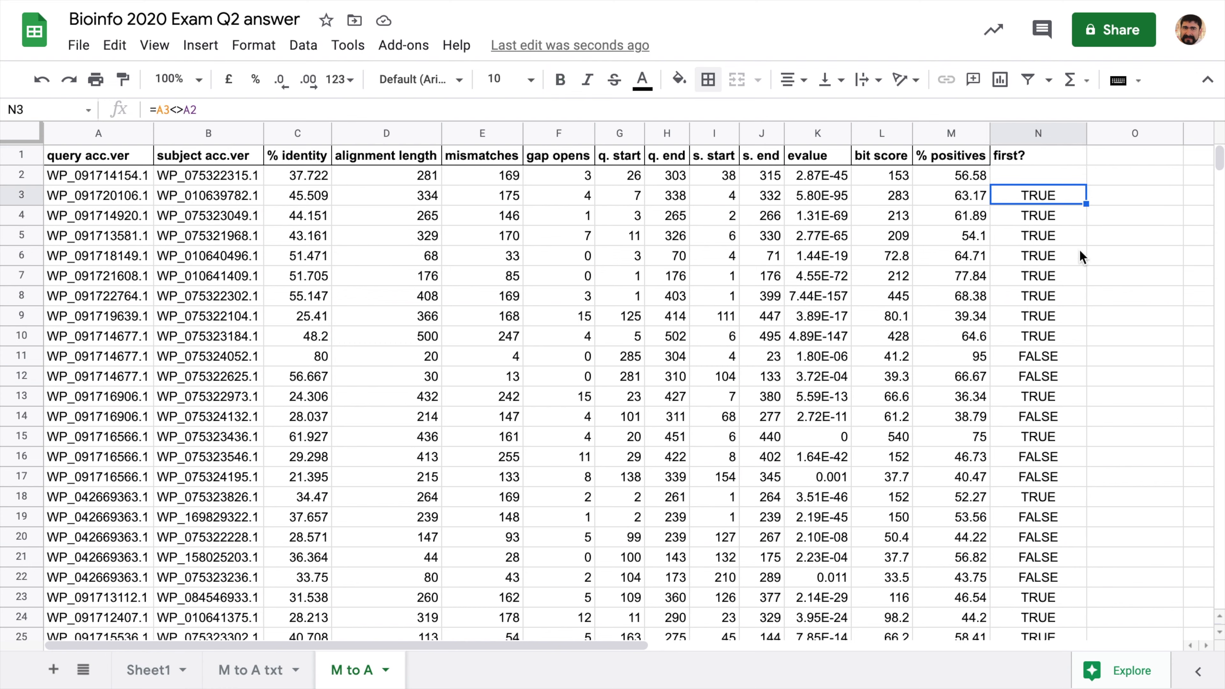
left_click(1043, 357)
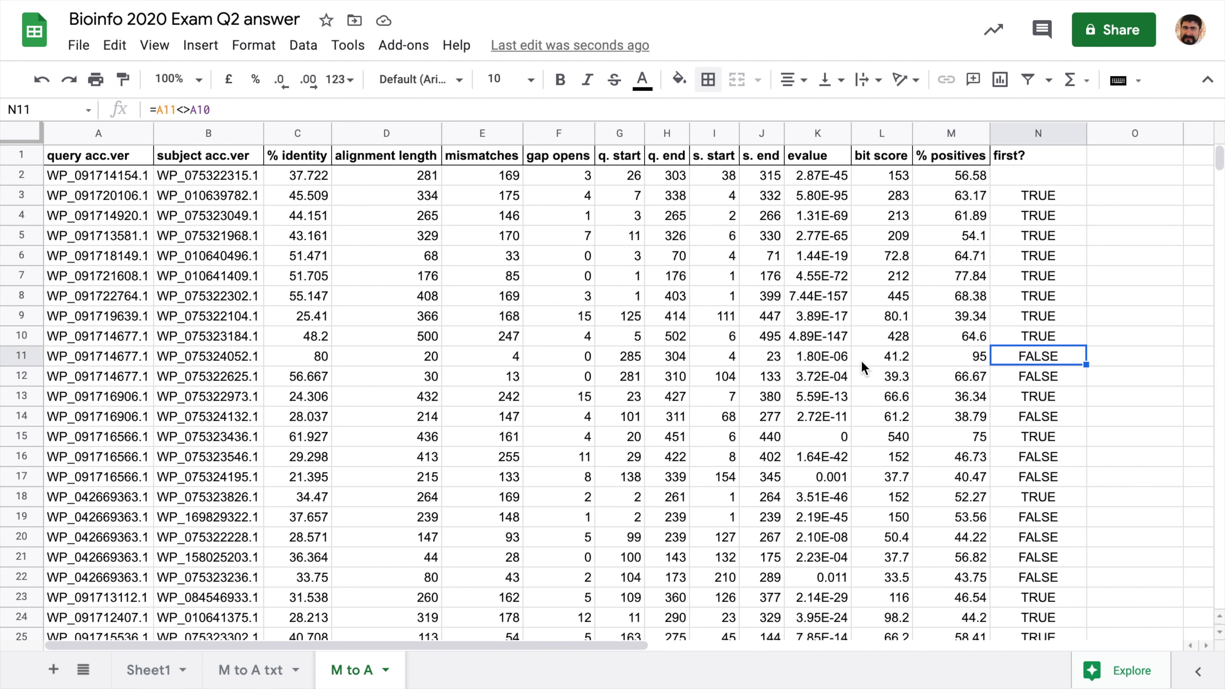
left_click_drag(14, 336, 7, 375)
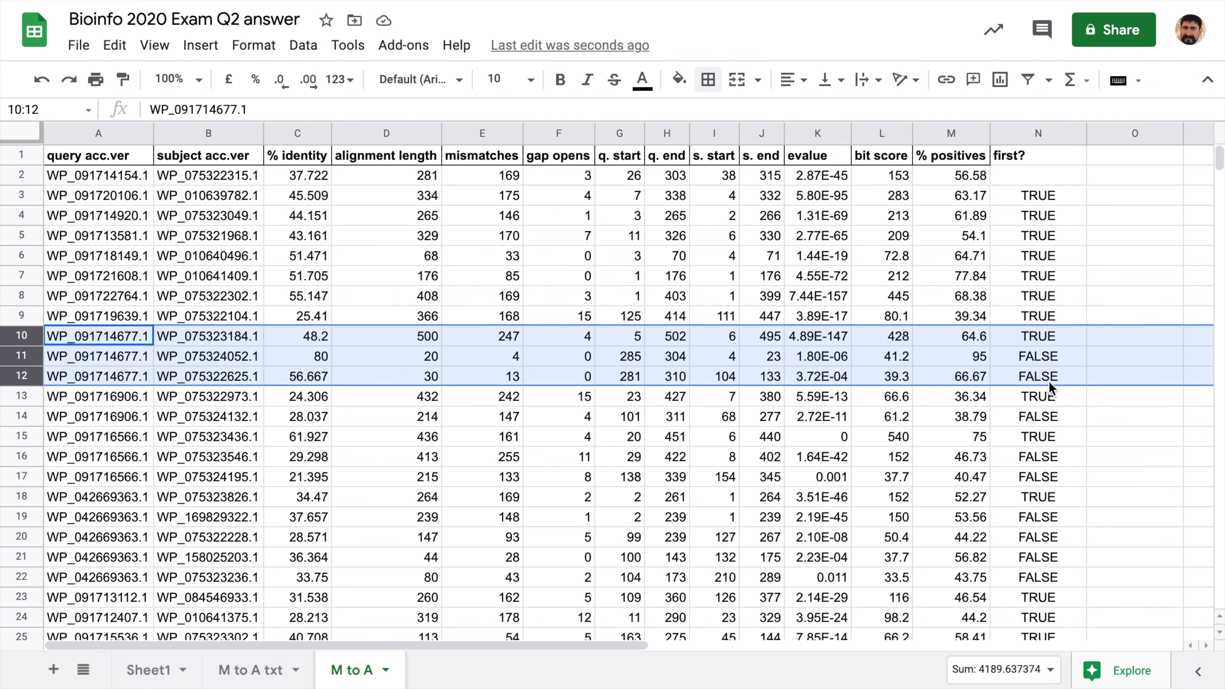
left_click(1049, 285)
- Copy N3's formula into N2, re-bold the 'first?' header, and create a filter
left_click(1041, 195)
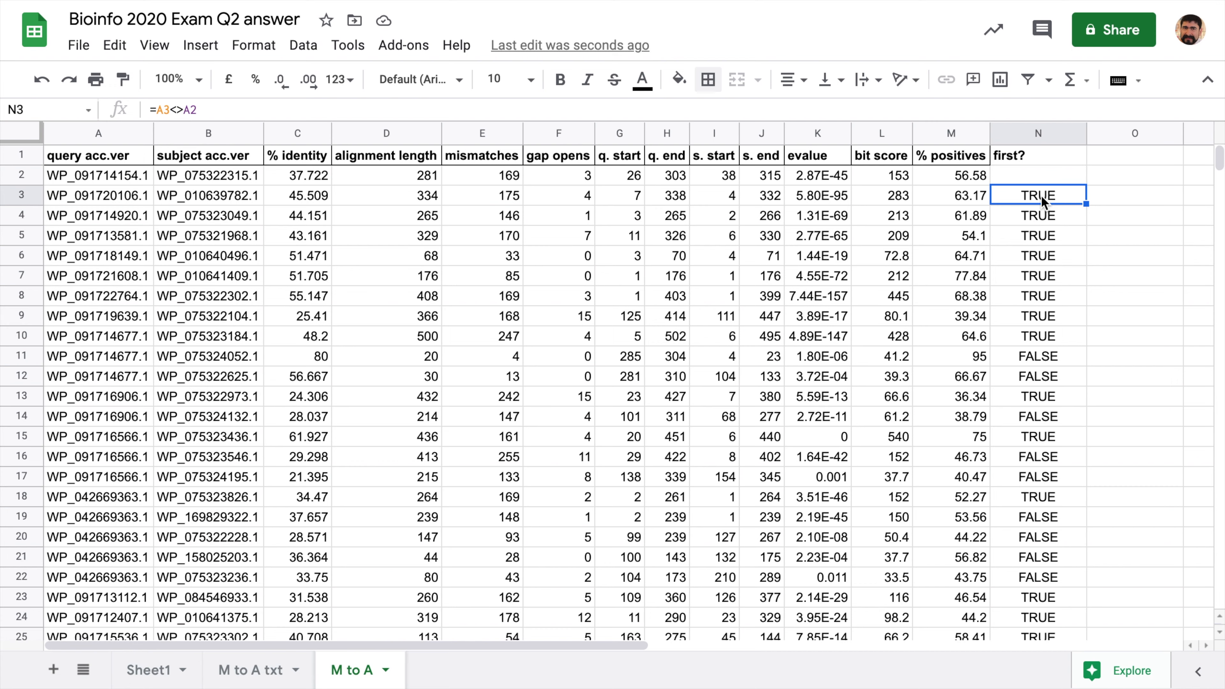
key("ctrl+c")
key("Up")
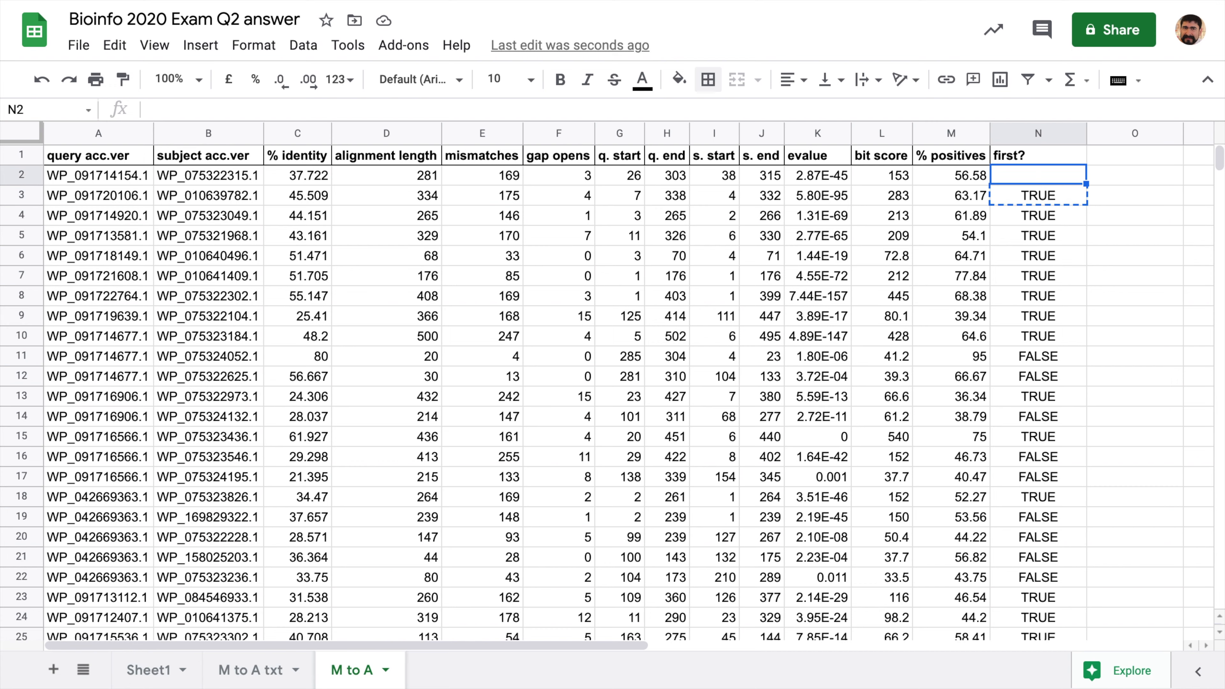
key("ctrl+v")
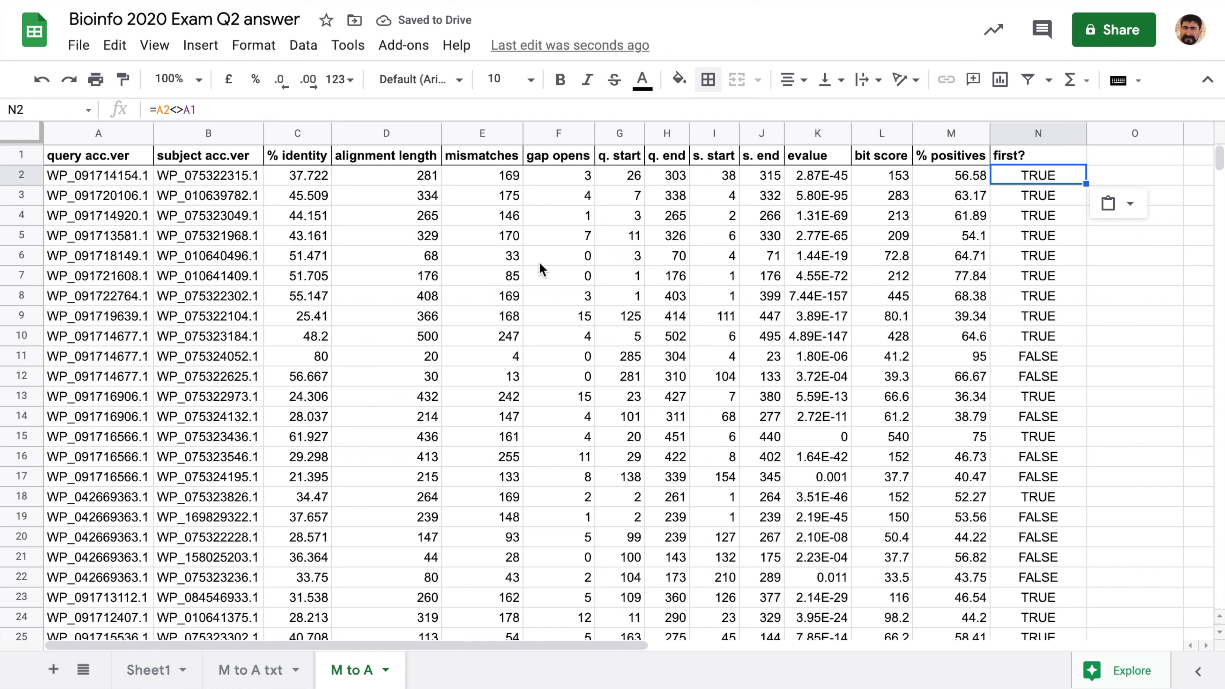
left_click(1048, 159)
key("ctrl+b")
left_click(1028, 80)
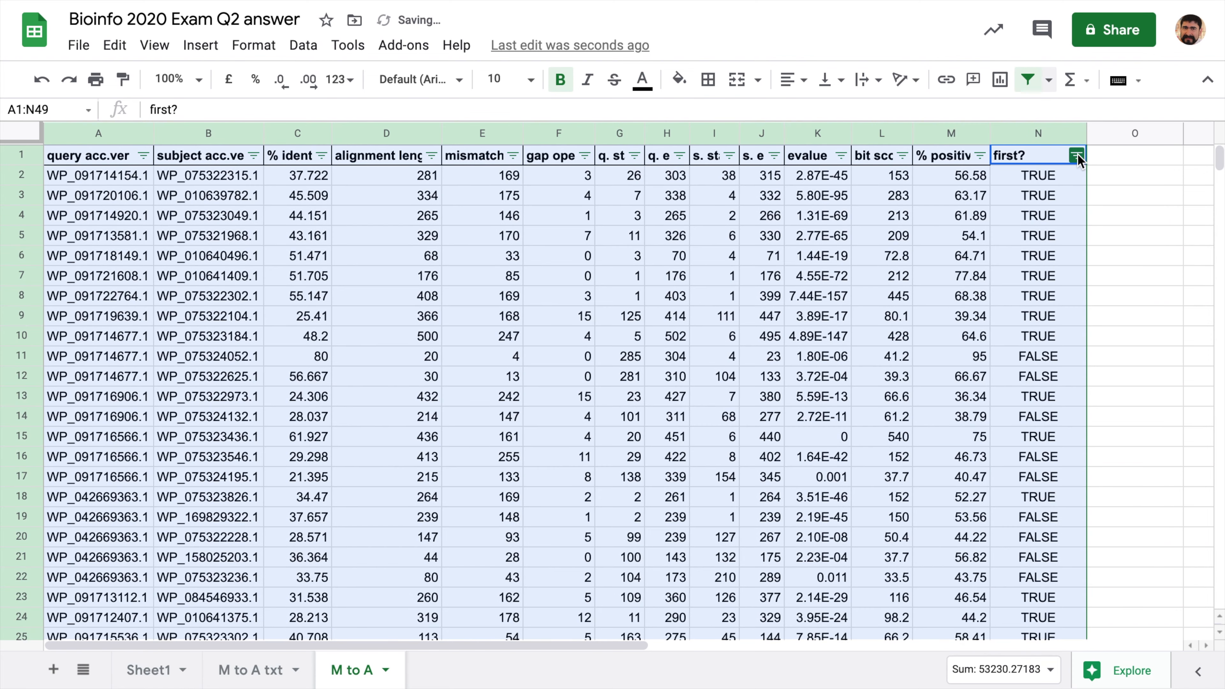
- Filter the first? column to show only TRUE rows
left_click(1077, 156)
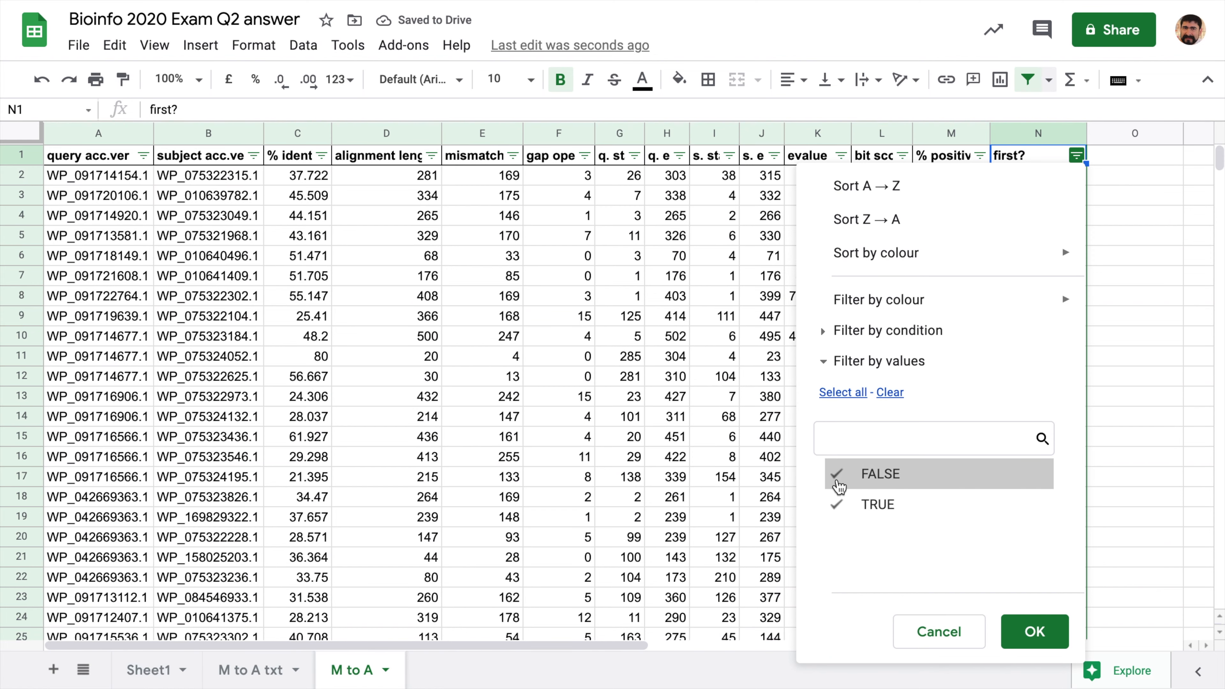
left_click(840, 474)
left_click(1034, 632)
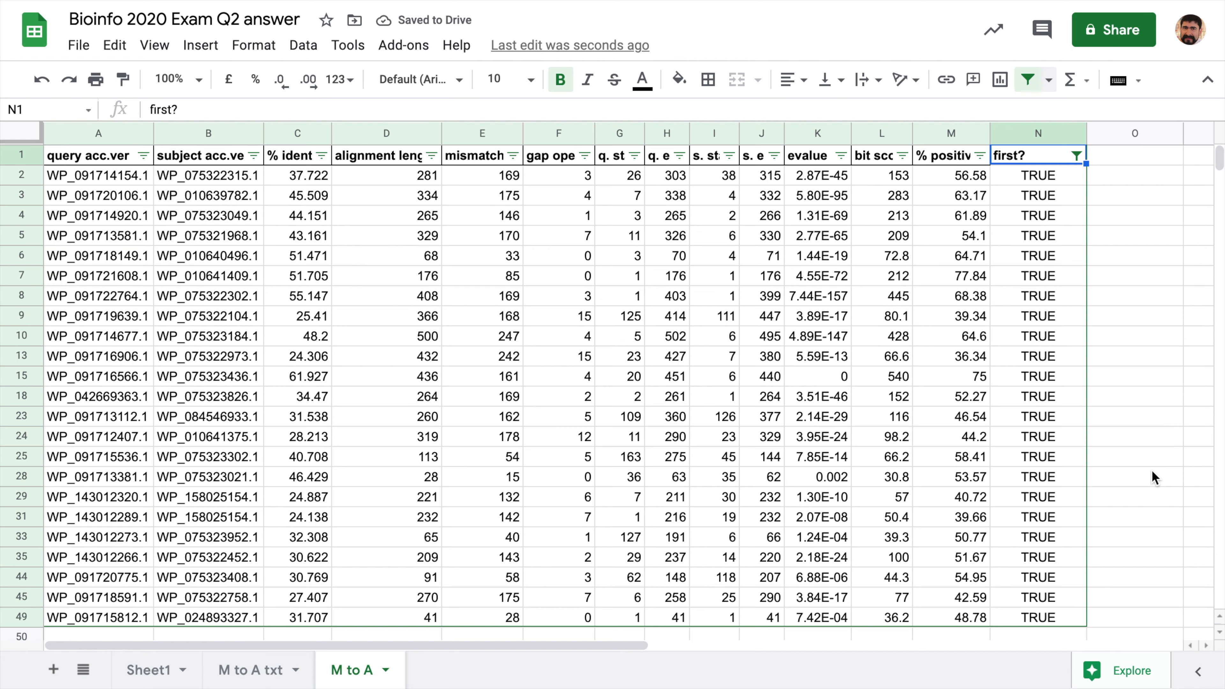
- Select the visible subject accessions from B2 to B49
left_click(135, 237)
left_click(192, 175)
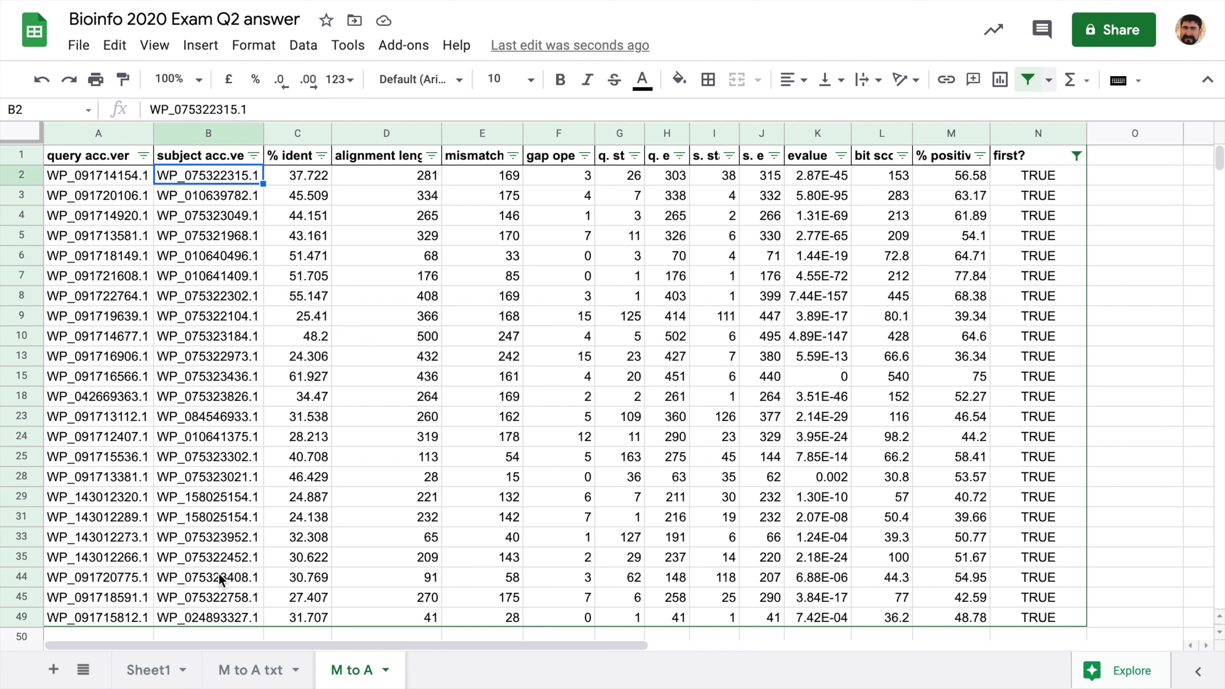
left_click(213, 620, "shift")
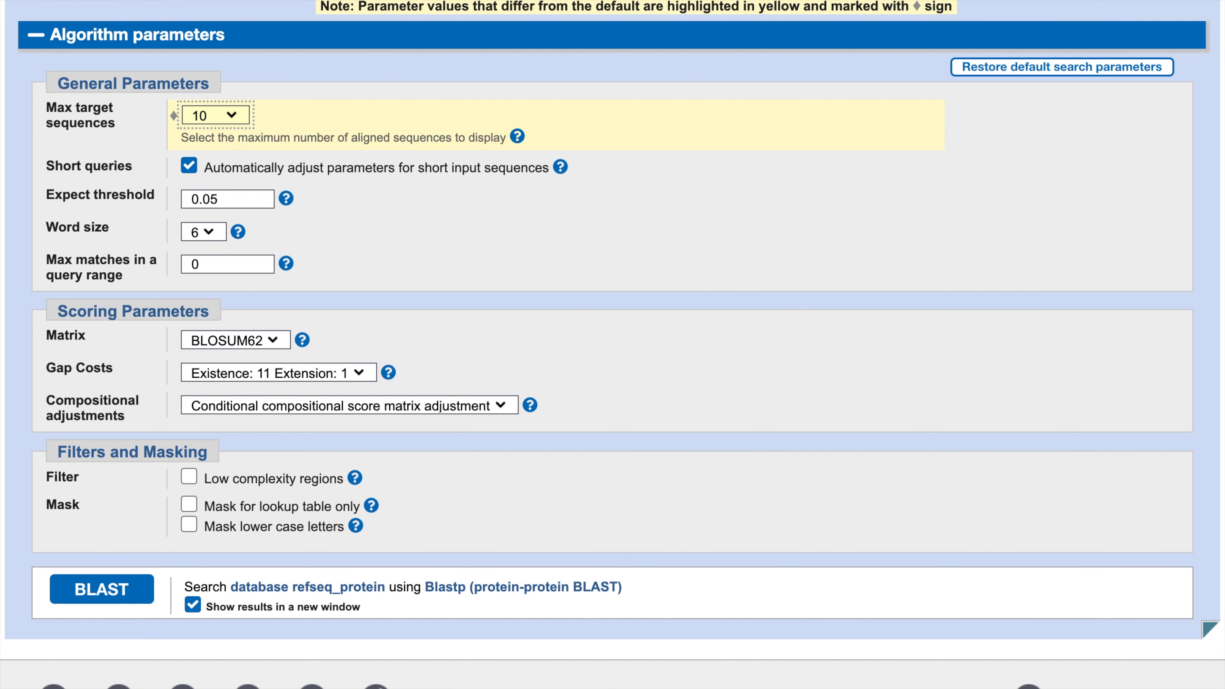
- Reset the BLAST form and paste the copied accessions as query sequences
scroll(928, 183, "up", 3)
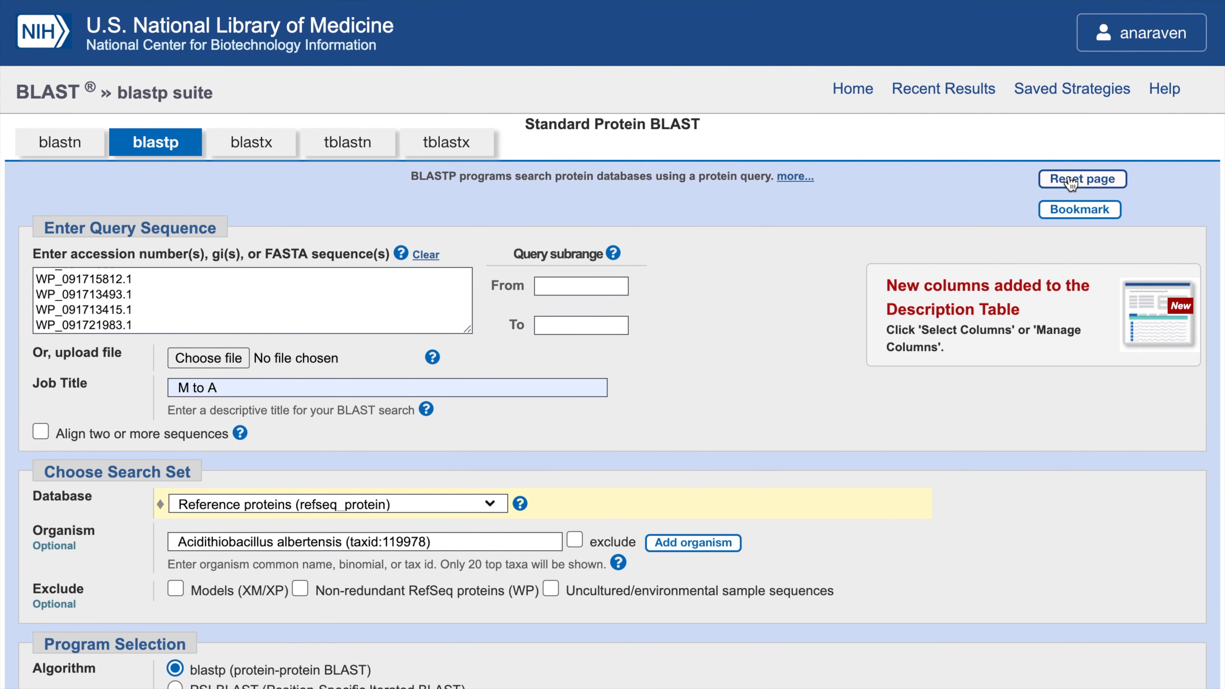
left_click(1082, 179)
left_click(93, 287)
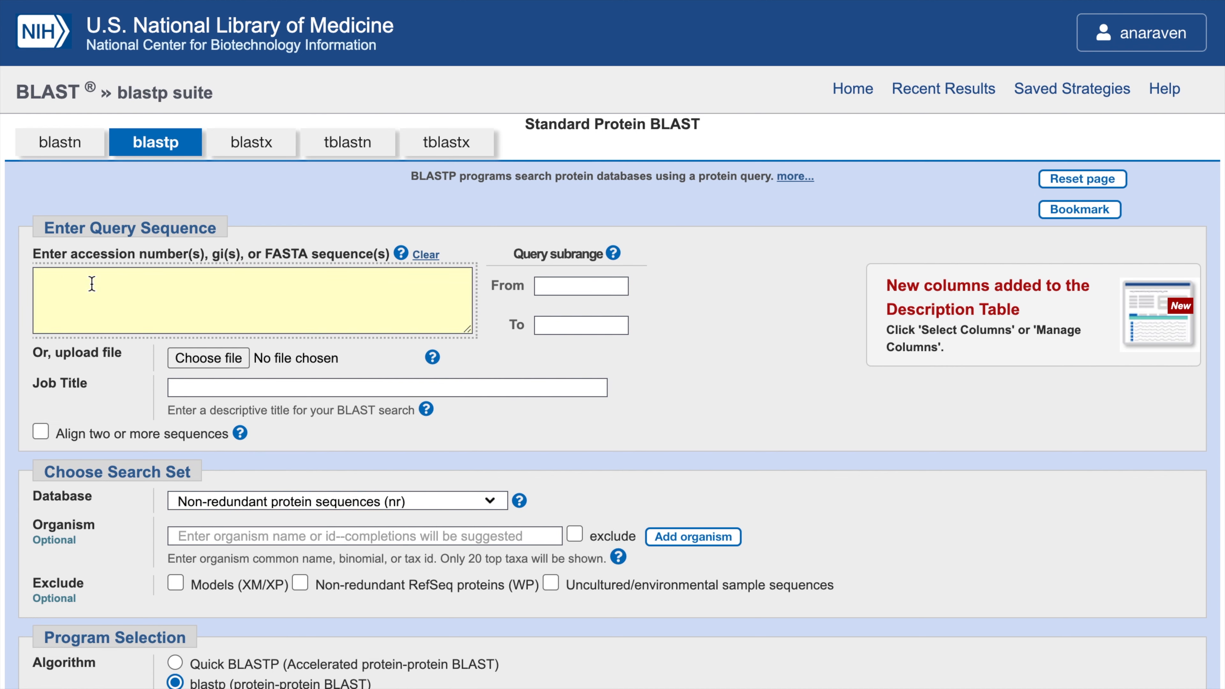
key("ctrl+v")
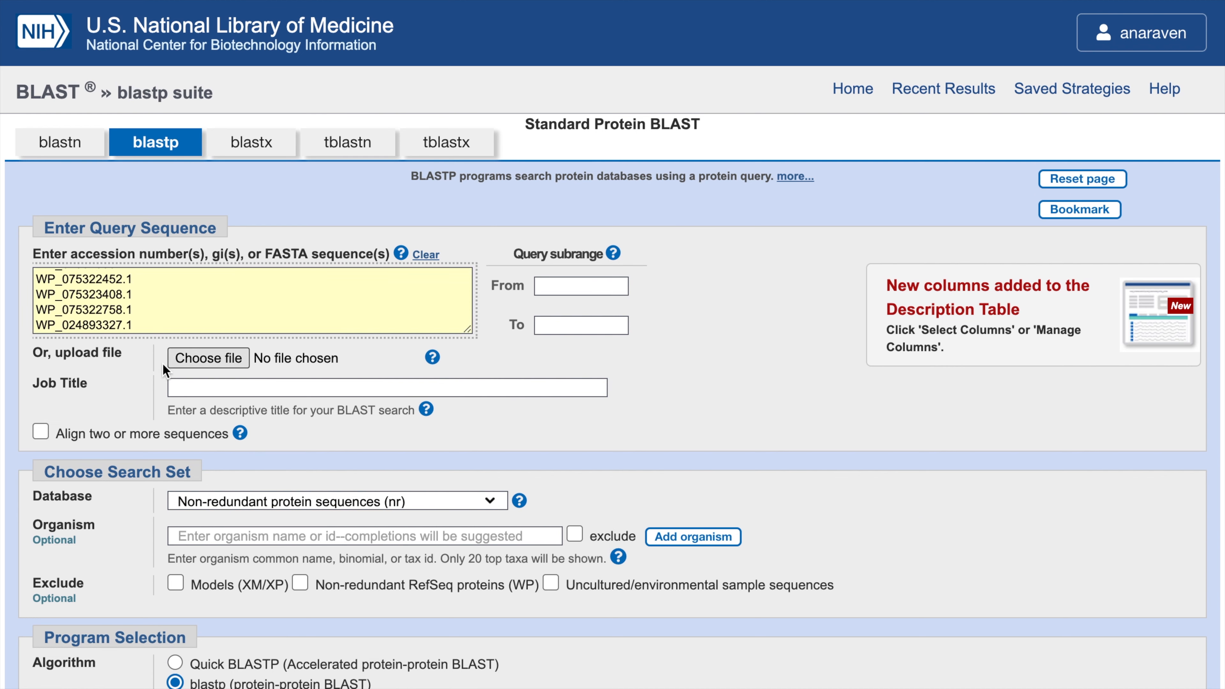
- Title the job 'A to M' and search the refseq_protein database
left_click(206, 389)
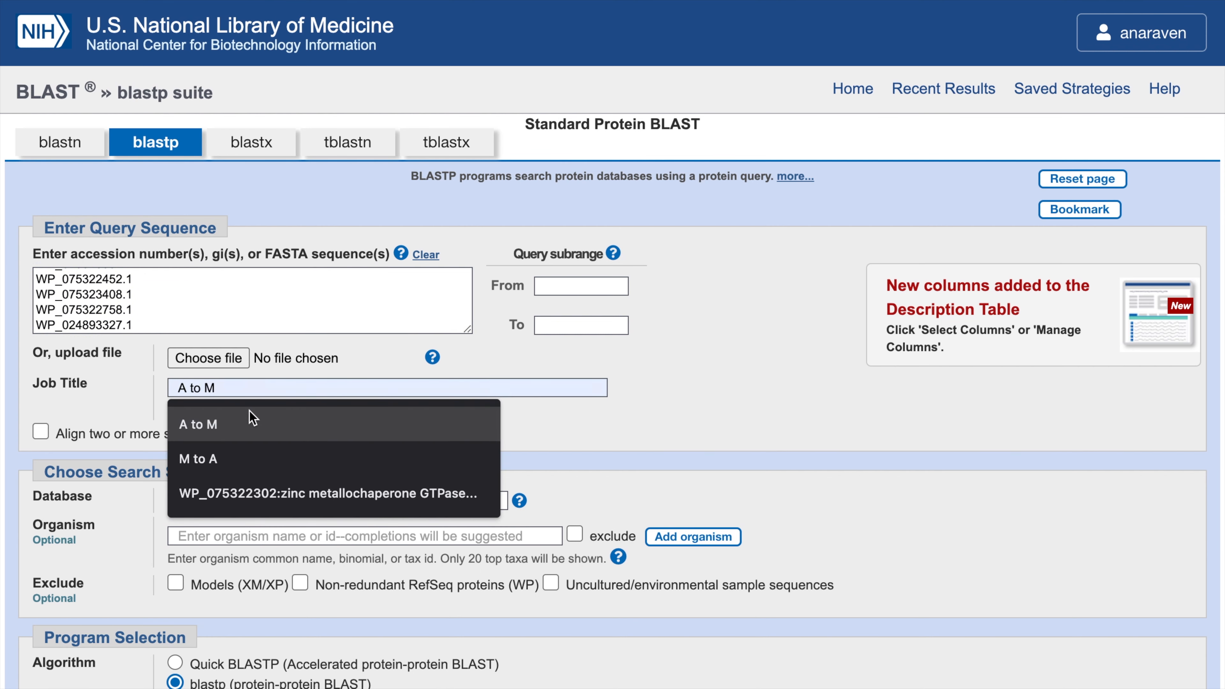
left_click(201, 429)
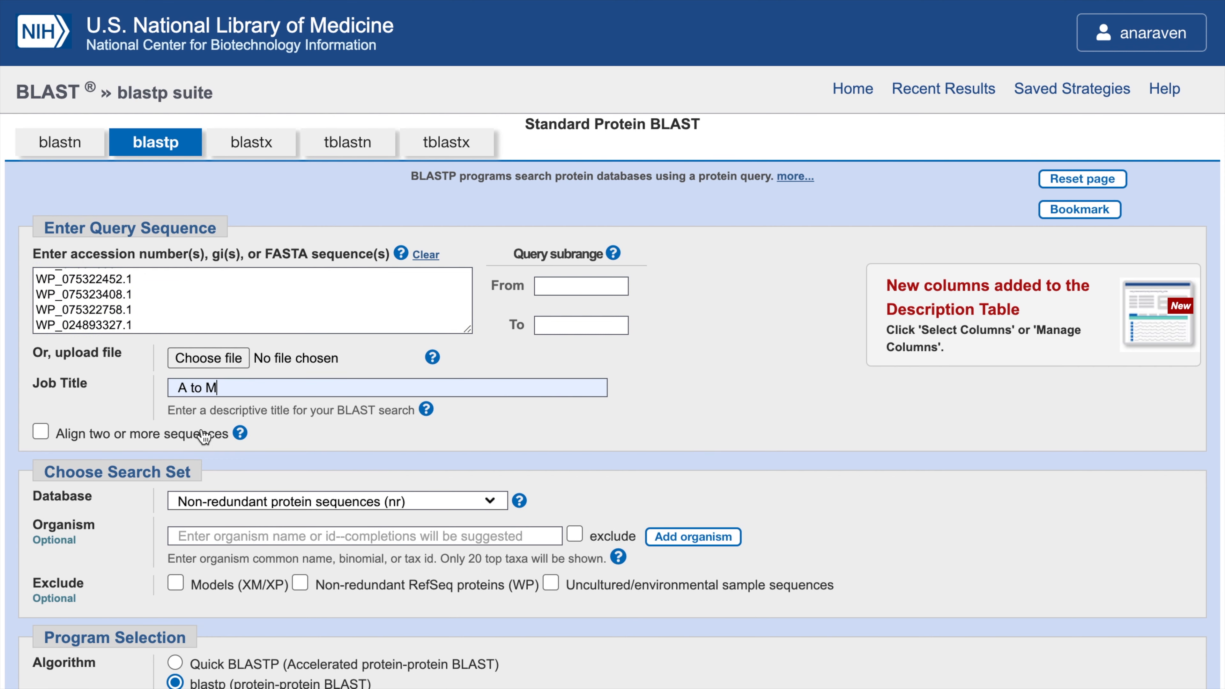
left_click(400, 507)
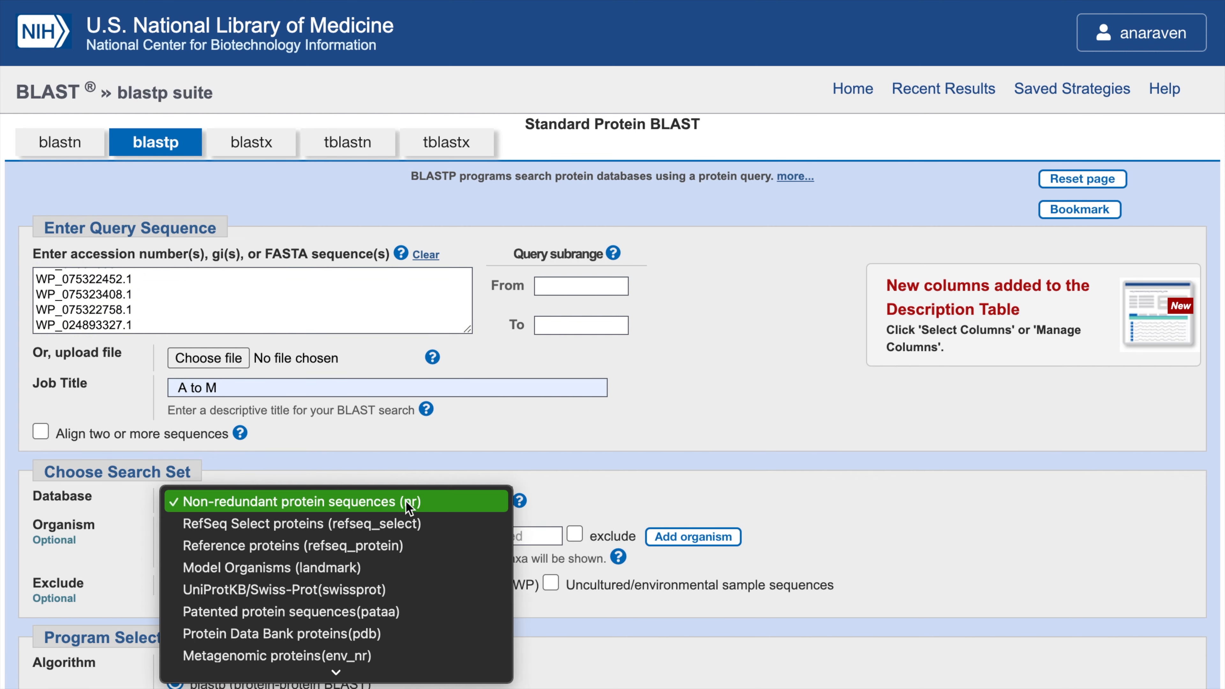
left_click(403, 546)
left_click(332, 544)
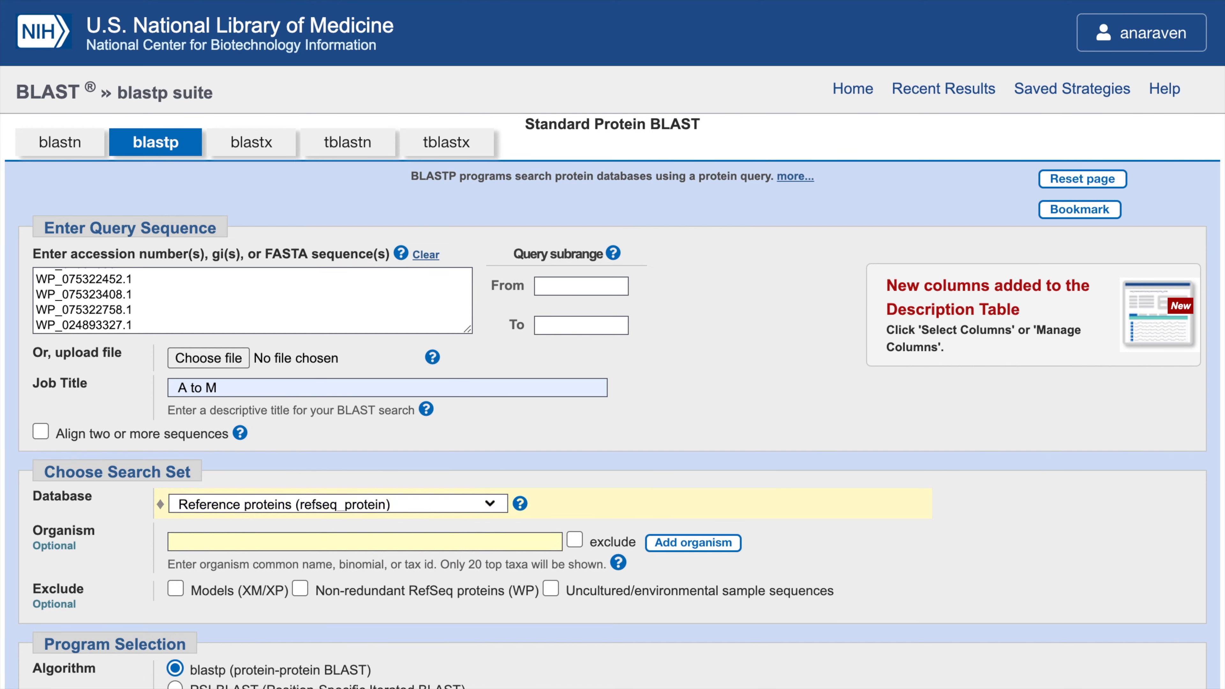
left_click(49, 1)
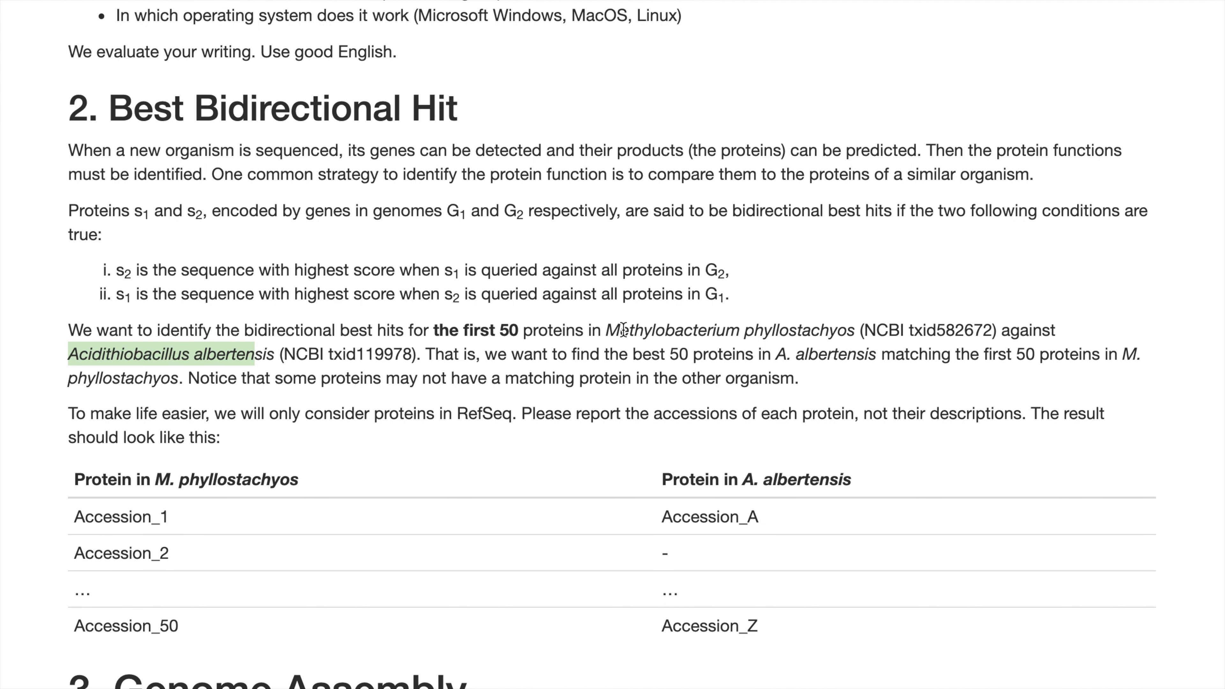
- Copy the organism name Methylobacterium phyllostachyos from the question page and return to BLAST
left_click_drag(604, 331, 811, 332)
key("ctrl+c")
left_click(610, 330)
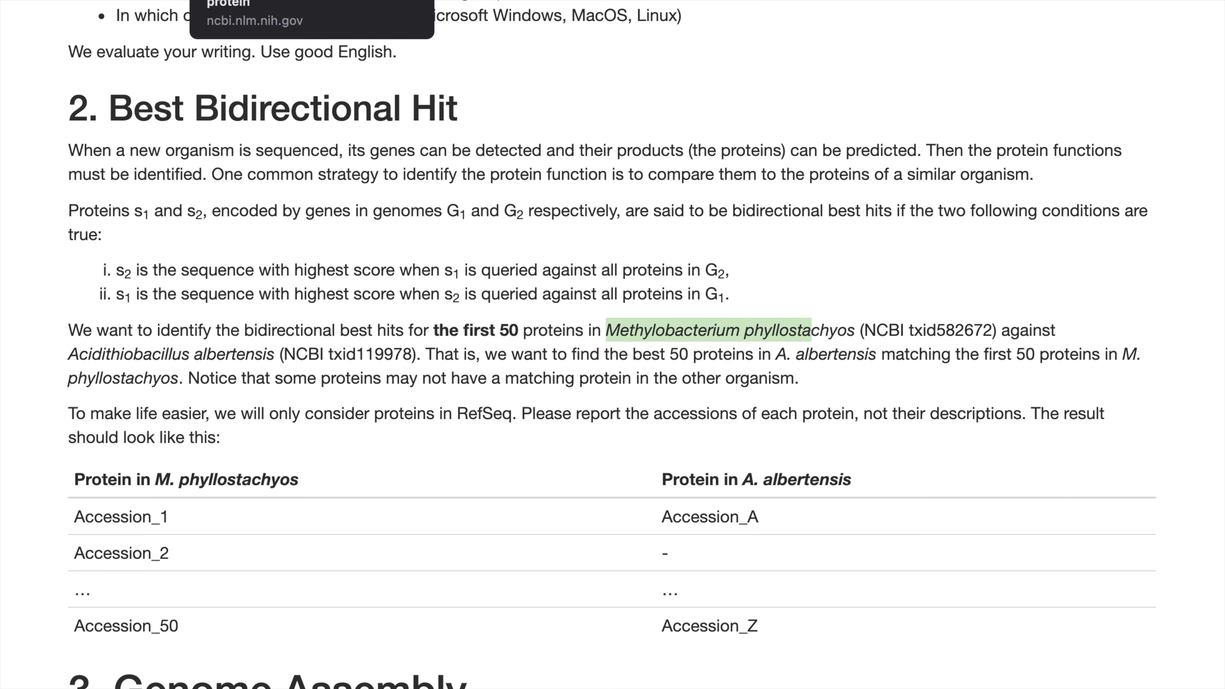
left_click(465, 1)
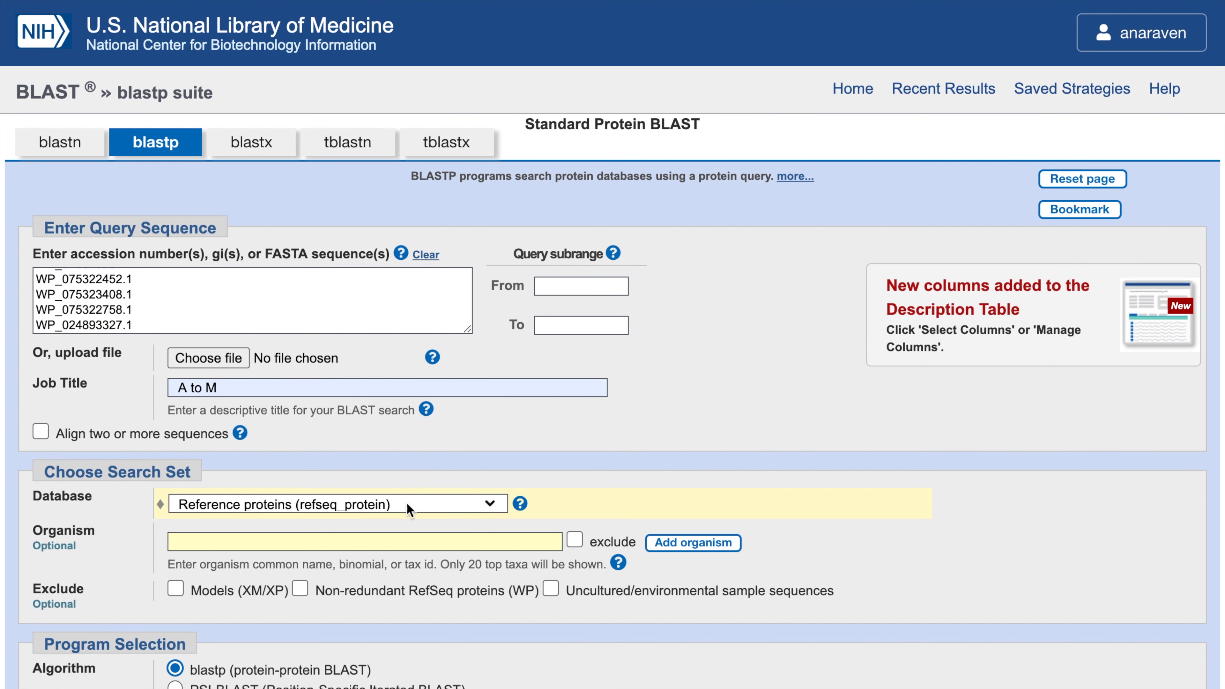
- Restrict the organism to Methylobacterium phyllostachyos (taxid:582672)
left_click(270, 548)
key("ctrl+v")
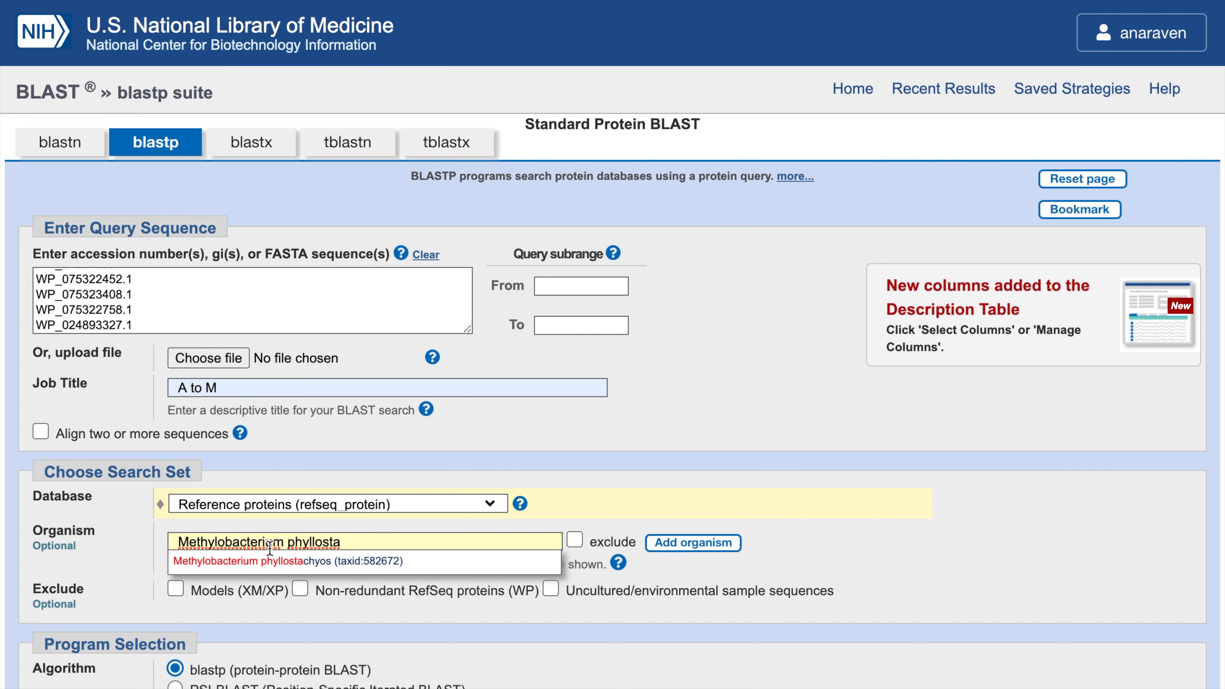
left_click(279, 561)
- Set Max target sequences to 10 and run the BLAST search
scroll(517, 633, "down", 3)
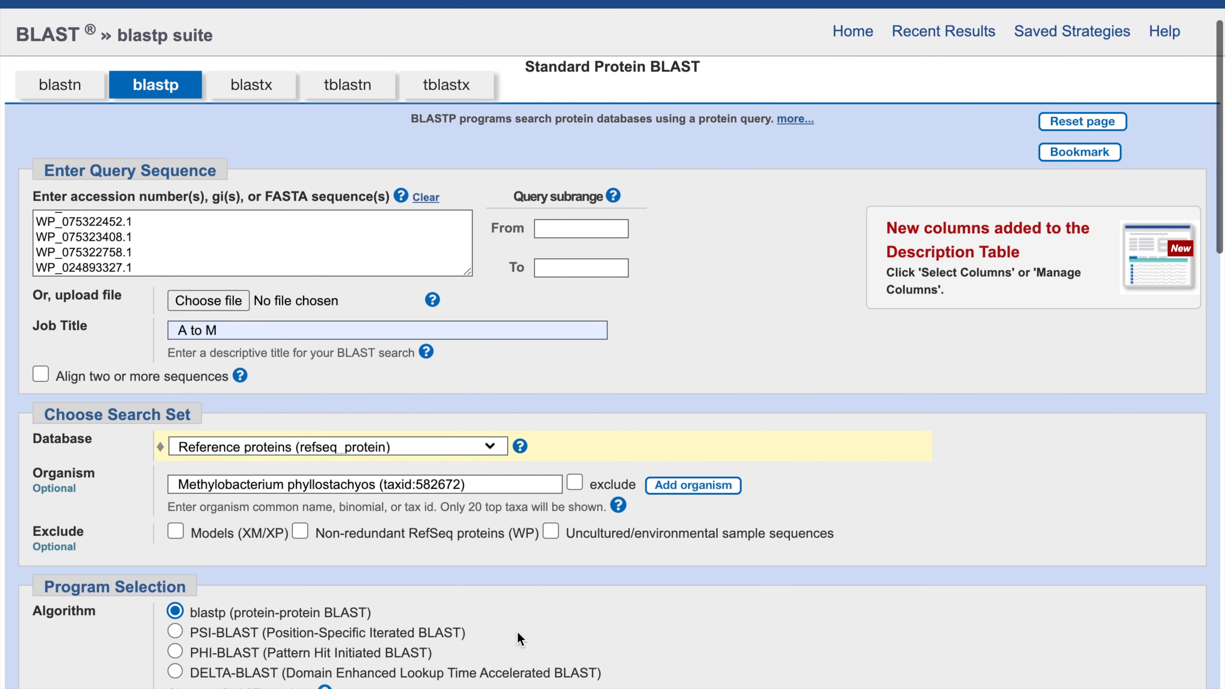
scroll(517, 632, "down", 6)
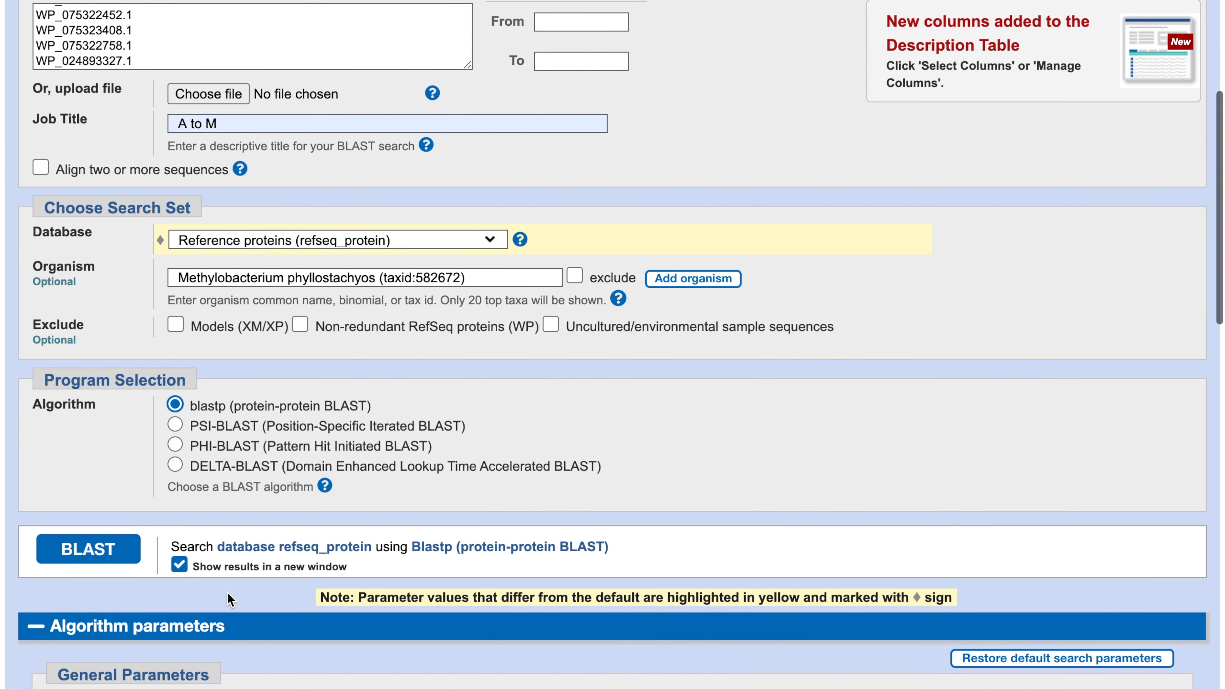
scroll(227, 593, "down", 2)
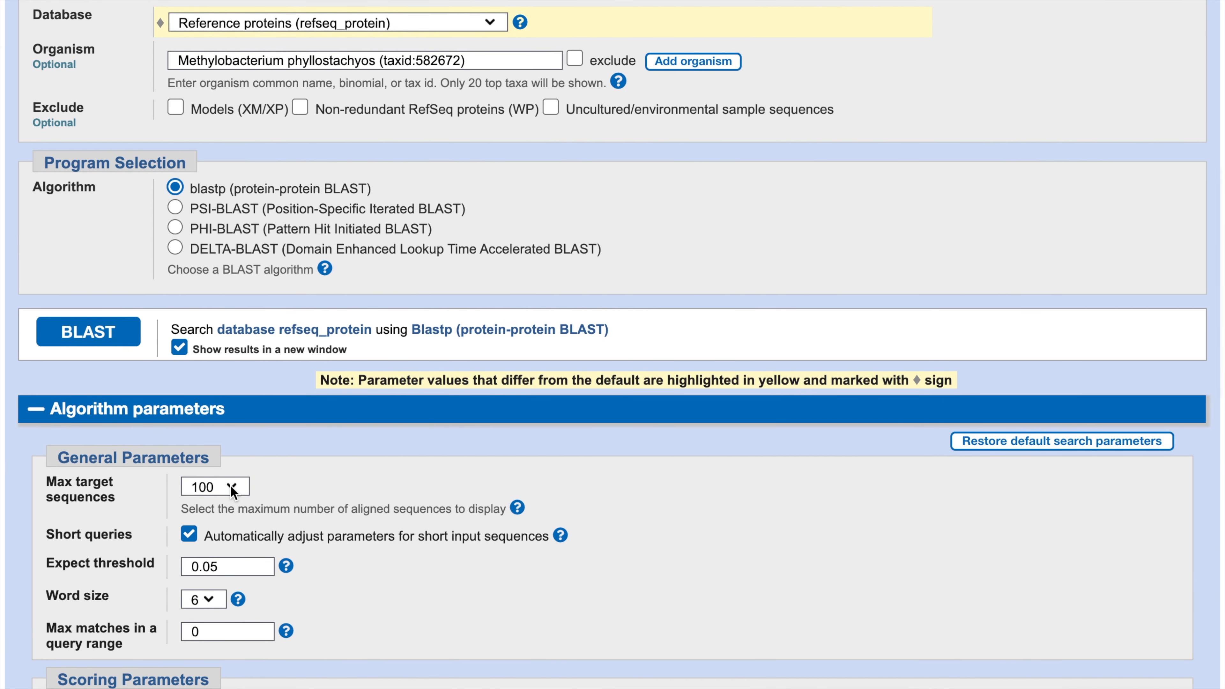
left_click(231, 486)
left_click(227, 447)
scroll(414, 555, "down", 3)
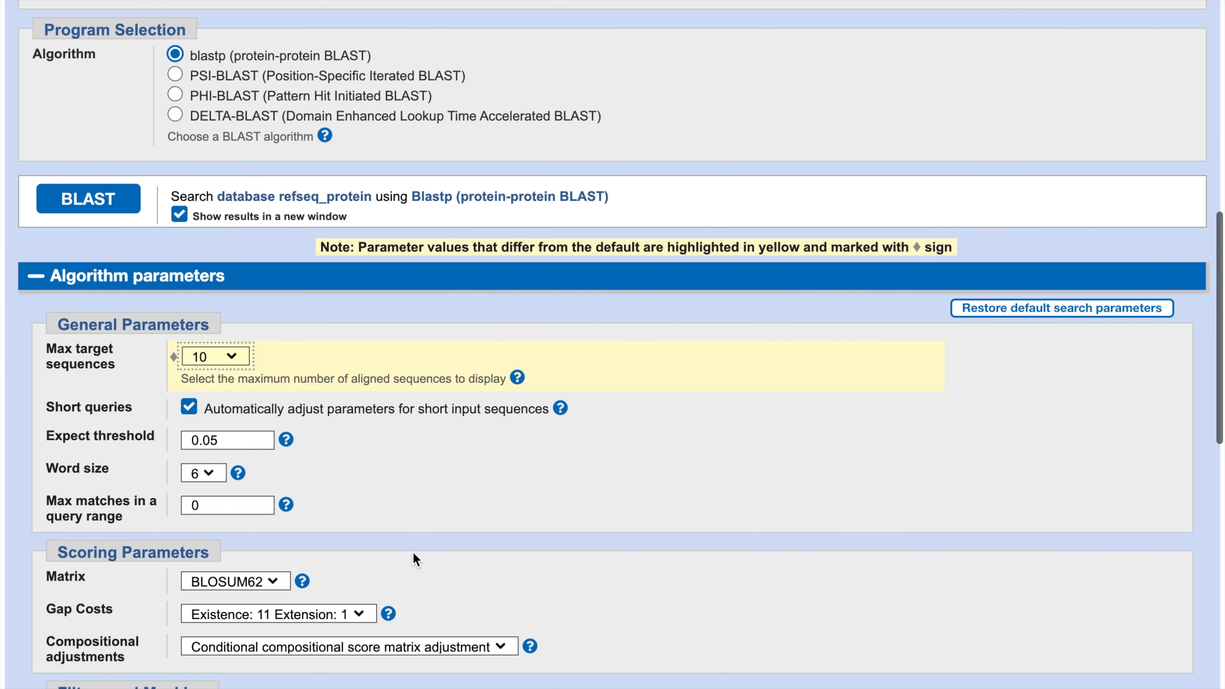
scroll(414, 552, "down", 1)
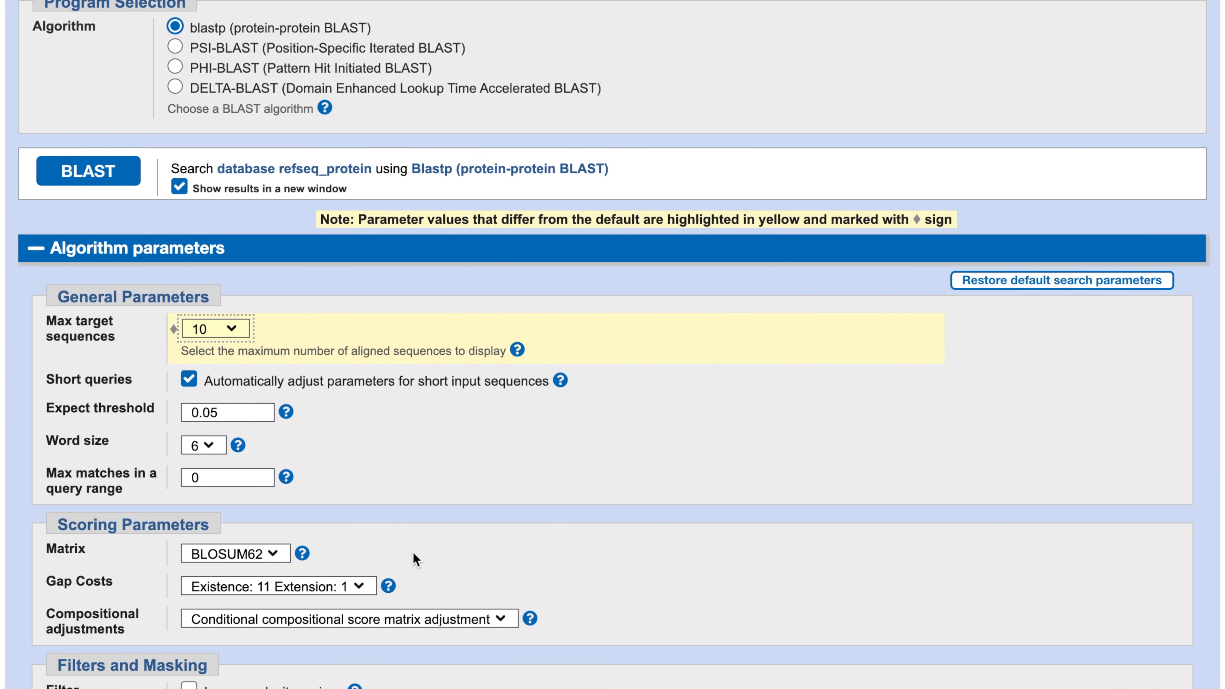
scroll(413, 552, "down", 4)
scroll(412, 553, "up", 17)
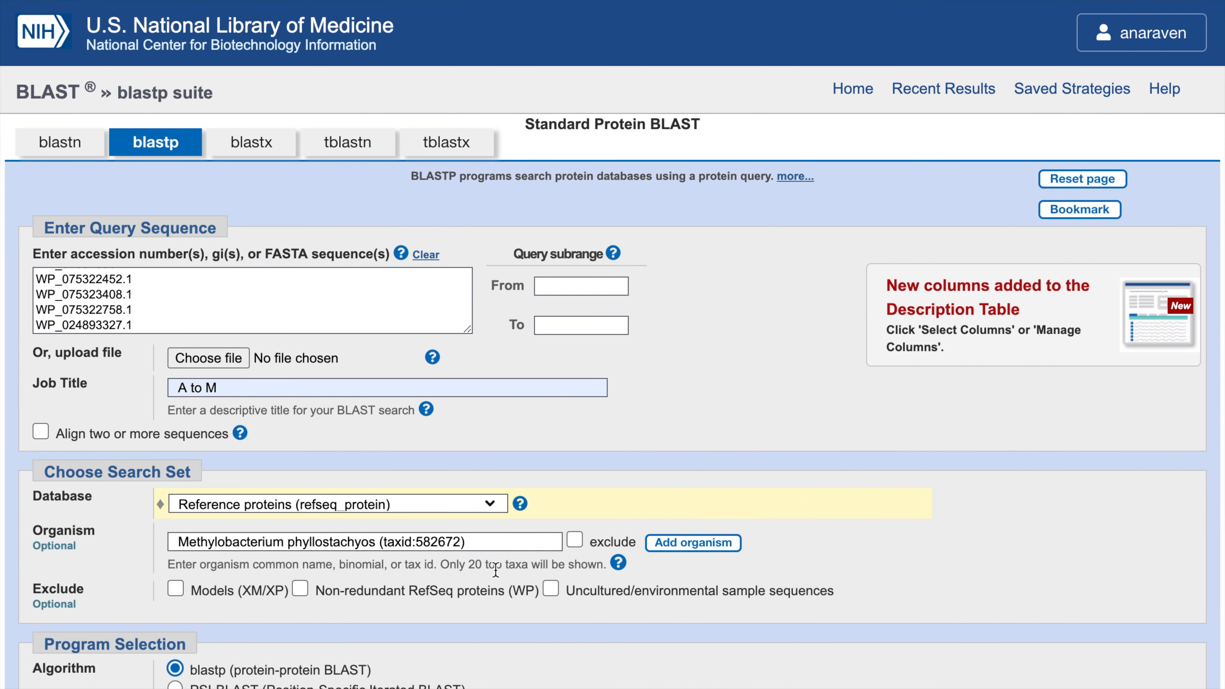
scroll(495, 570, "down", 9)
left_click(77, 352)
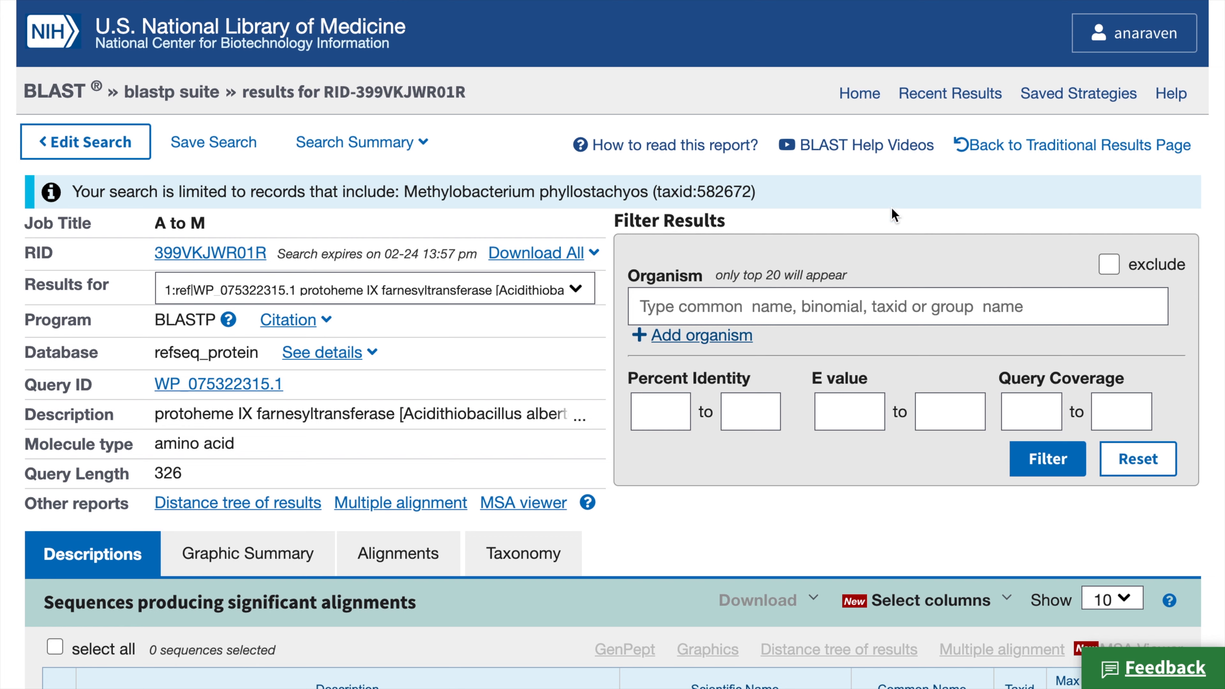
- On the BLAST results page, save all A to M hits using Download All as Hit Table(csv)
left_click(575, 291)
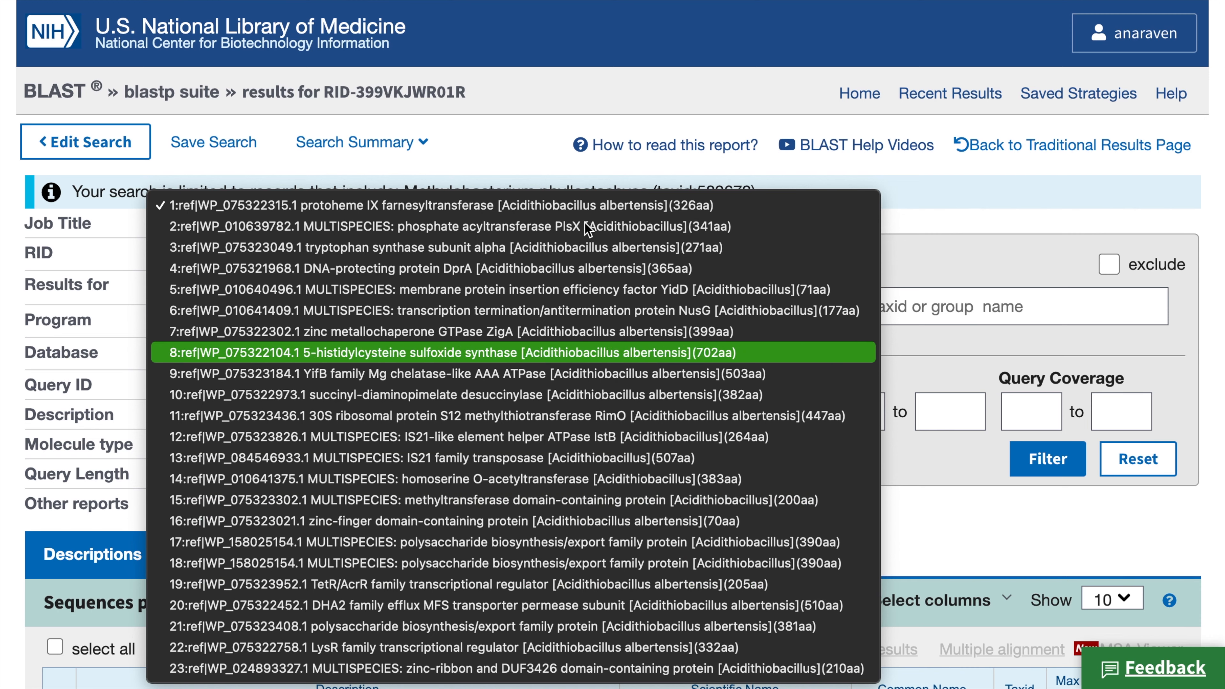
left_click(998, 174)
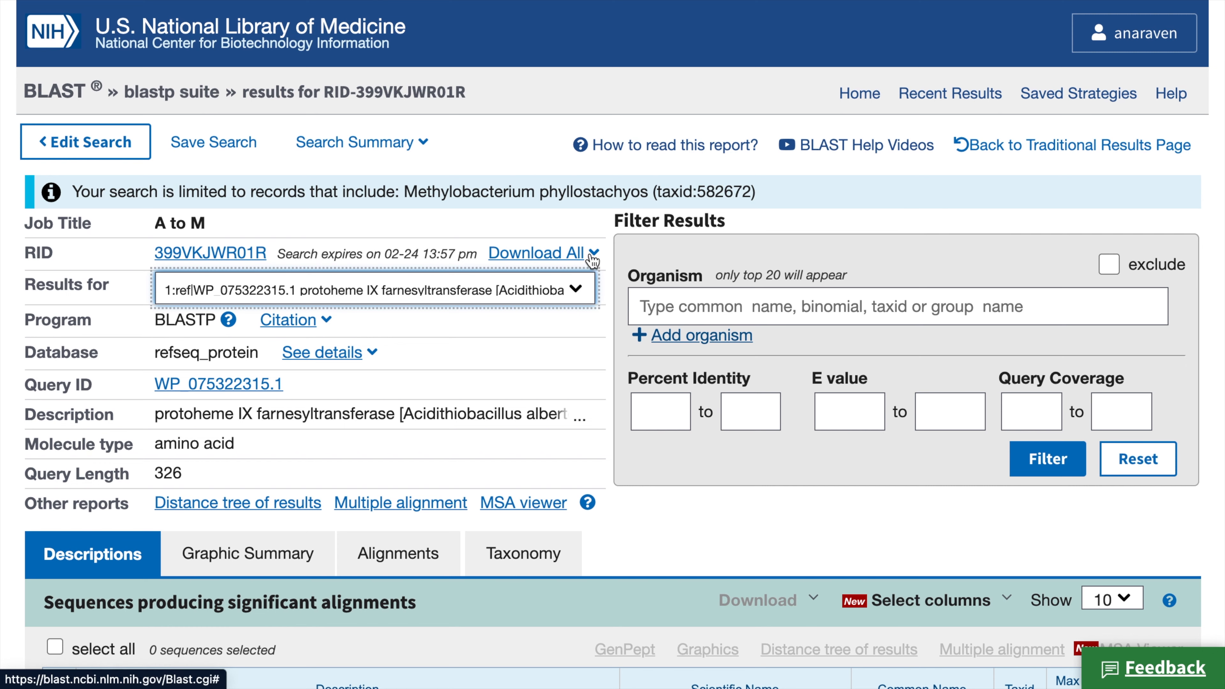
left_click(593, 254)
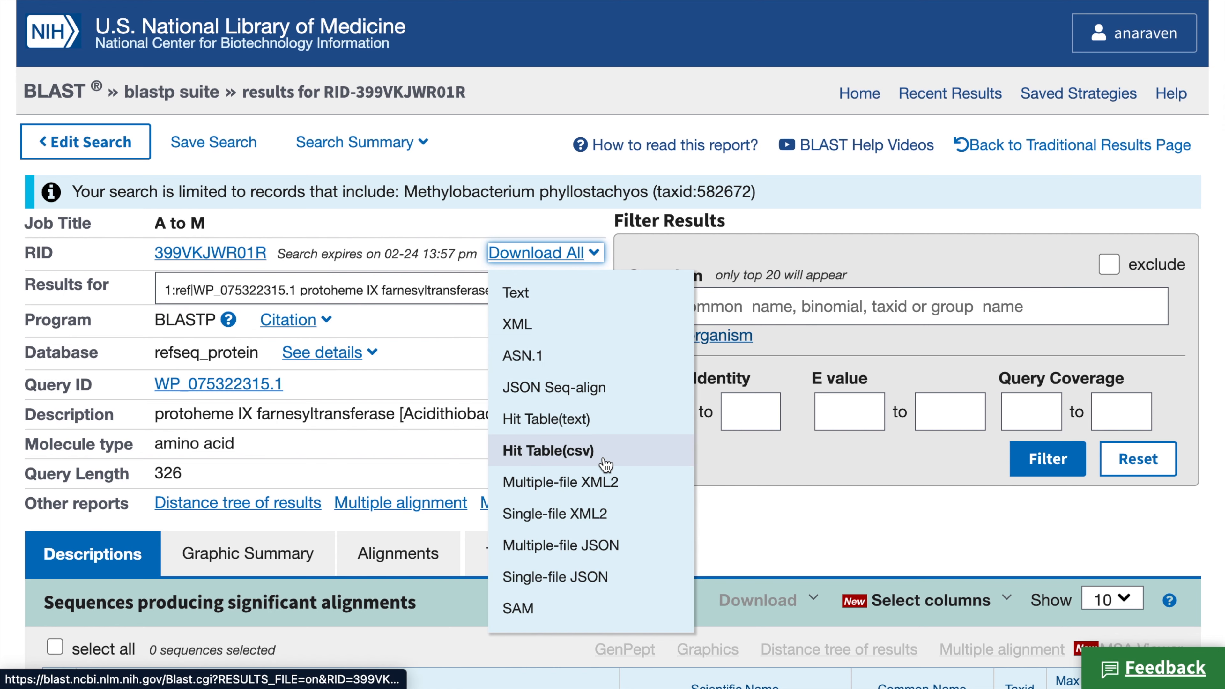
left_click(821, 167)
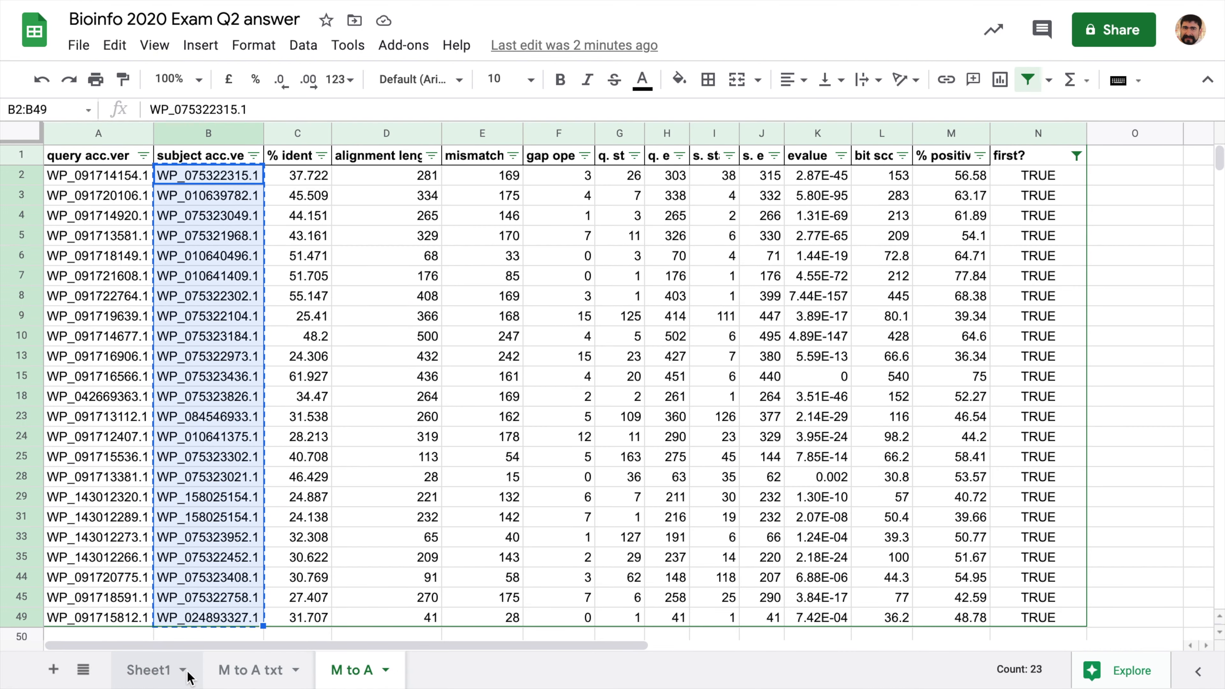
- Import the downloaded hit-table CSV into a new sheet using the comma separator
left_click(79, 45)
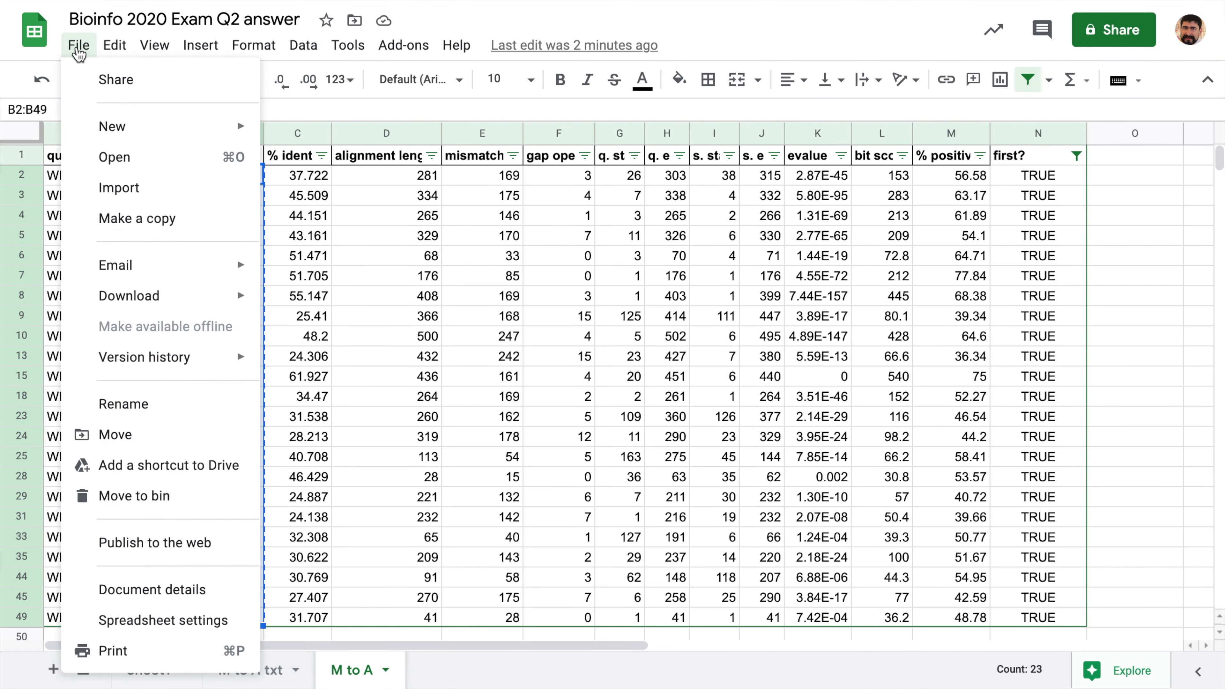
left_click(119, 187)
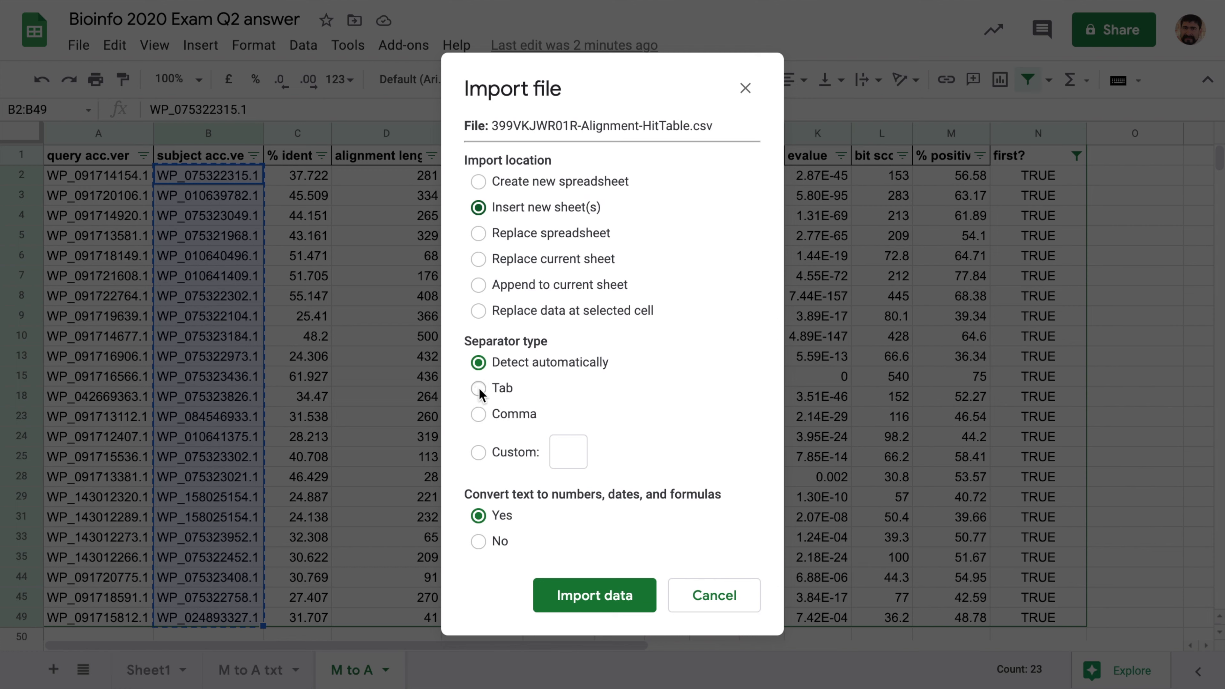
left_click(475, 413)
left_click(600, 604)
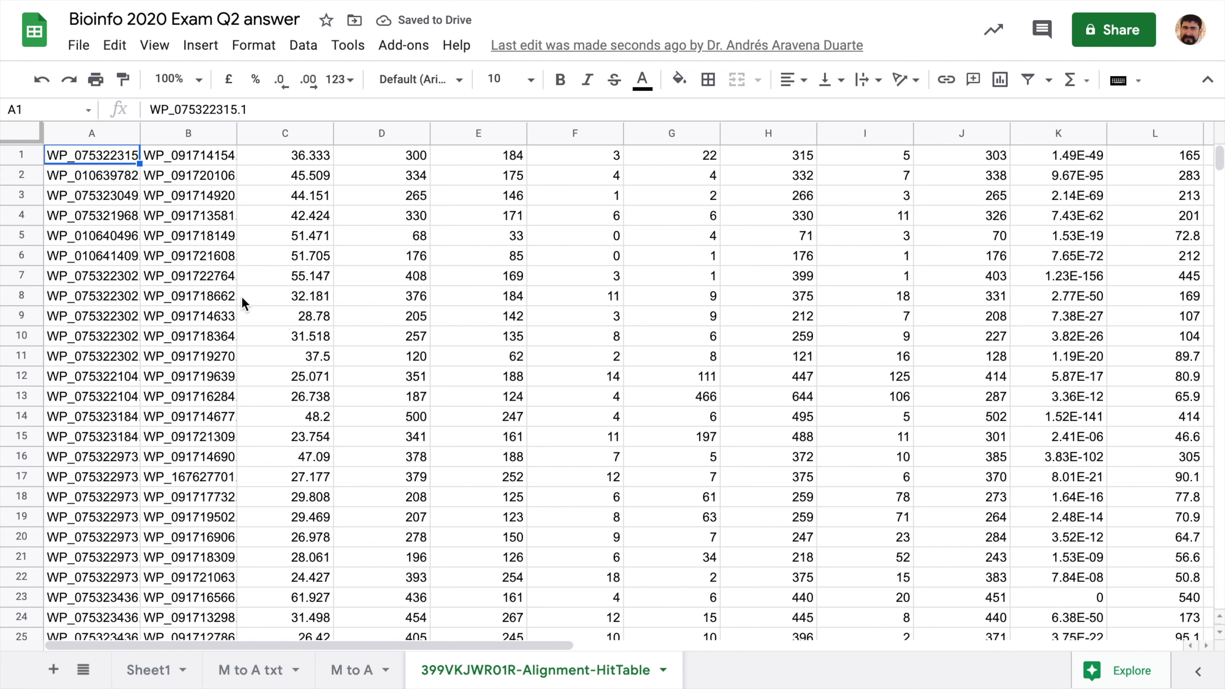
- Insert a blank first row on the hit-table sheet and paste in M to A's column headers
left_click(25, 150)
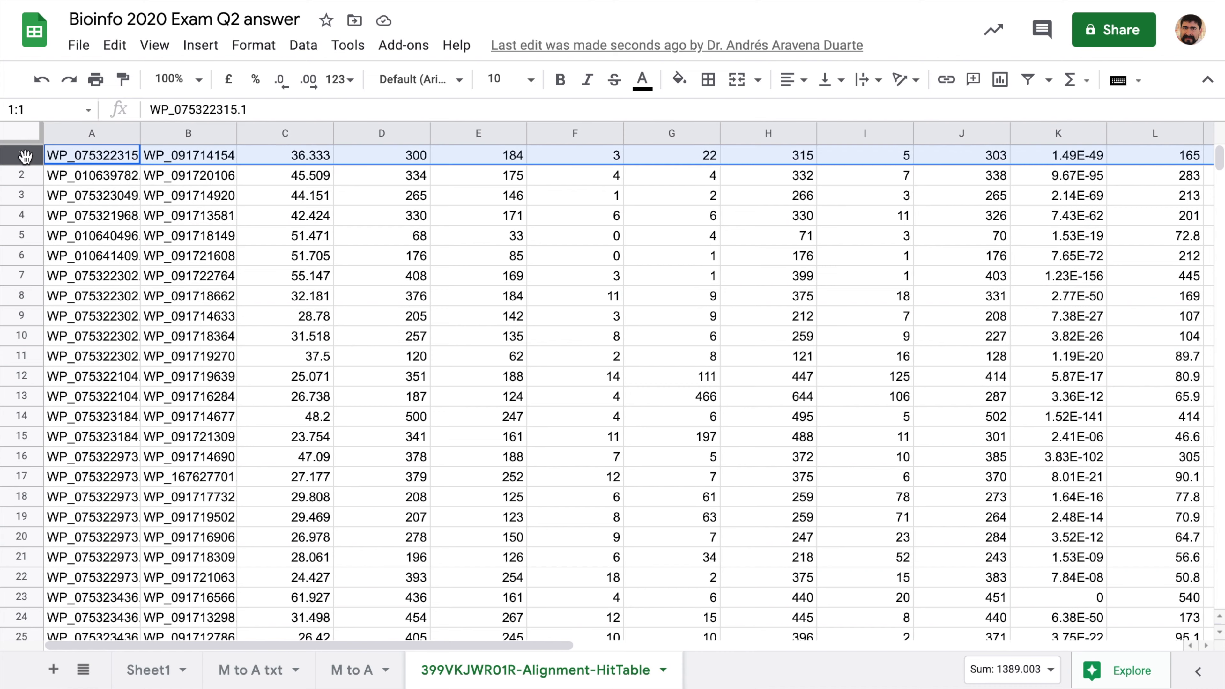
right_click(25, 157)
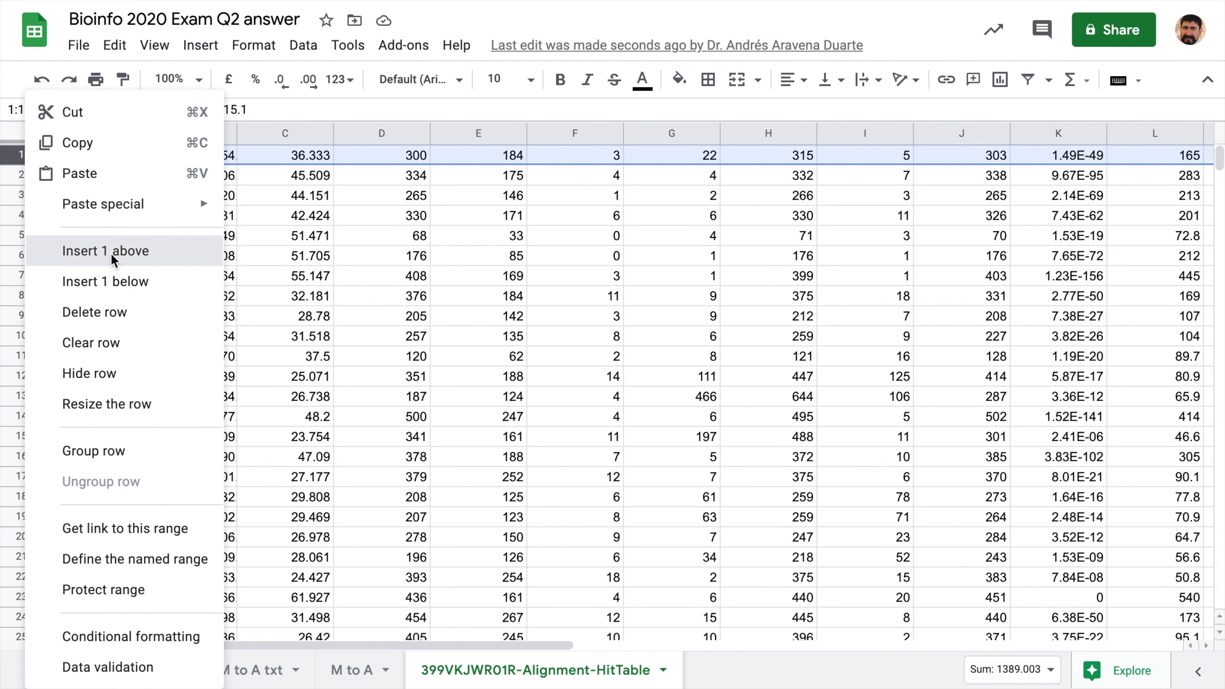
left_click(110, 251)
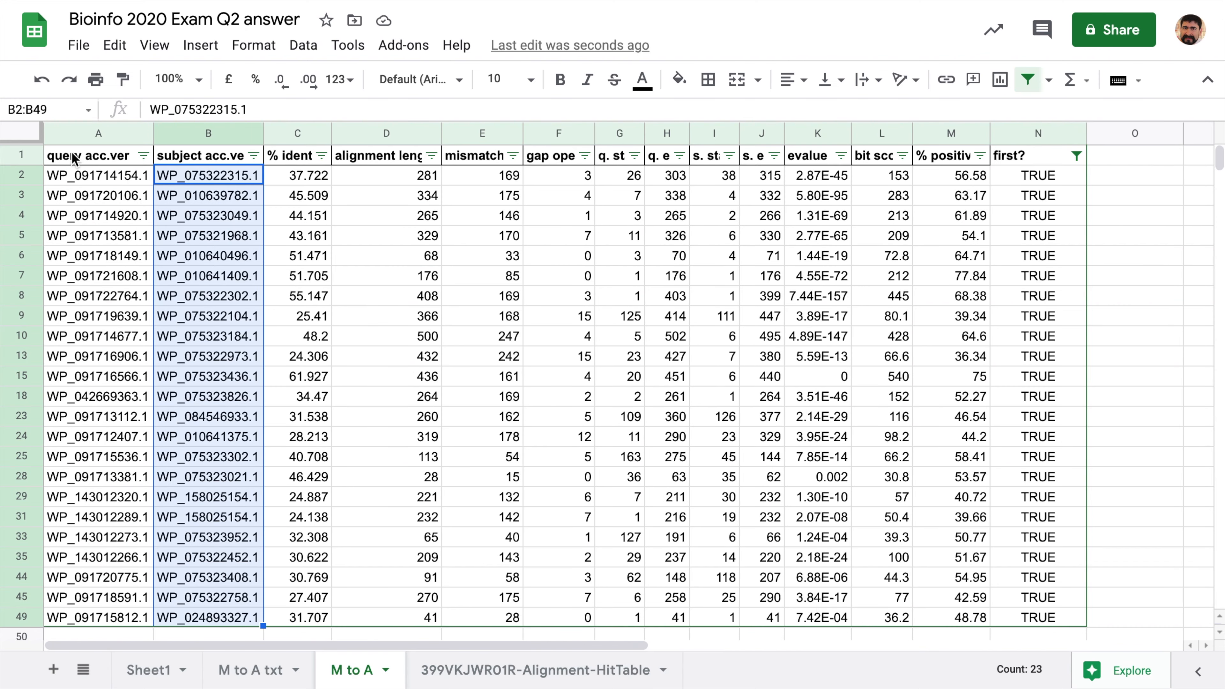
left_click(21, 154)
key("ctrl+c")
left_click(479, 671)
left_click(23, 156)
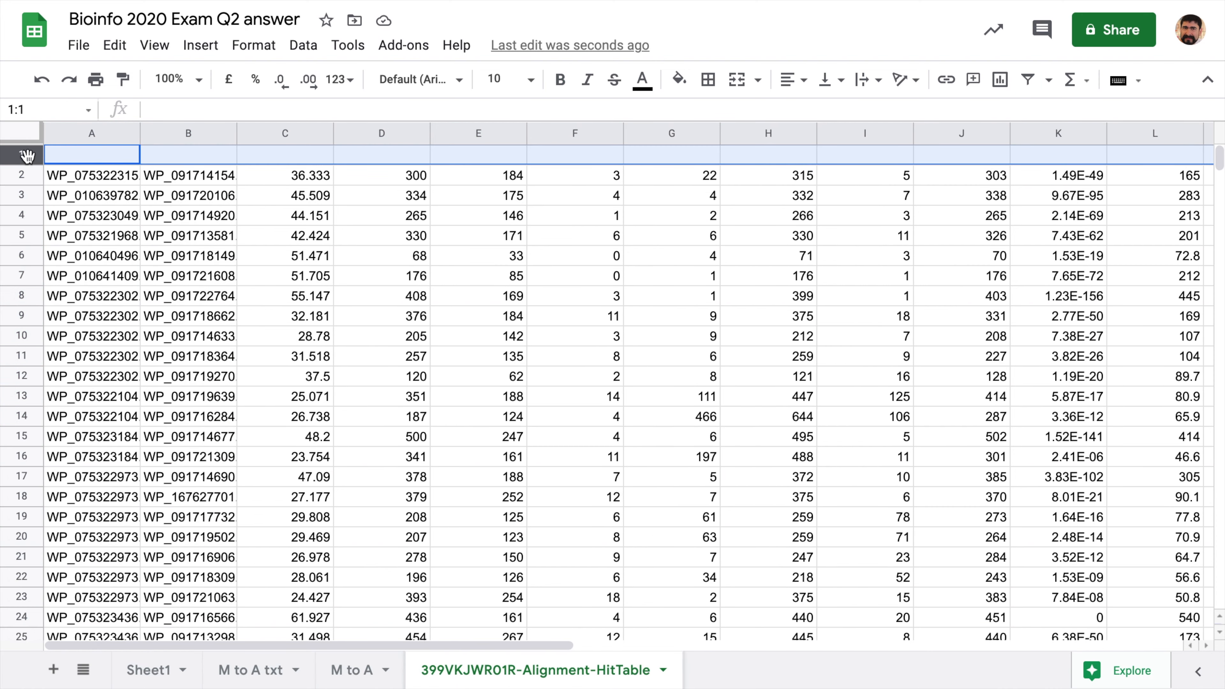
key("ctrl+v")
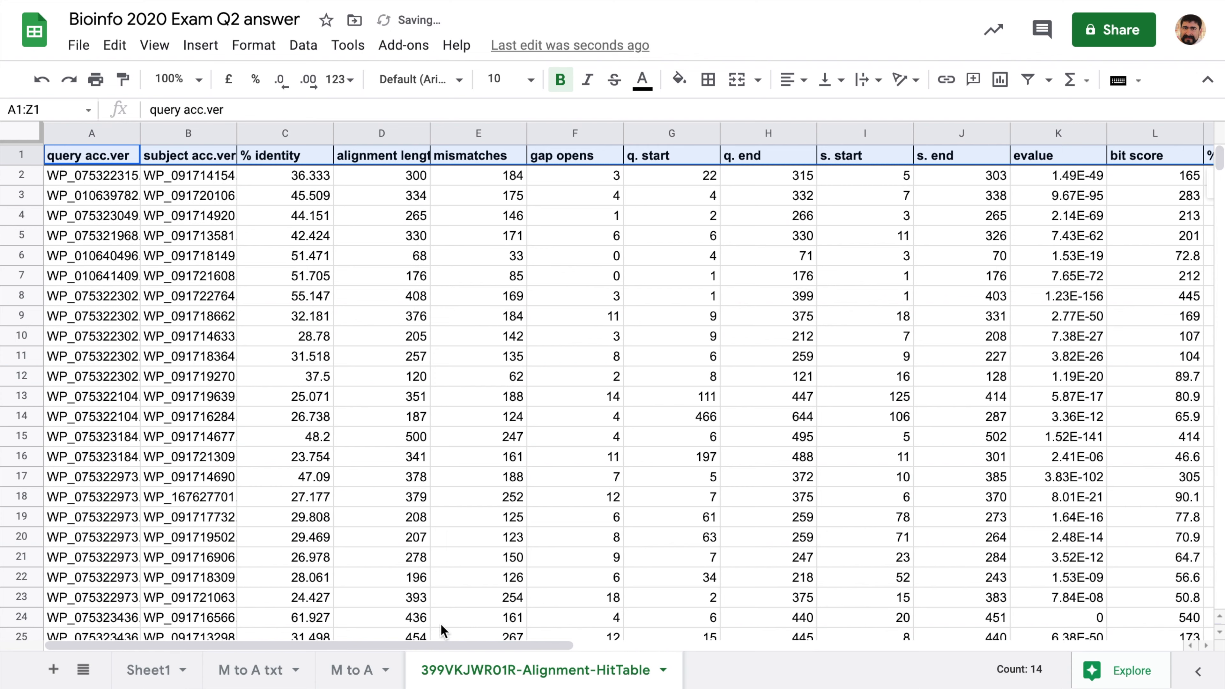
- Rename the hit-table sheet to 'A to M'
left_click(661, 672)
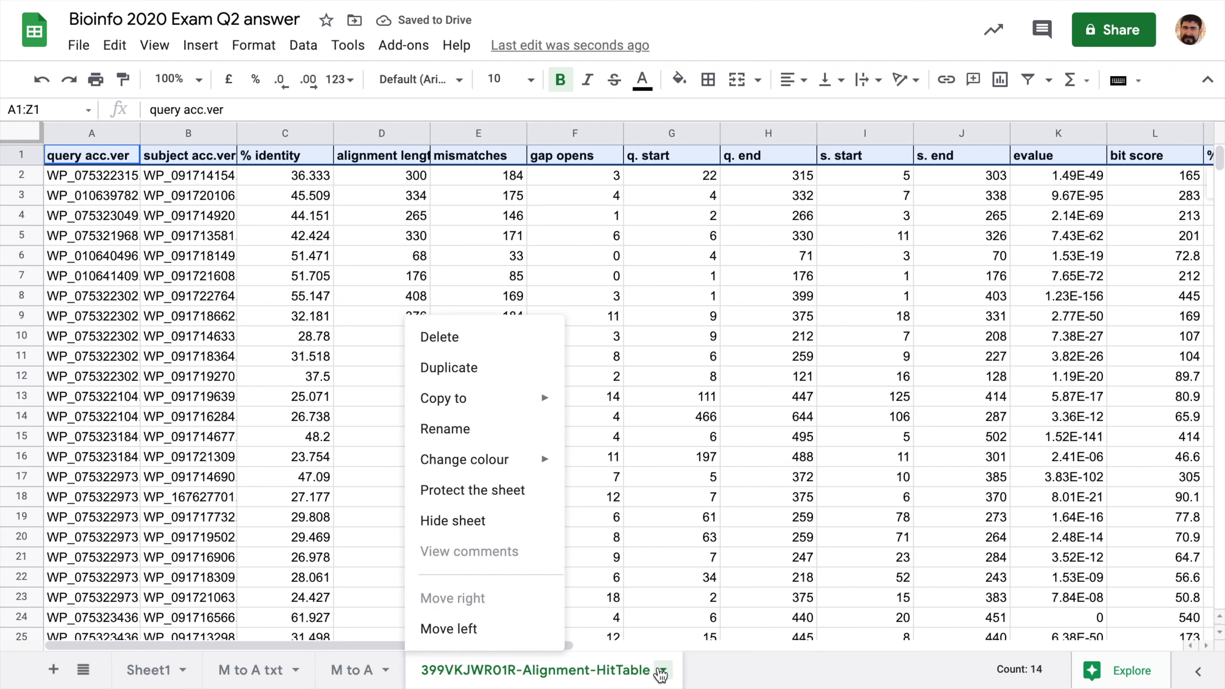
left_click(518, 428)
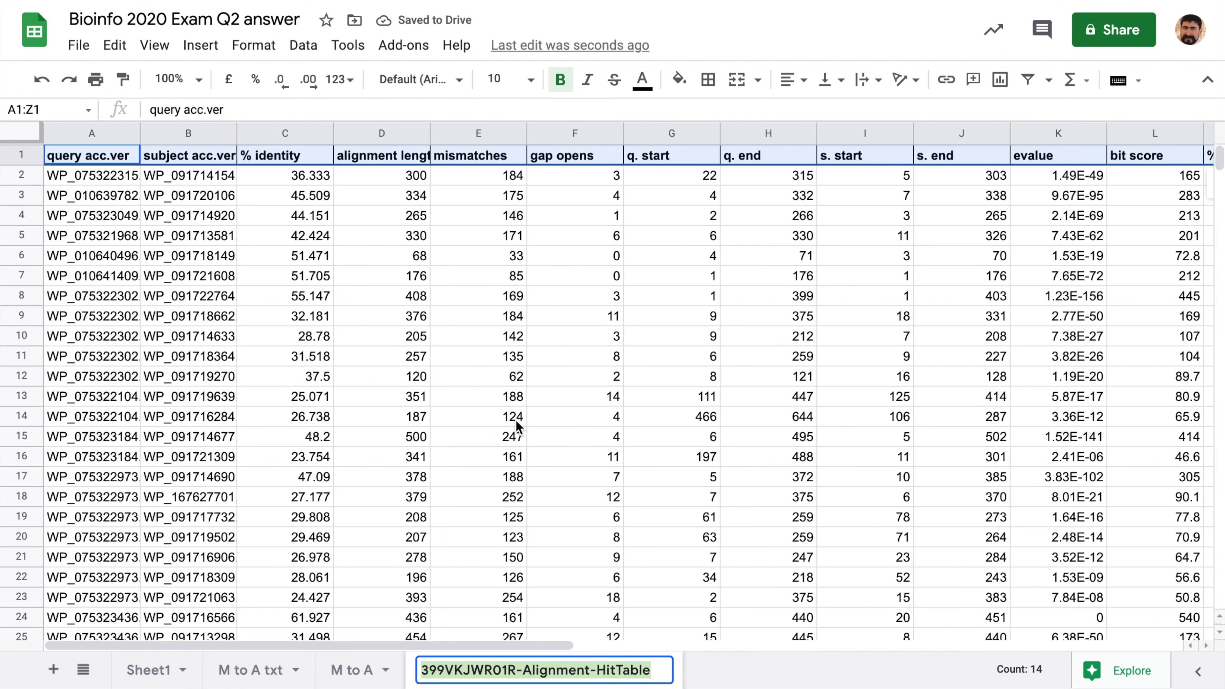
type("A to M")
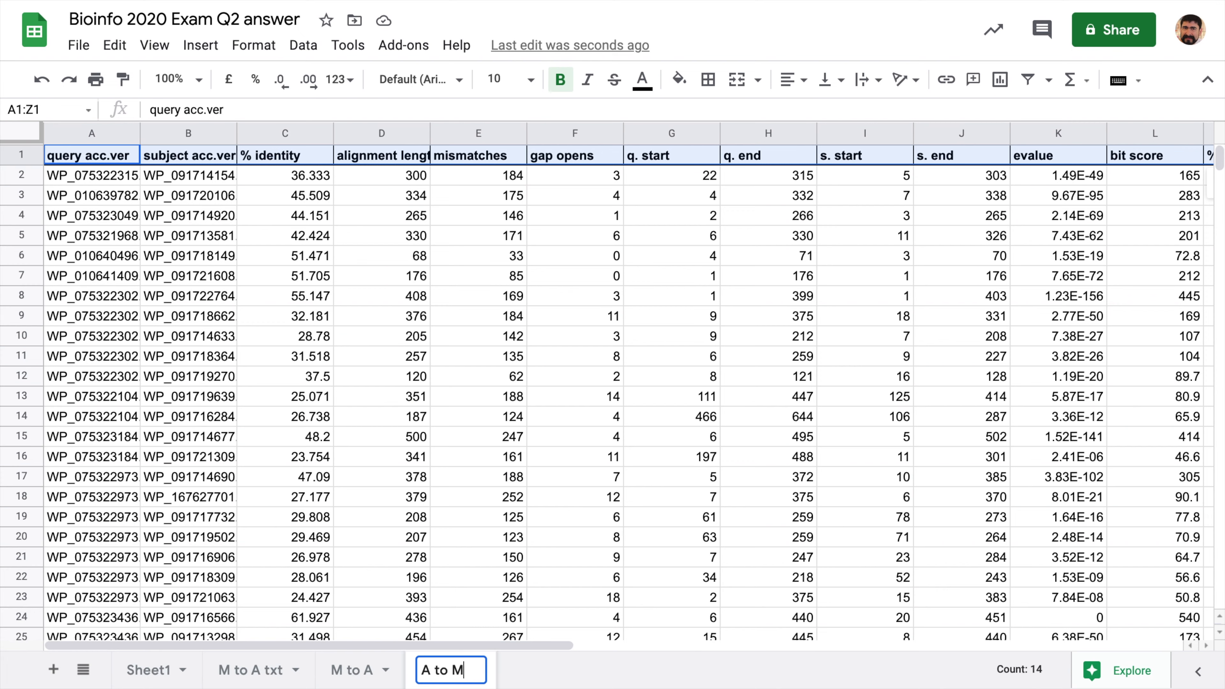
key("Return")
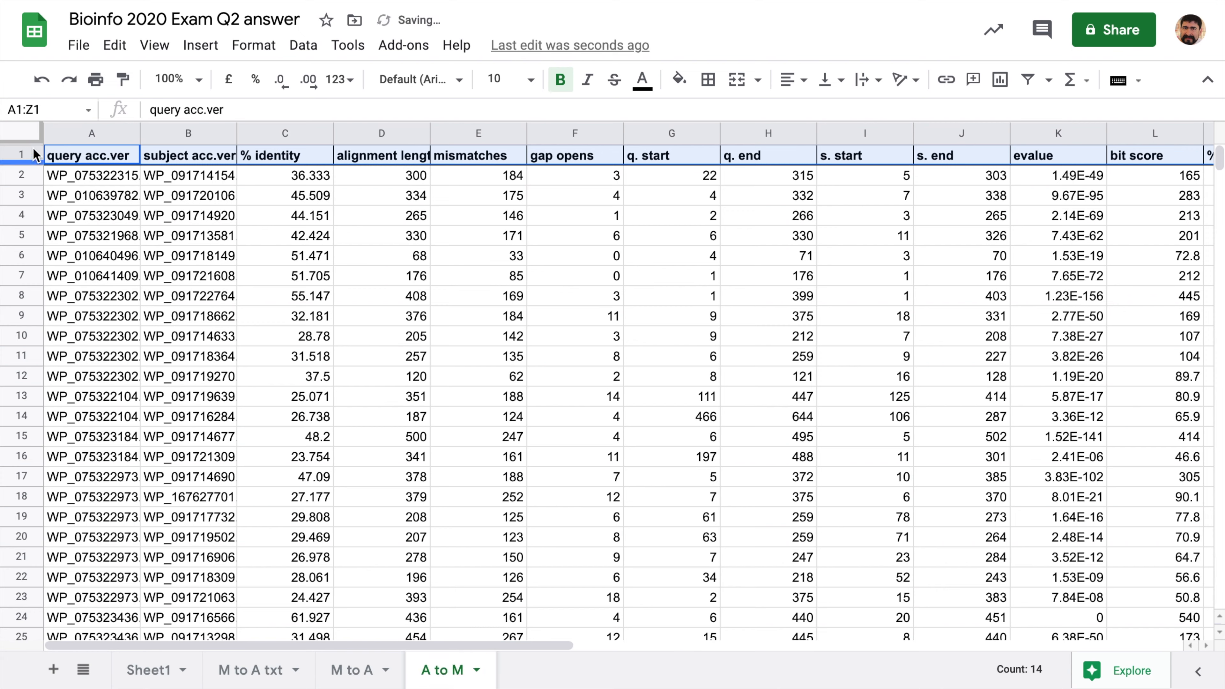
left_click(21, 133)
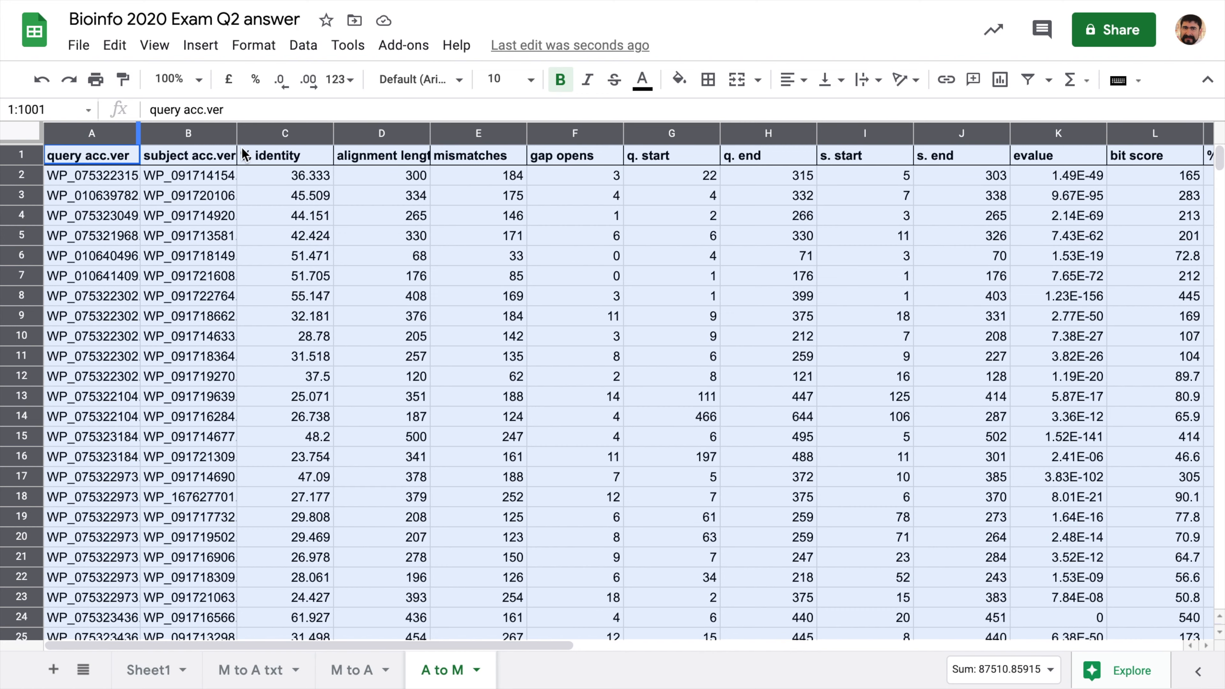
- Auto-fit all A to M columns and paste M to A's =A2<>A1 first? formula into N2
double_click(139, 132)
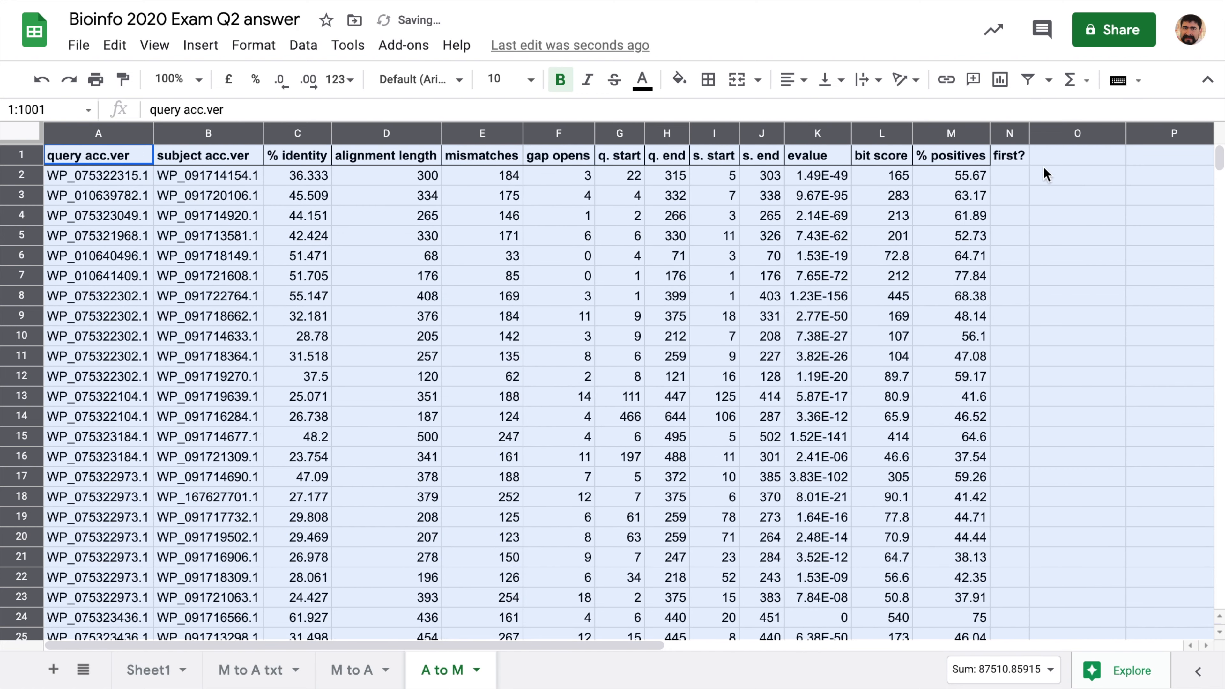
left_click(1017, 182)
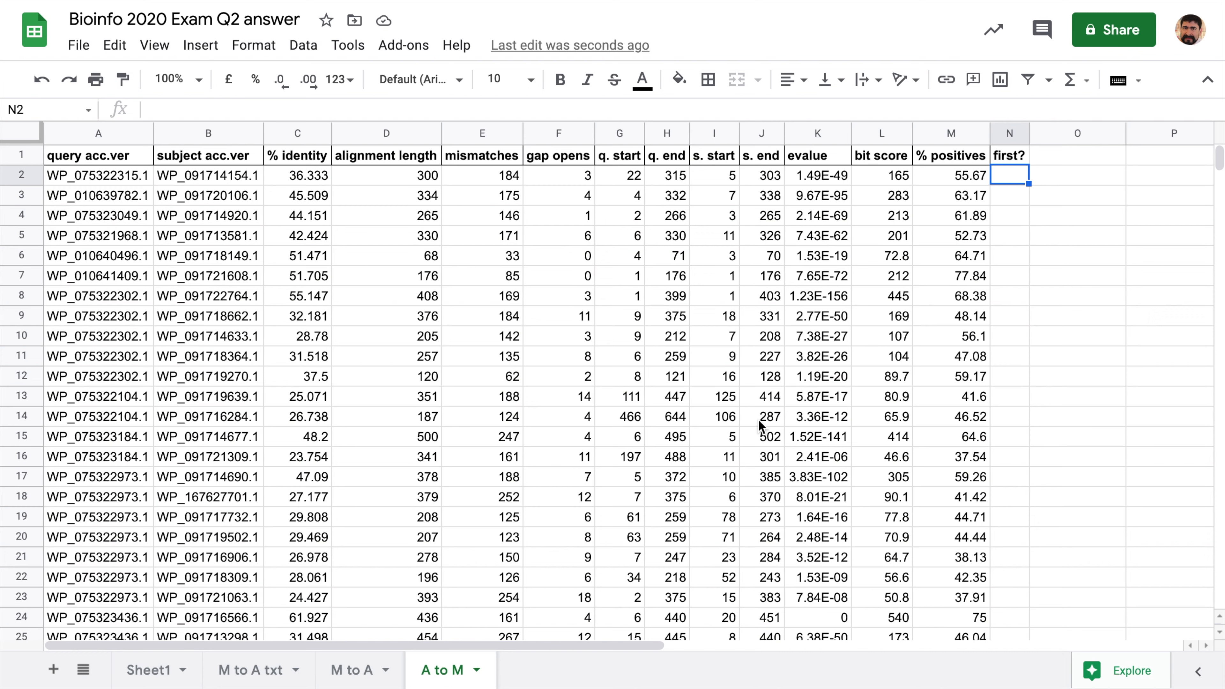
left_click(349, 676)
left_click(1028, 161)
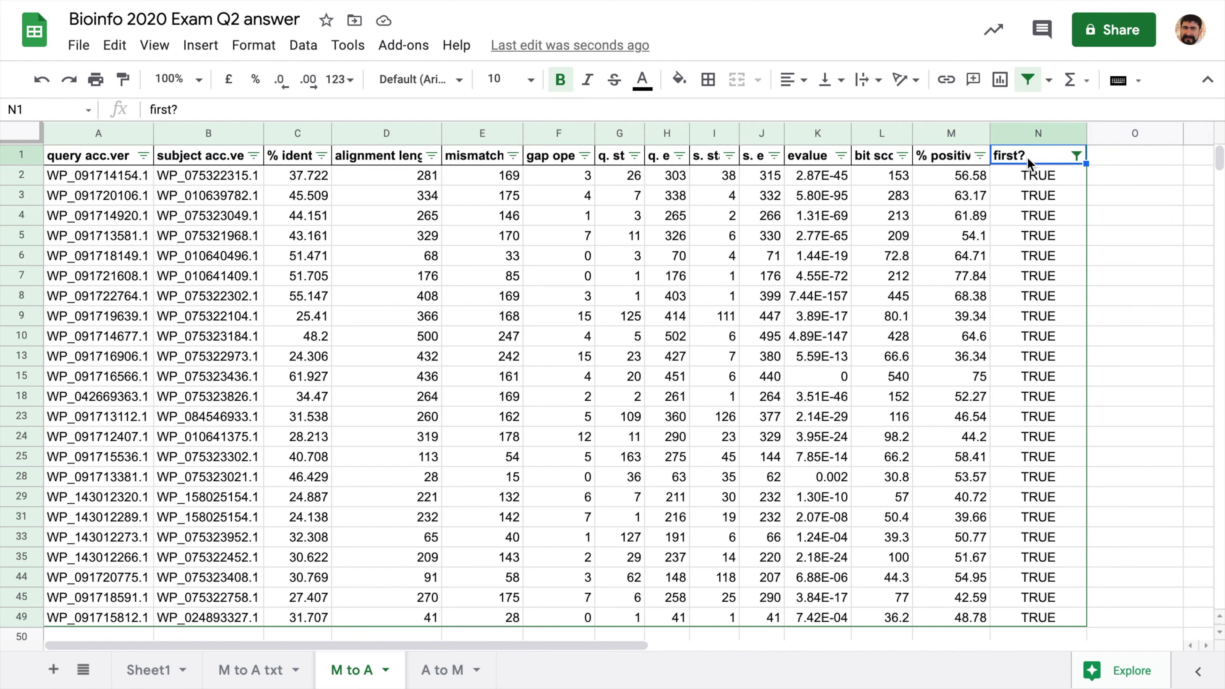
left_click(1025, 184)
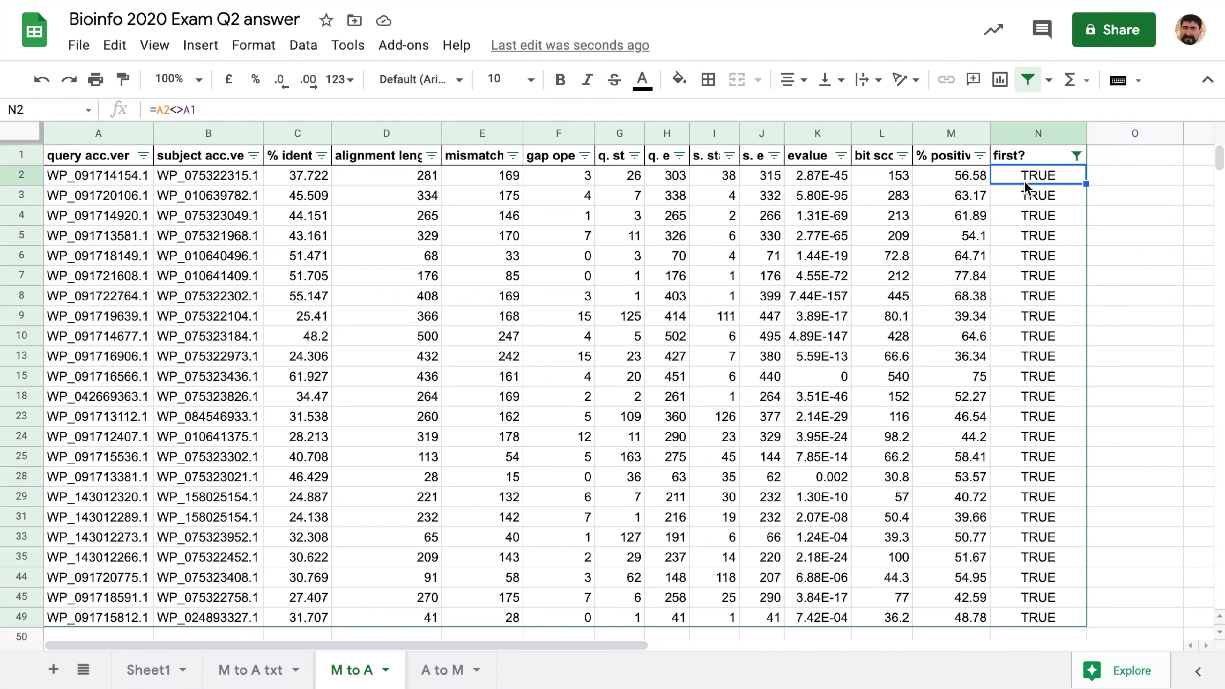
key("ctrl+c")
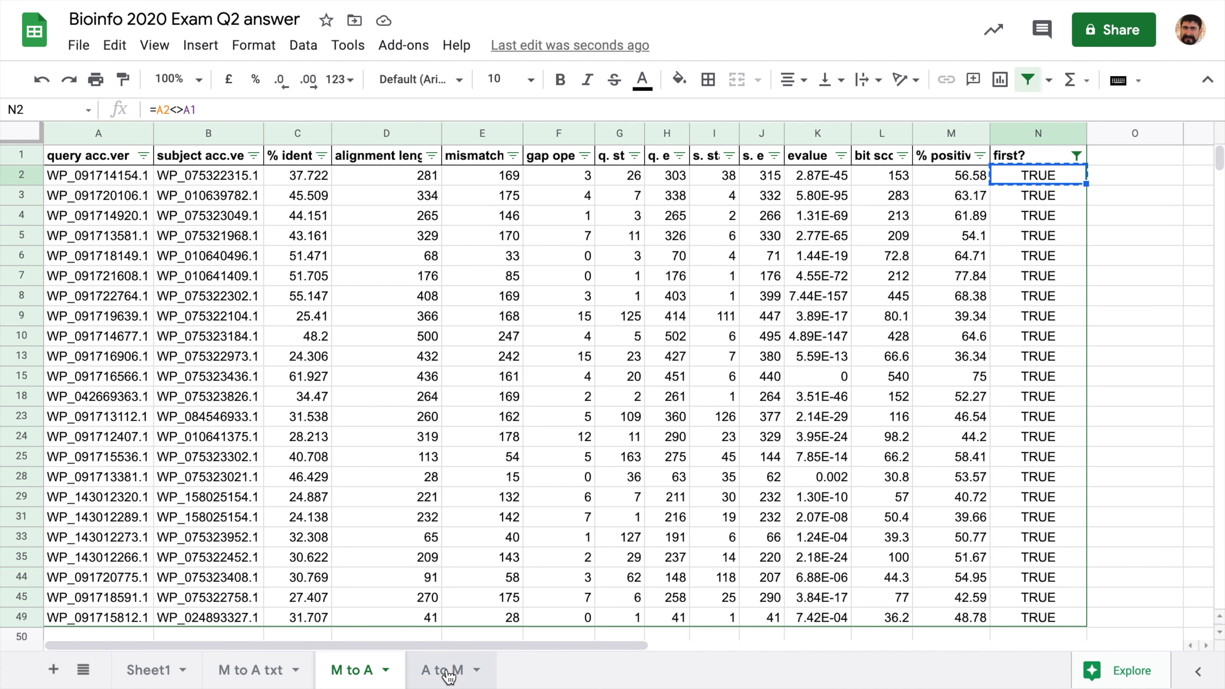
left_click(433, 675)
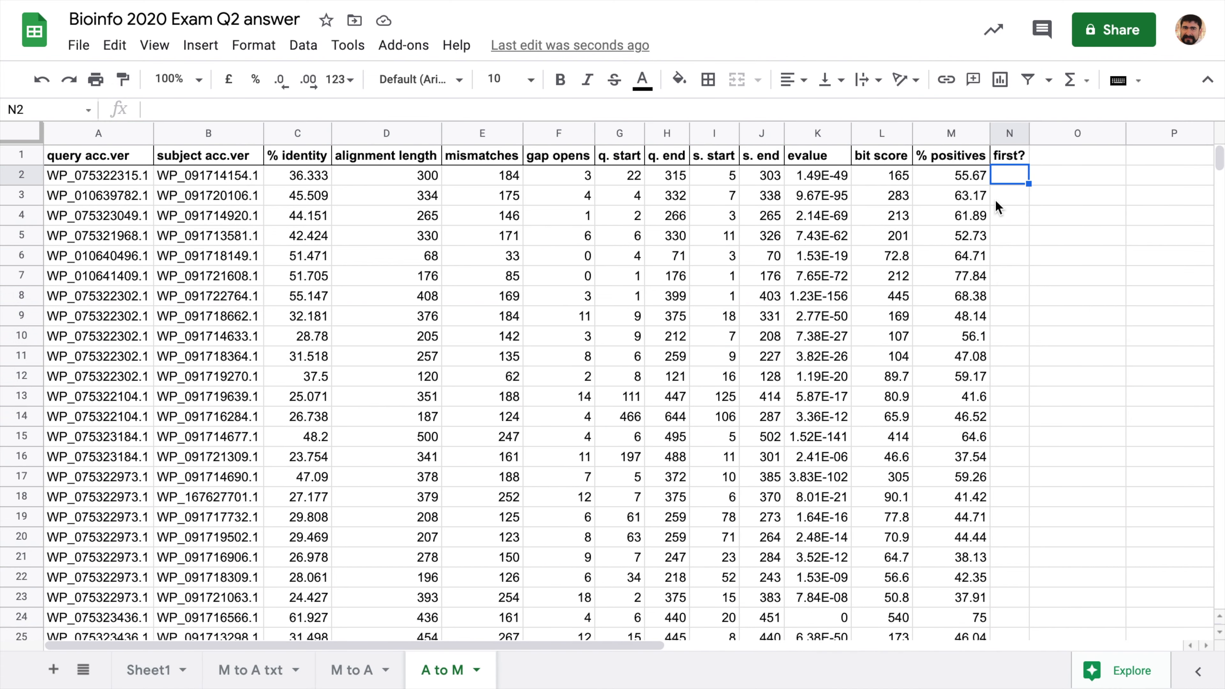
key("ctrl+v")
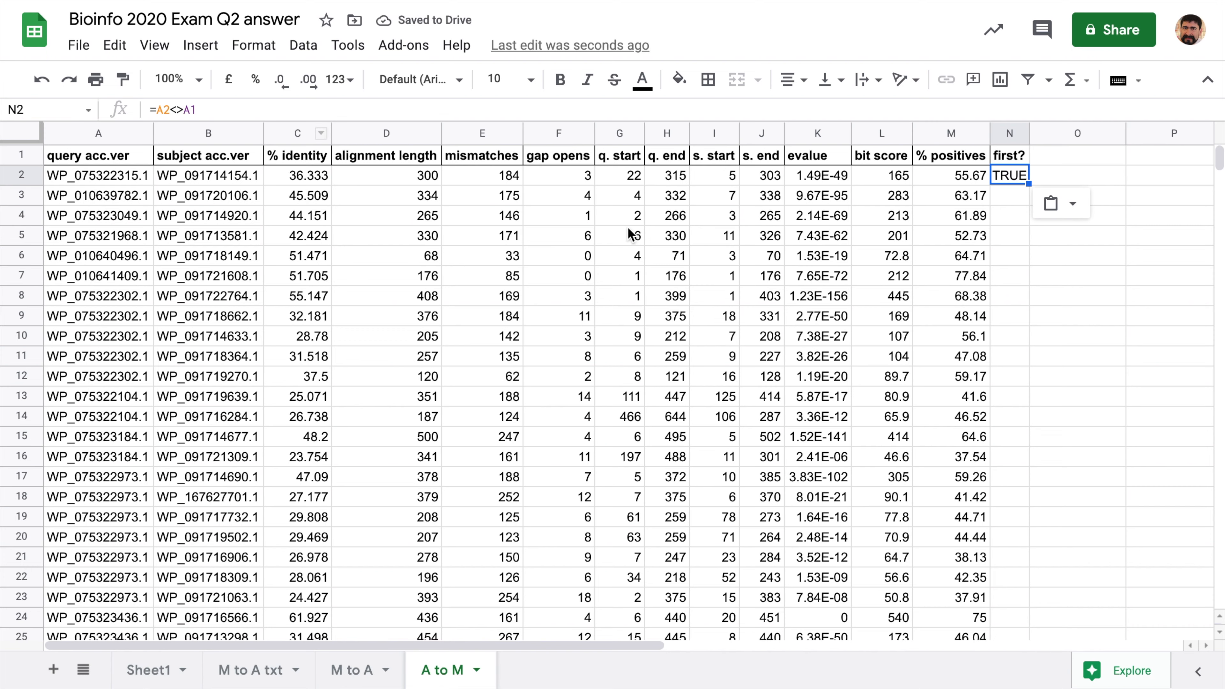
- Fill the first? formula down column N and widen the column to show TRUE/FALSE
double_click(1029, 185)
left_click_drag(1029, 184, 1029, 264)
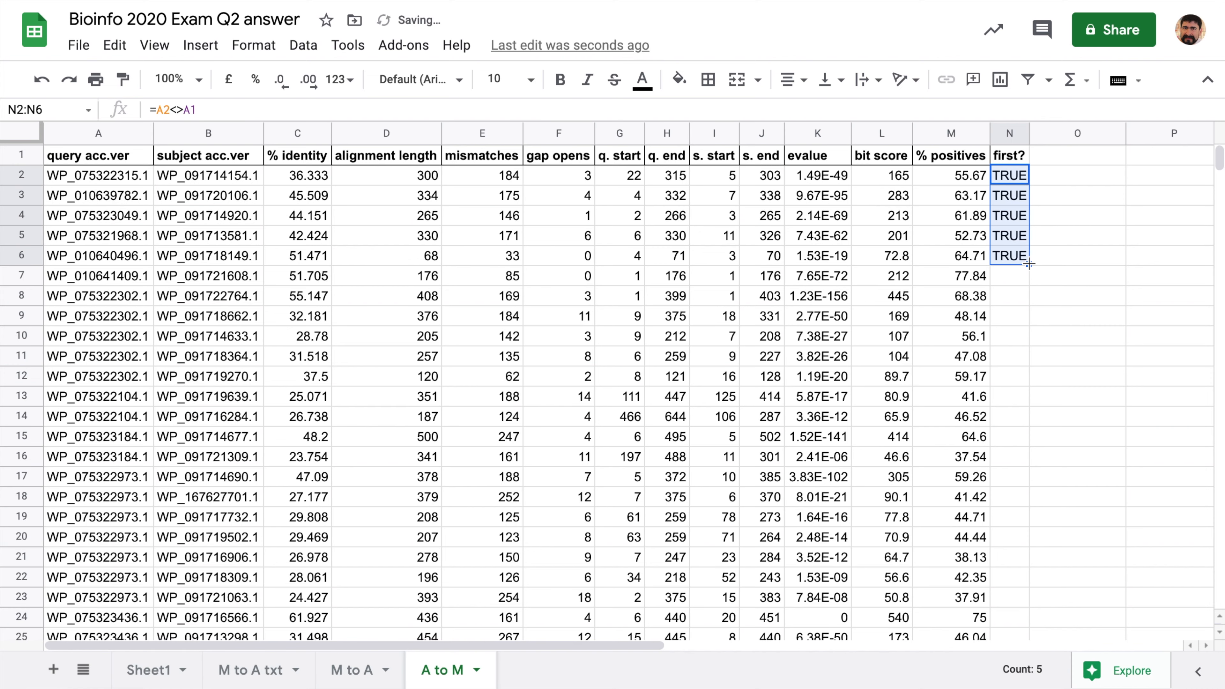
double_click(1030, 264)
scroll(1028, 266, "down", 3)
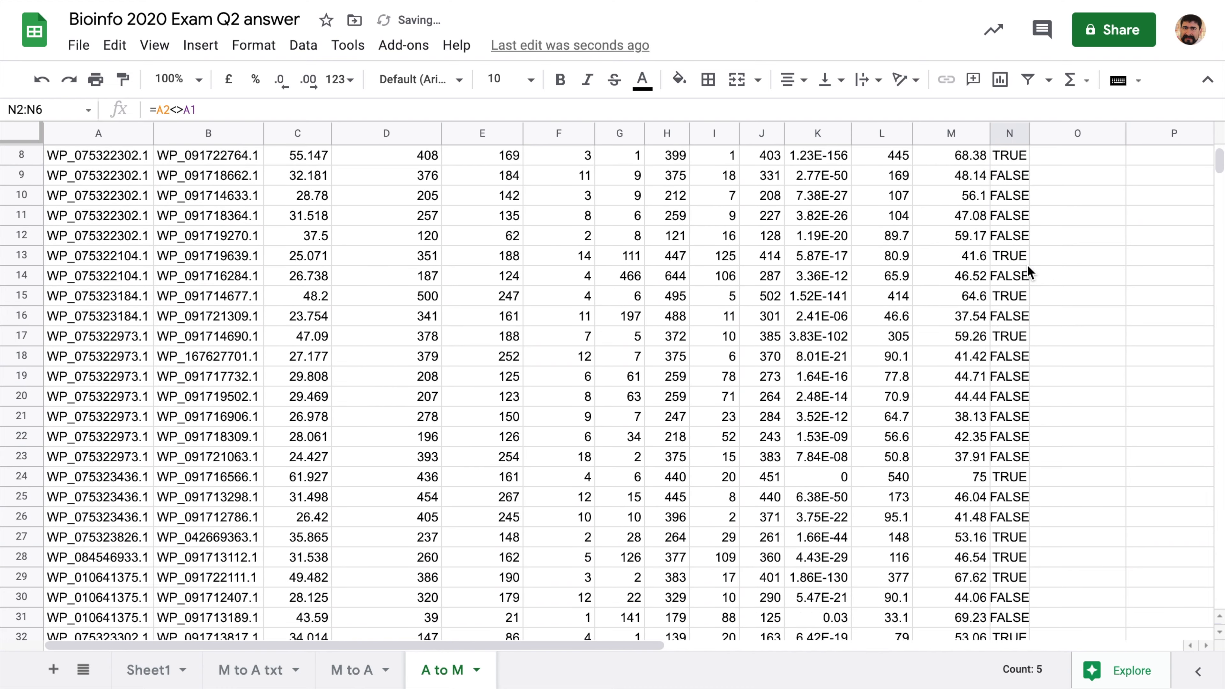
scroll(1028, 266, "up", 3)
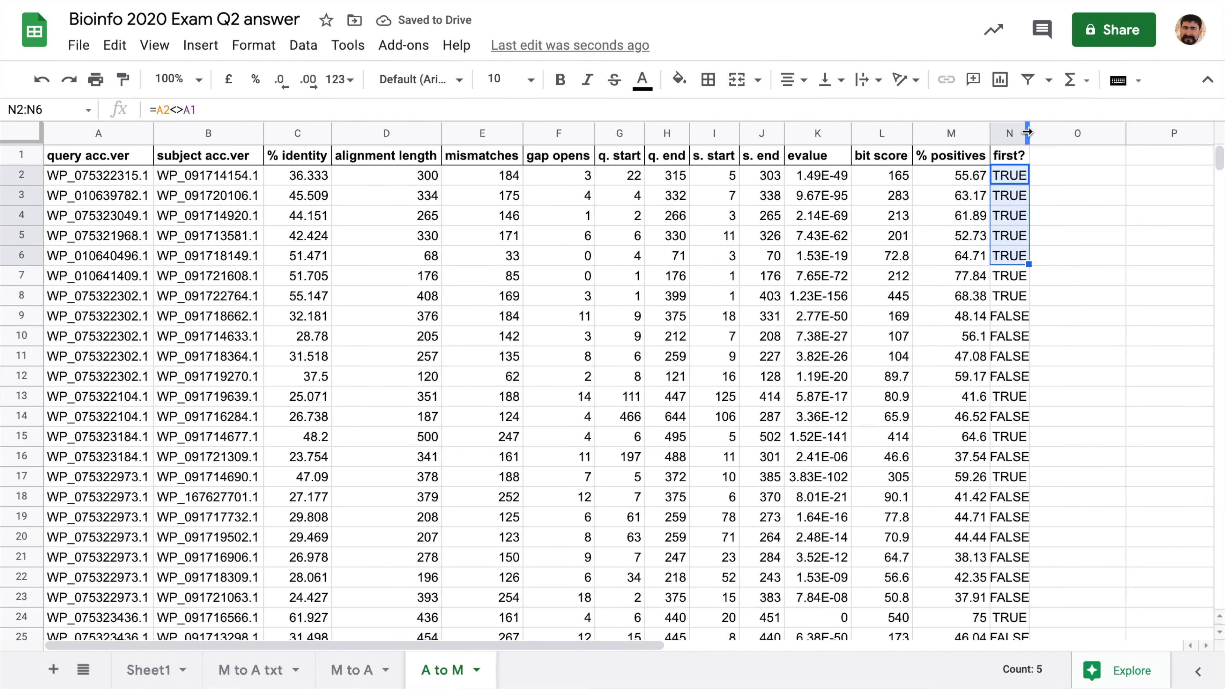
left_click_drag(1028, 131, 1037, 131)
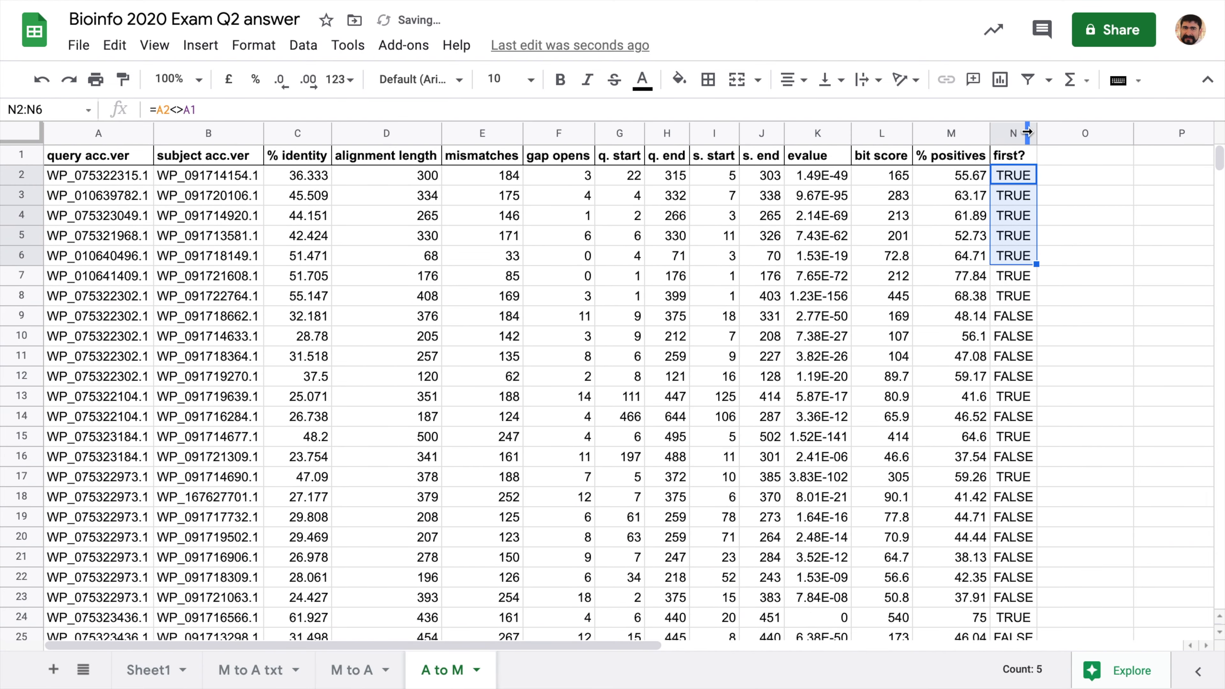
left_click(1008, 192)
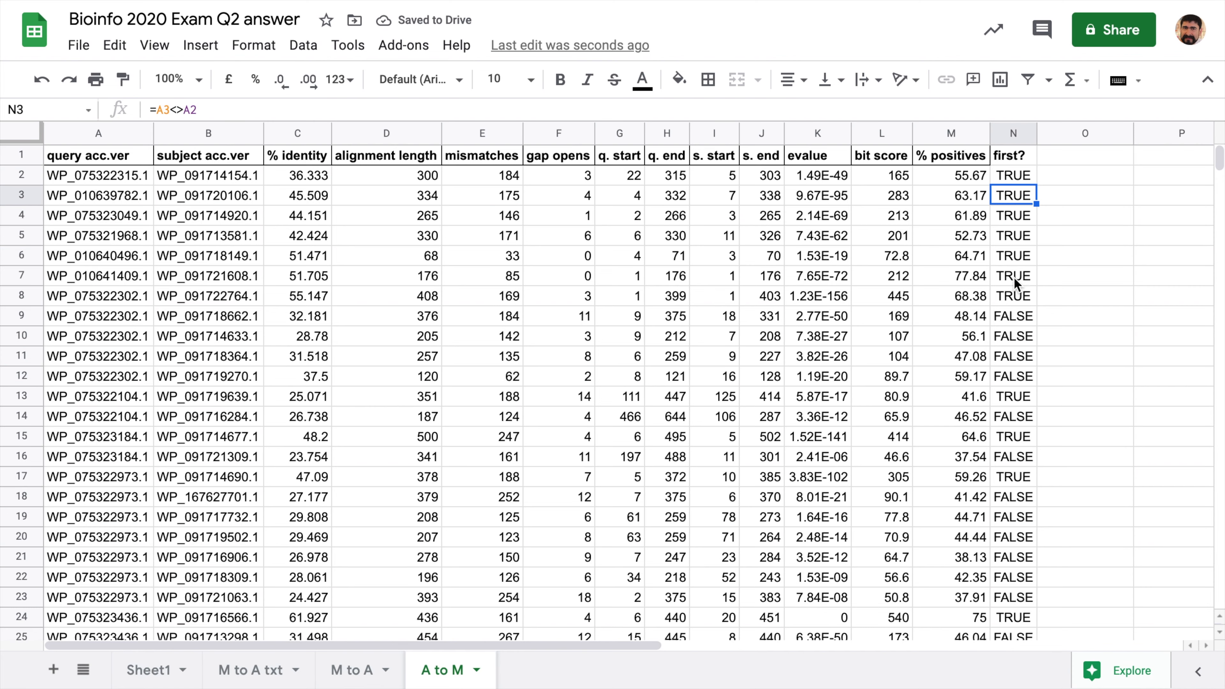
- Create a filter and hide FALSE in first? so only TRUE rows show
left_click(1029, 81)
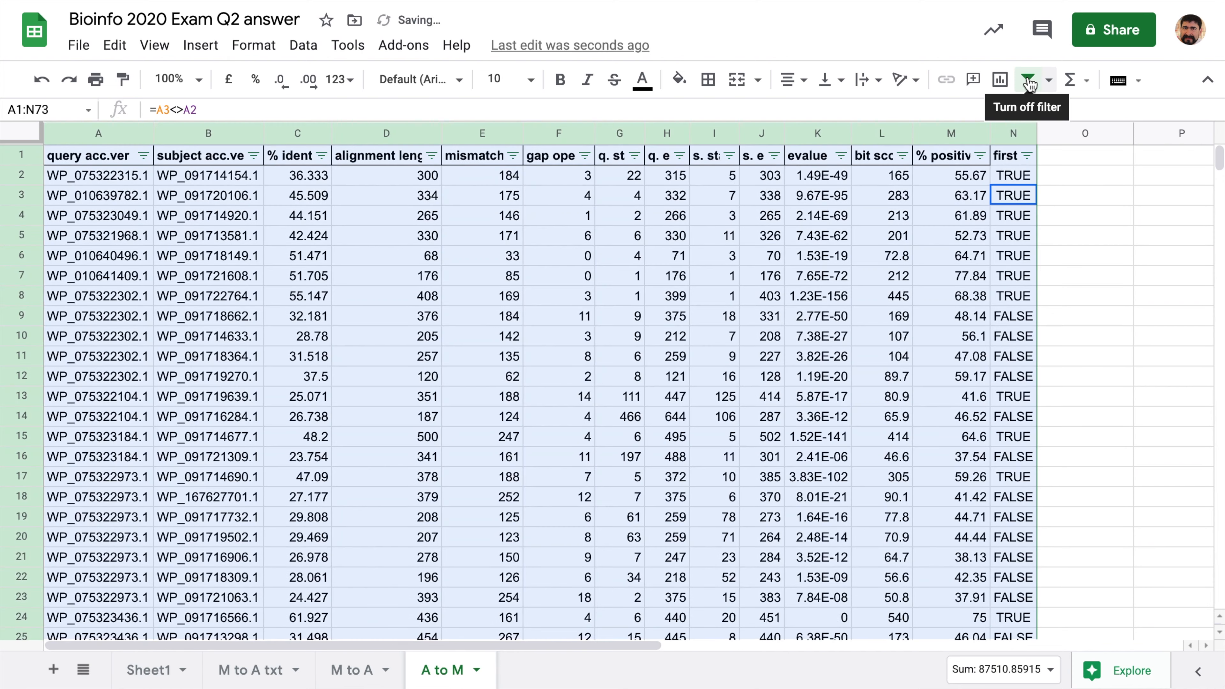
left_click(1028, 154)
left_click(786, 472)
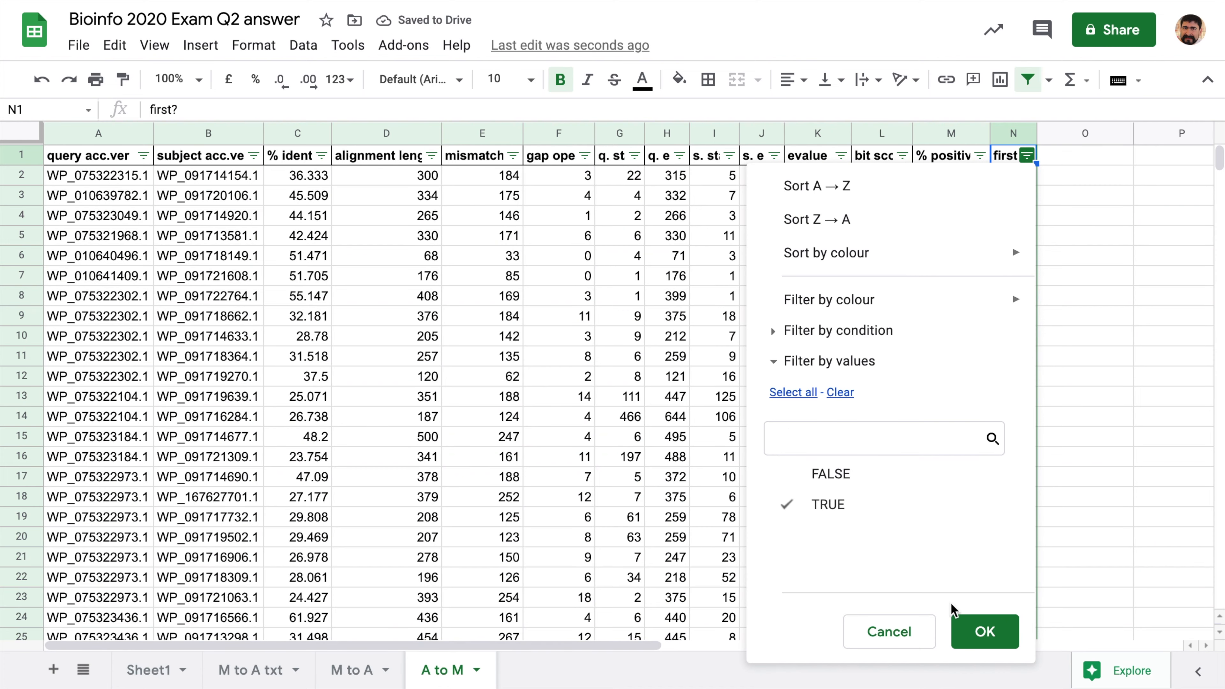
left_click(966, 623)
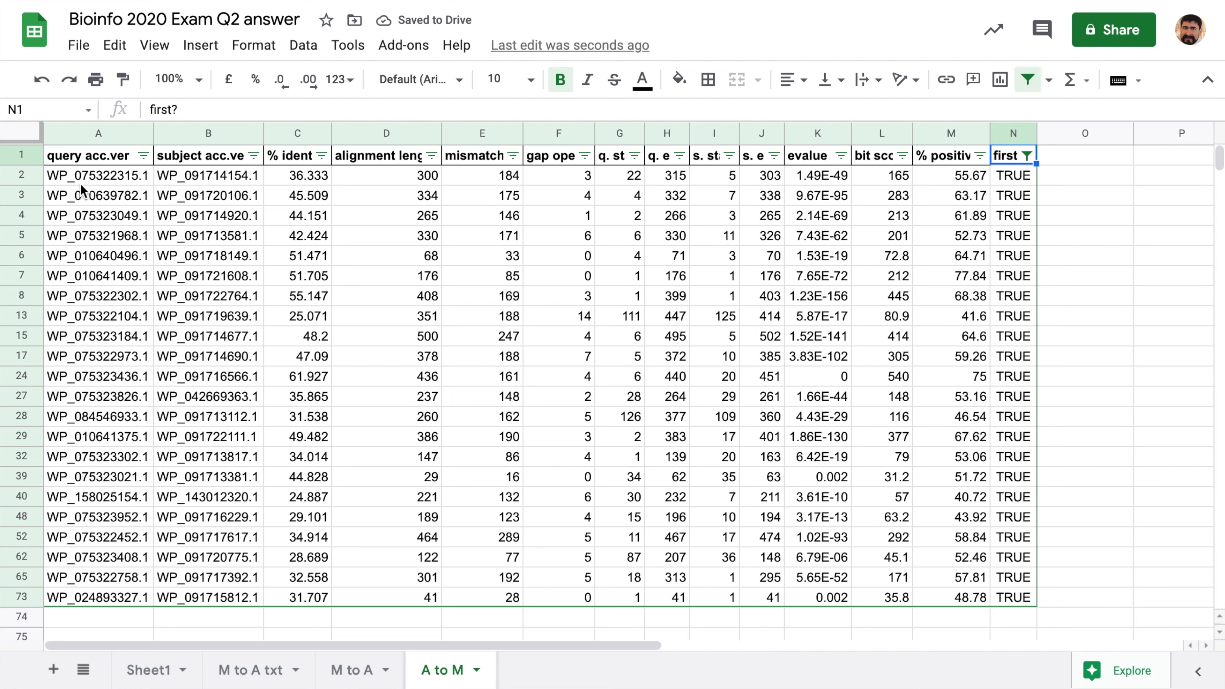
- Rename Sheet1 to 'result', then go back to the M to A sheet
left_click(180, 673)
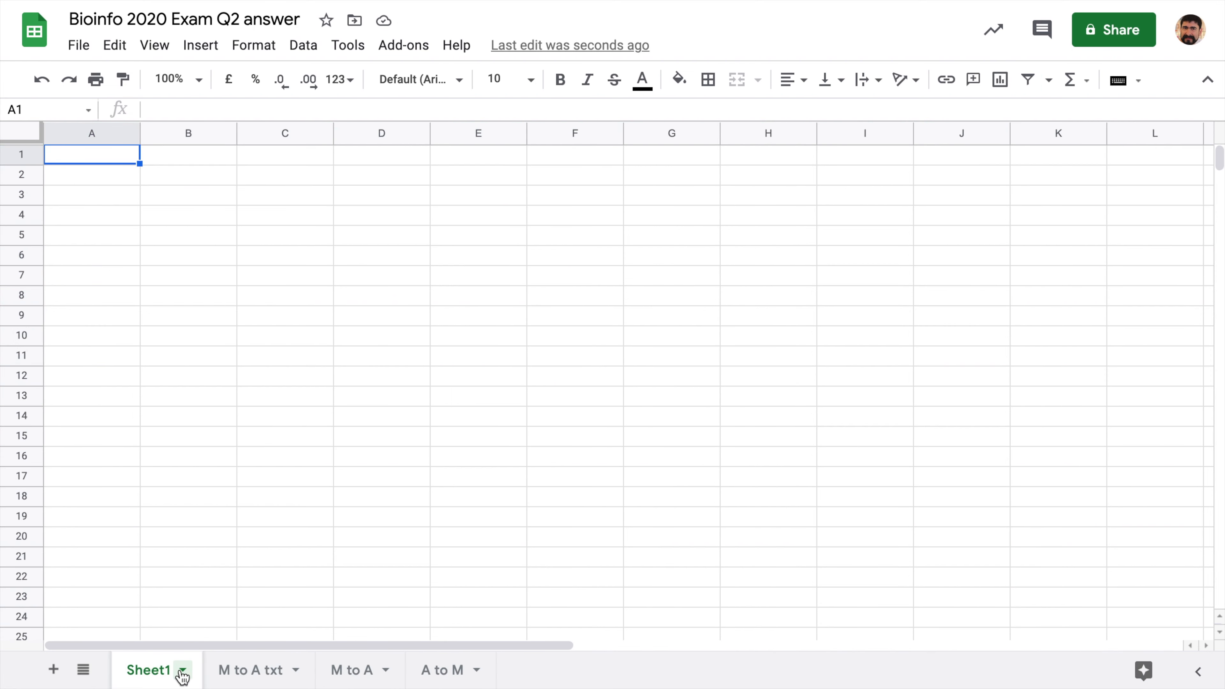
left_click(183, 672)
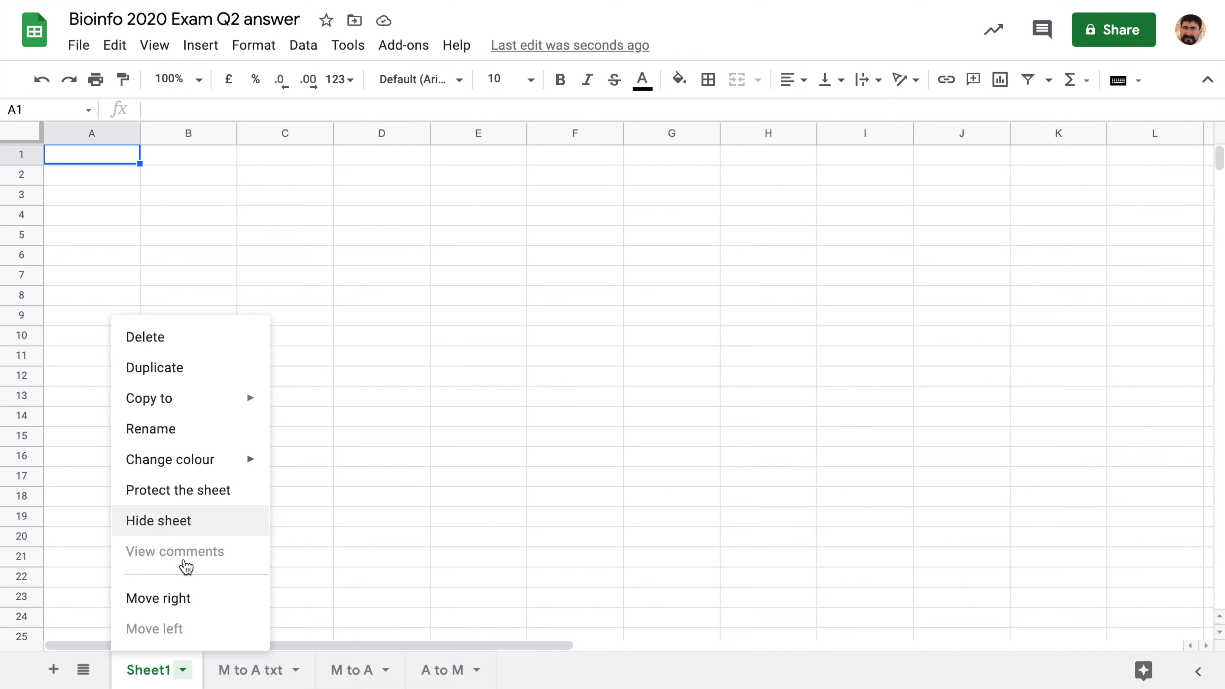
left_click(186, 429)
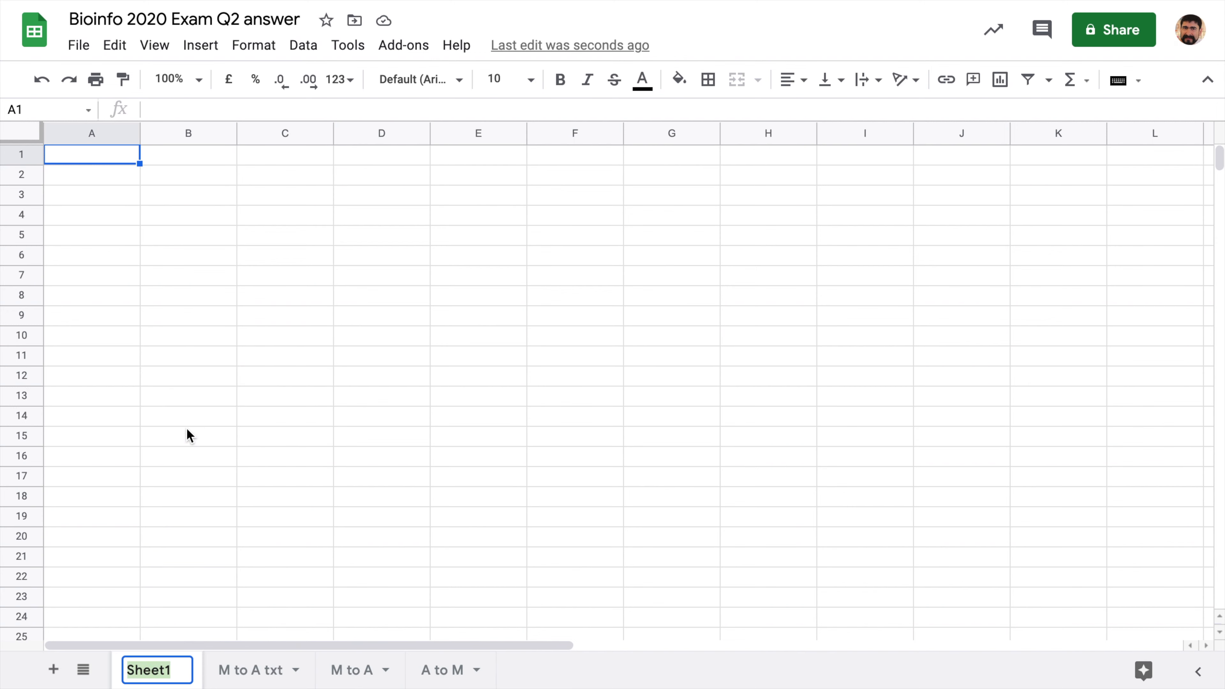
type("result")
key("Return")
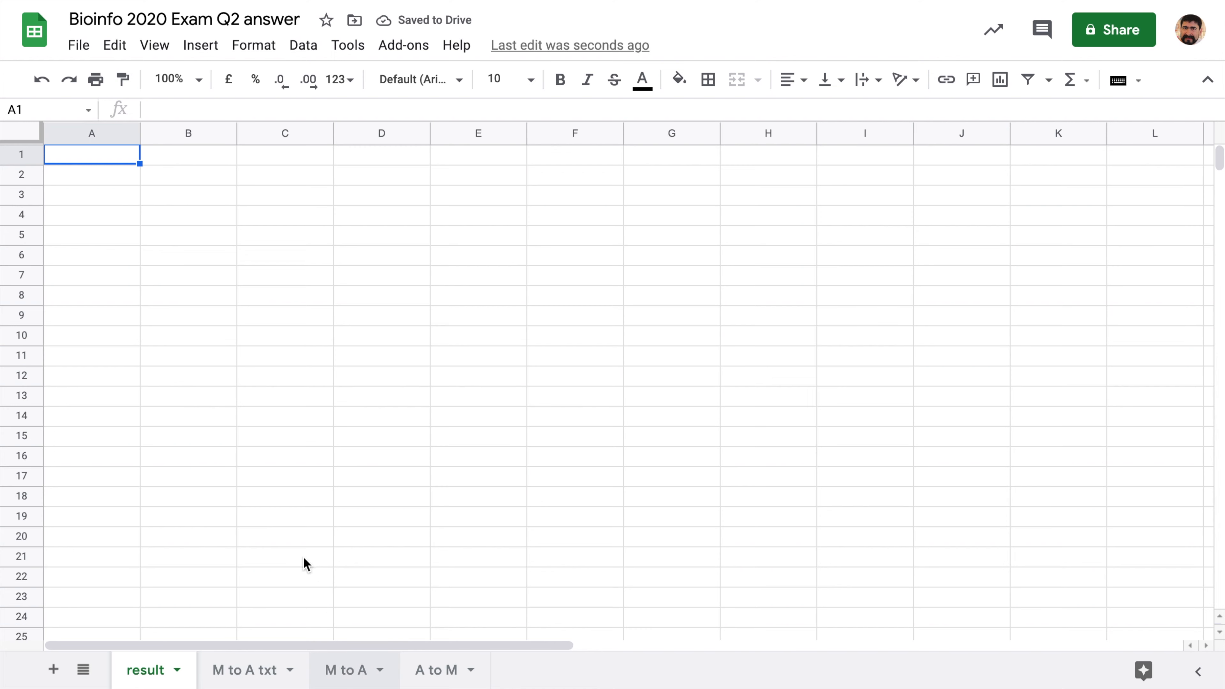
left_click(332, 670)
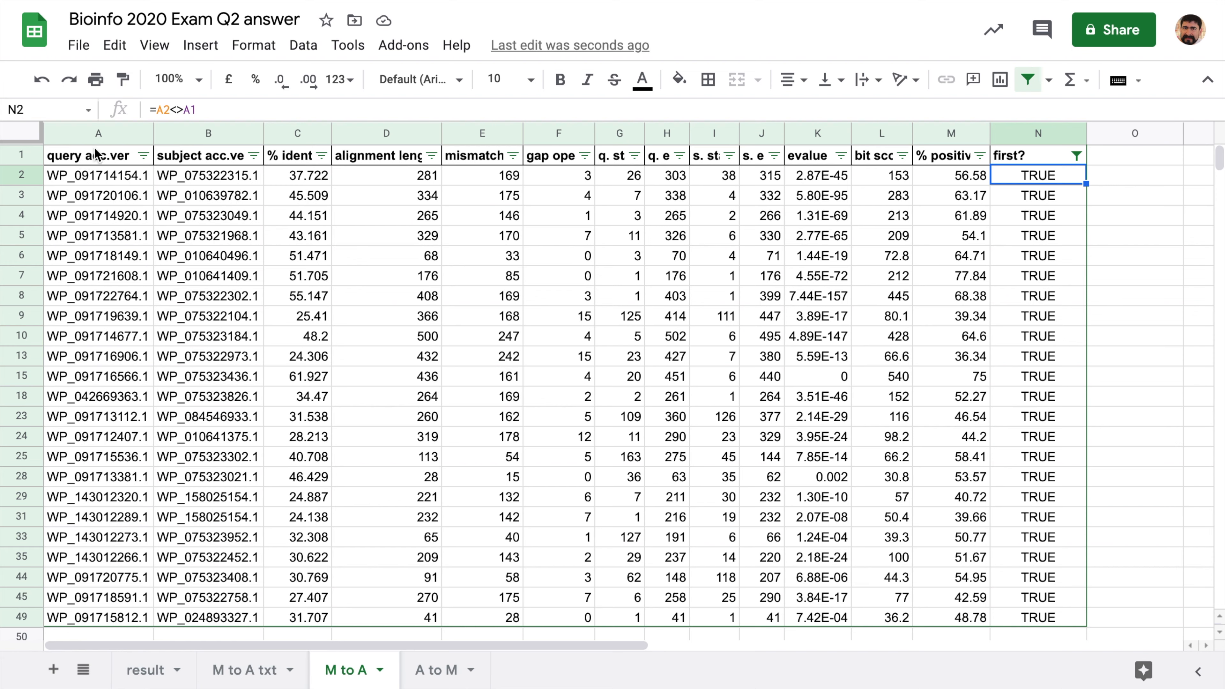
left_click(86, 131)
- Copy M to A's query and subject accession columns A:B into the result sheet at A1
left_click(192, 133, "shift")
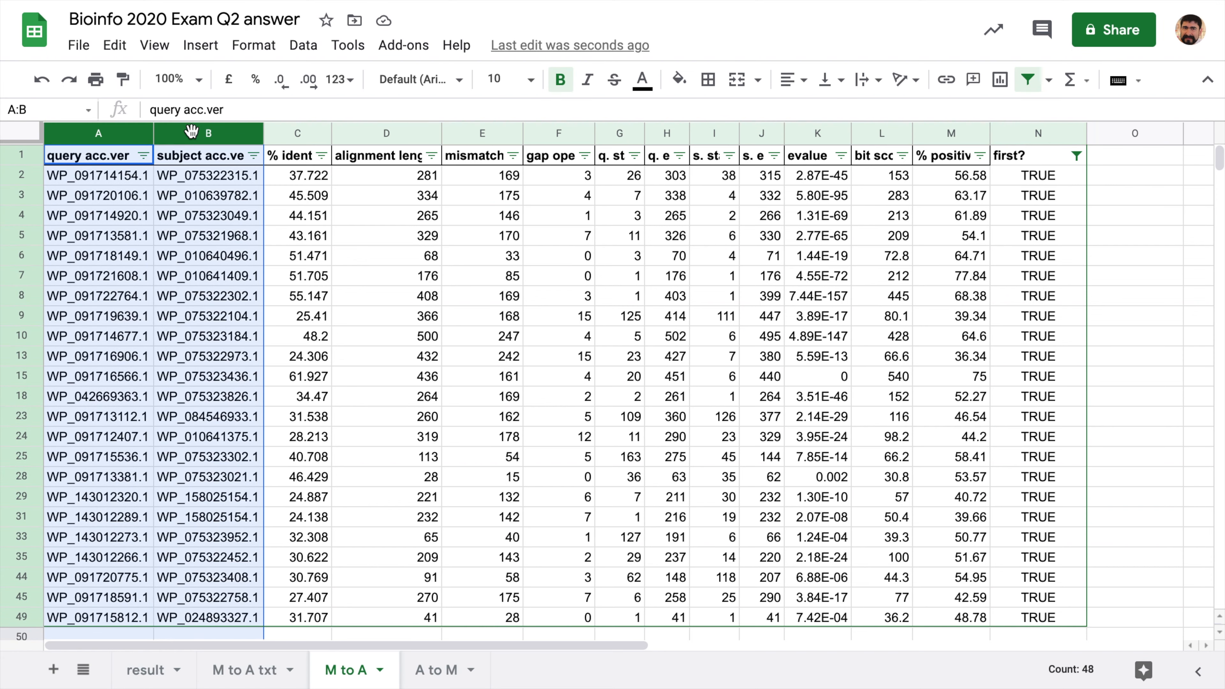
key("ctrl+c")
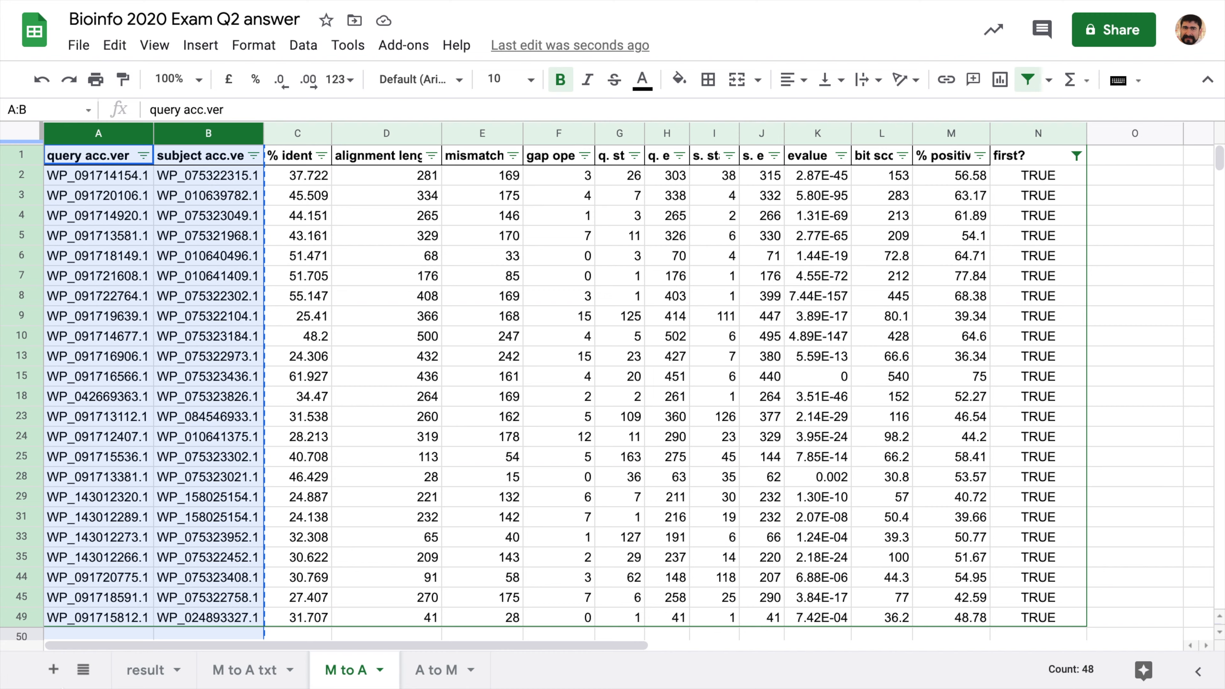
left_click(148, 676)
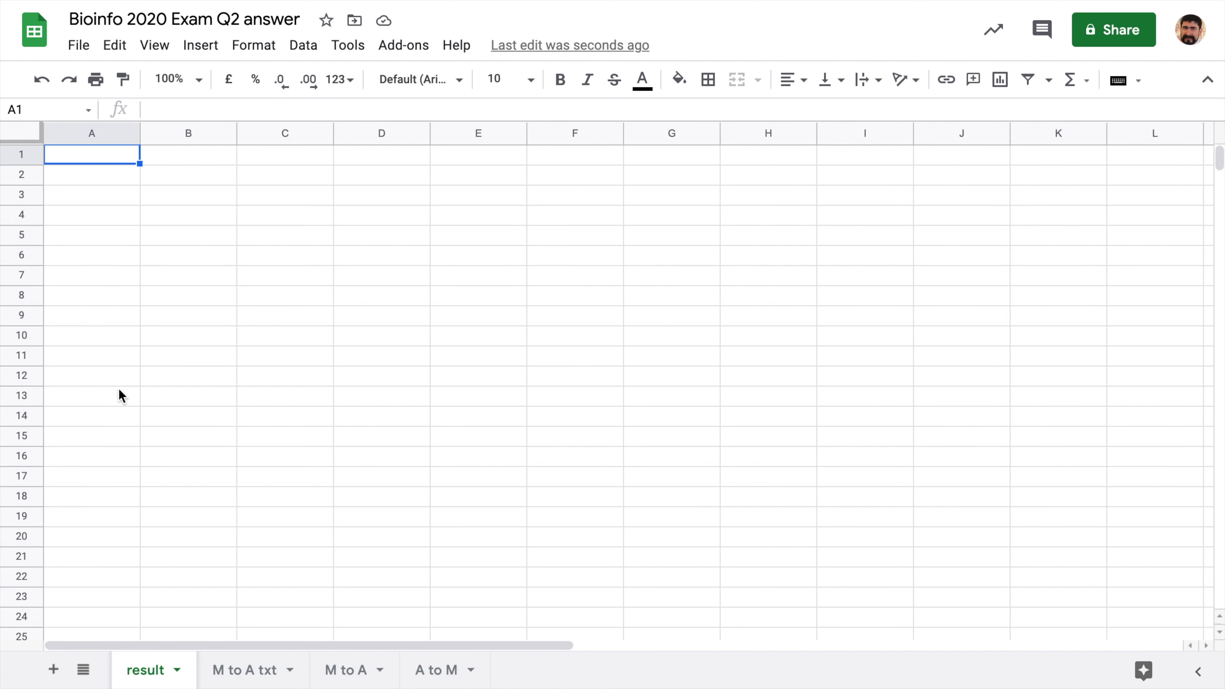
key("ctrl+v")
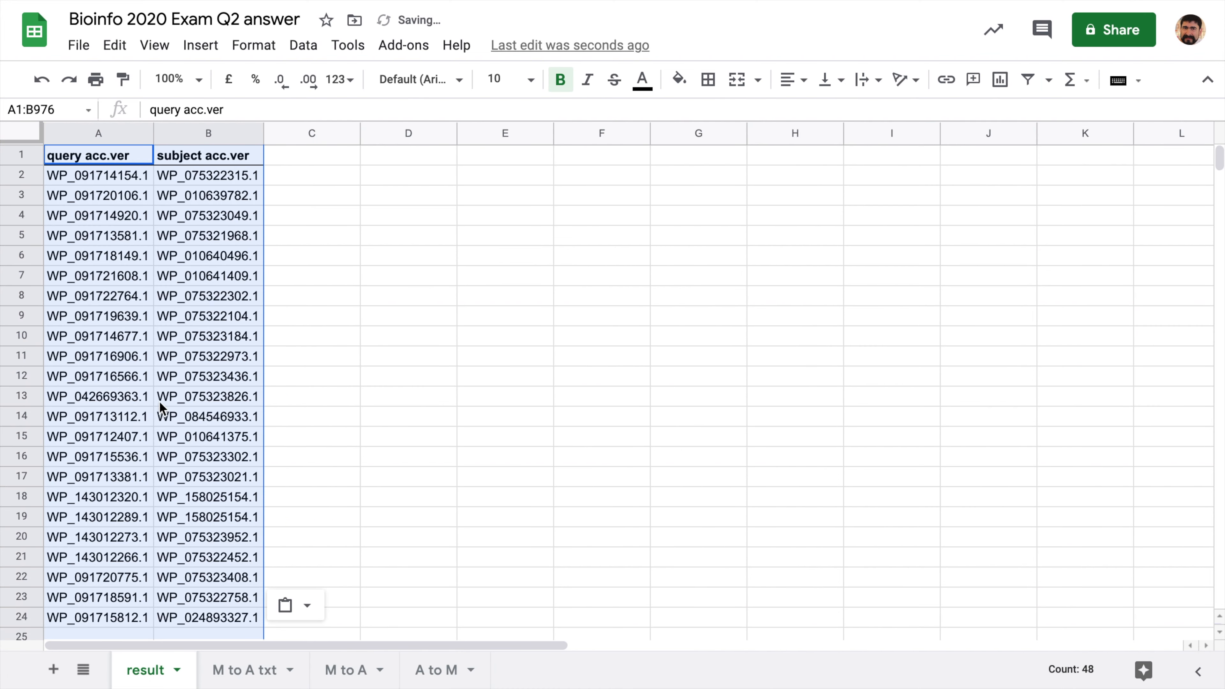
- Copy A to M's accession columns A:B into the result sheet starting at E1
left_click(431, 676)
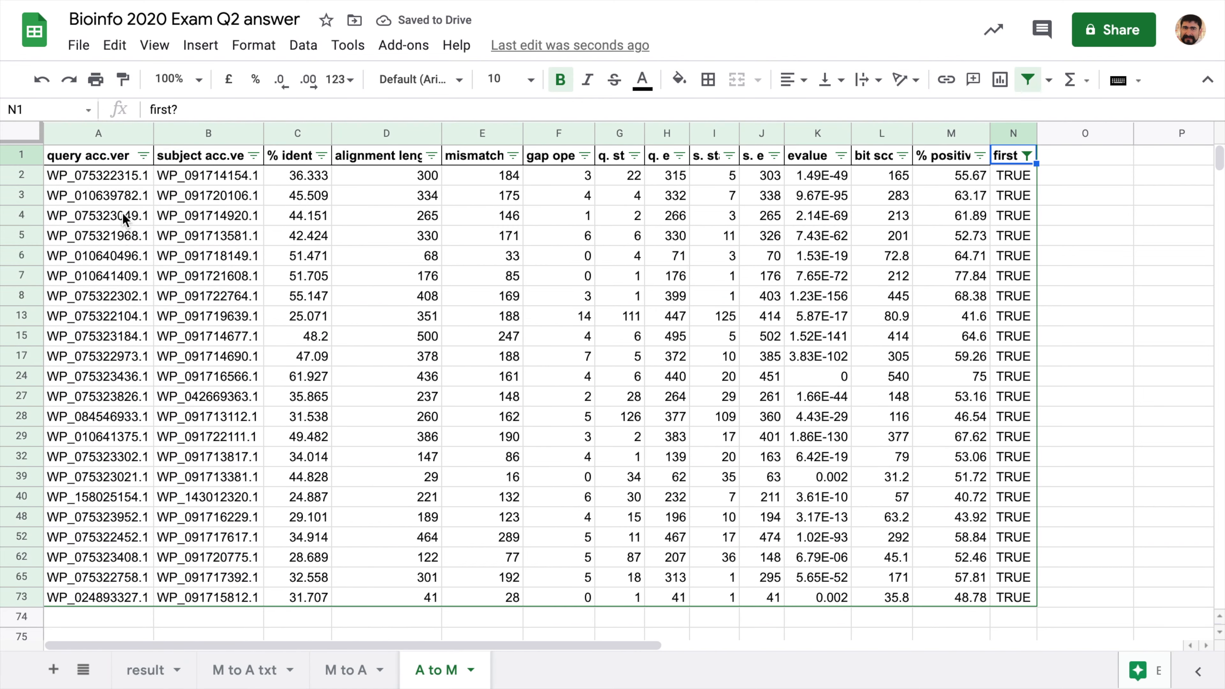
left_click(74, 128)
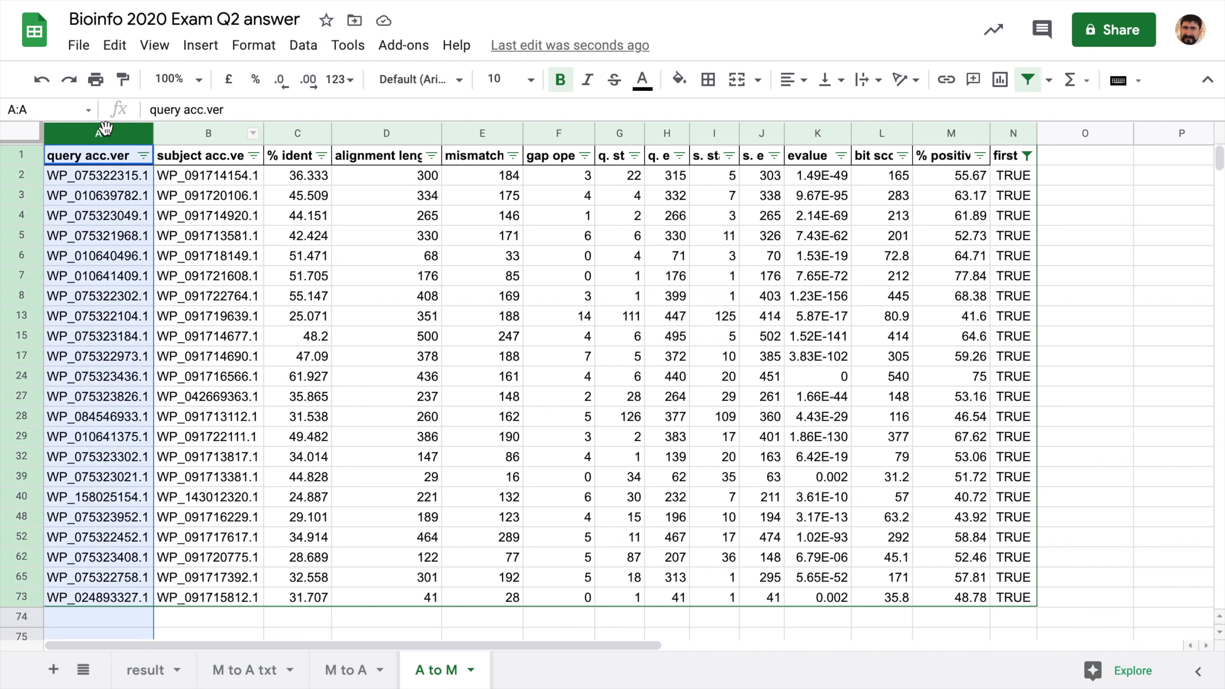
left_click(210, 134, "shift")
key("ctrl+c")
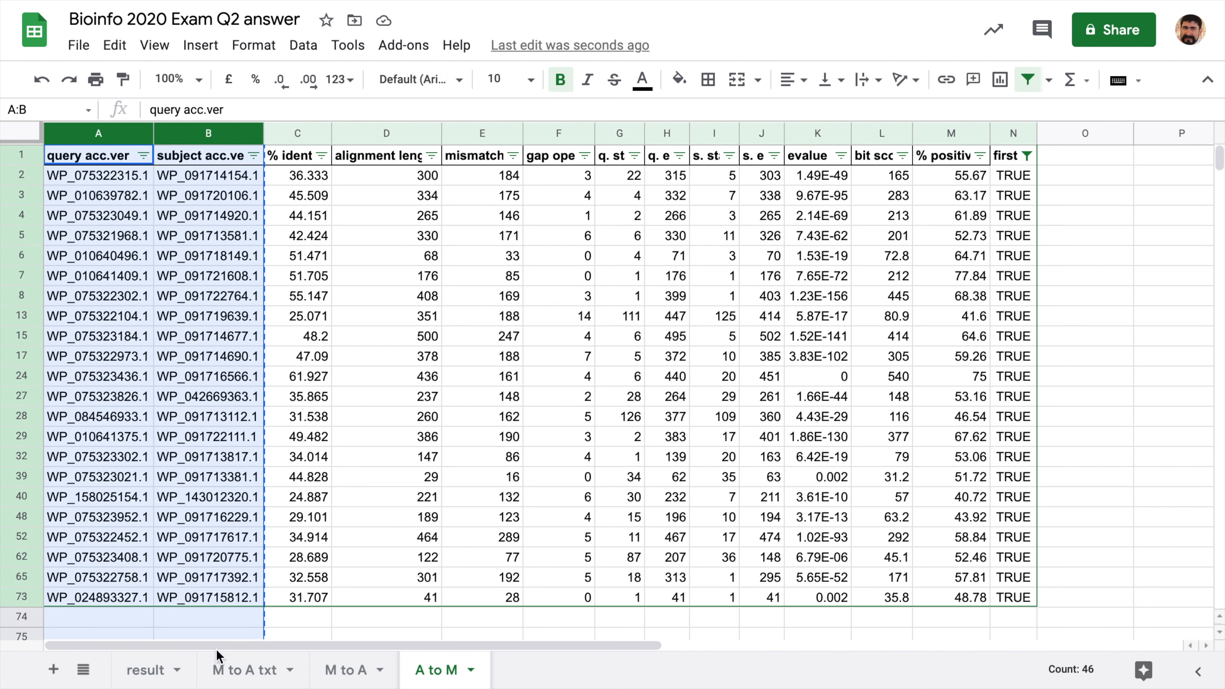
left_click(147, 671)
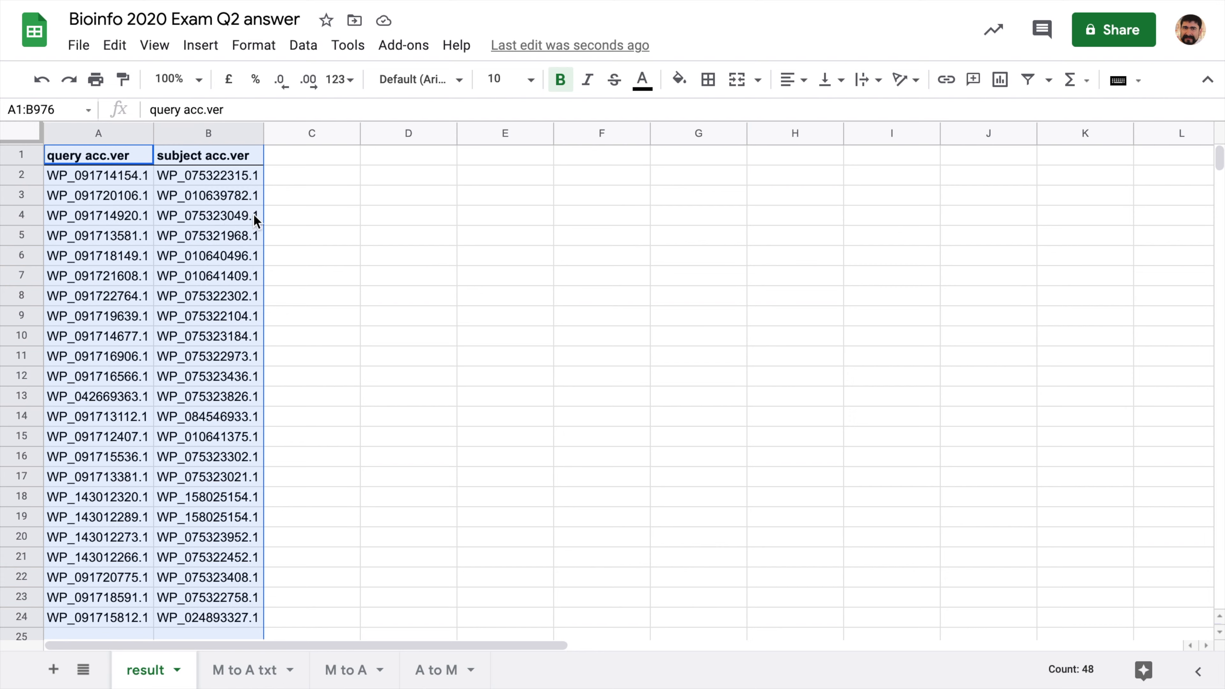
left_click(407, 163)
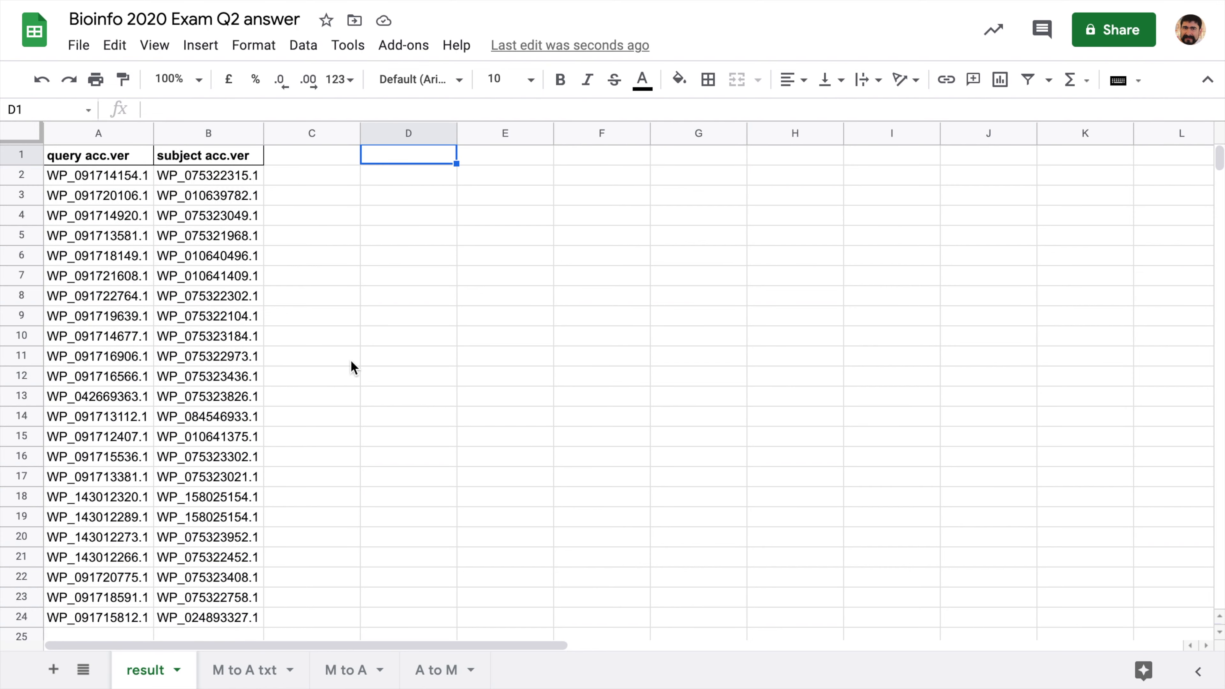
left_click(515, 155)
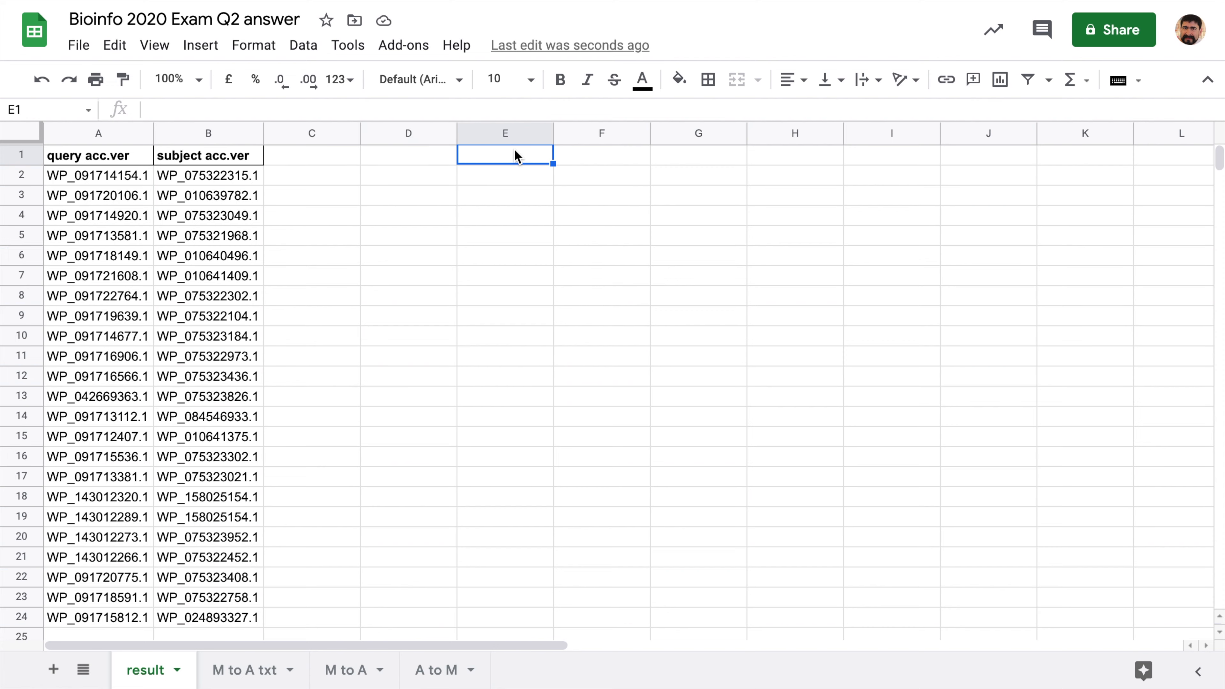
key("ctrl+v")
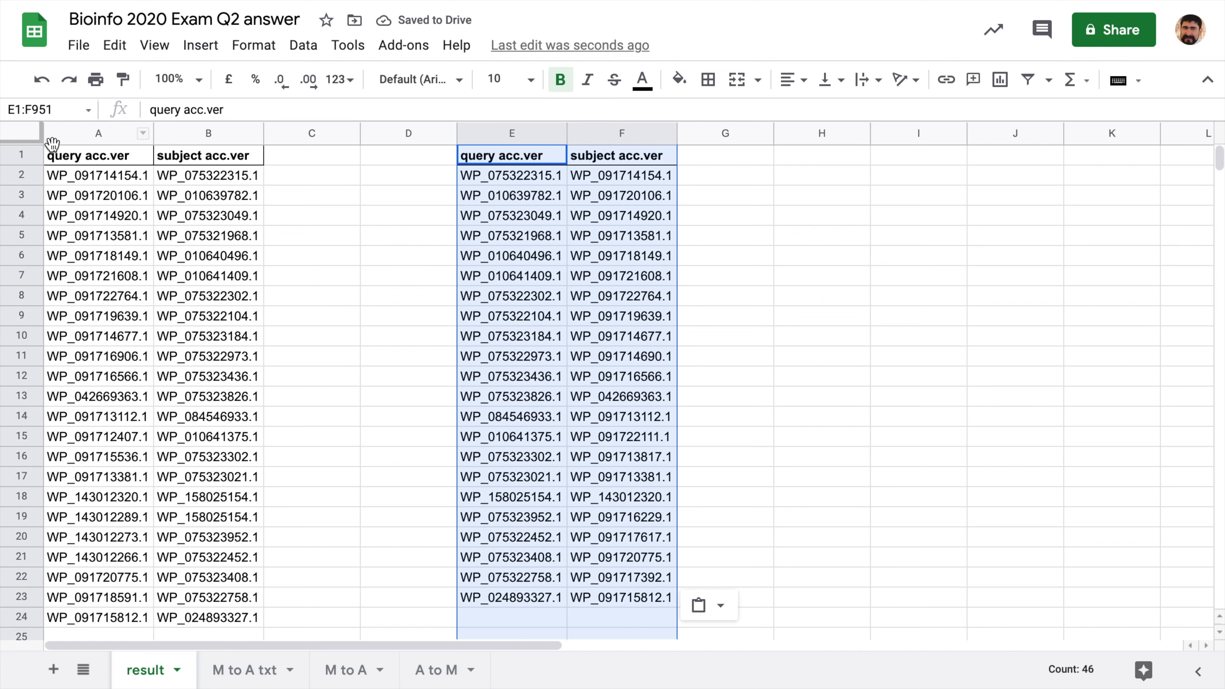
left_click(77, 159)
- Enter headers M1 and A1 in cells A1:B1, and A2 and M2 in E1:F1
type("M1")
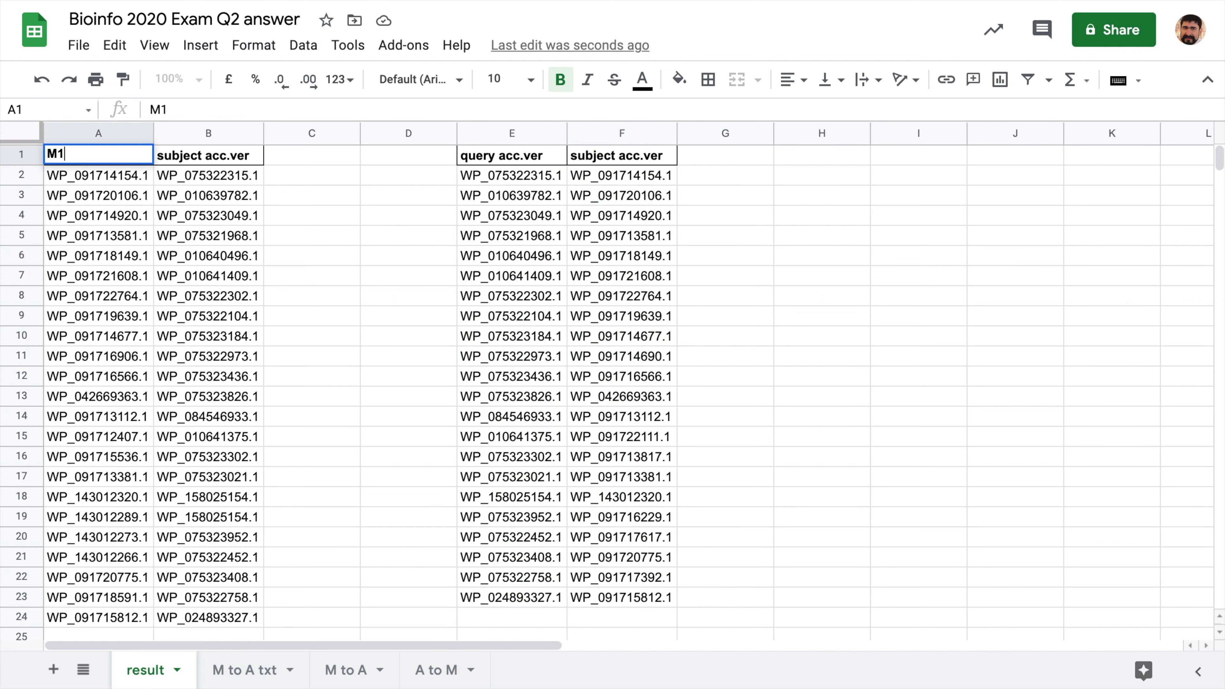
key("Tab")
type("A1")
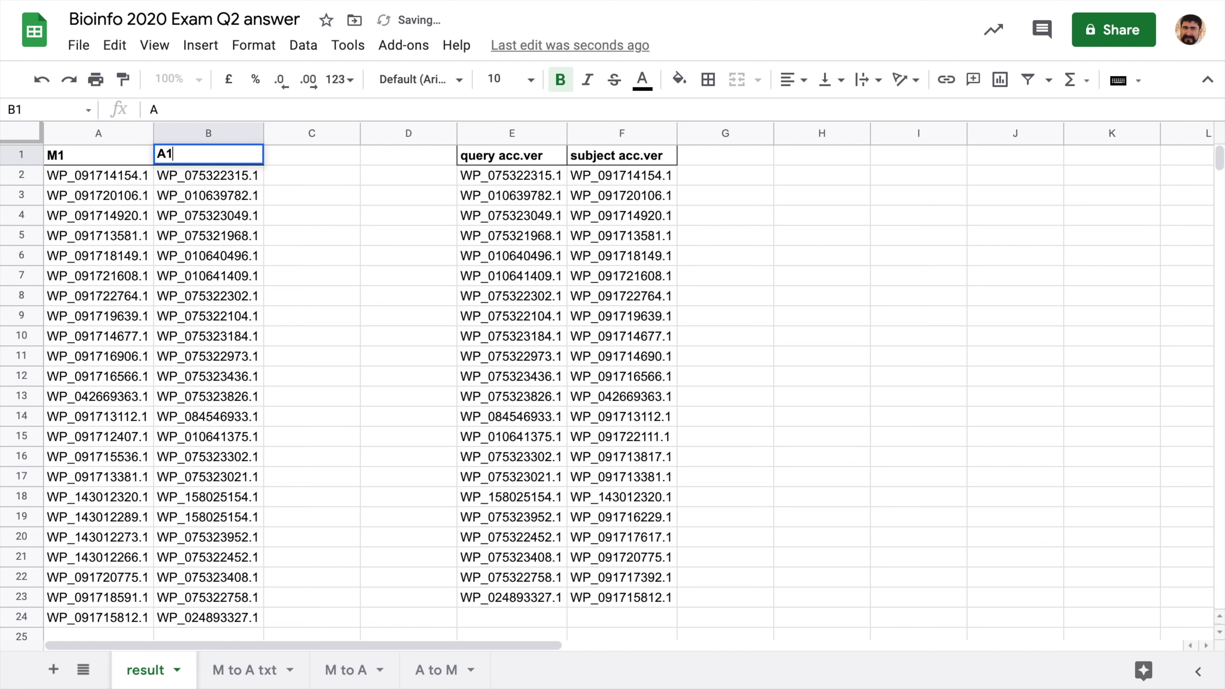
left_click(499, 156)
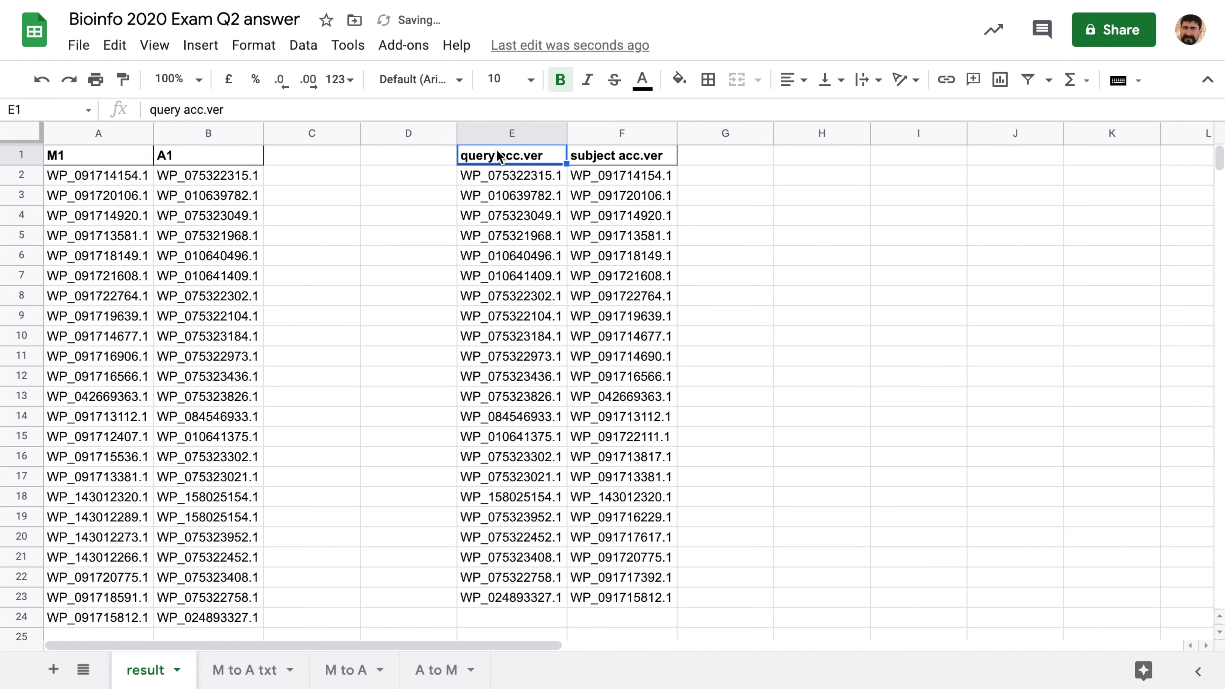
type("A2")
key("Tab")
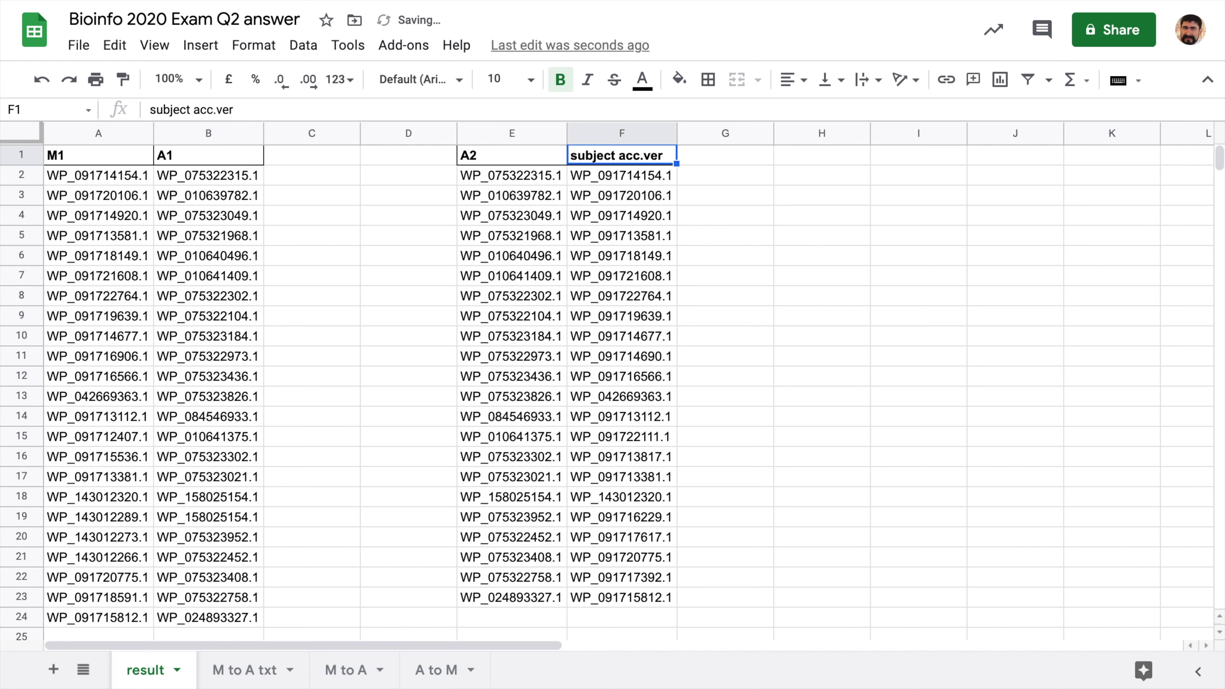
type("M2")
key("Tab")
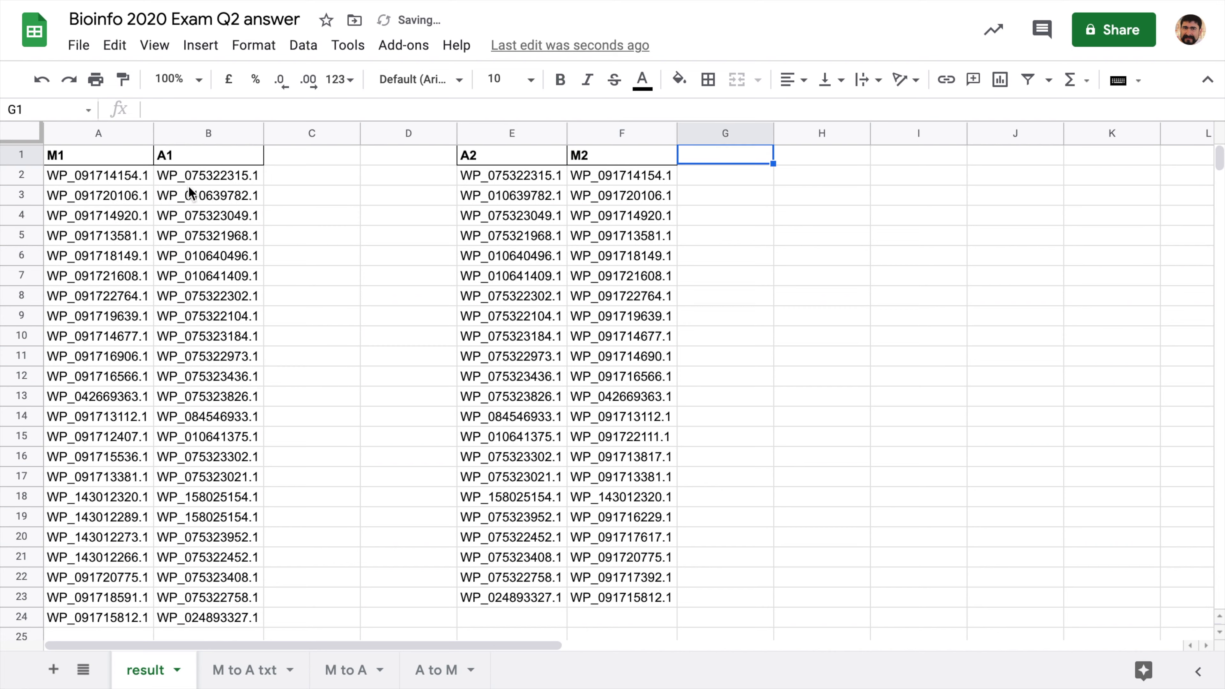
left_click(84, 176)
left_click(193, 179)
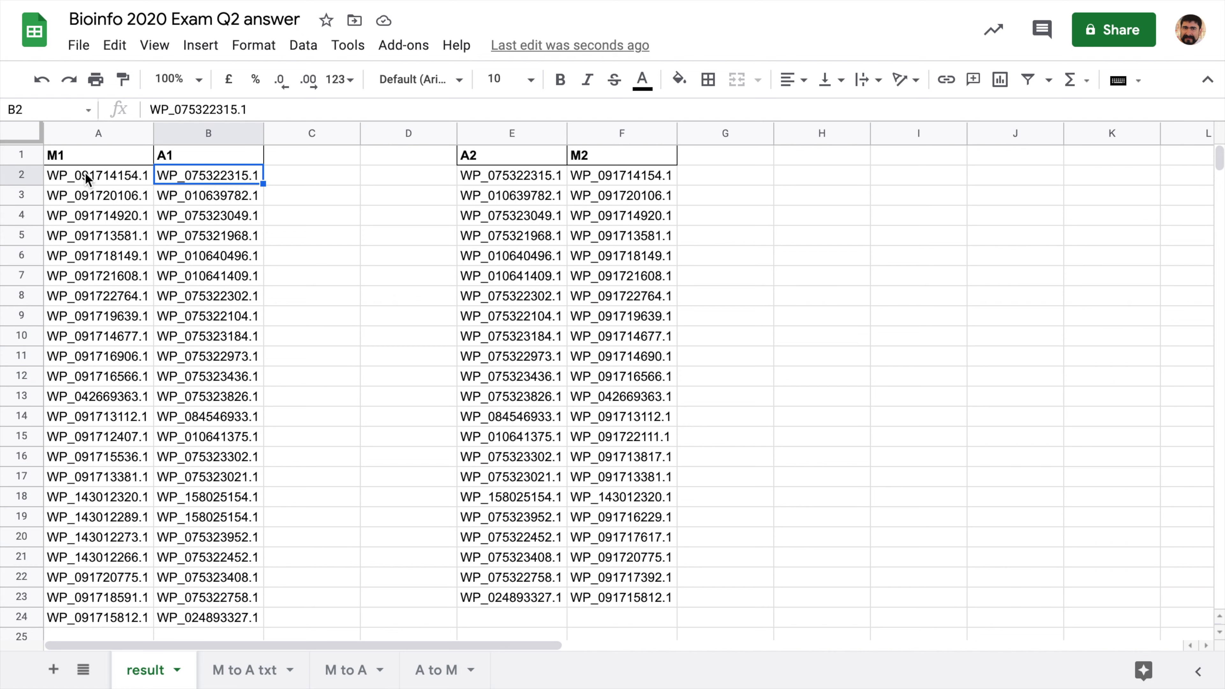
left_click(84, 183)
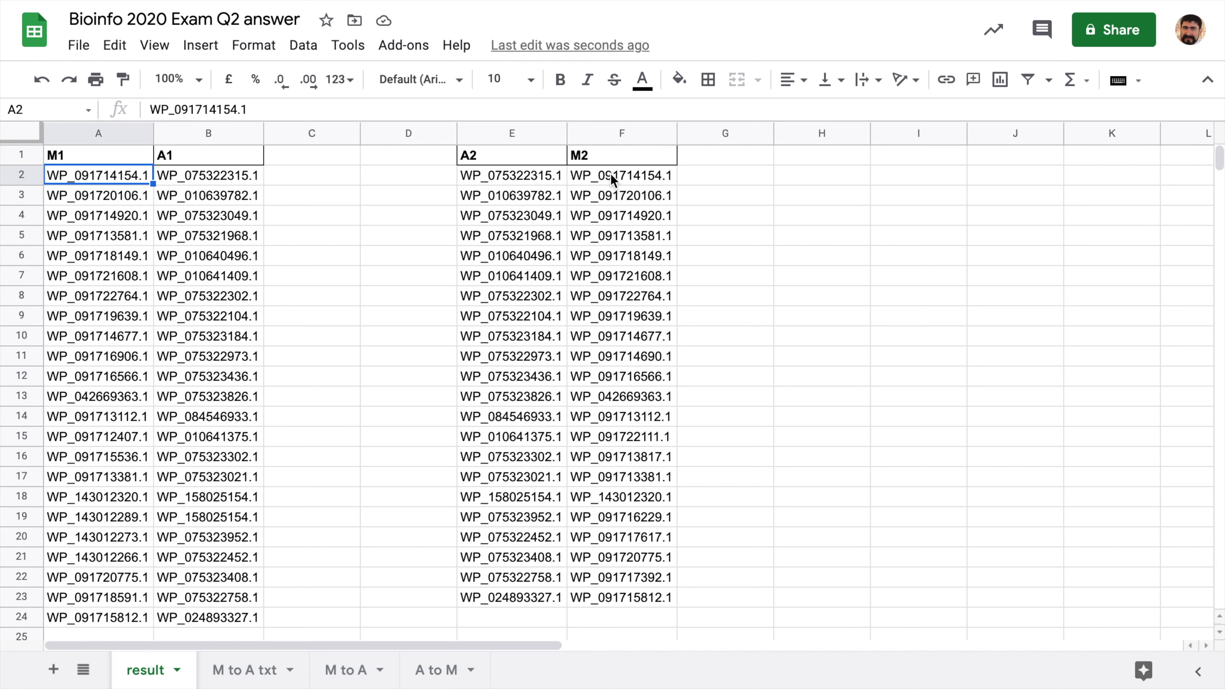
left_click_drag(512, 177, 640, 178)
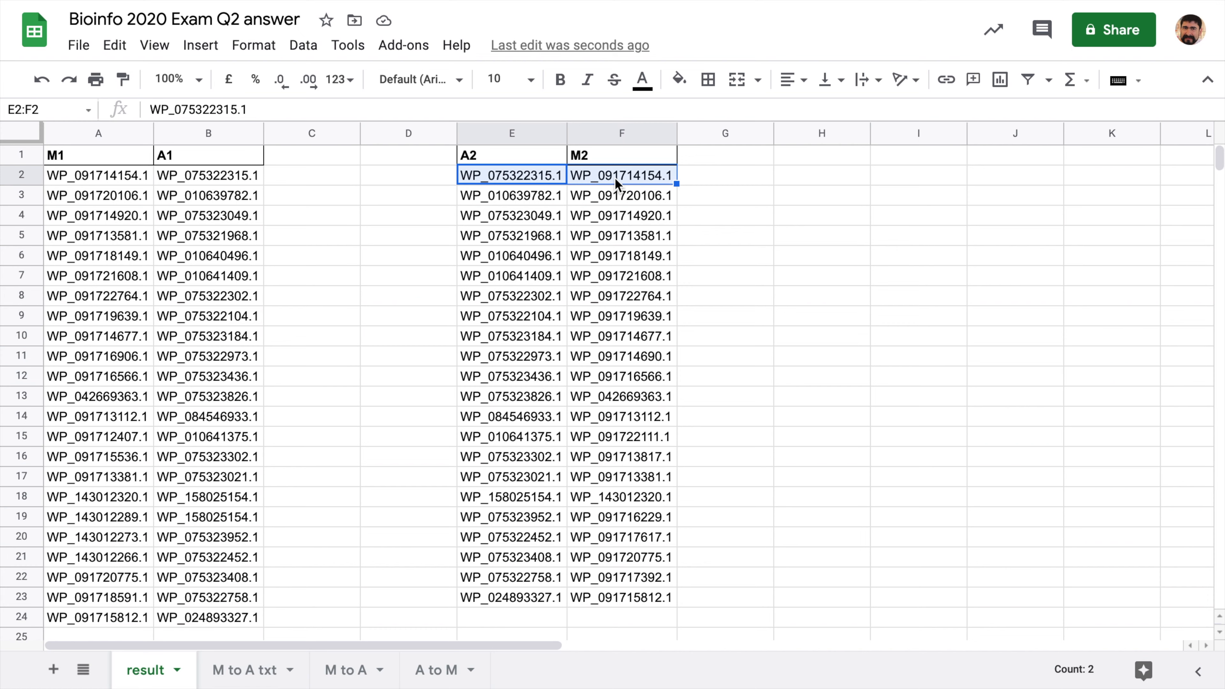
key("ctrl+c")
left_click(303, 181)
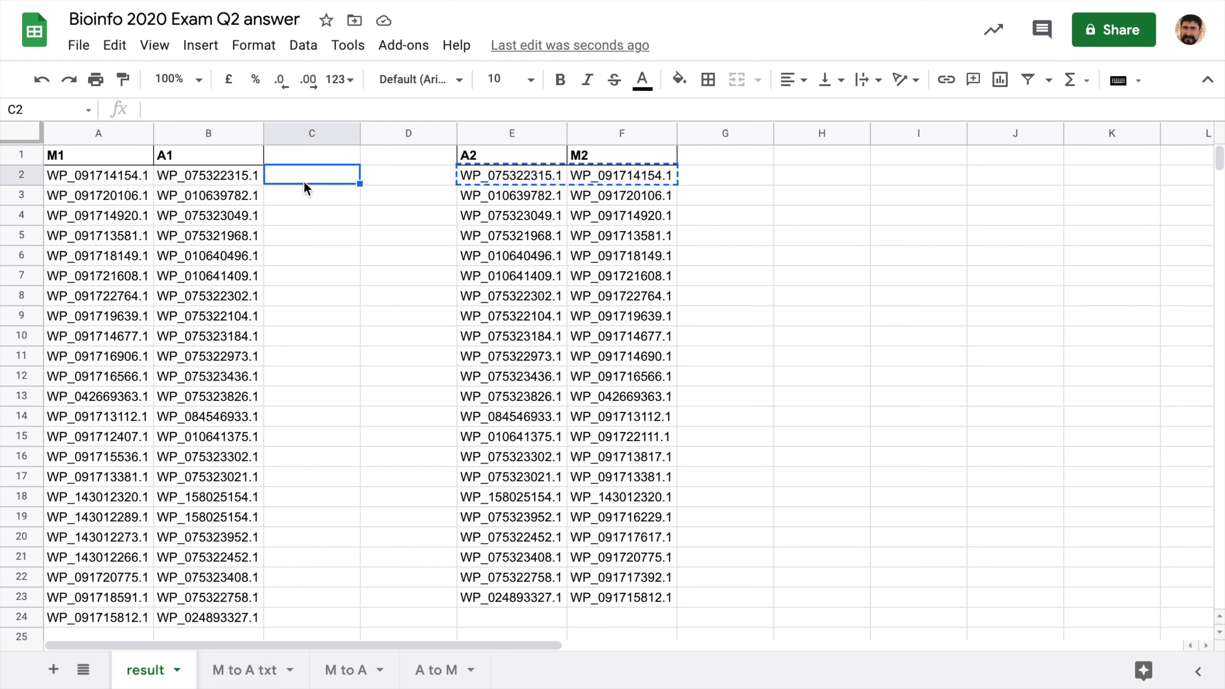
key("ctrl+v")
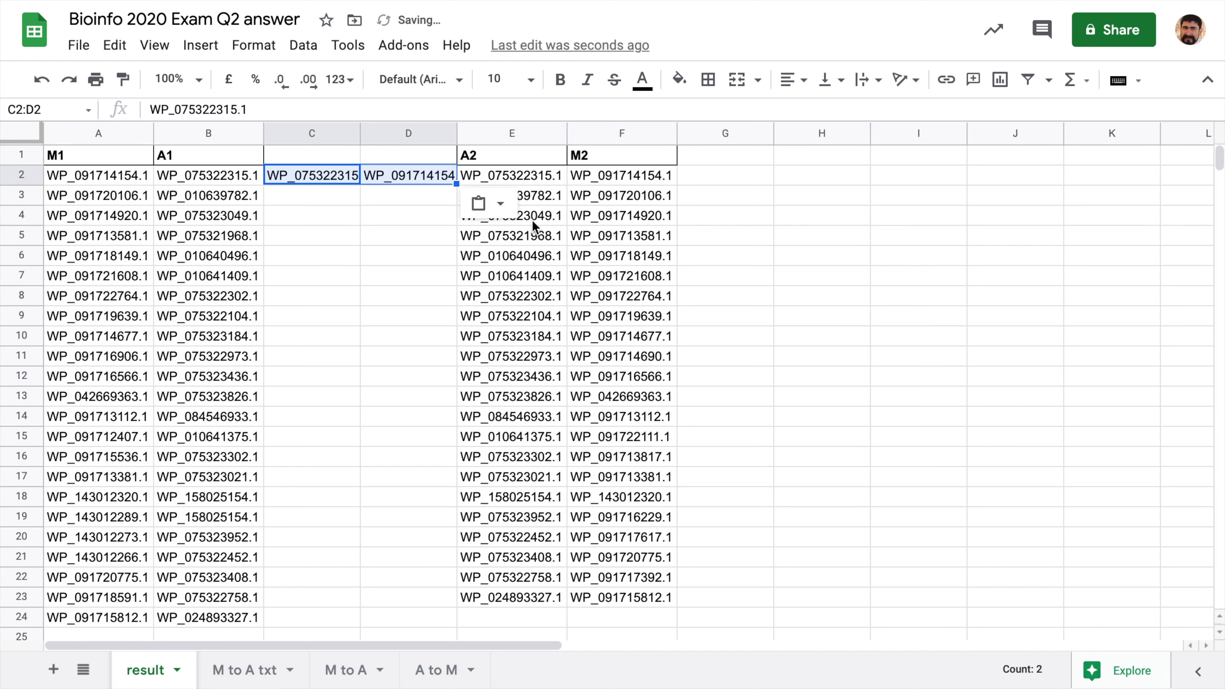
left_click(574, 197)
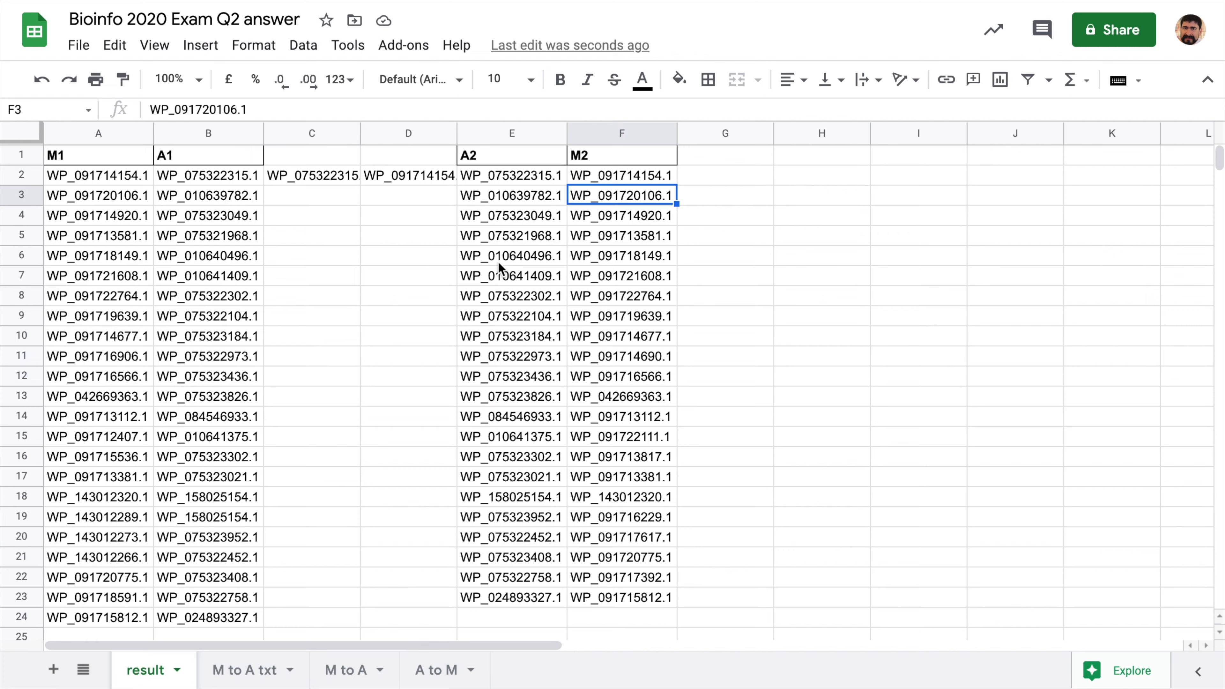
key("ctrl+z")
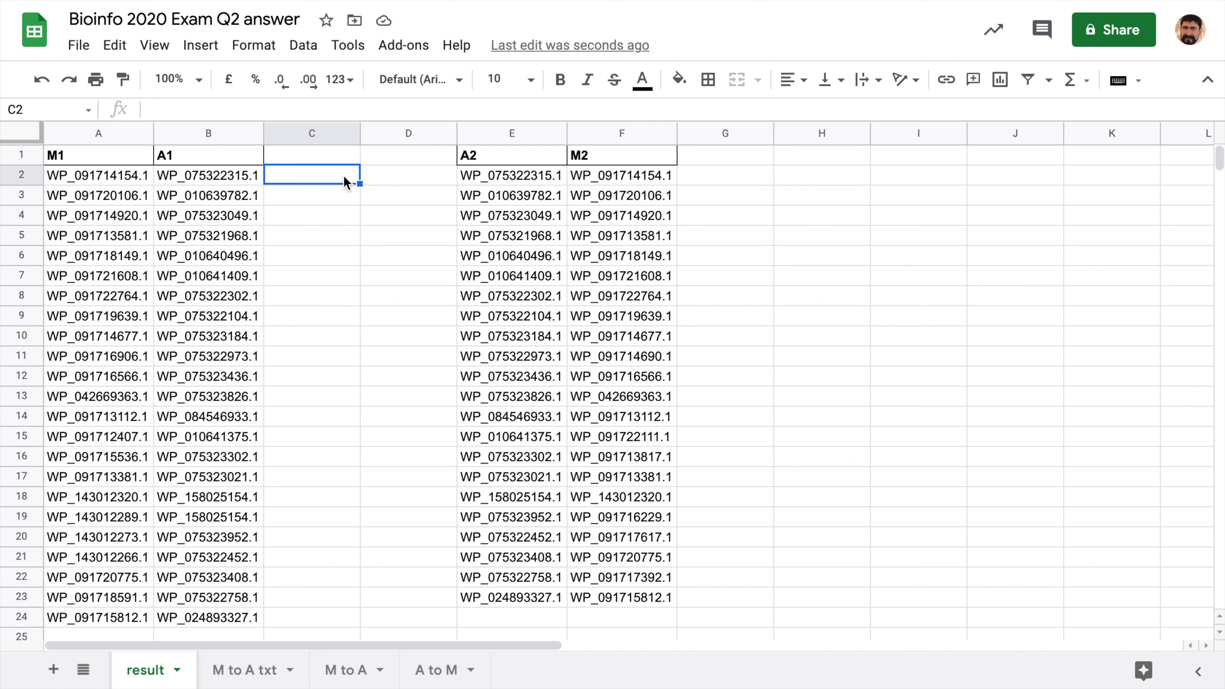
- Add the header 'row' in cell C1
left_click(319, 156)
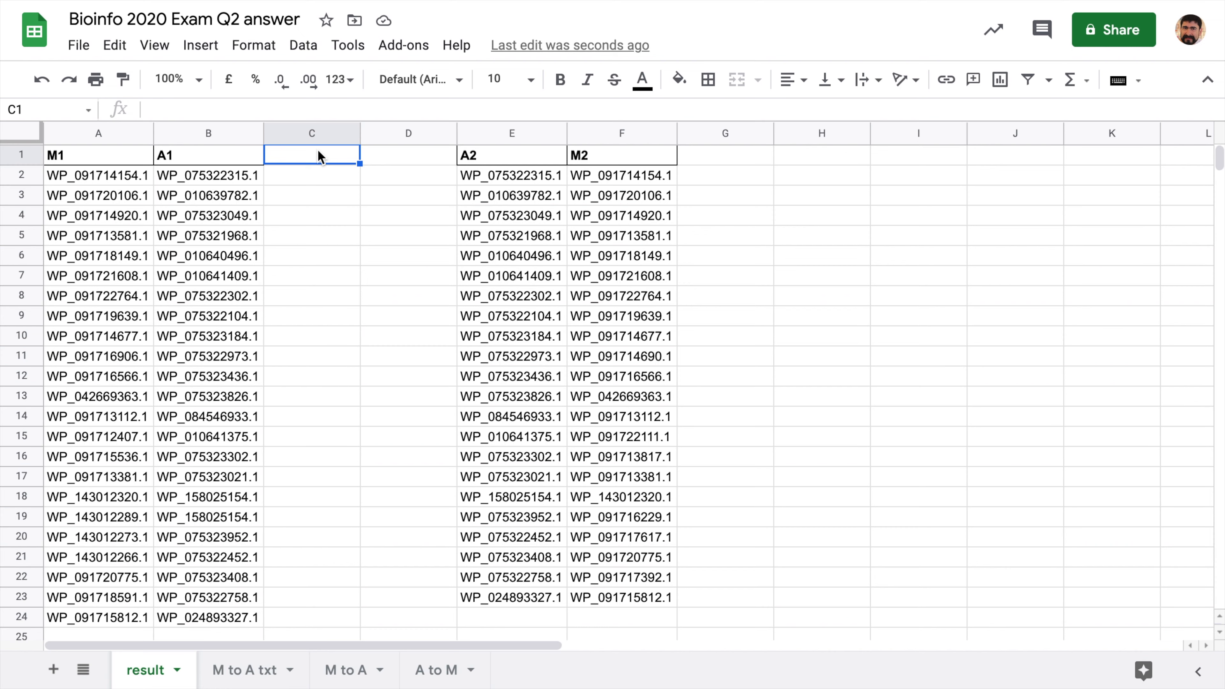
type("row")
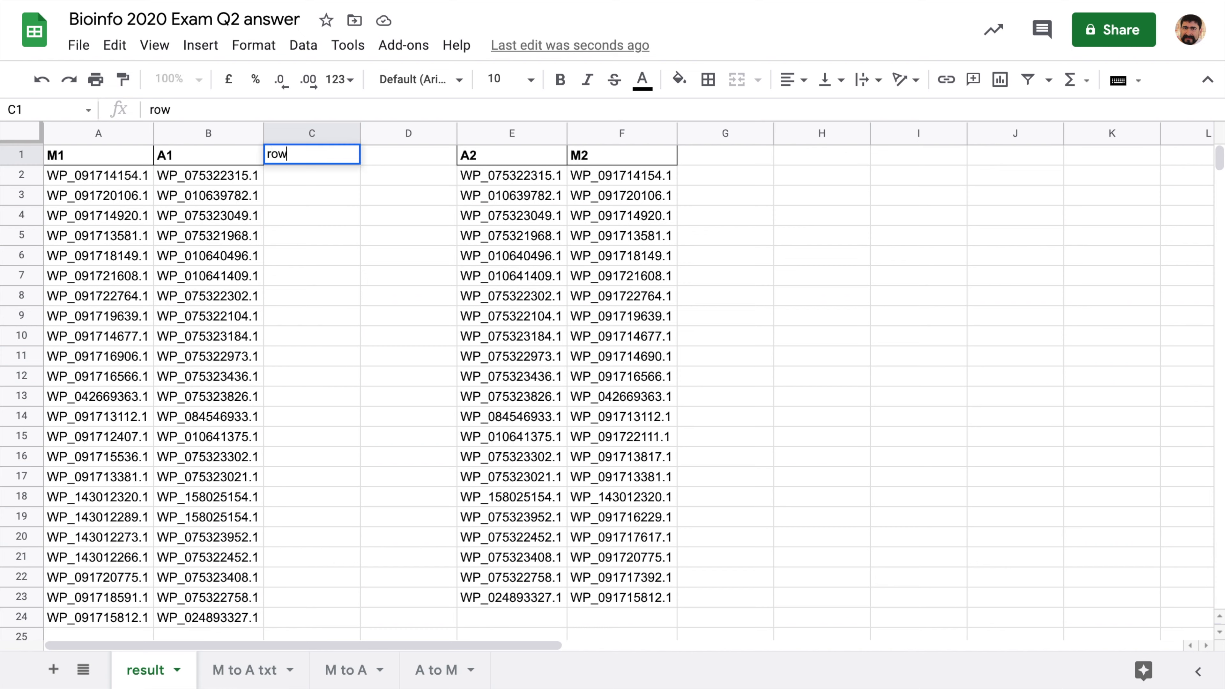
key("Return")
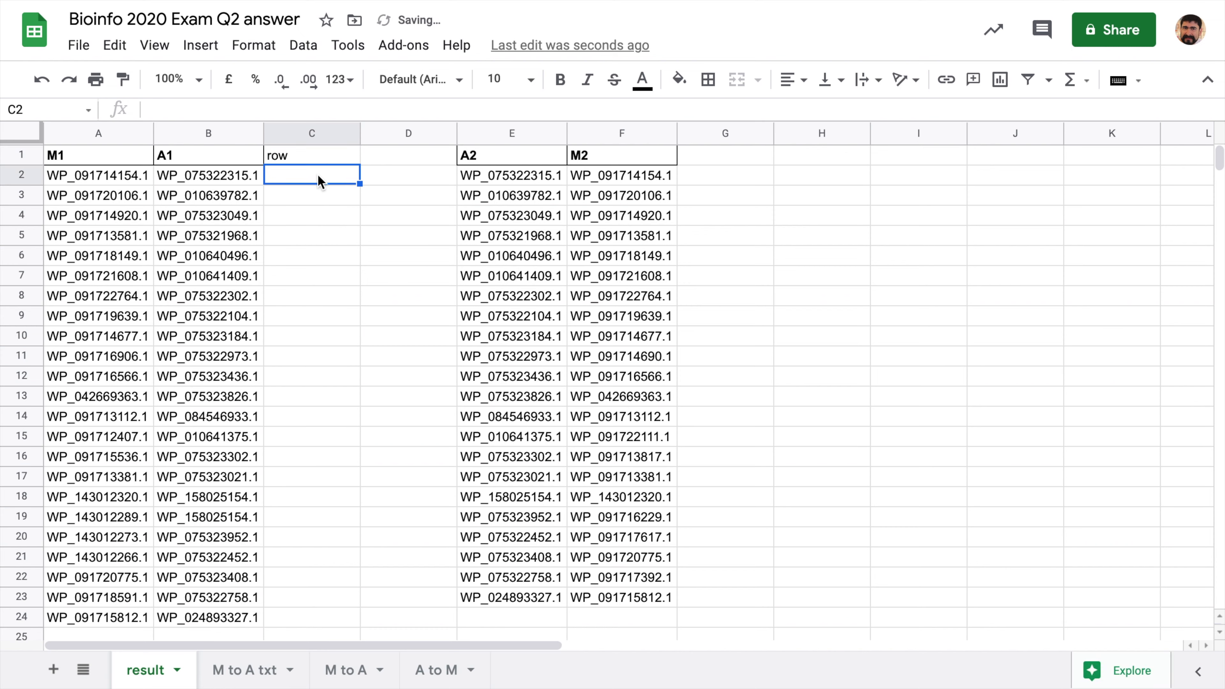
- Enter =match(B2,E2:E23,0) in C2 to find B2's position in the A2 list
left_click(199, 175)
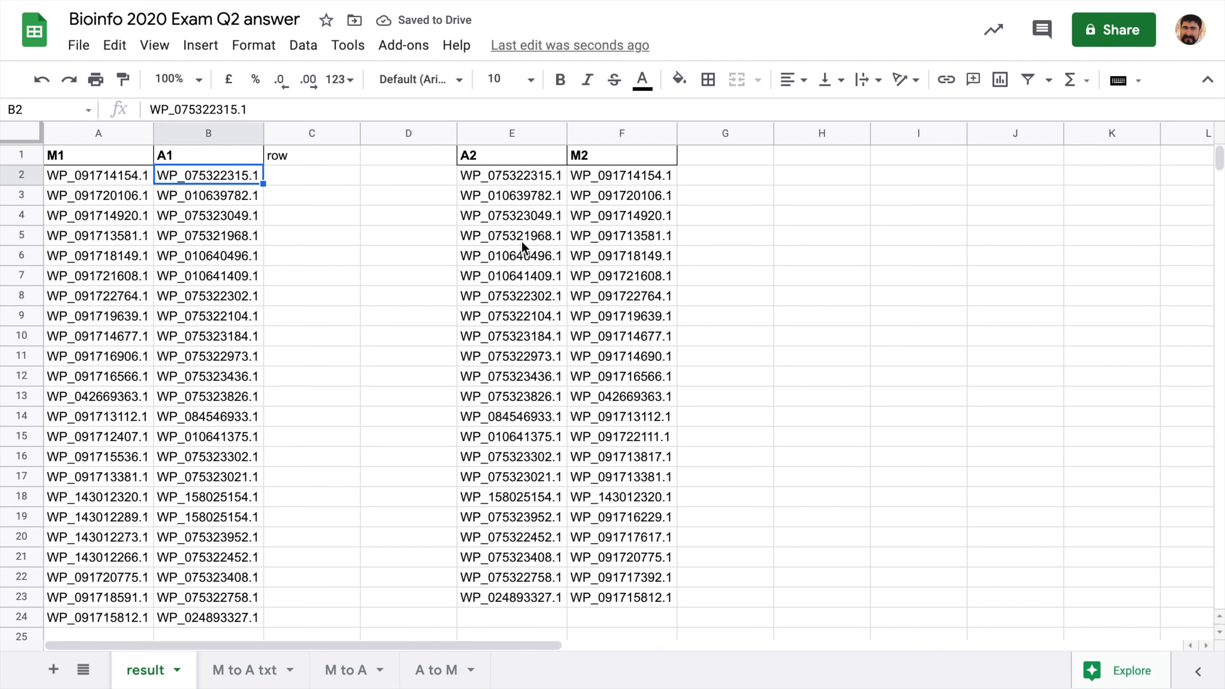
left_click(295, 181)
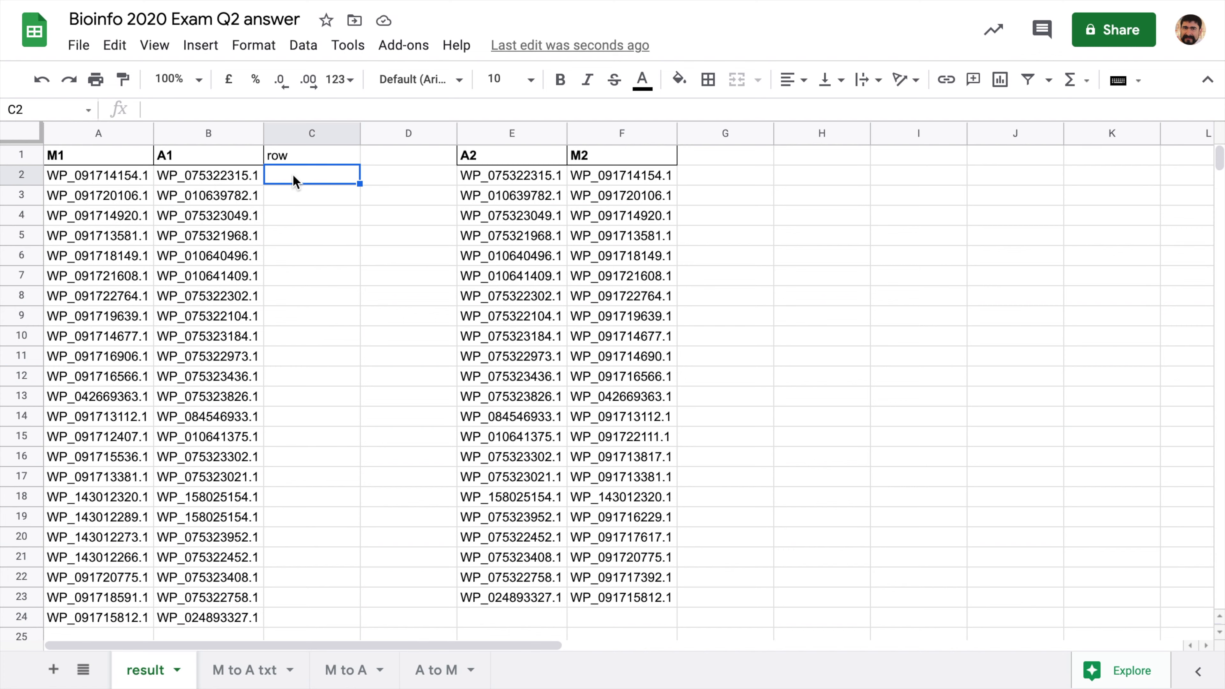
type("=match")
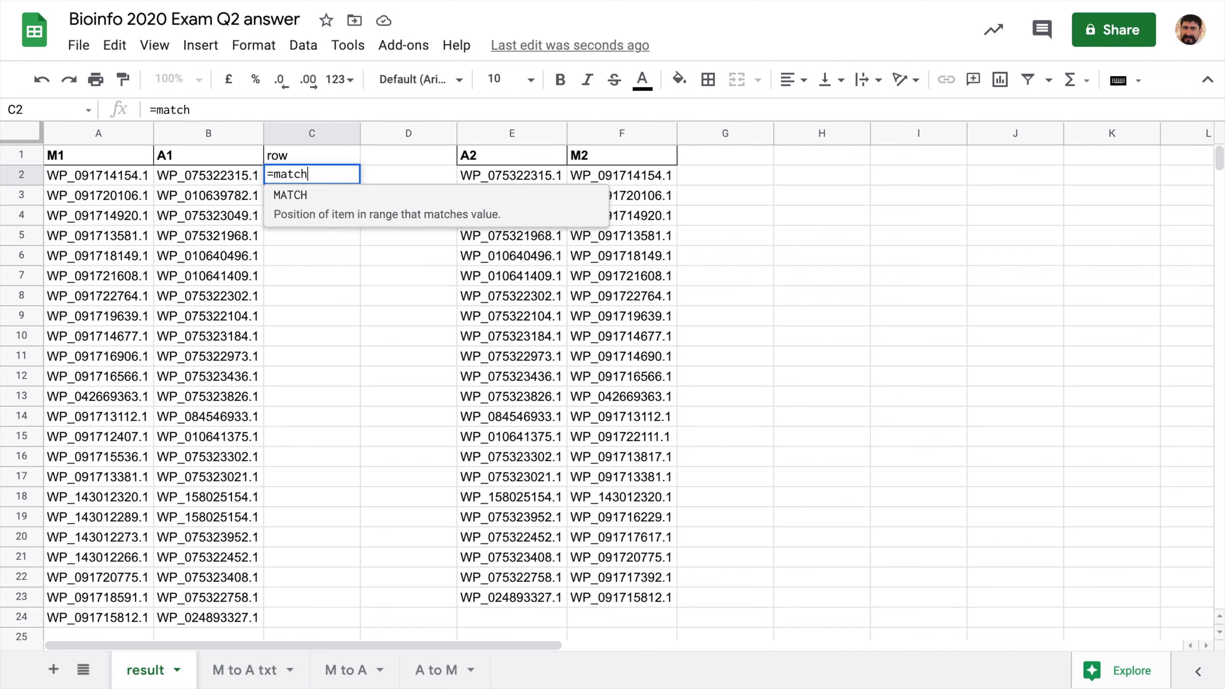
type("(")
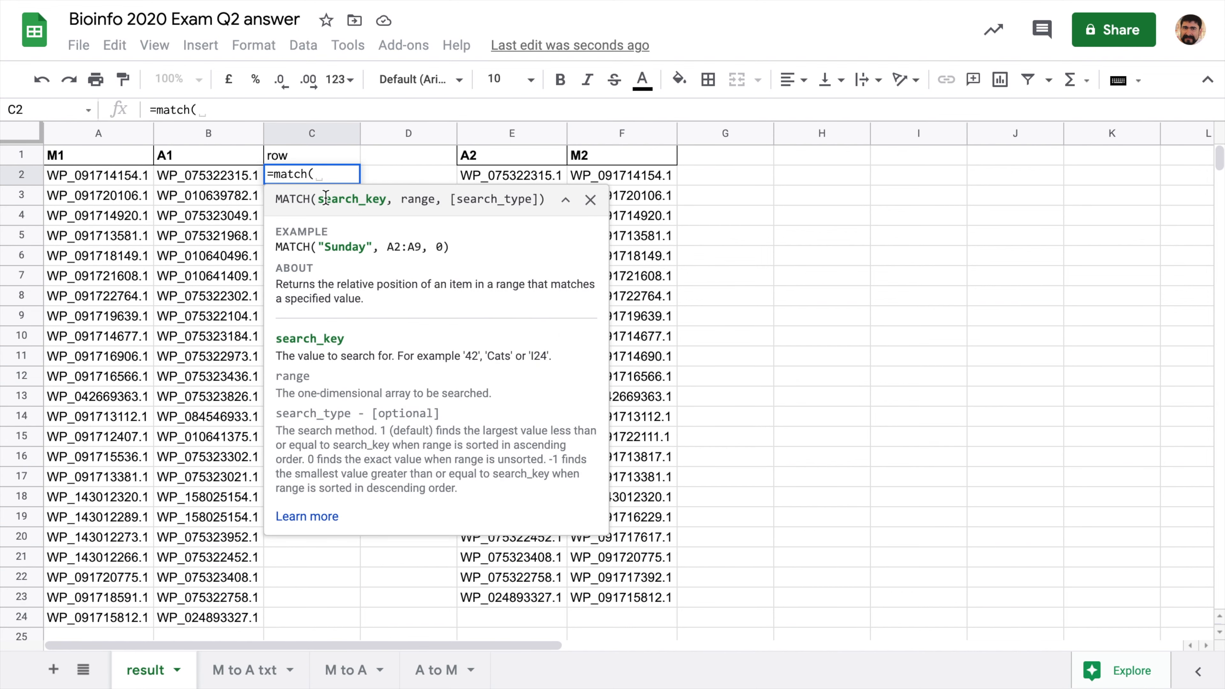
left_click(203, 180)
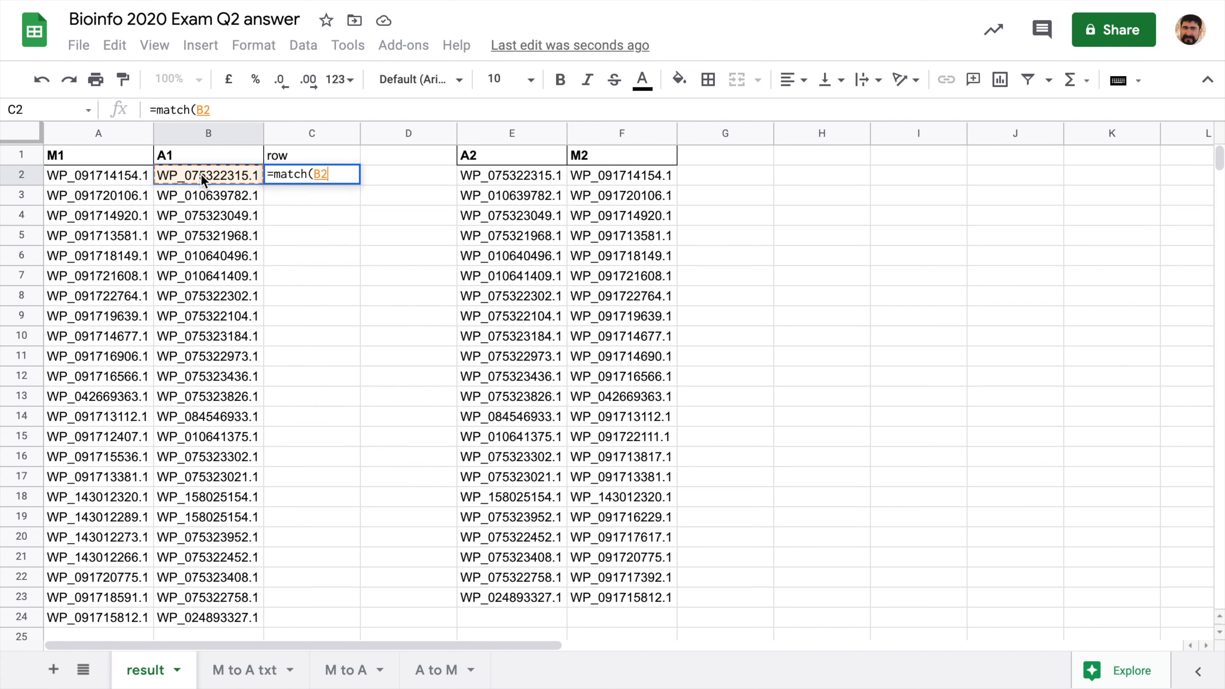
type(",")
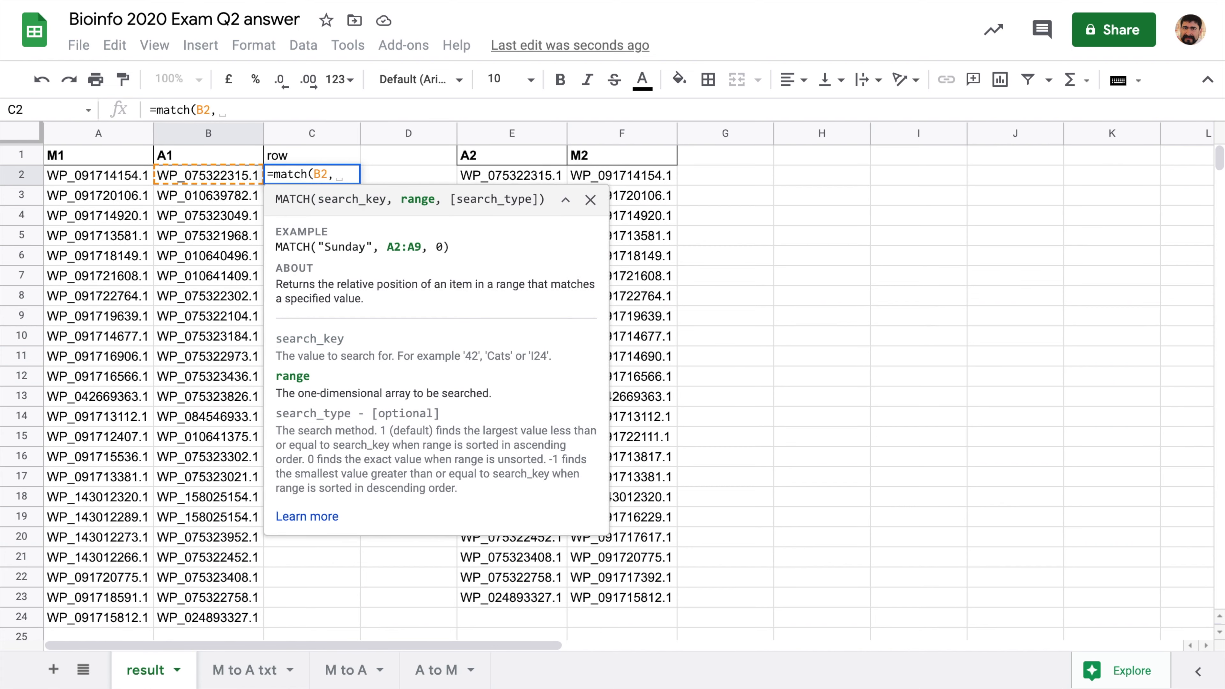
left_click(548, 177)
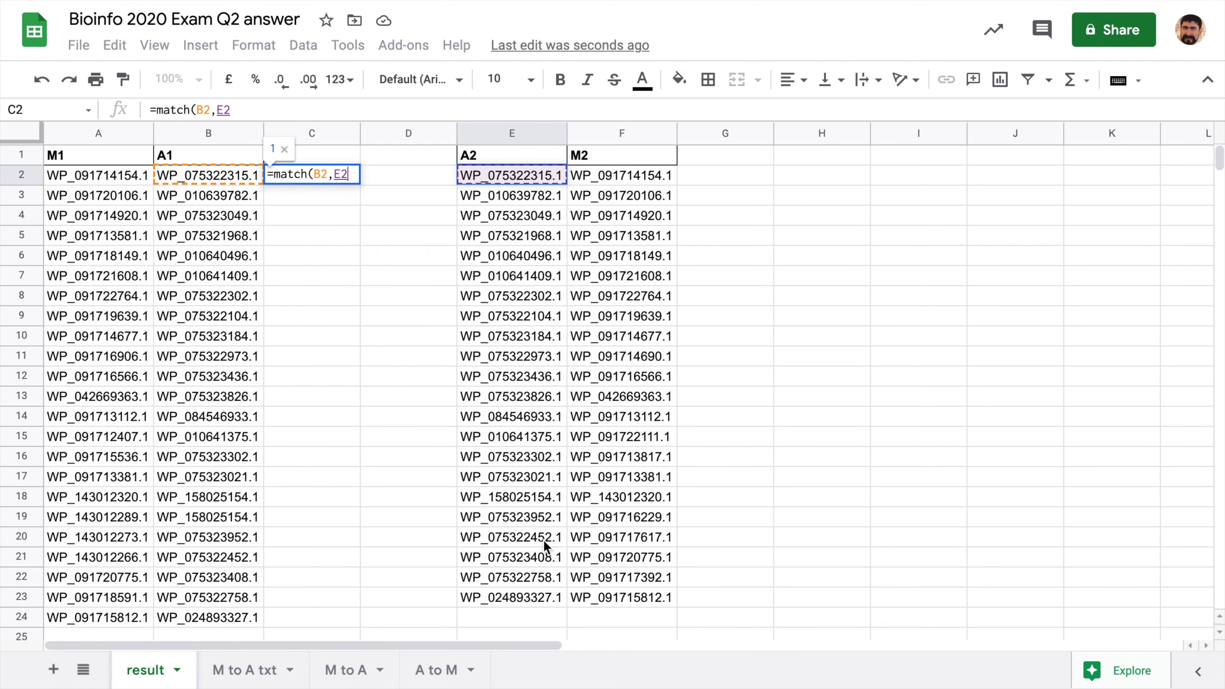
left_click(532, 591, "shift")
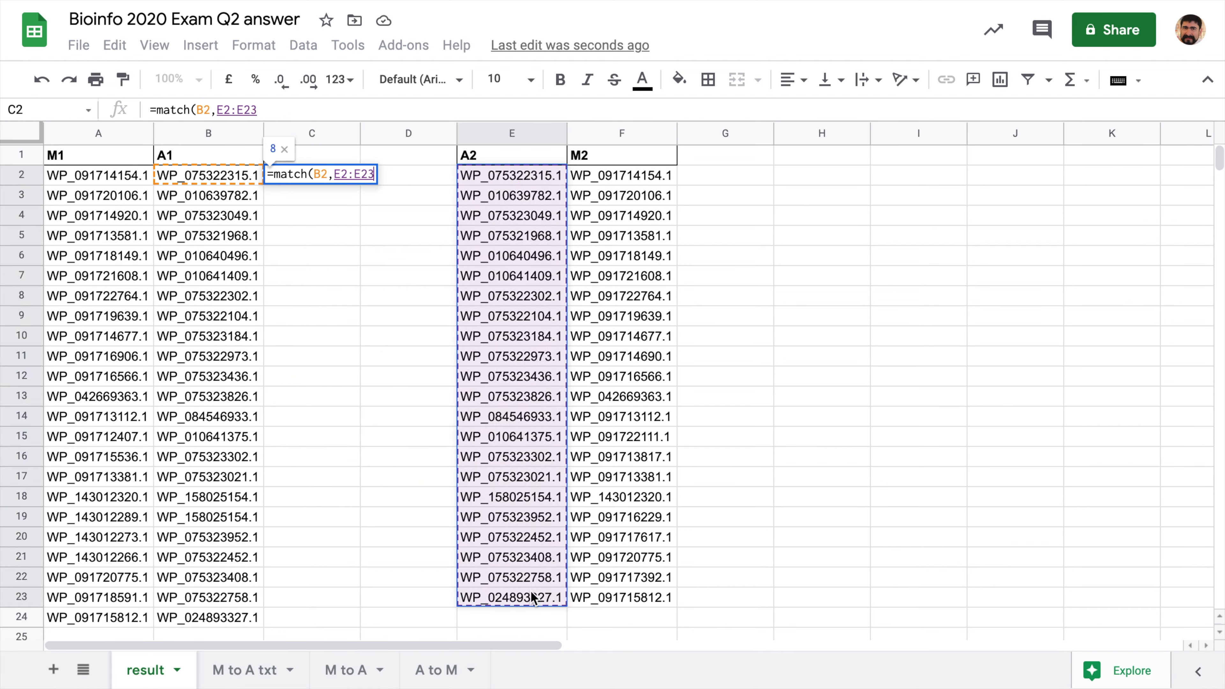
type(", ")
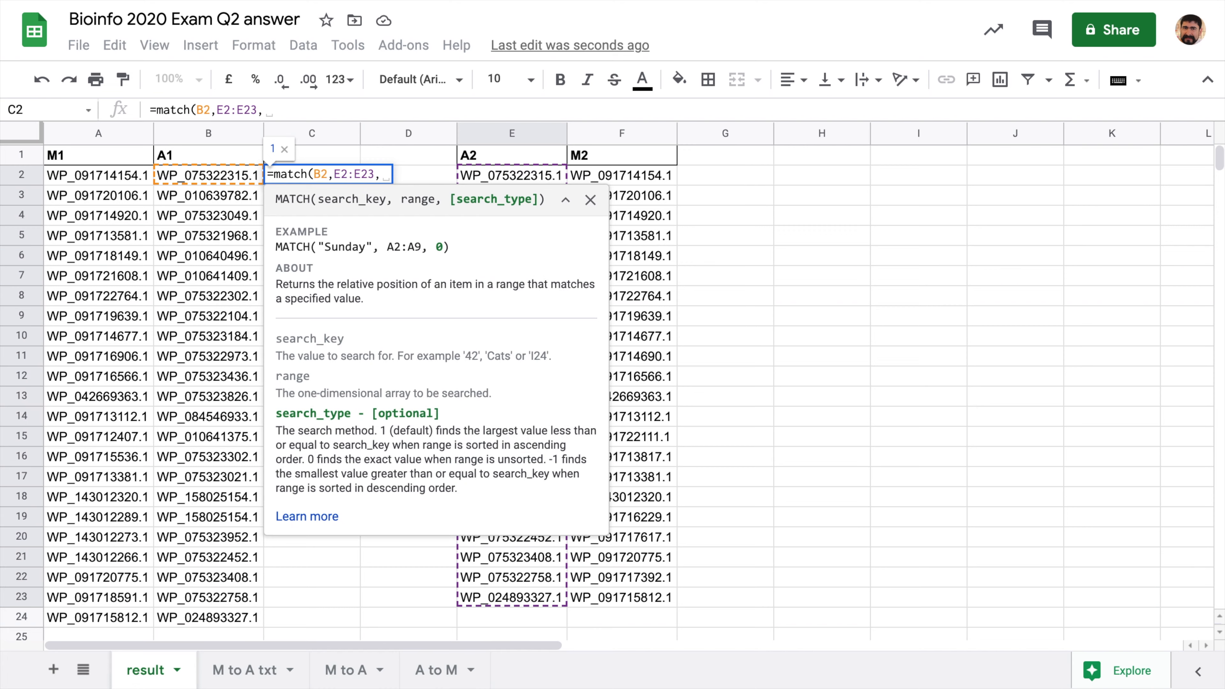
type("0")
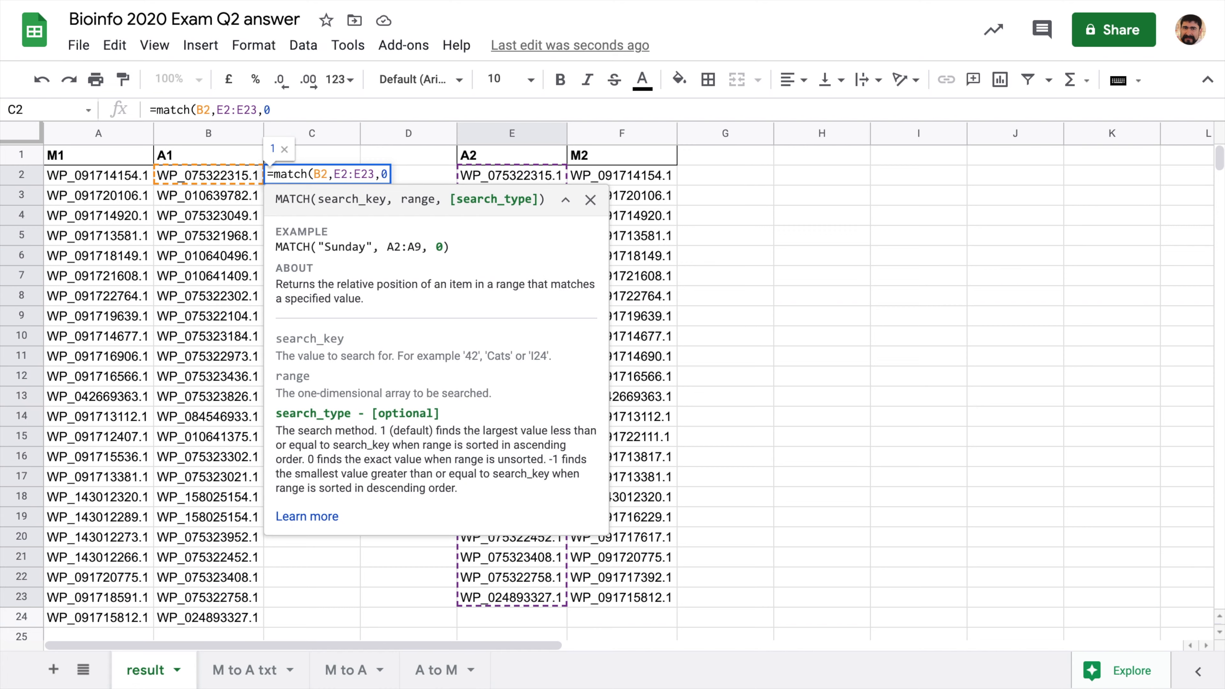
type(")")
key("Return")
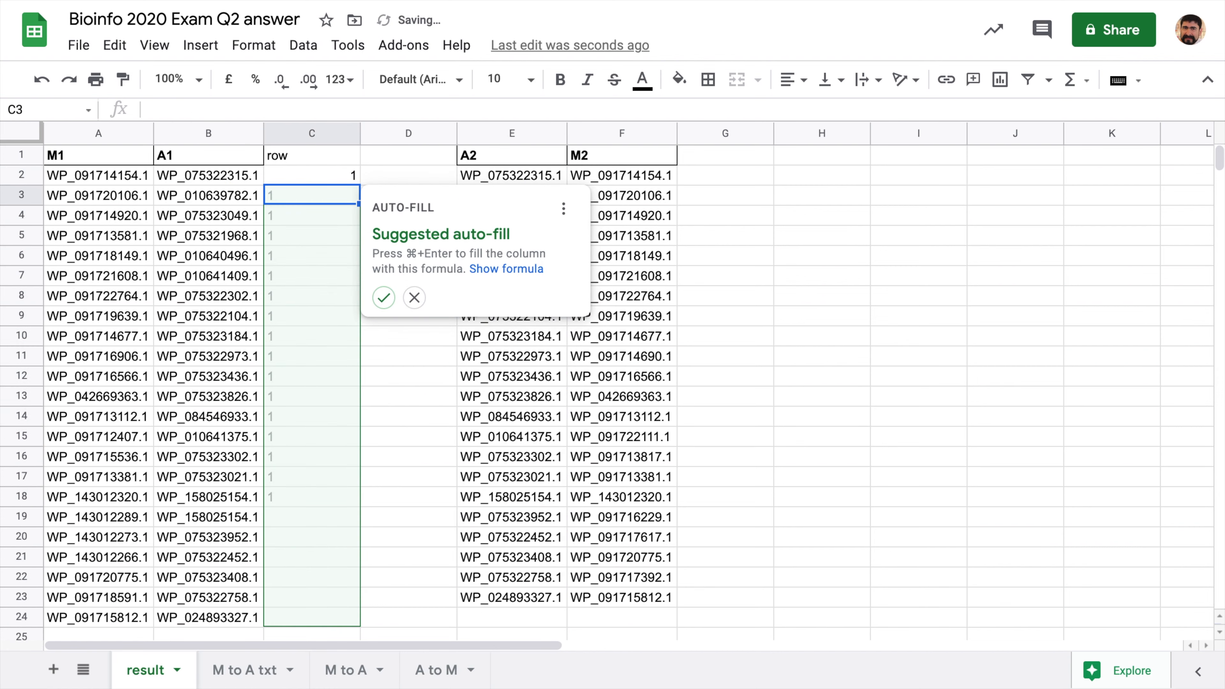
- Auto-fill the MATCH formula down column C
left_click(383, 298)
mouse_move(336, 513)
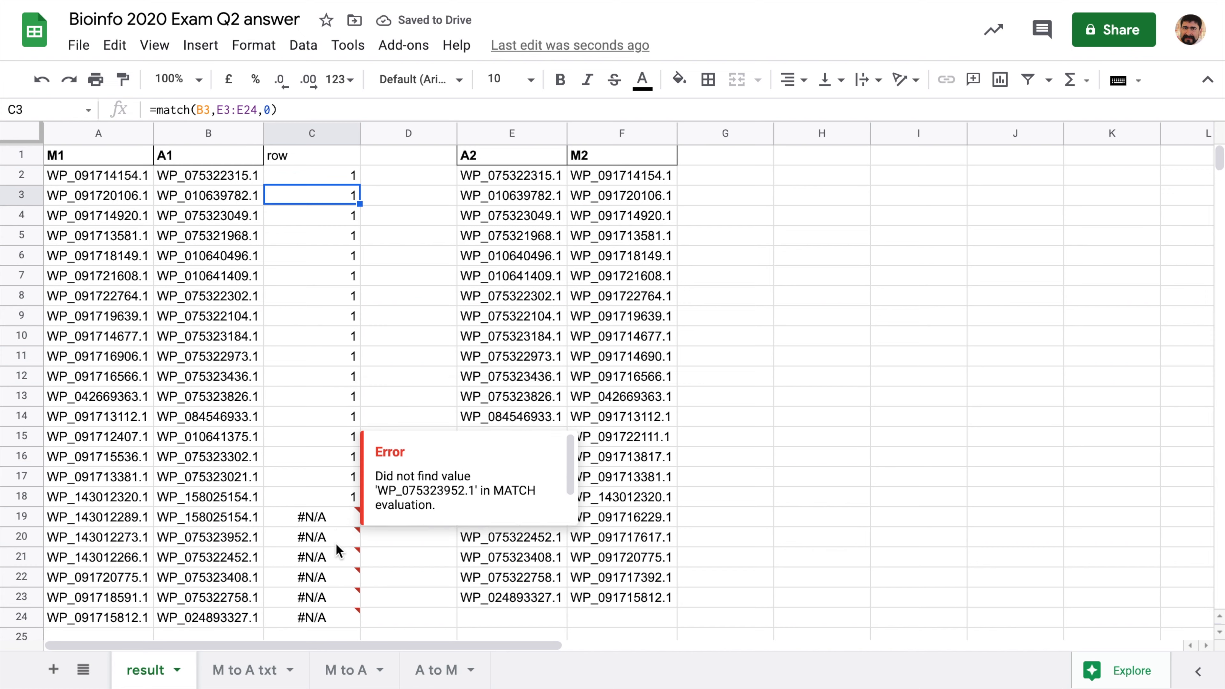
mouse_move(336, 557)
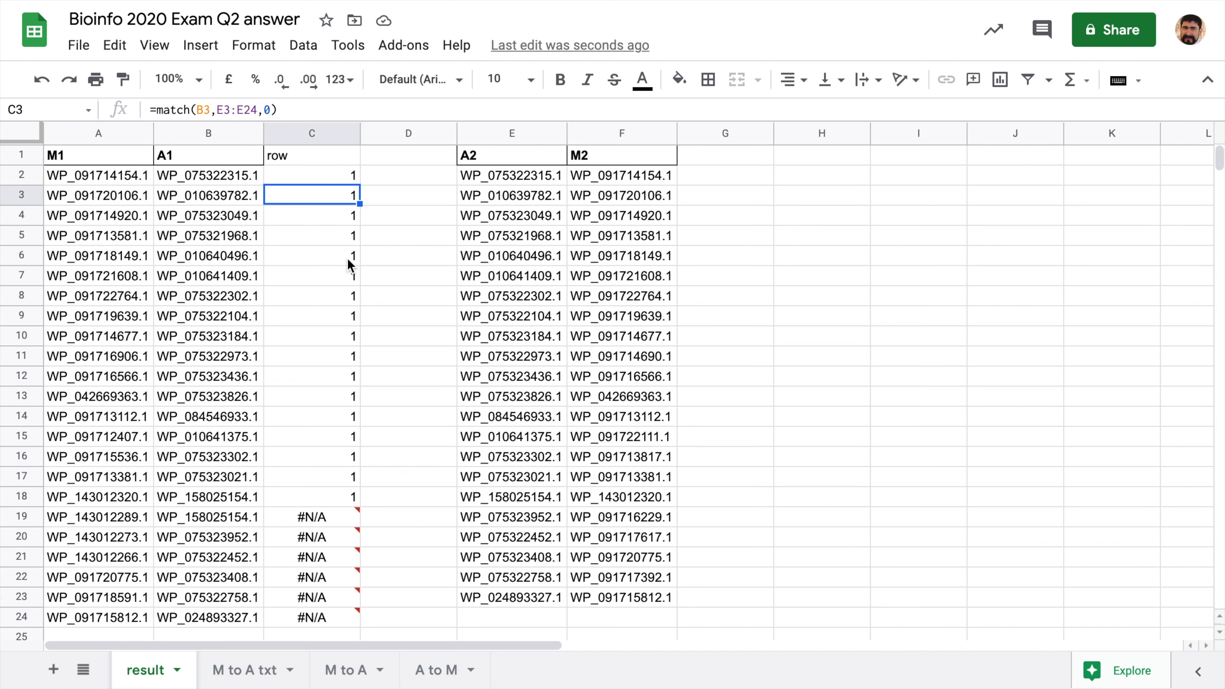
- Inspect the column C formulas, including C19's #N/A and C7's shifted lookup range
left_click(314, 176)
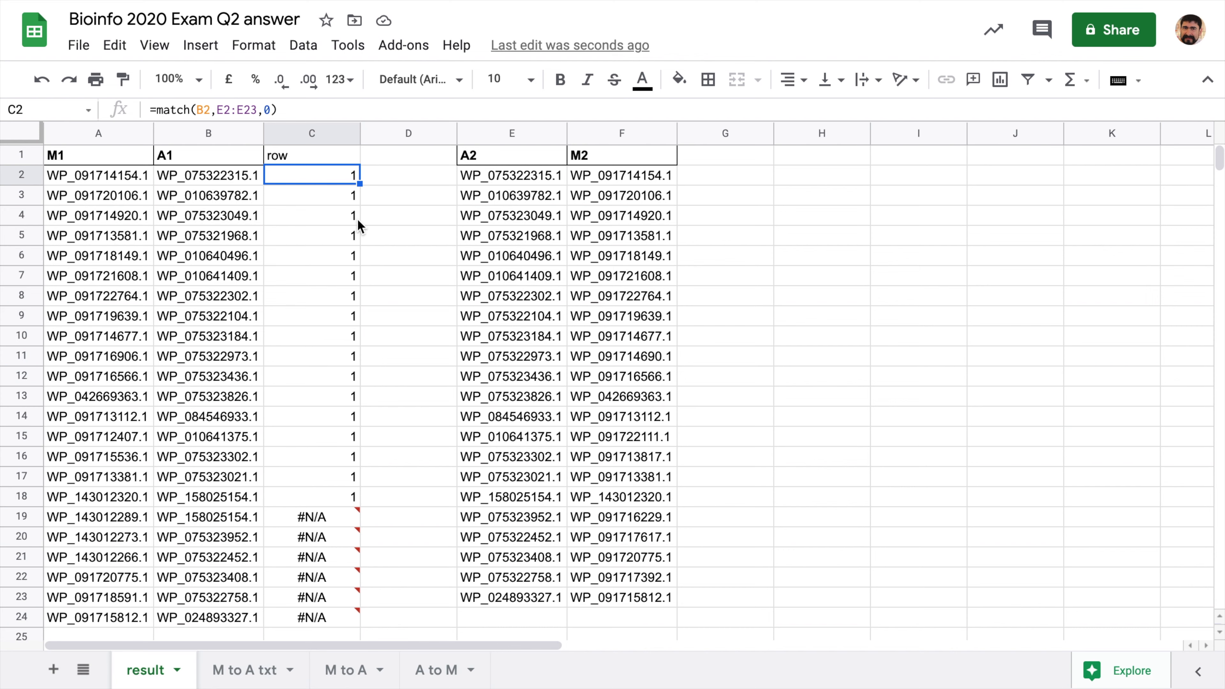
key("Down")
key("Down")
key("Down")
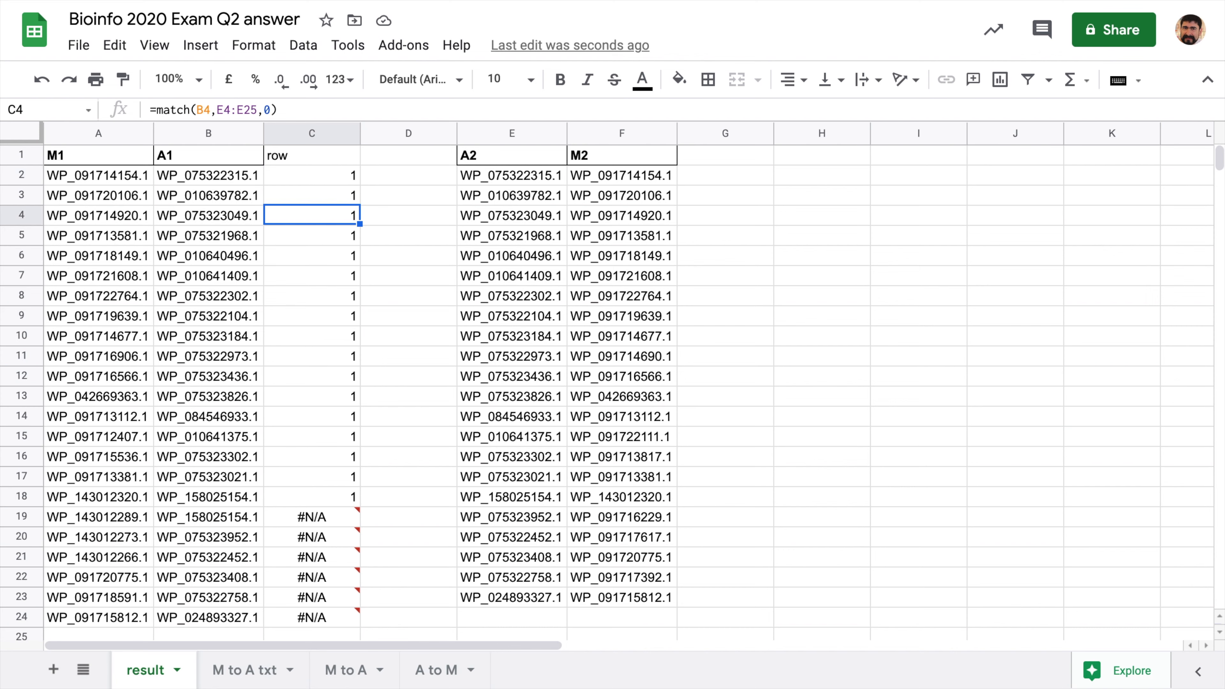
key("Down")
key("Down")
key("Down")
key("Down")
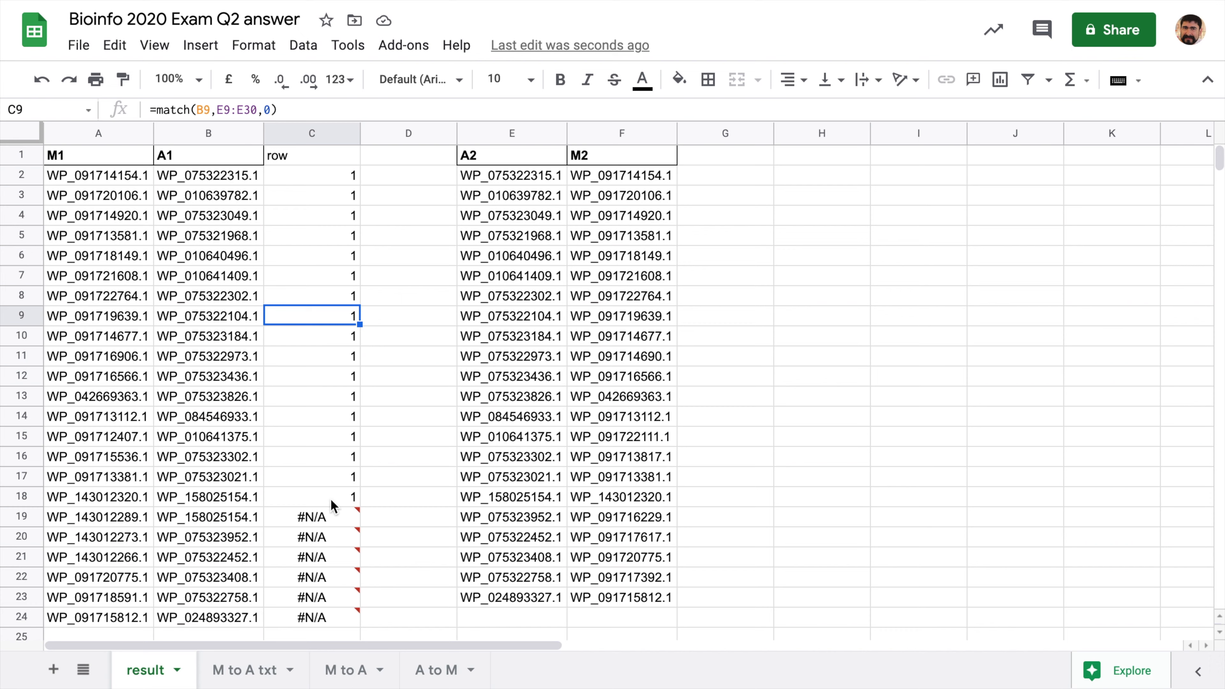
left_click(330, 520)
double_click(328, 520)
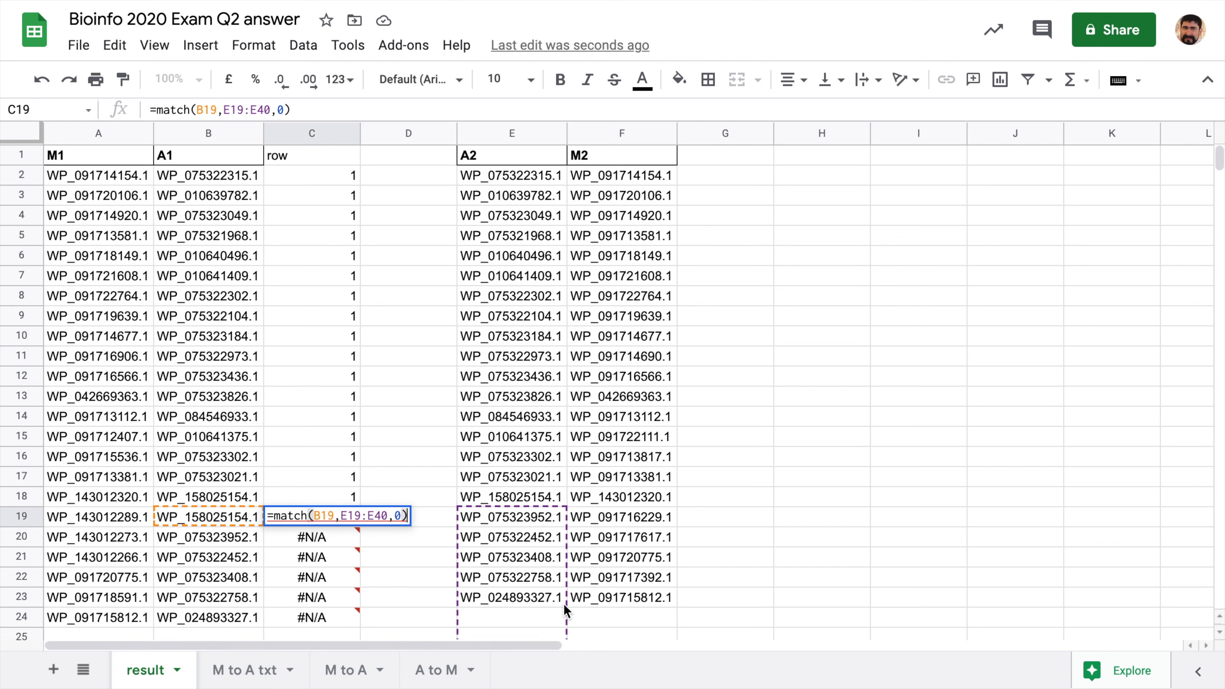
scroll(622, 538, "down", 2)
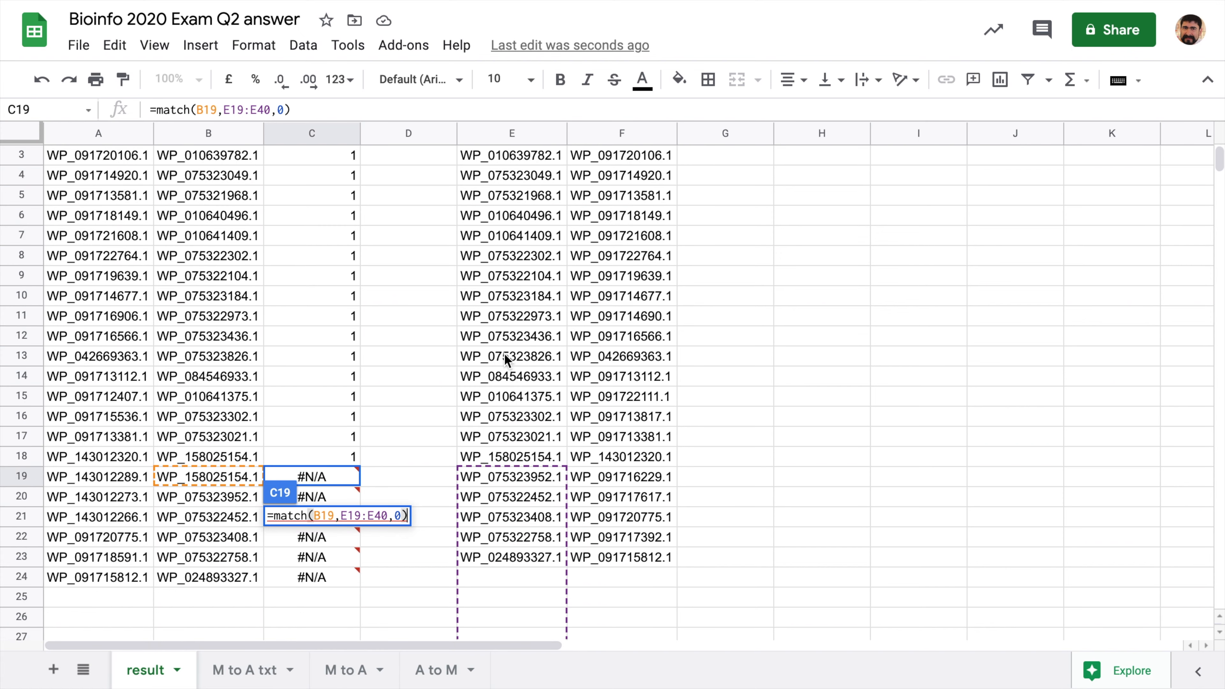
scroll(505, 353, "up", 2)
left_click(319, 279)
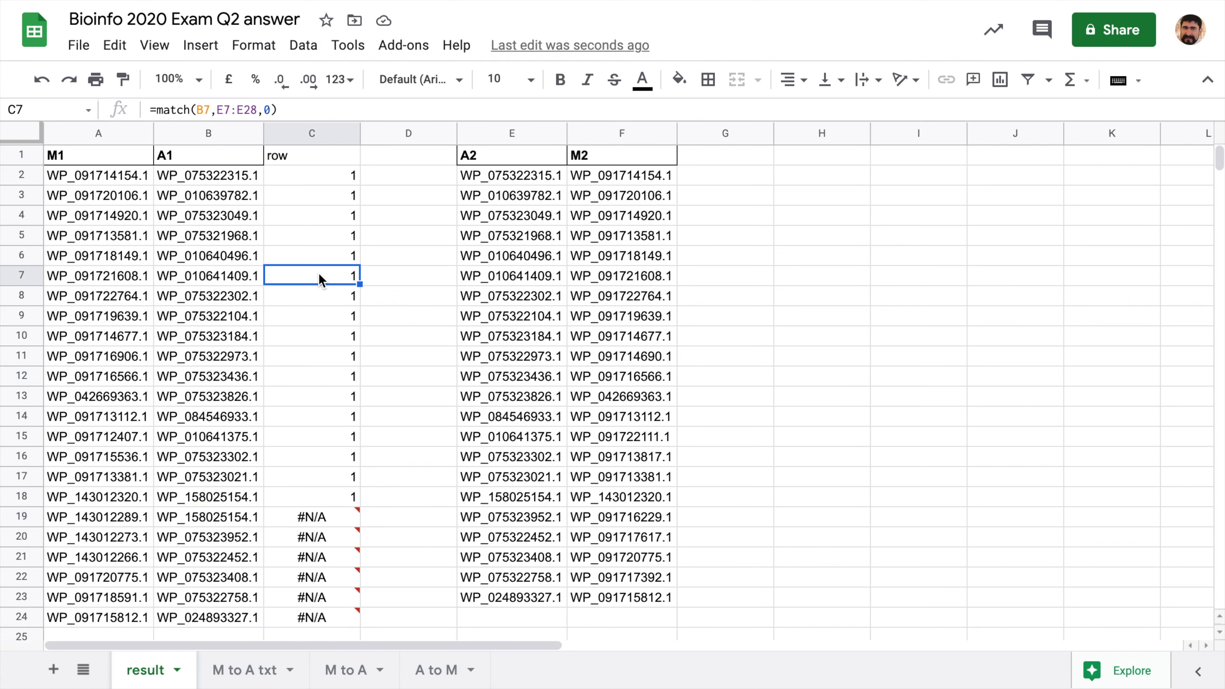
double_click(319, 276)
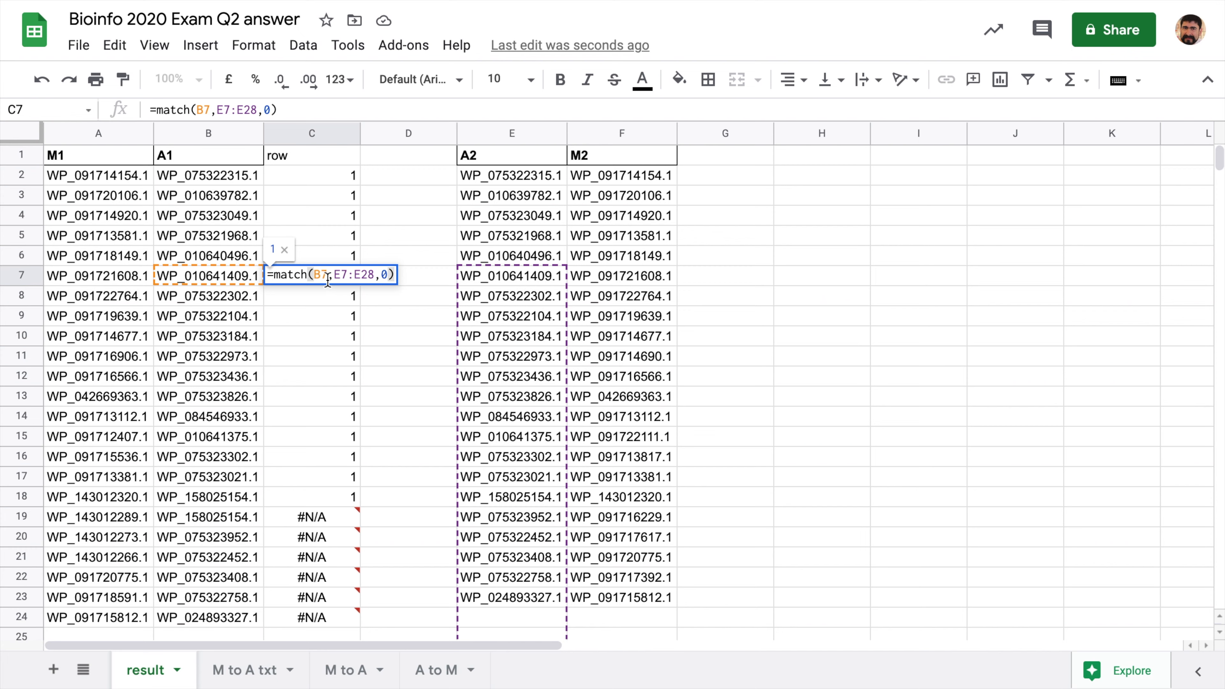
- Make C2's MATCH lookup range absolute as $E$2:$E$23, keeping the result 1
key("Escape")
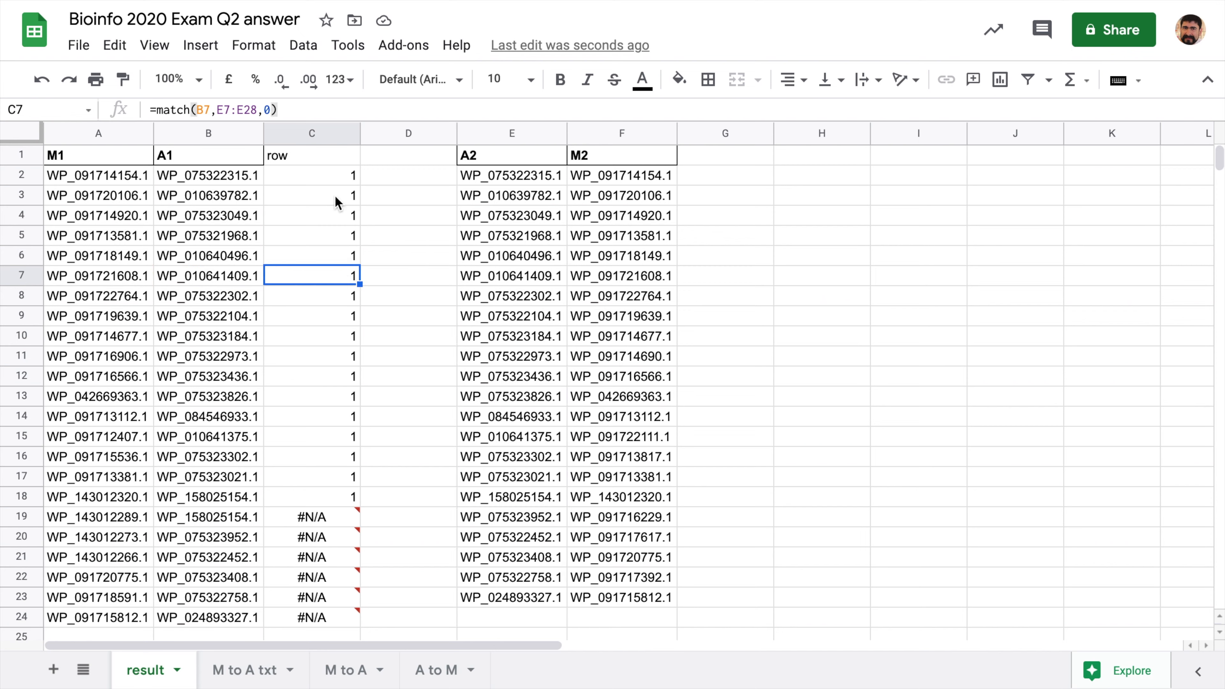
left_click(324, 178)
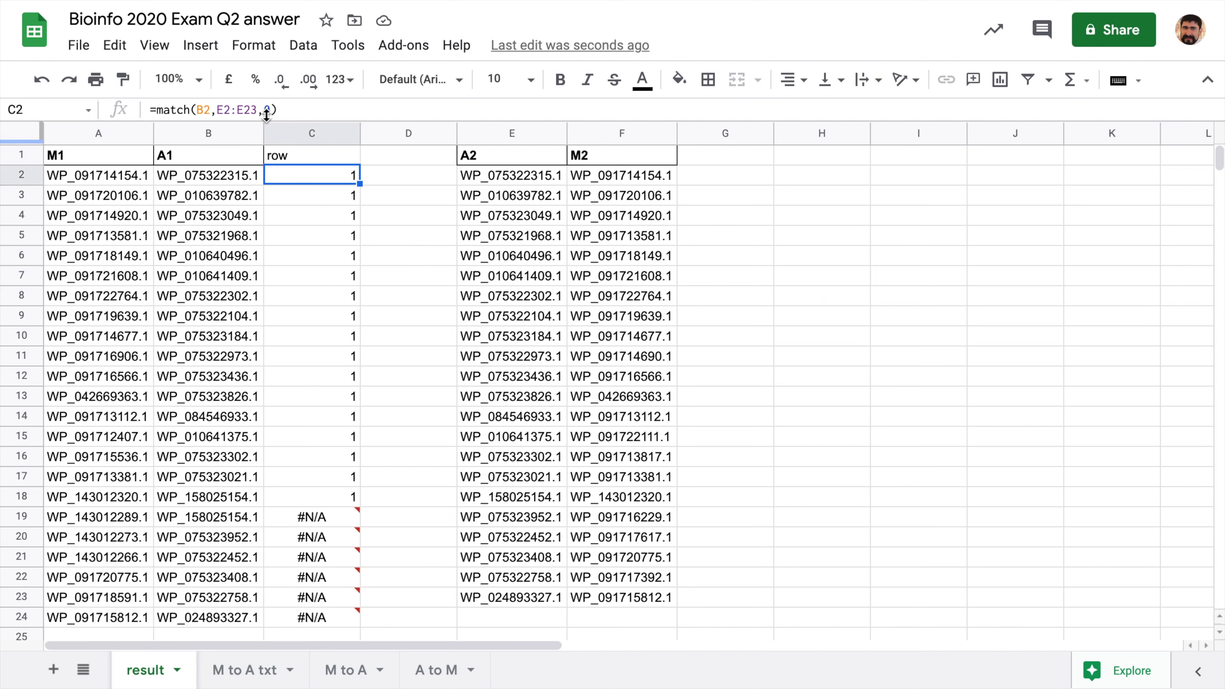
left_click(228, 110)
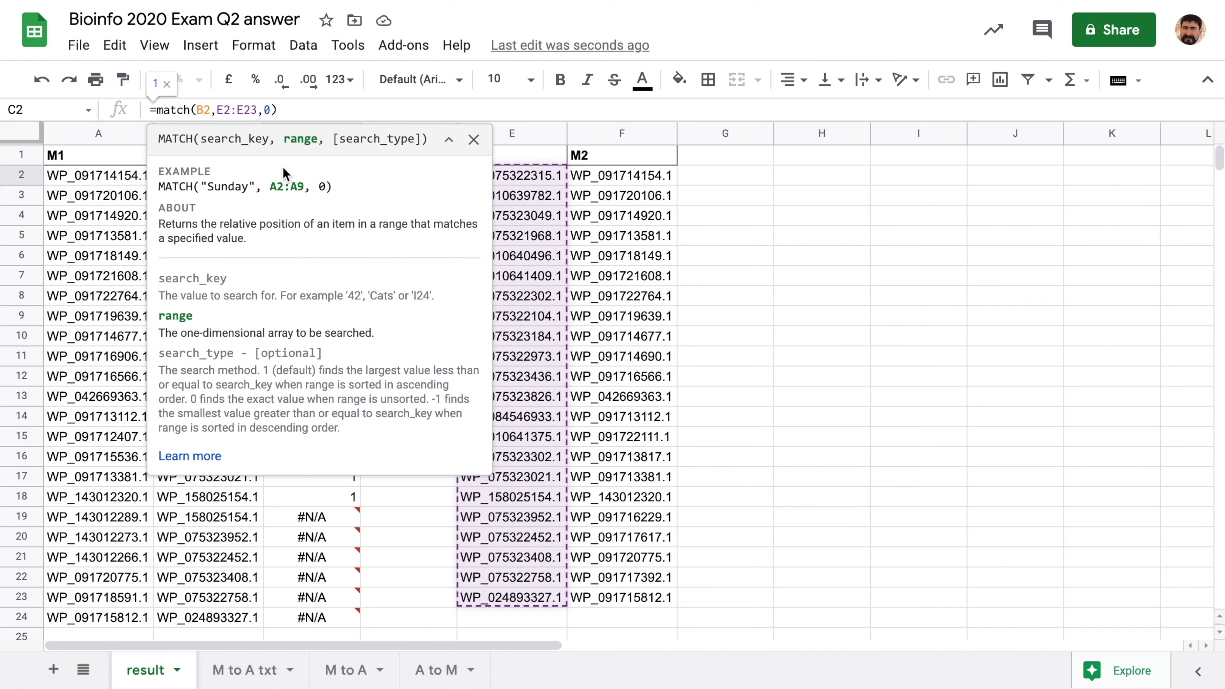
key("F4")
key("Return")
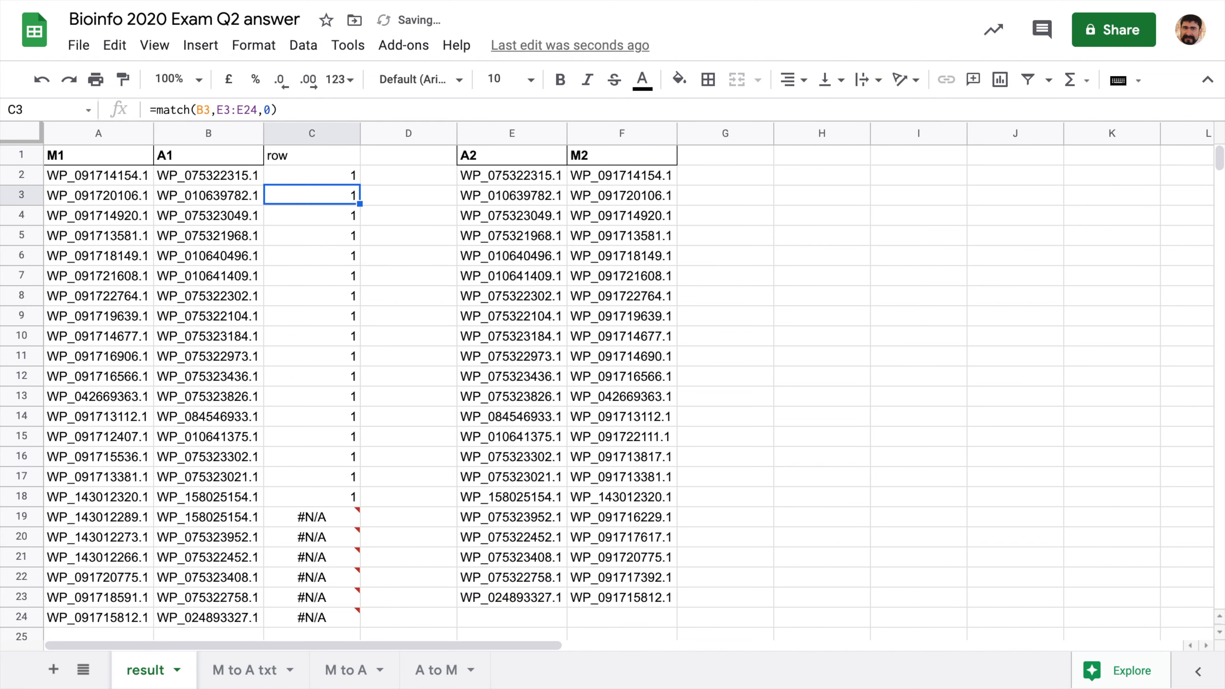
left_click(345, 180)
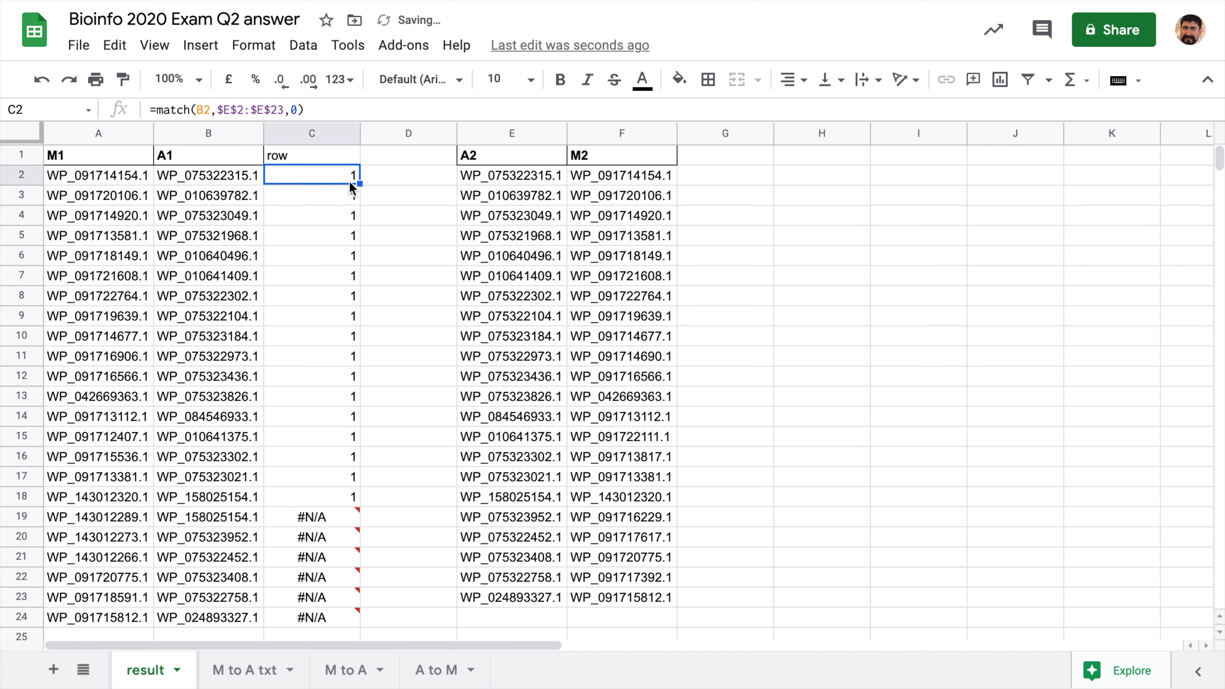
- Fill C2's locked MATCH formula down to C24 and verify the $E$2:$E$23 references in C15, C20 and C18
left_click_drag(357, 181, 348, 620)
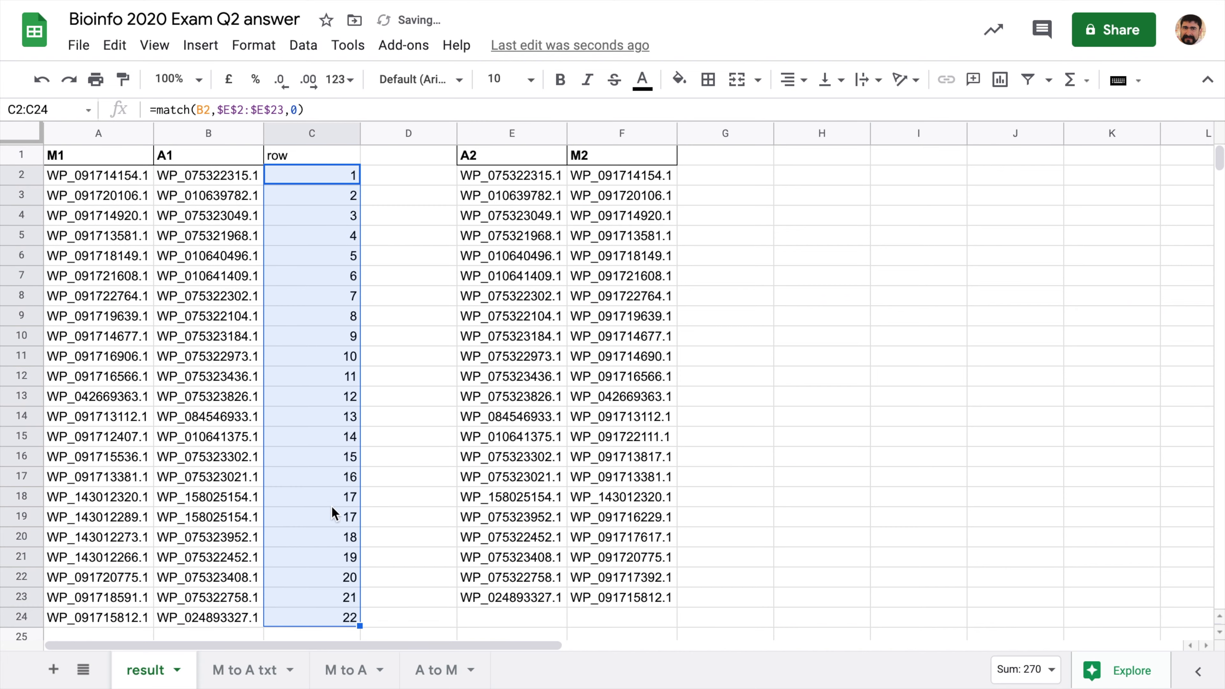
left_click(333, 442)
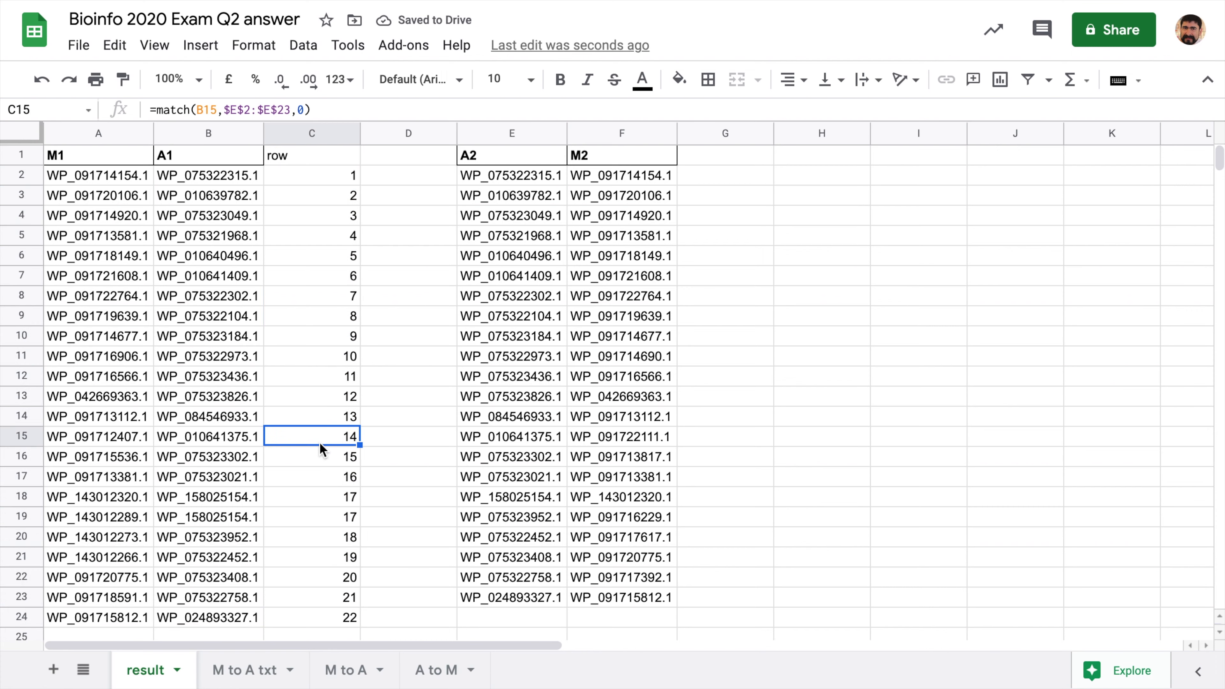
double_click(300, 437)
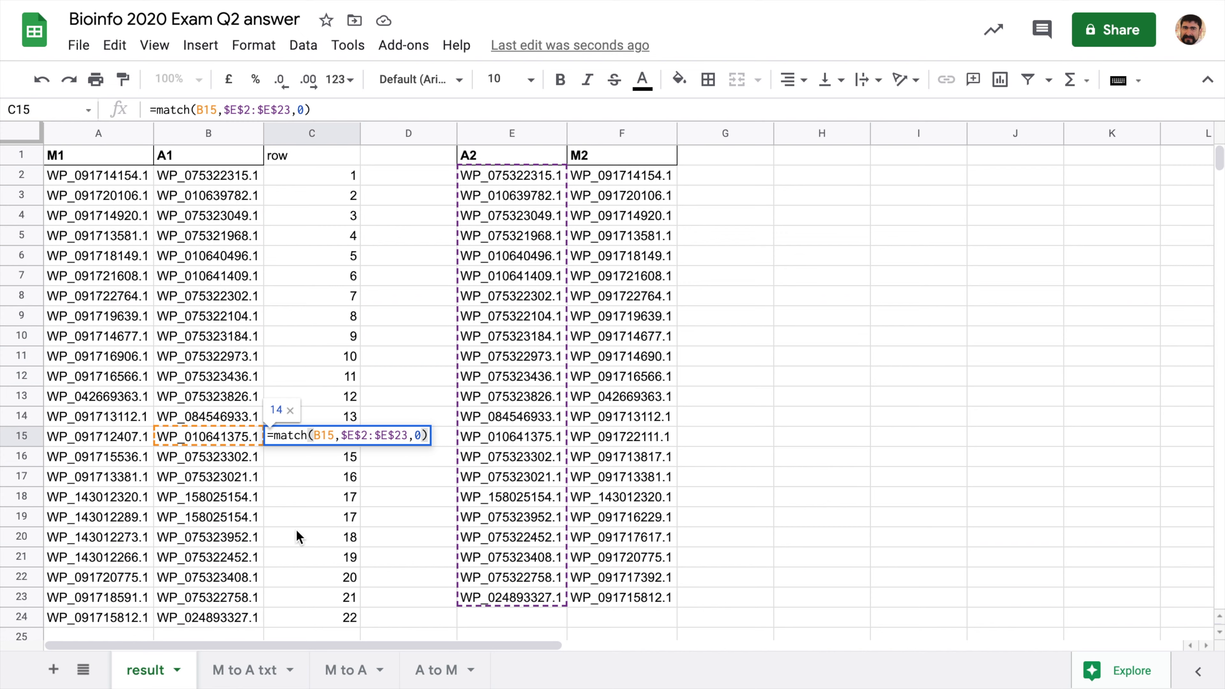
left_click(313, 537)
double_click(312, 537)
key("Escape")
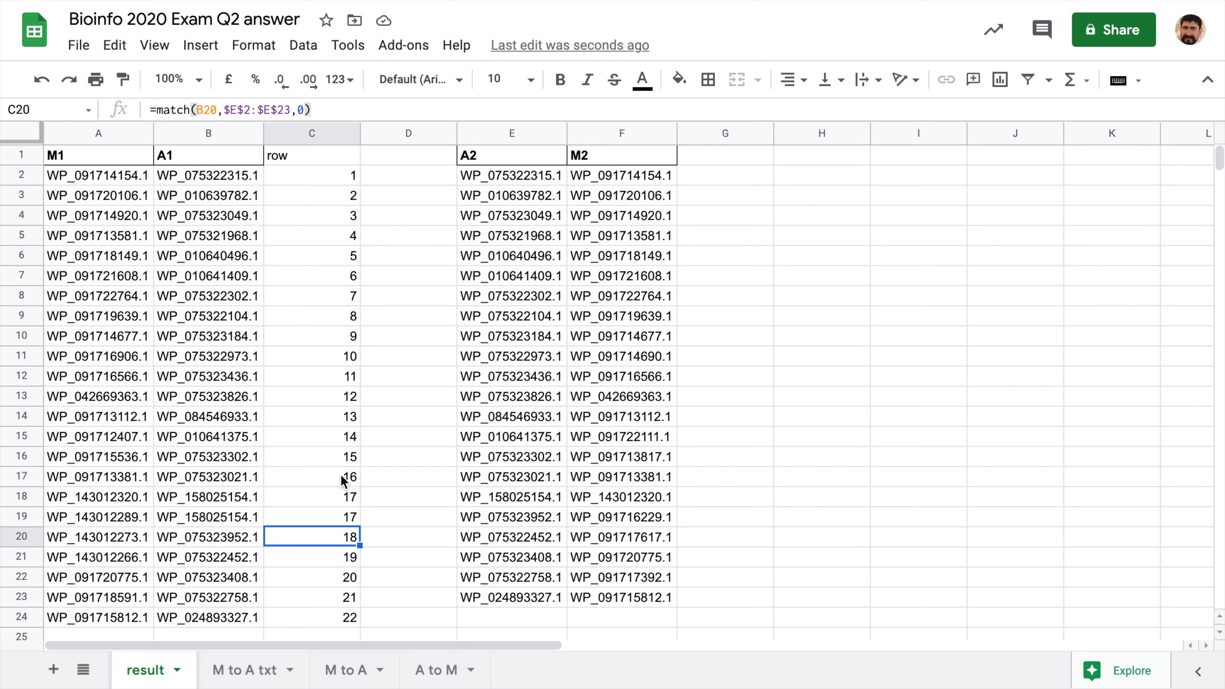
left_click(295, 498)
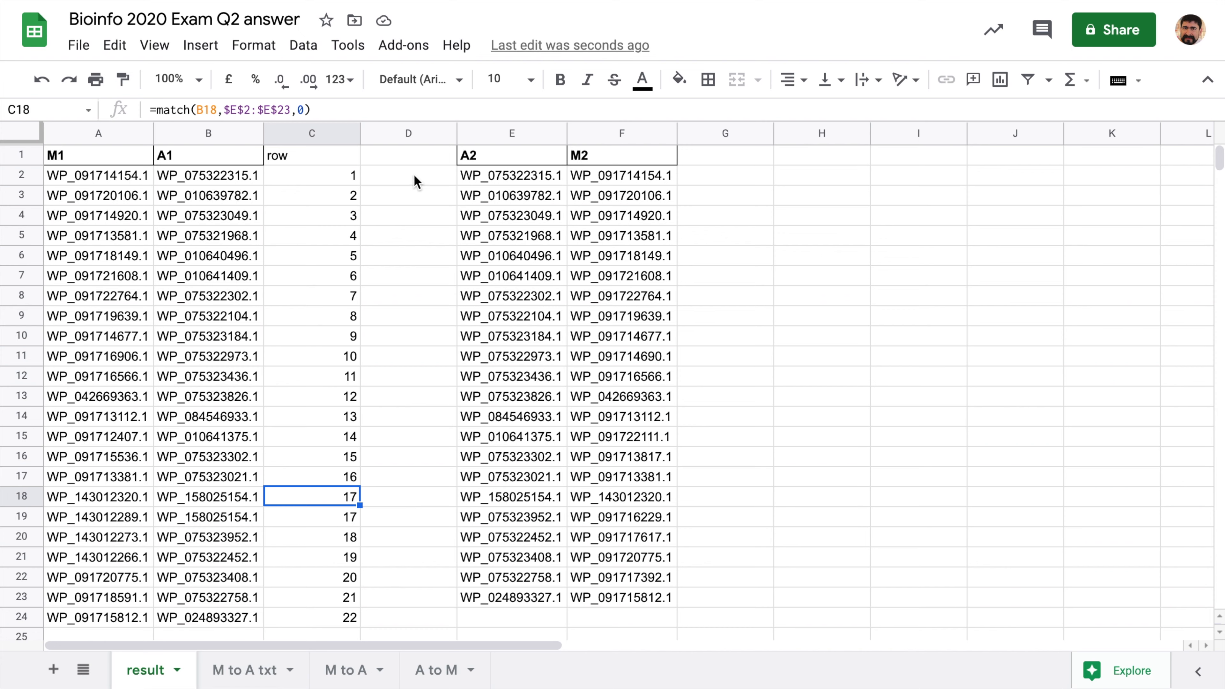
left_click(417, 182)
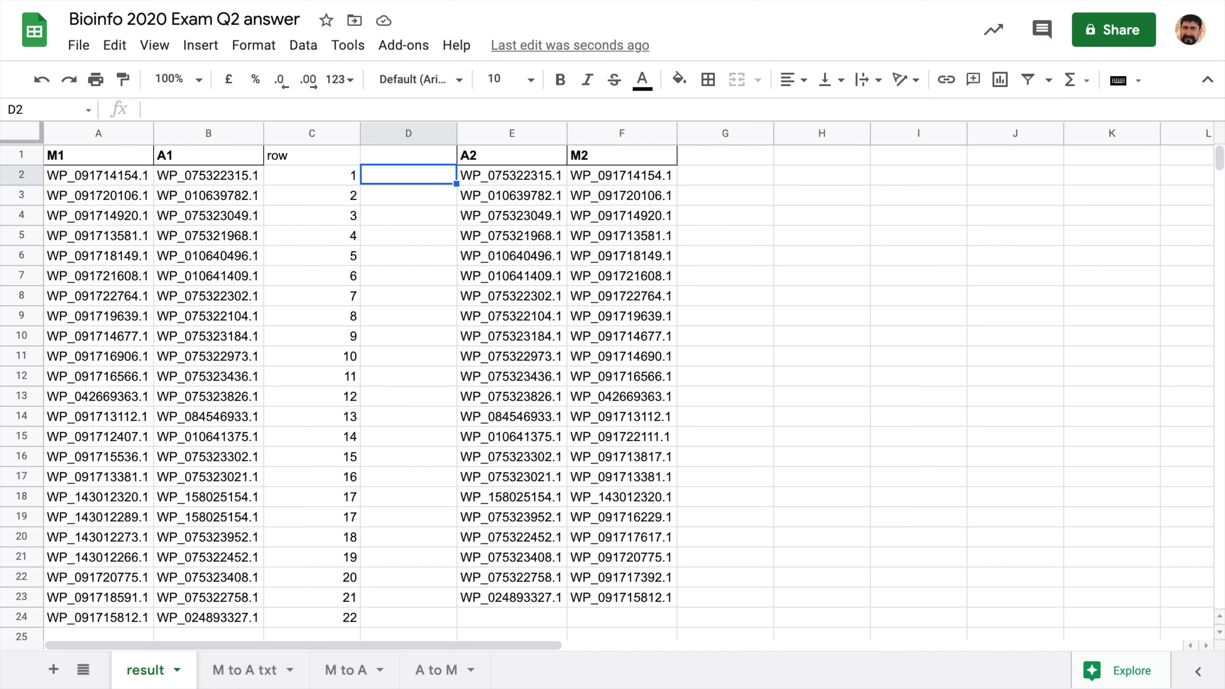
- Enter =index($F$2:$F$23,C2) in D2 to look up the M2 ID
type("=inde")
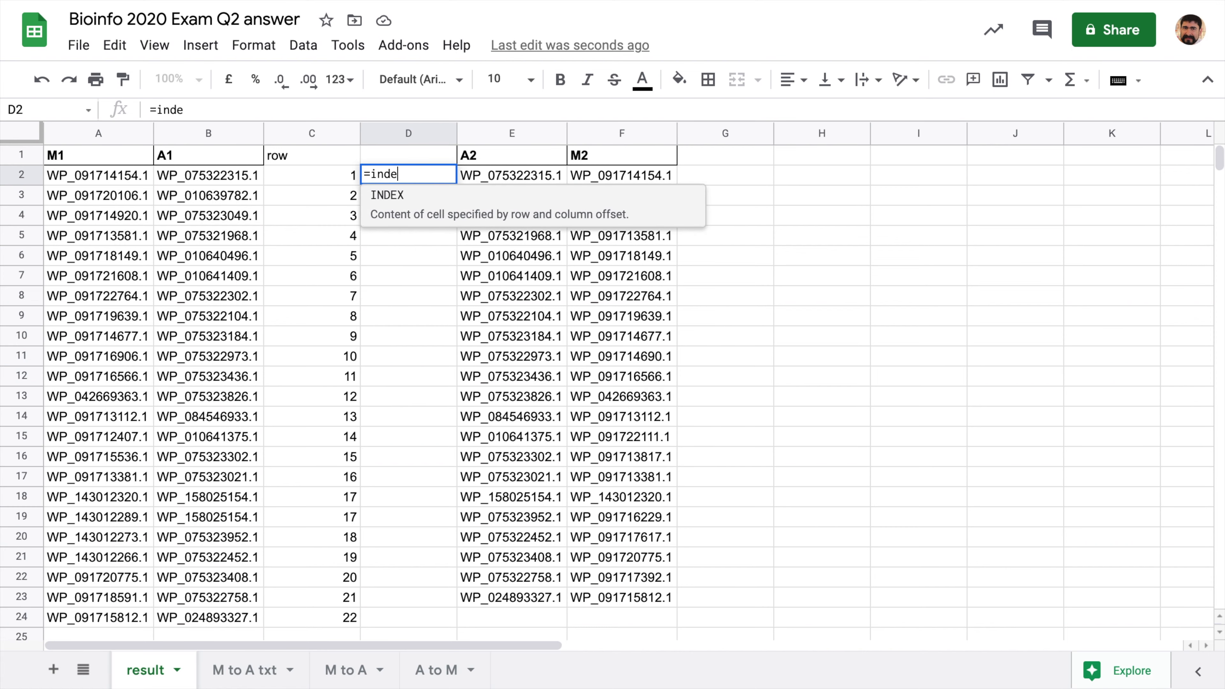
type("x(")
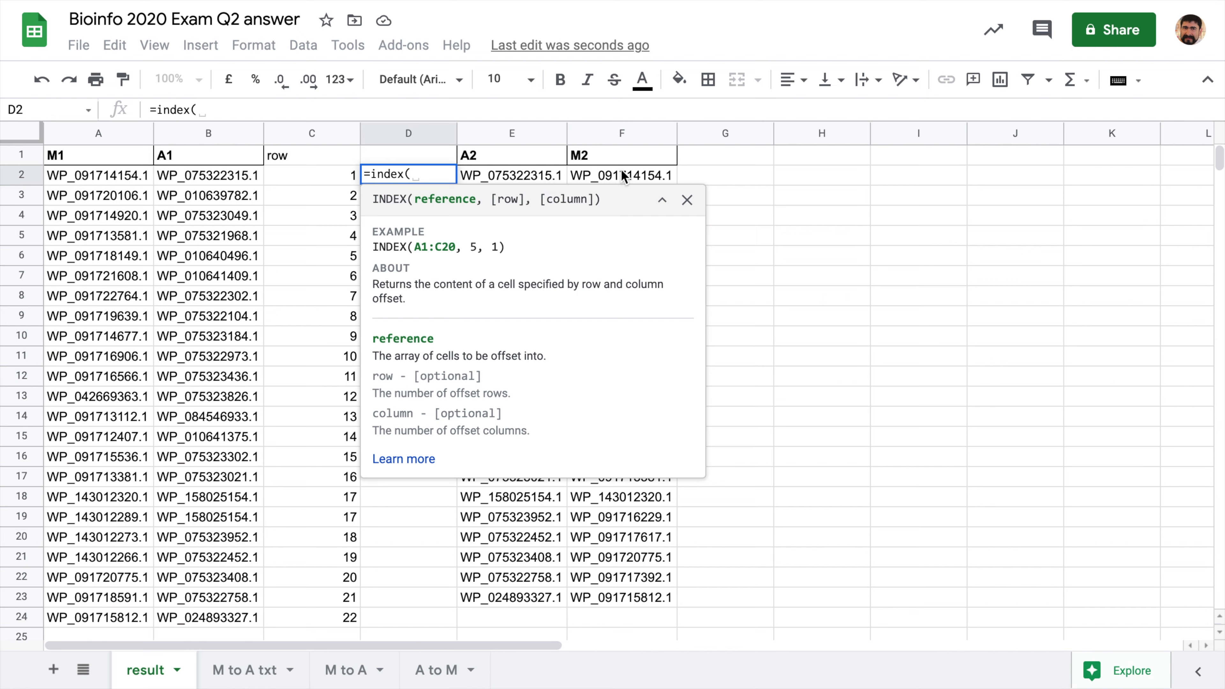
left_click_drag(624, 175, 628, 602)
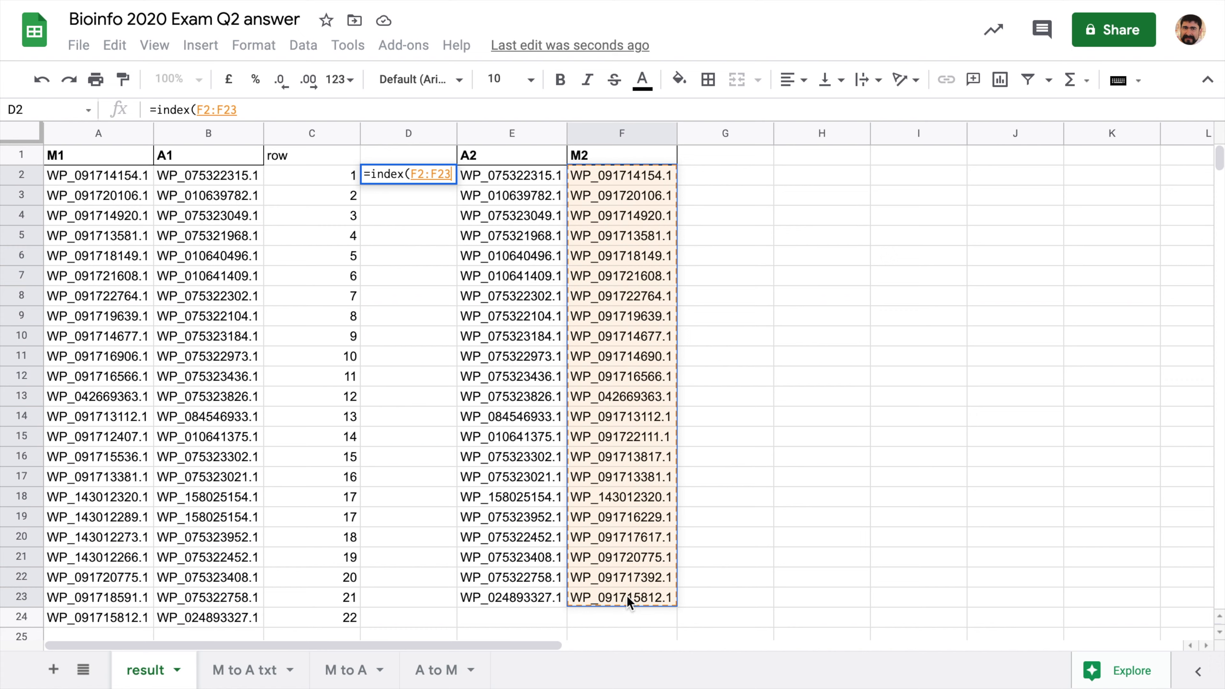
key("F4")
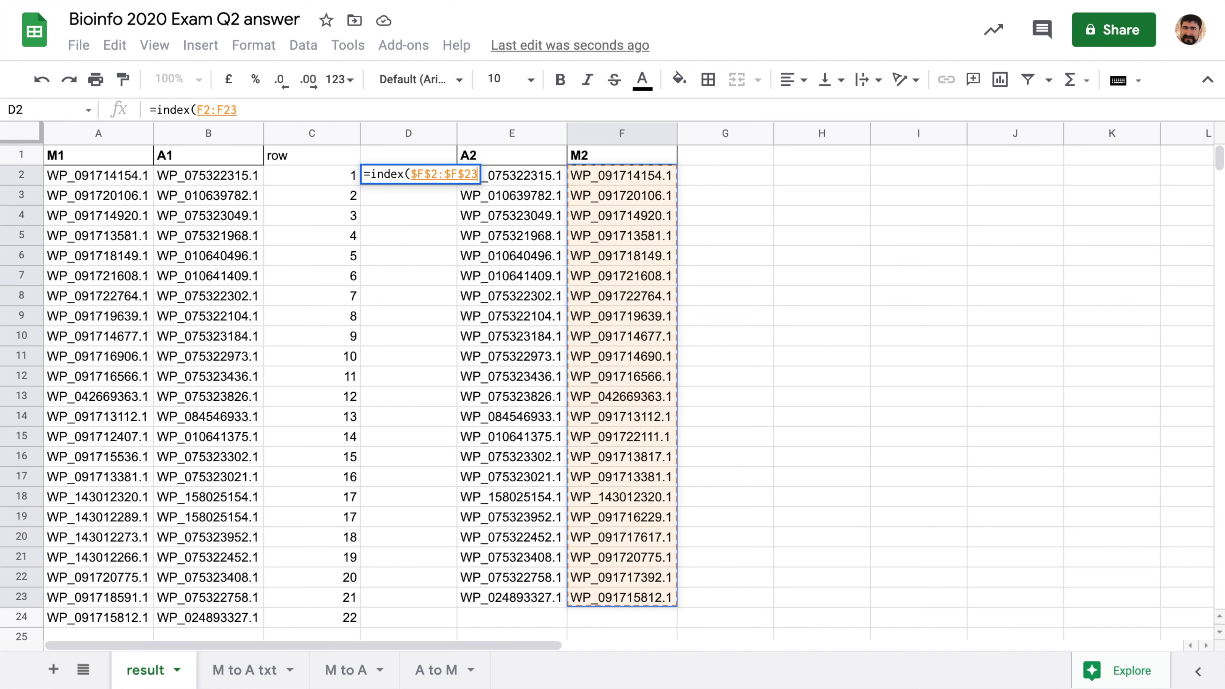
type(",")
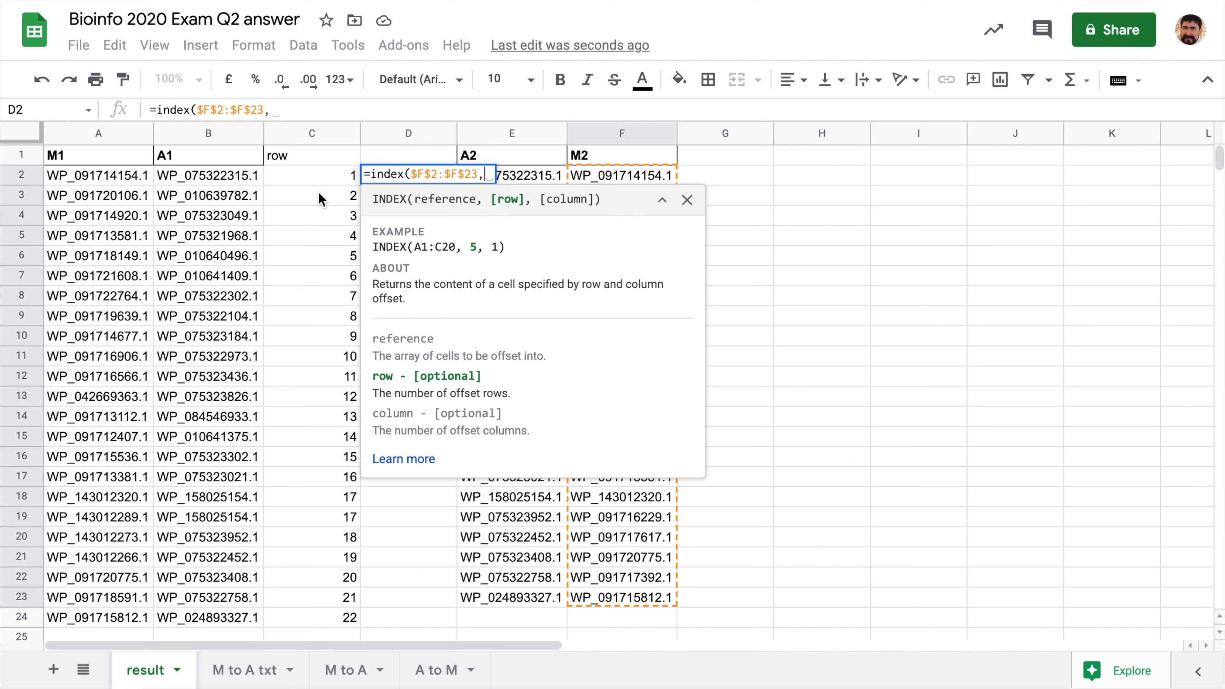
left_click(324, 181)
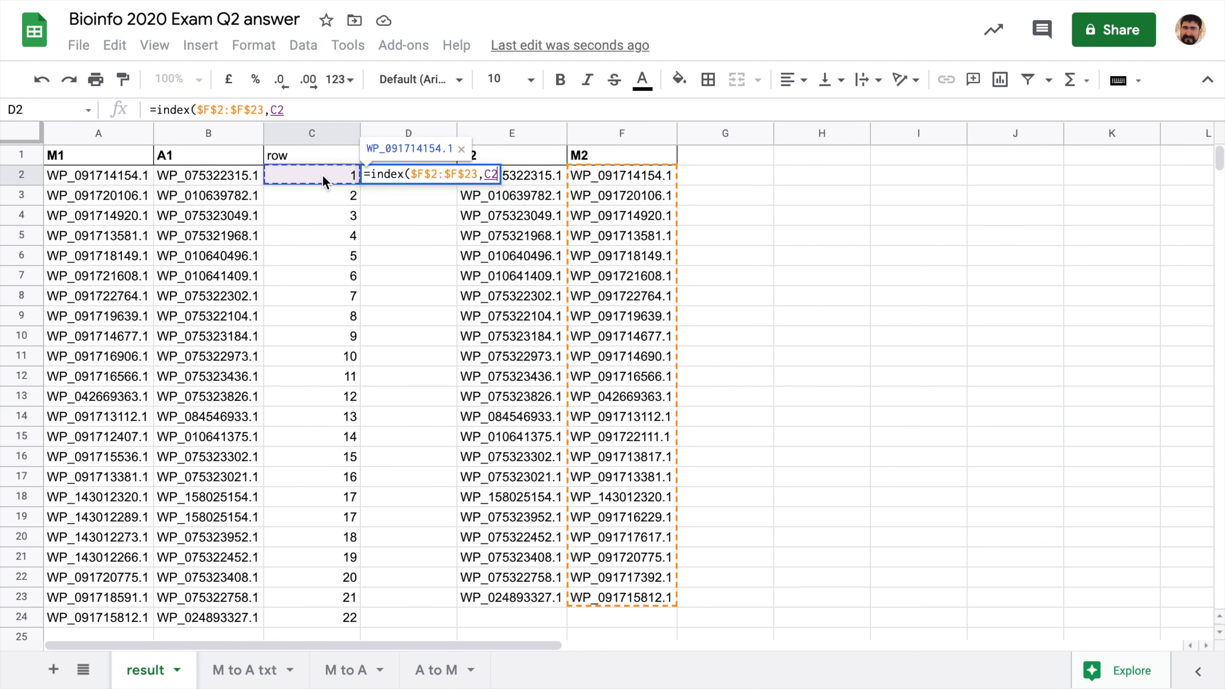
type(")")
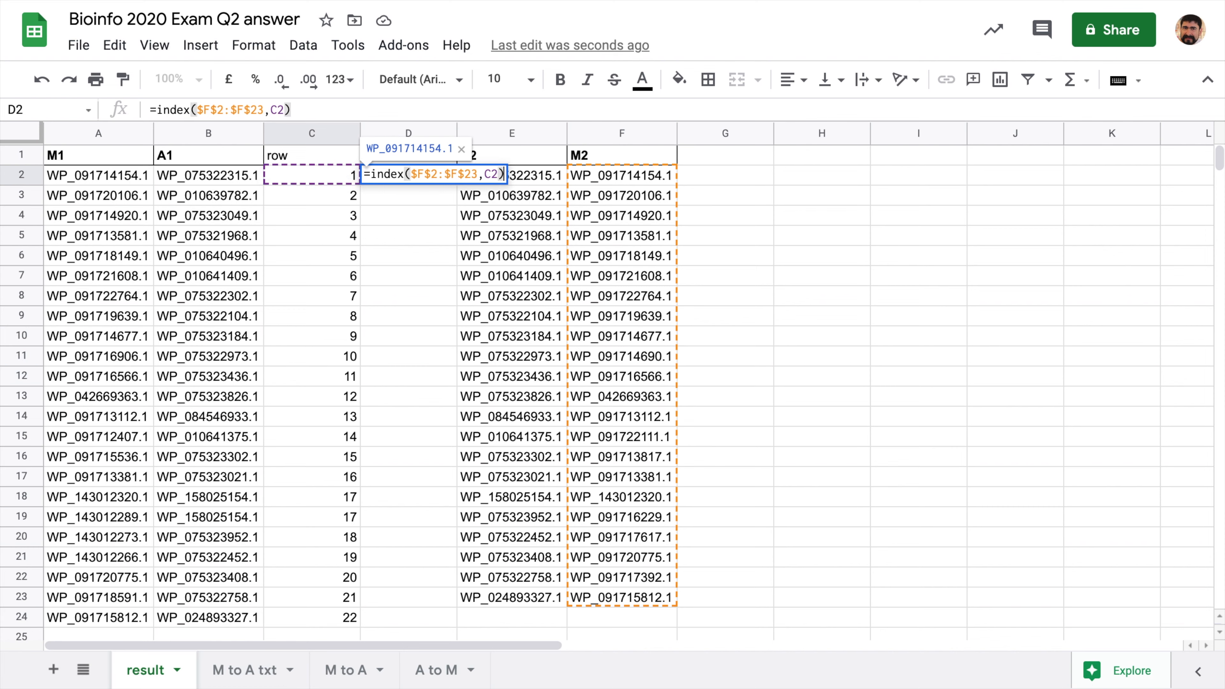
key("Return")
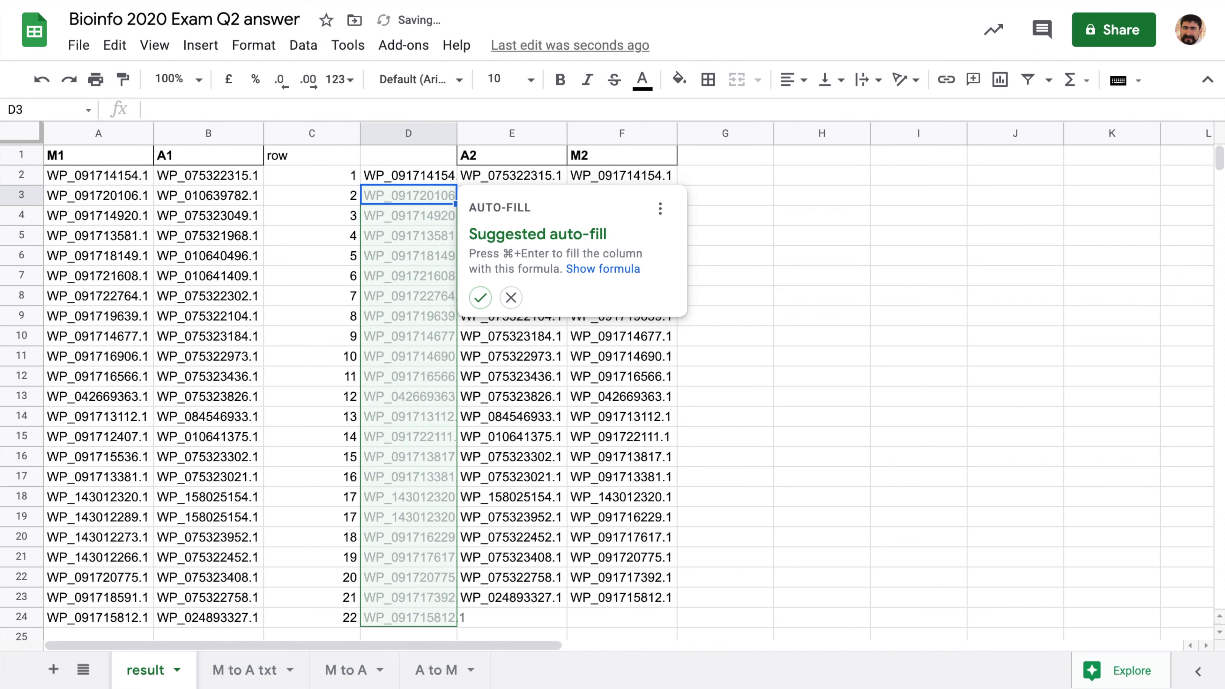
- Auto-fill the INDEX formula down column D and autofit column C's width
left_click(481, 298)
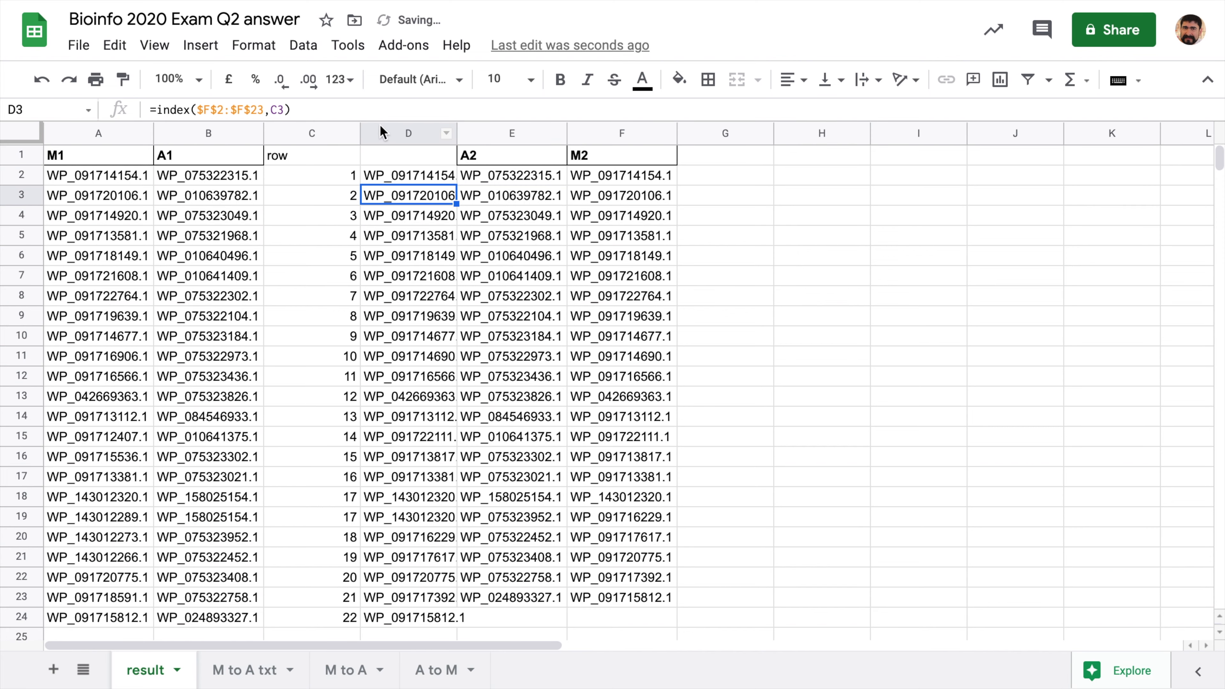
double_click(358, 128)
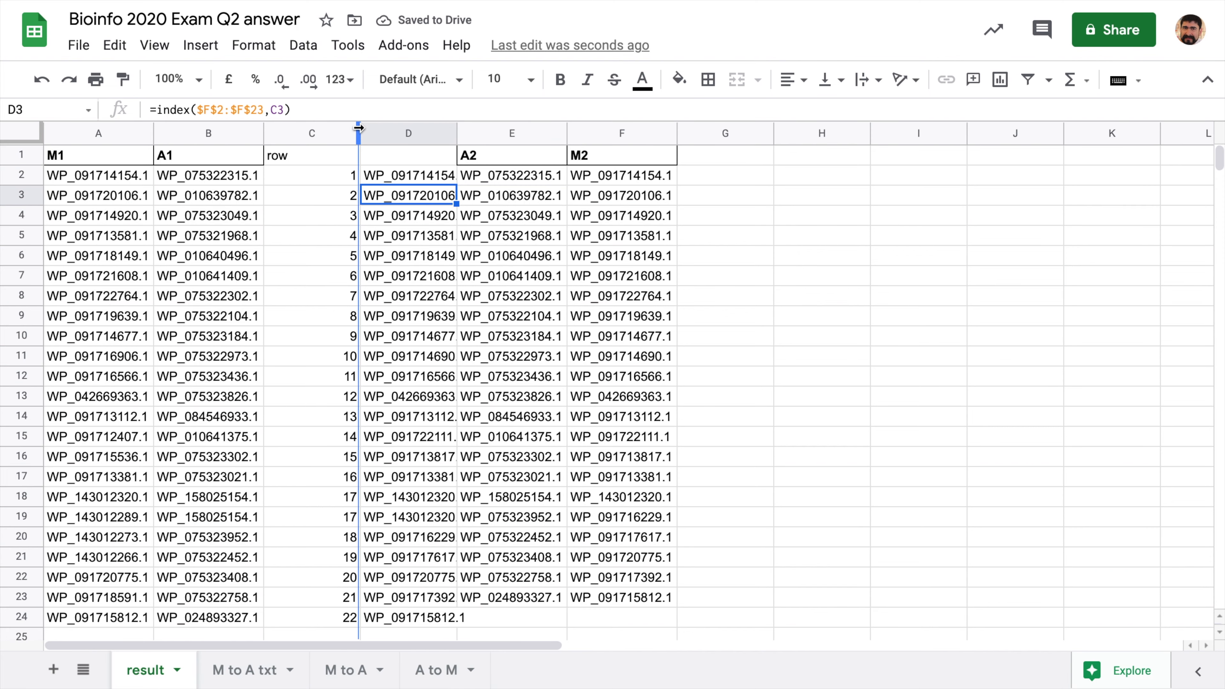
left_click(340, 159)
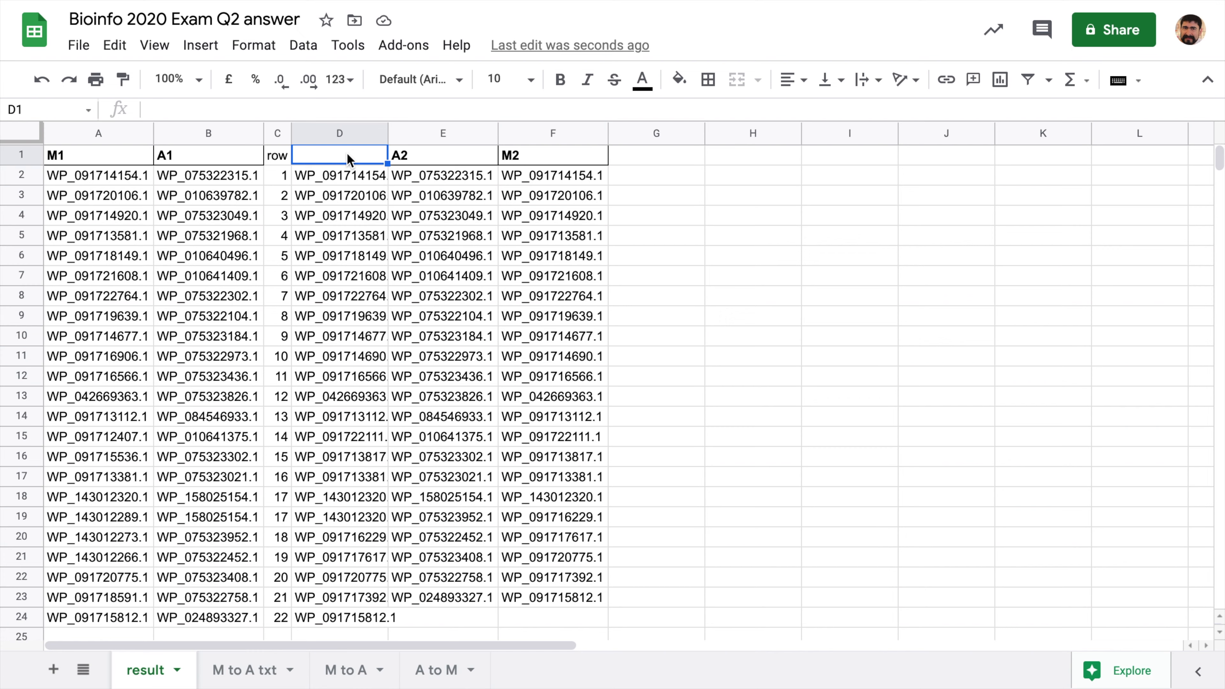
- Label D1 'M2', insert a blank column right of D, and autofit column D
type("M2")
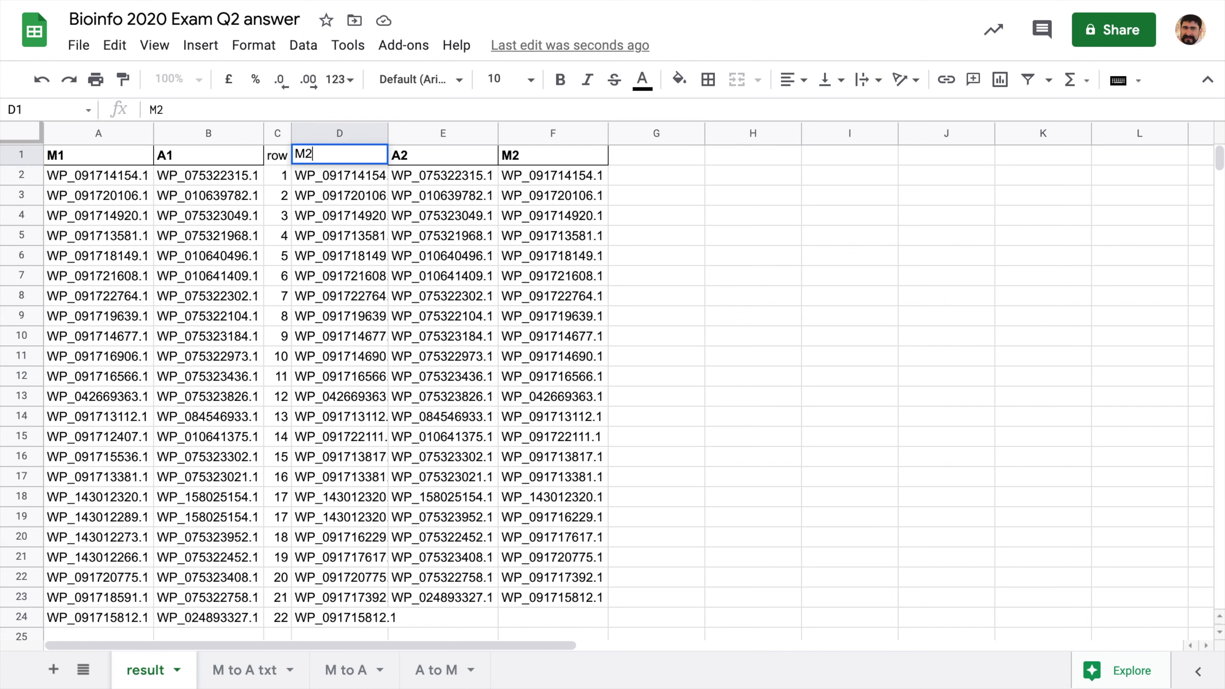
left_click(382, 132)
right_click(374, 131)
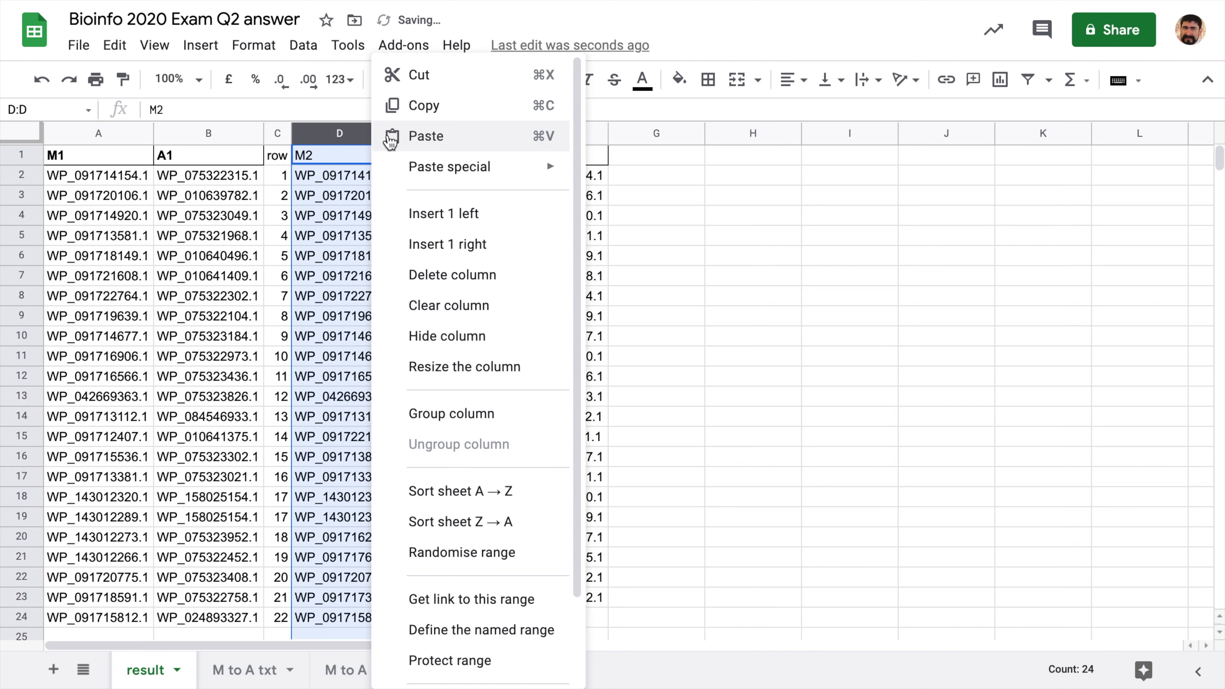
left_click(459, 244)
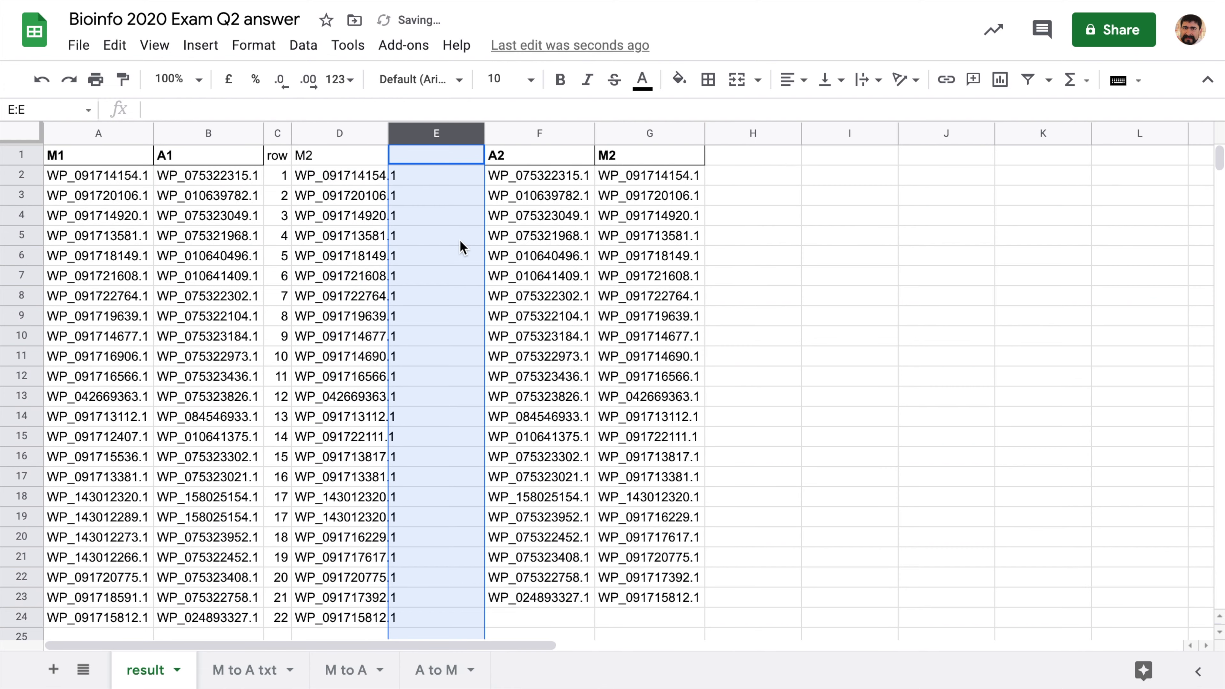
left_click(453, 209)
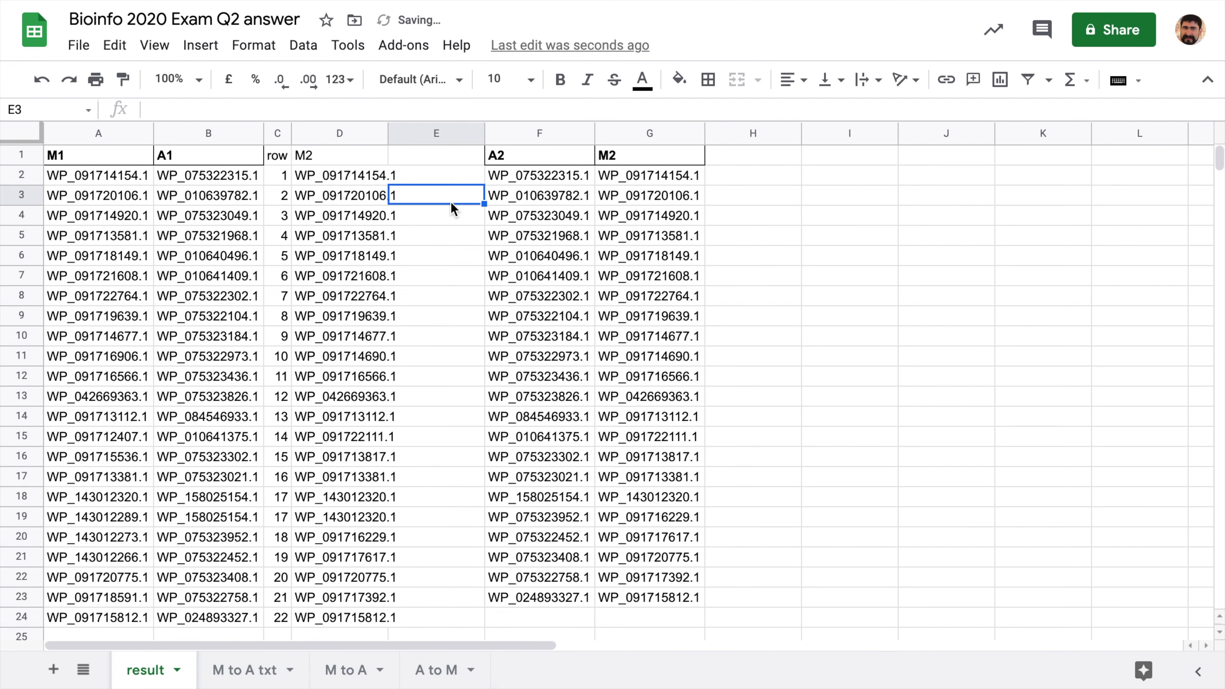
double_click(387, 130)
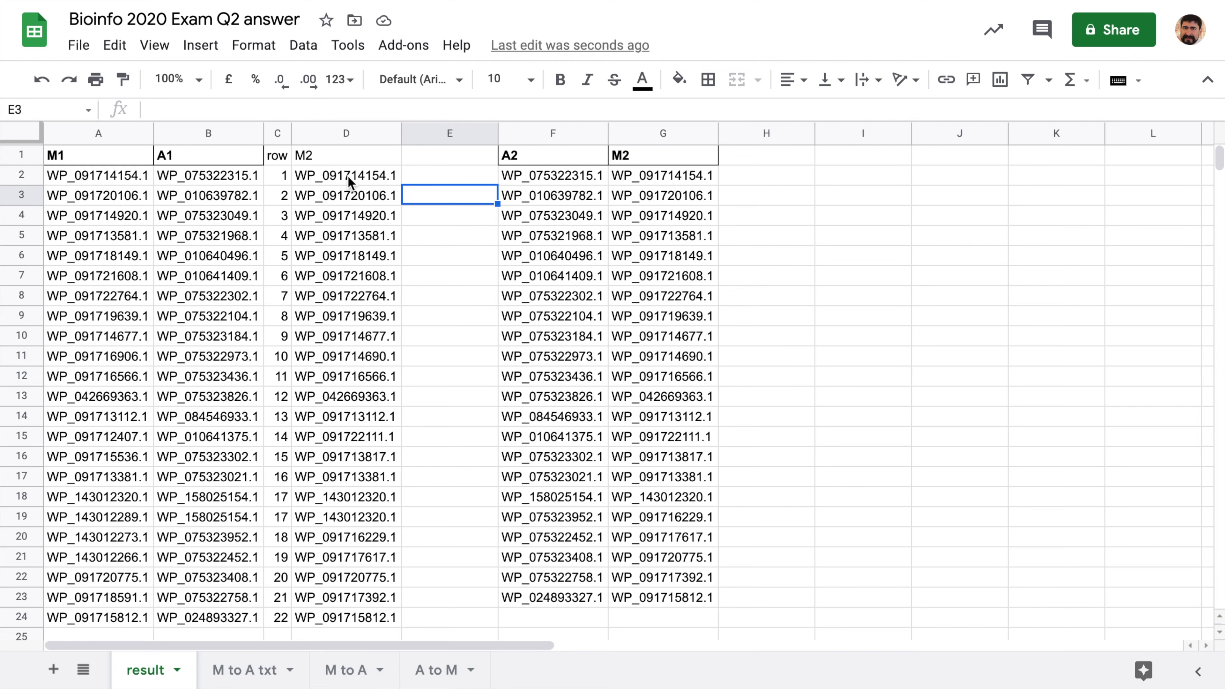
- Enter the header 'BBH?' in cell E1
left_click(366, 174)
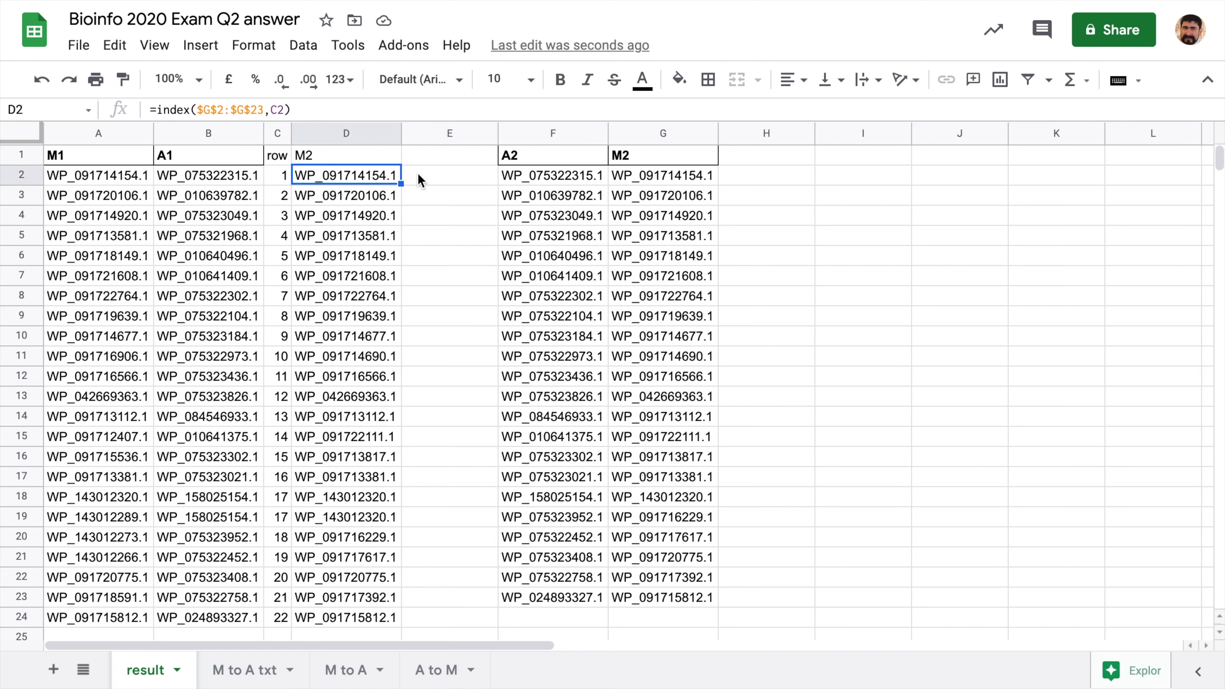
left_click(431, 173)
key("Up")
key("Return")
type("BB")
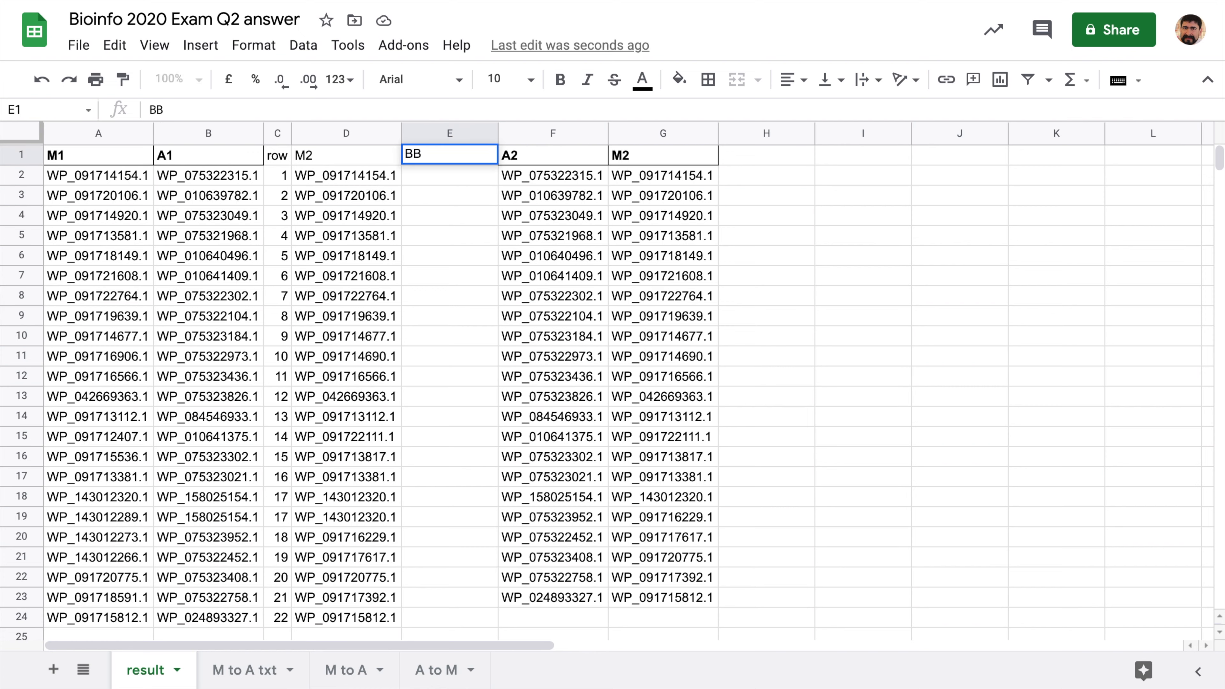
type("H?")
key("Return")
- Enter =A2=D2 in E2 and auto-fill it down column E for TRUE/FALSE results
type("=")
left_click(121, 176)
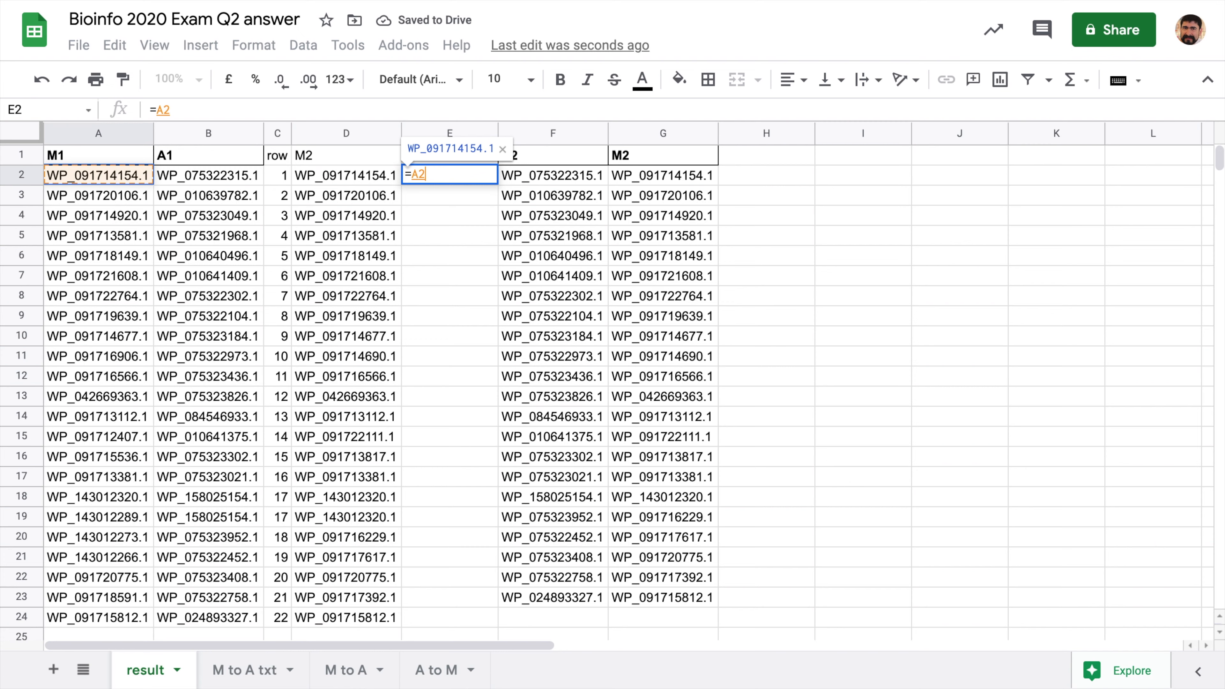
type("=")
left_click(349, 178)
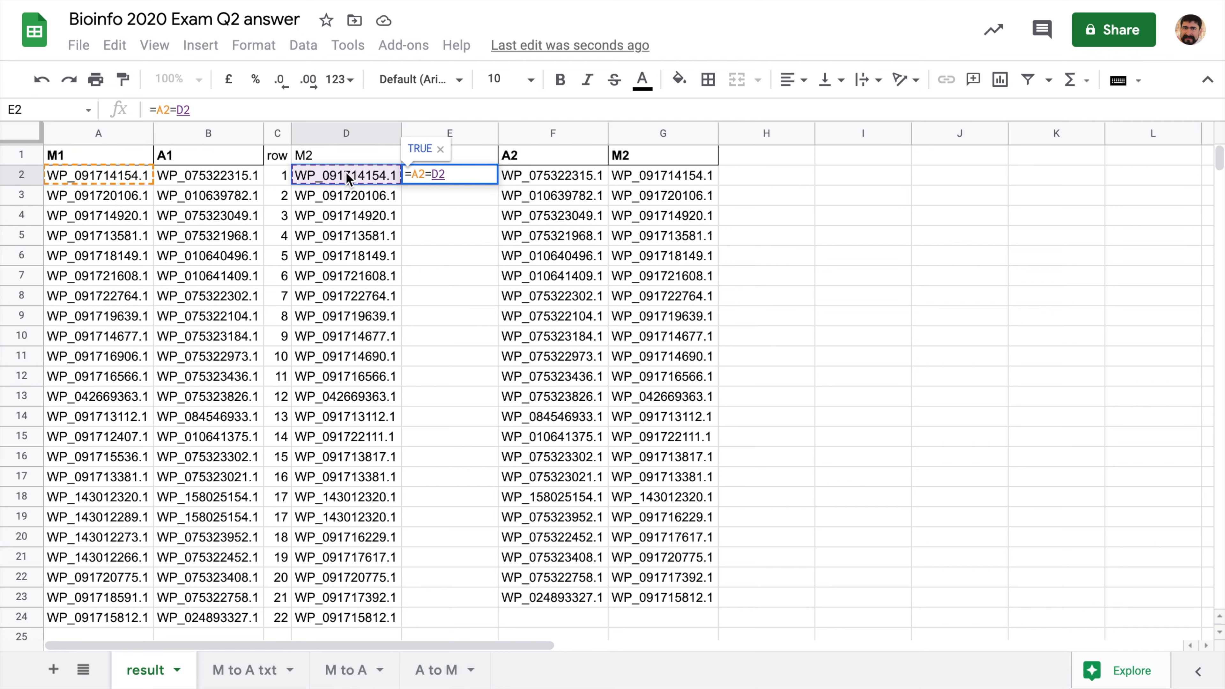
key("Return")
scroll(346, 278, "right", 5)
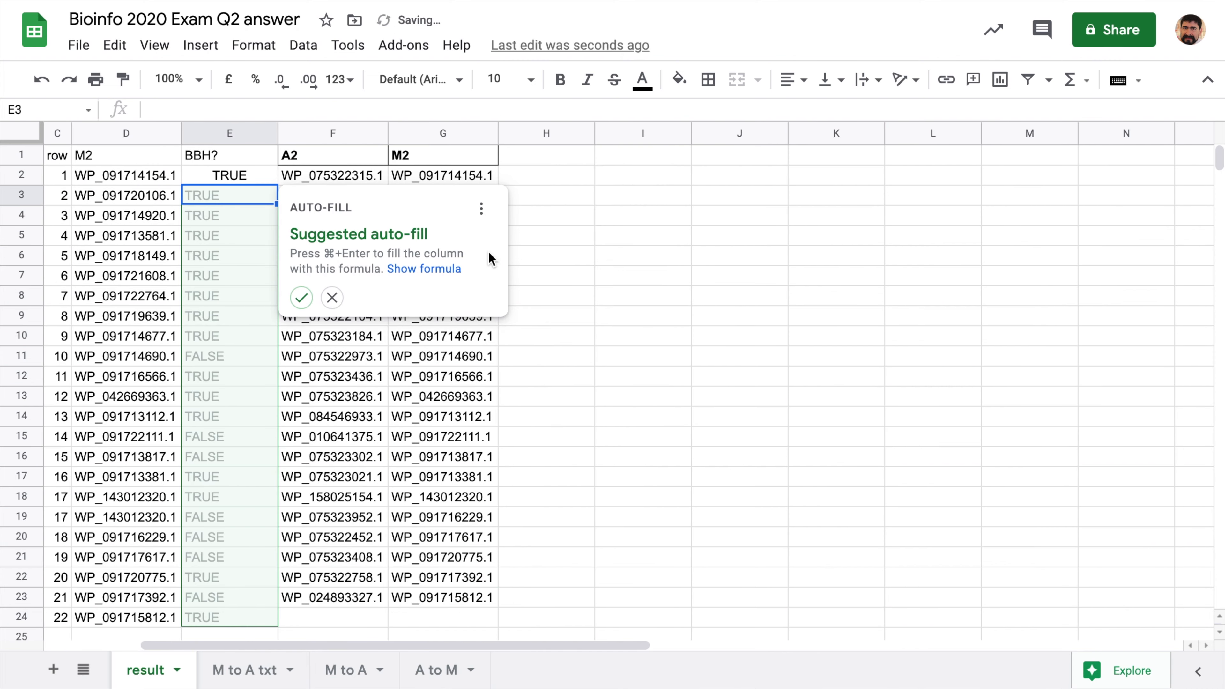
left_click(301, 297)
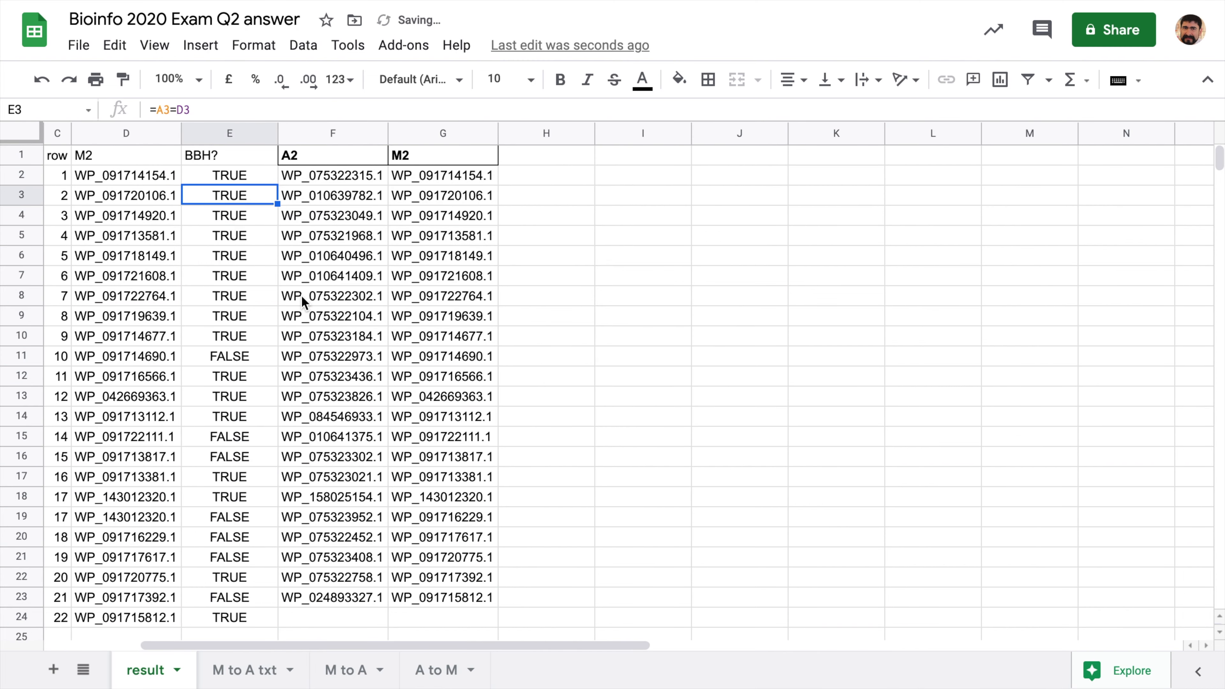
scroll(304, 299, "left", 5)
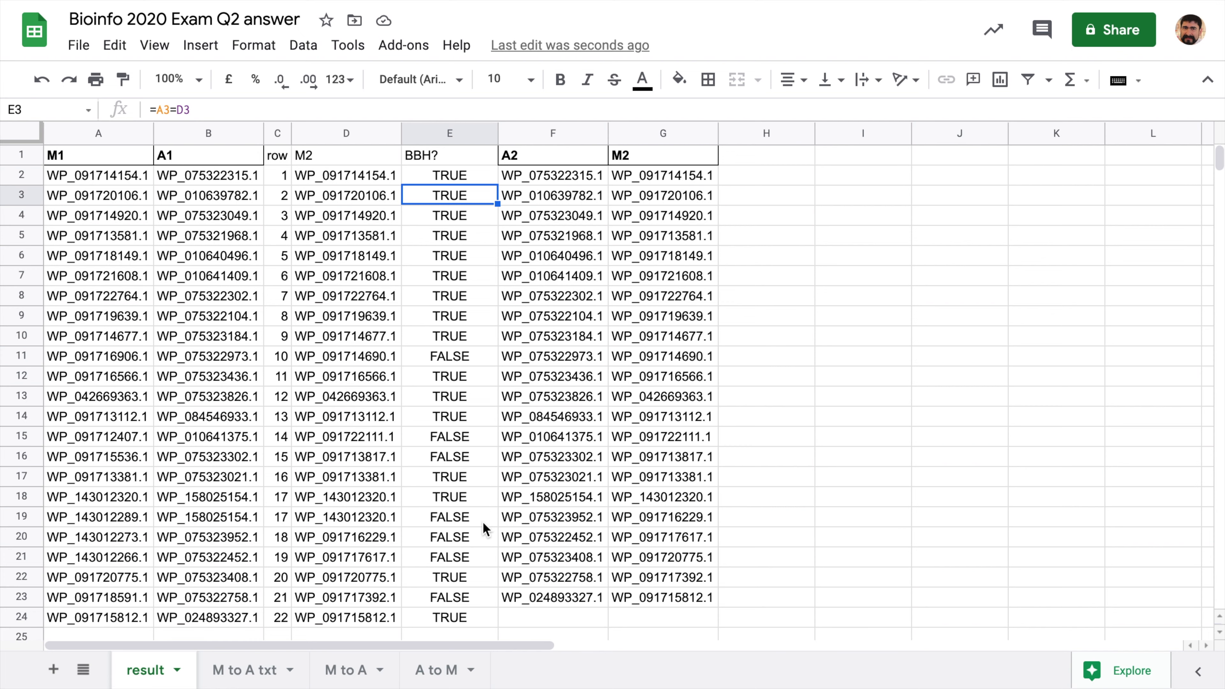
- Inspect the M1 and A1 IDs in FALSE row 11
left_click(98, 361)
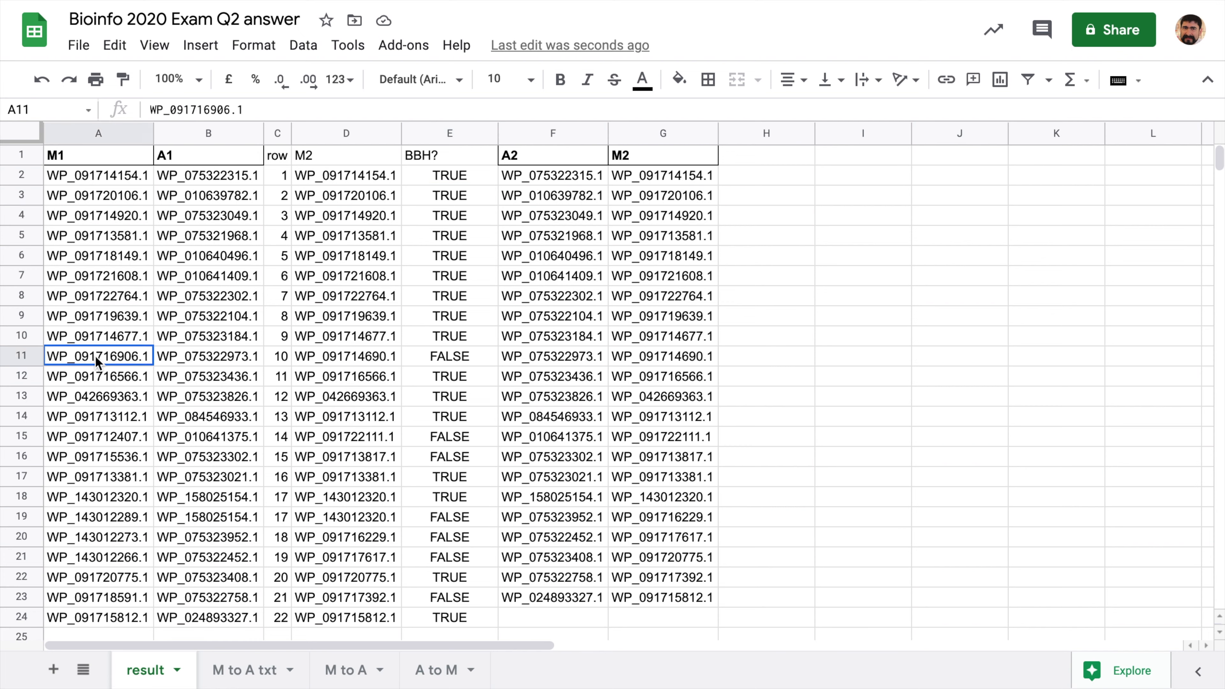
left_click(226, 365)
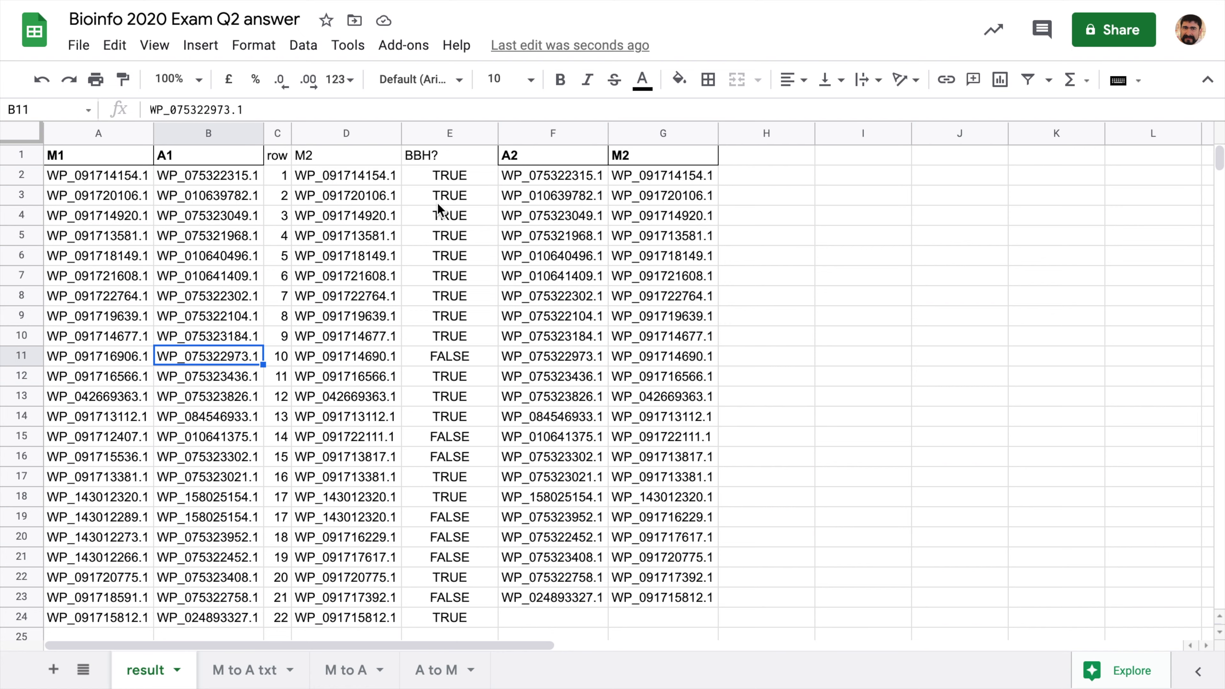
left_click(447, 157)
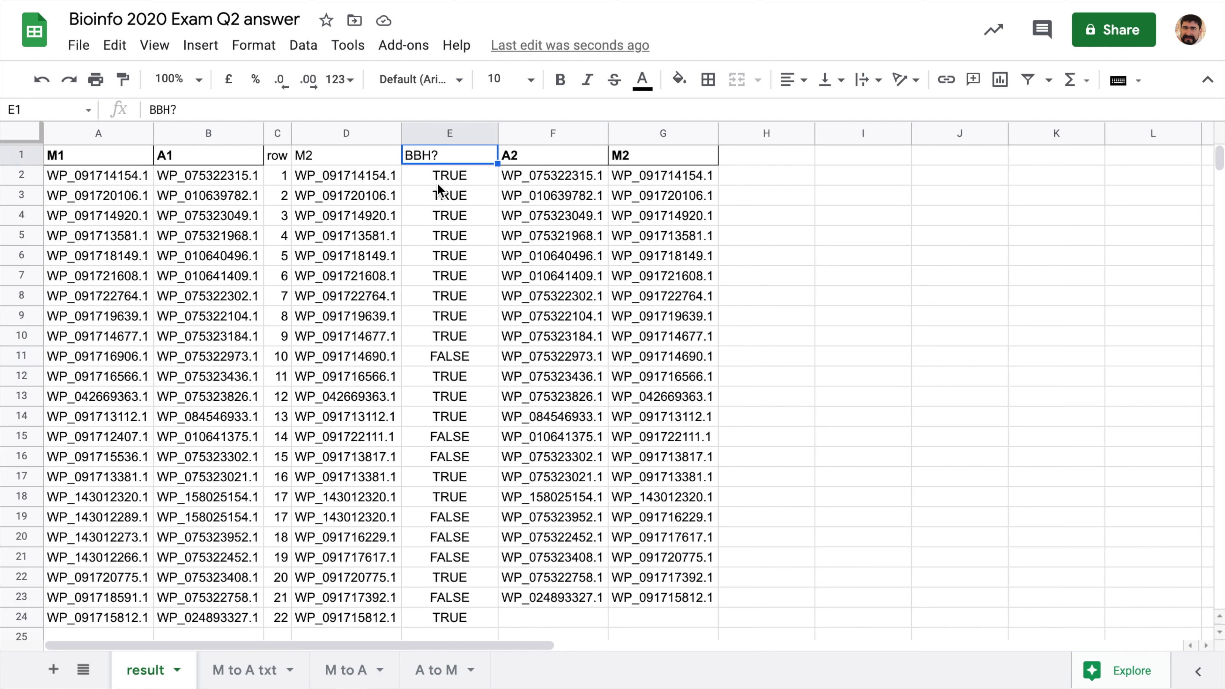
left_click(435, 196)
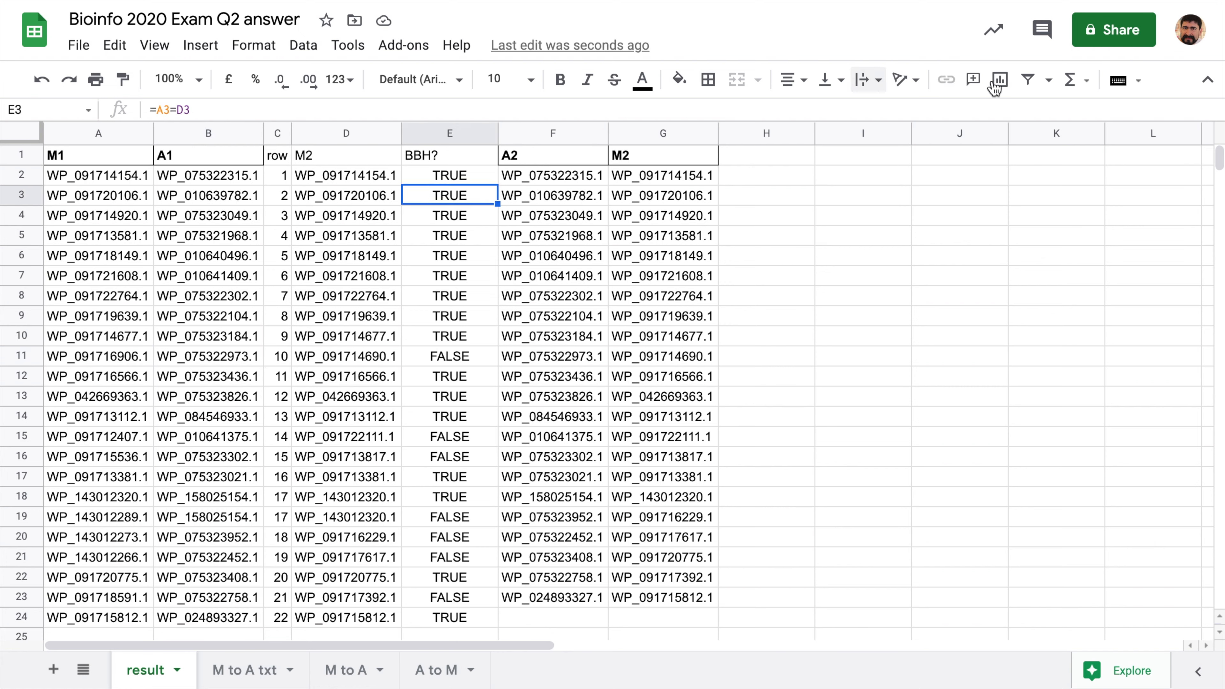
- Filter the BBH? column to show only TRUE rows and select the remaining M1/A1 pairs
left_click(1029, 81)
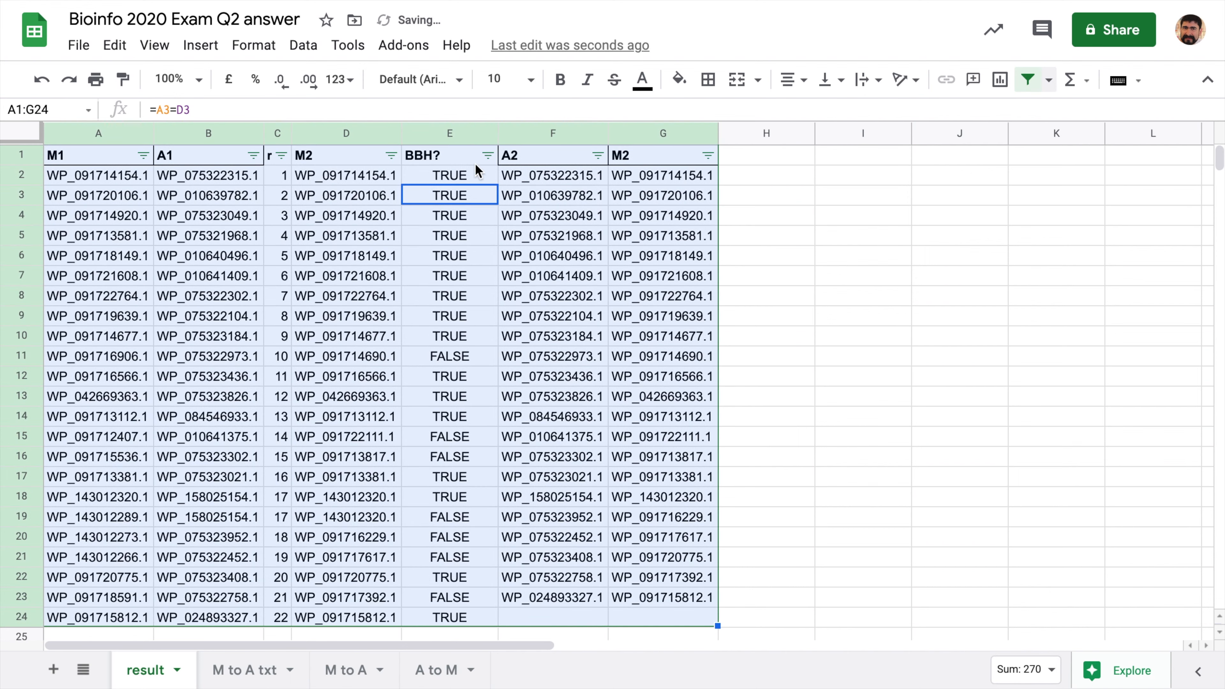
left_click(487, 156)
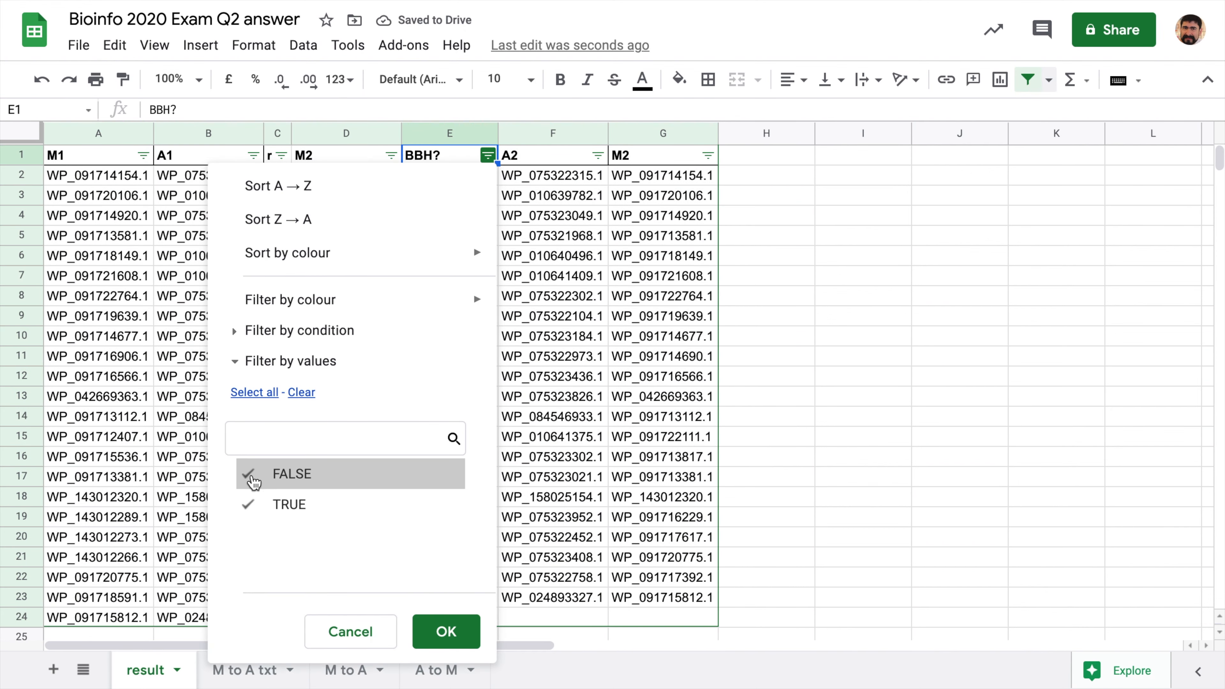
left_click(252, 477)
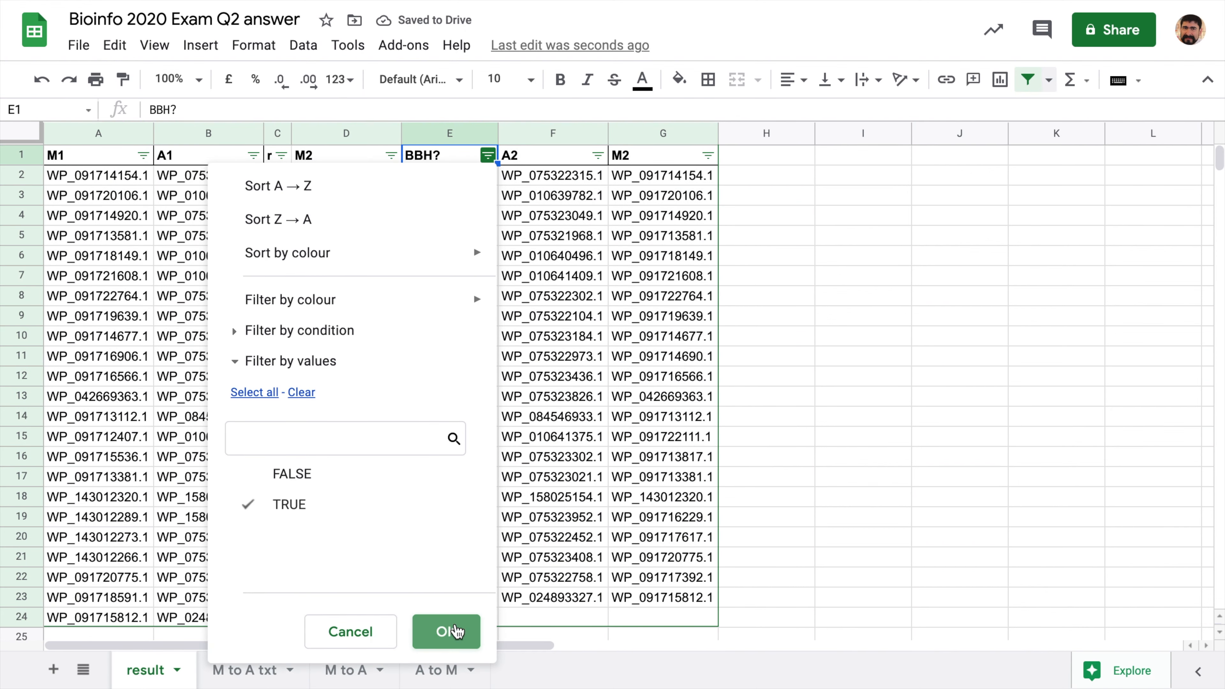
left_click(446, 633)
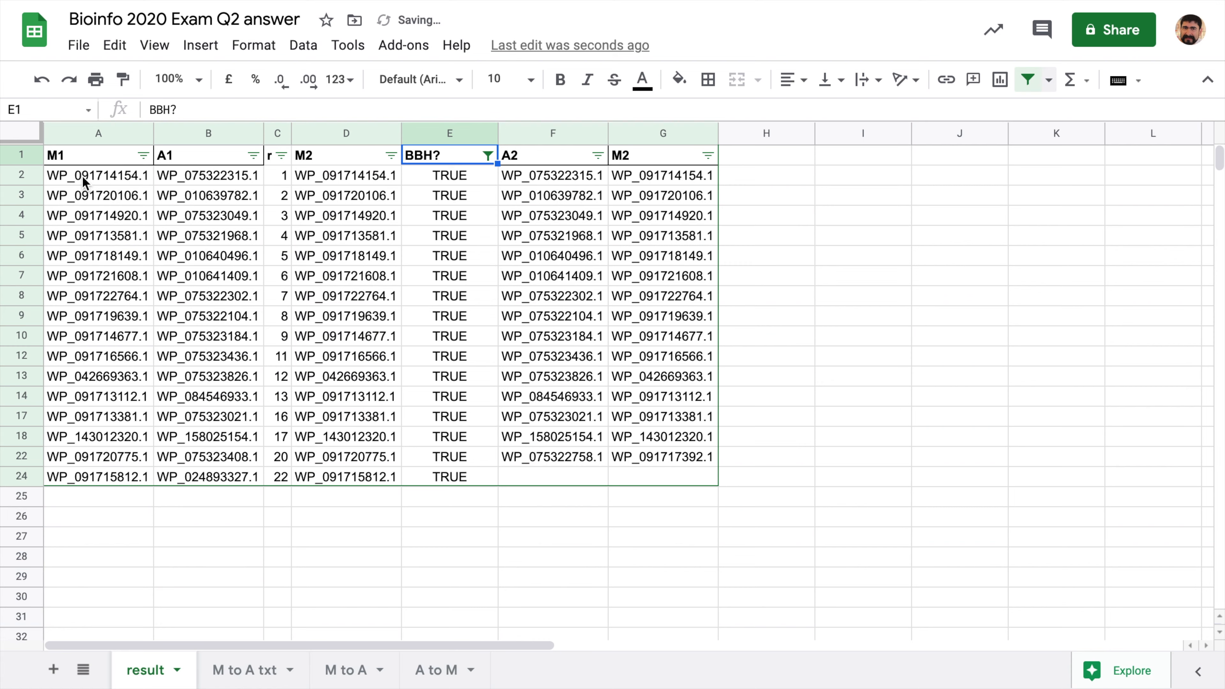
left_click_drag(83, 176, 178, 469)
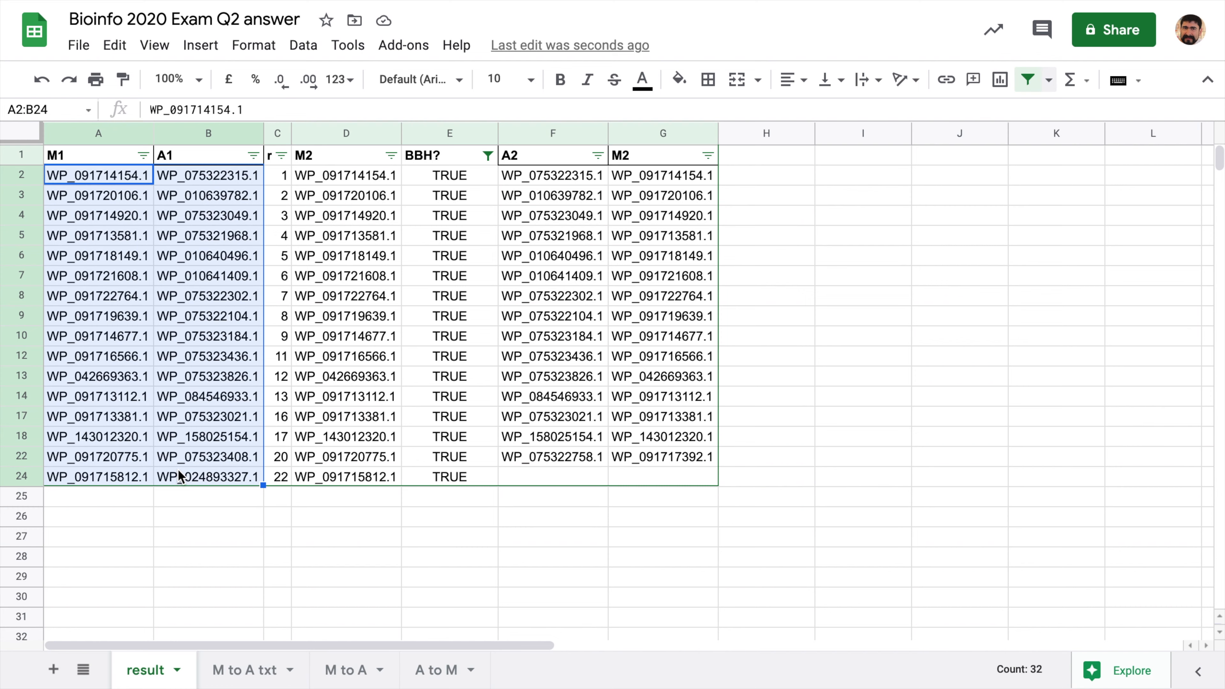